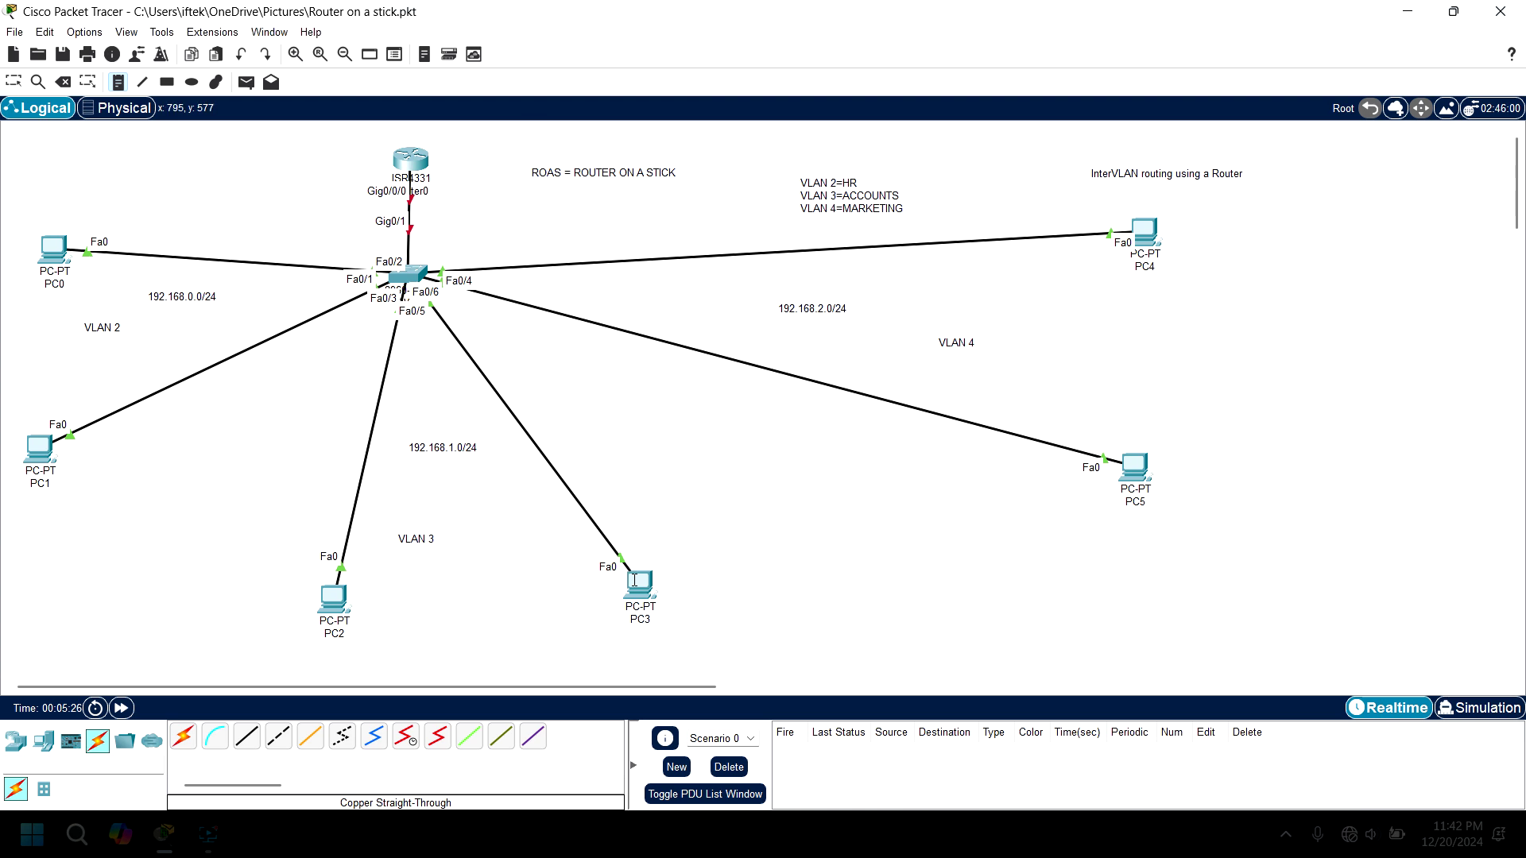
Open the command line interface of the central switch SW1 in a maximized window
mouse_move(640, 586)
key(Escape)
mouse_move(50, 239)
click(406, 278)
click(410, 279)
mouse_move(422, 278)
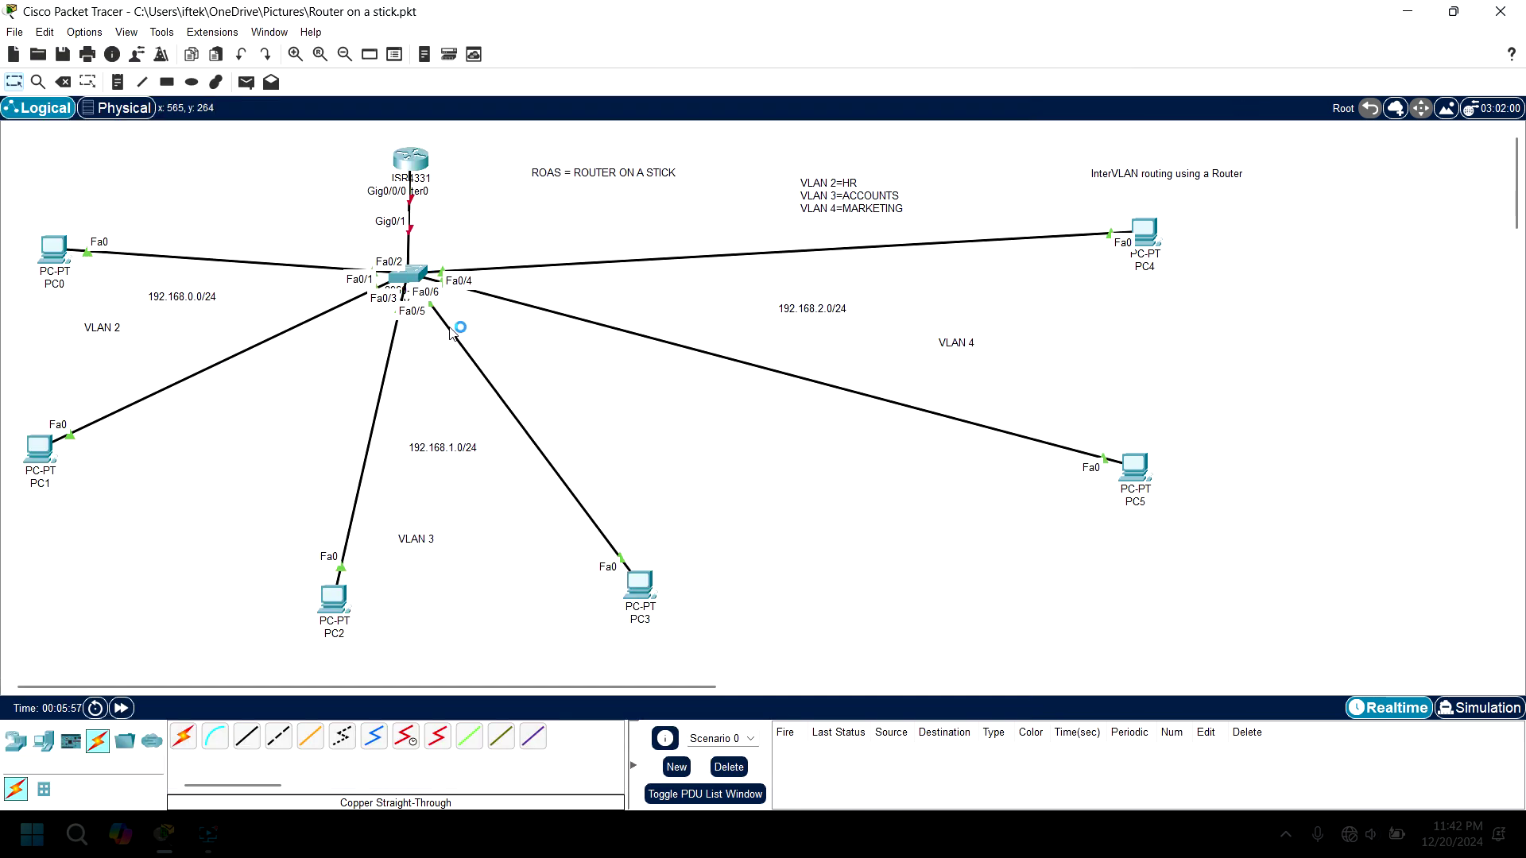
click(419, 280)
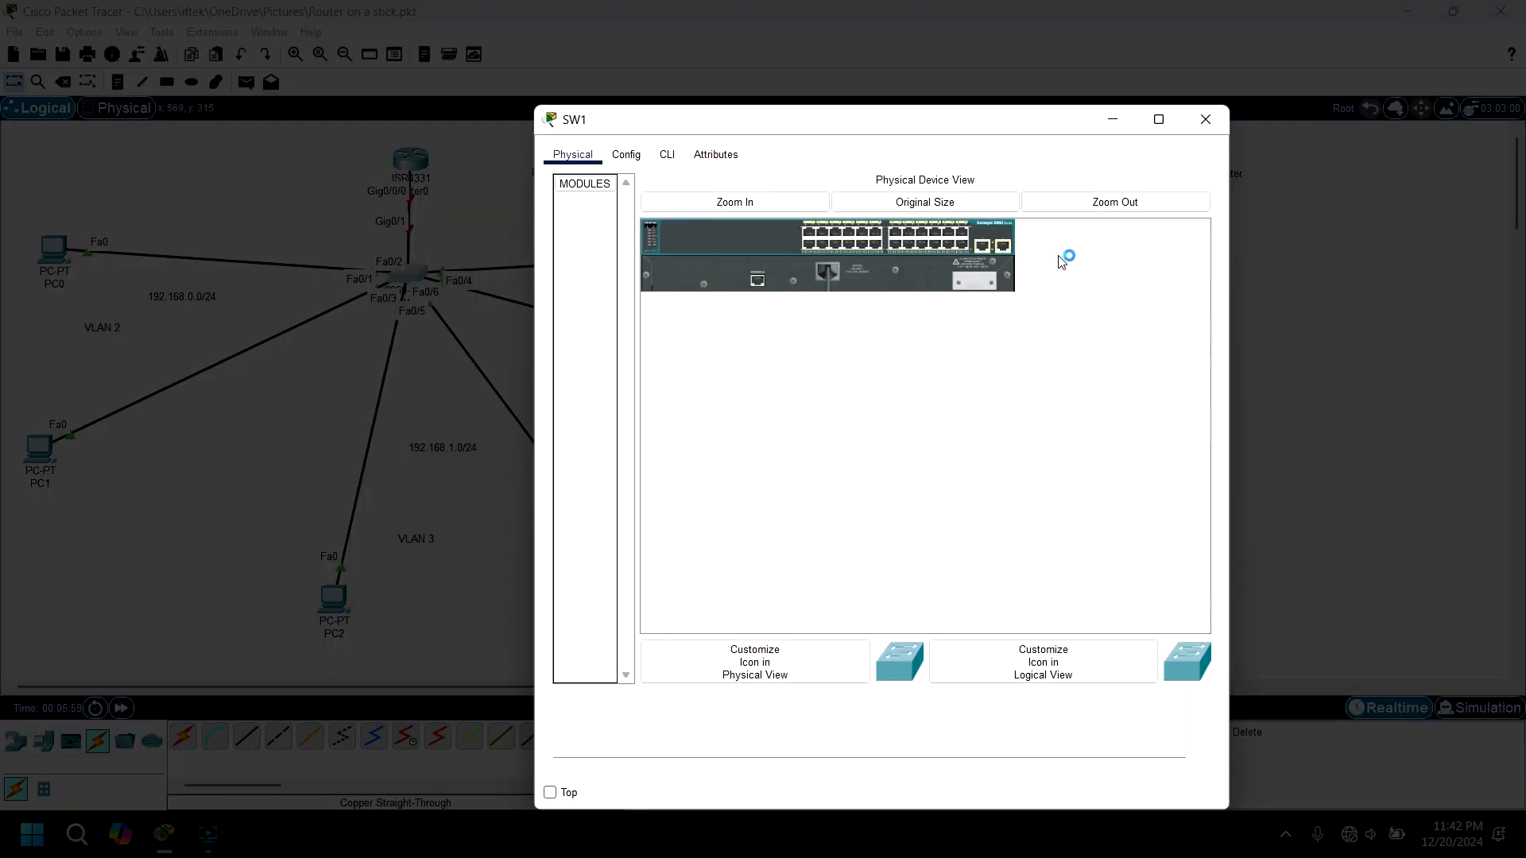
mouse_move(1159, 120)
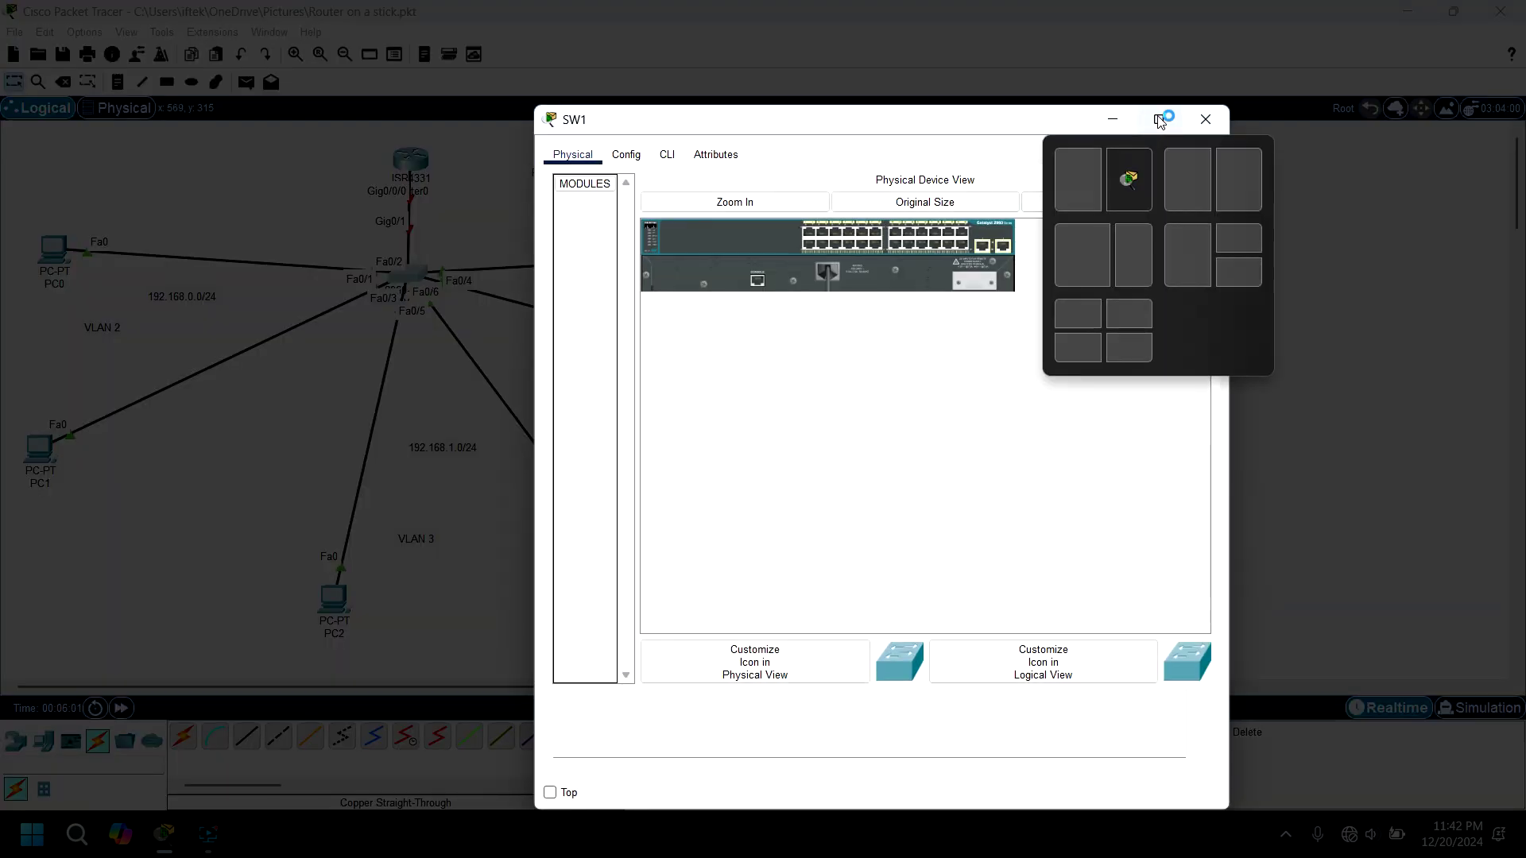
click(1160, 120)
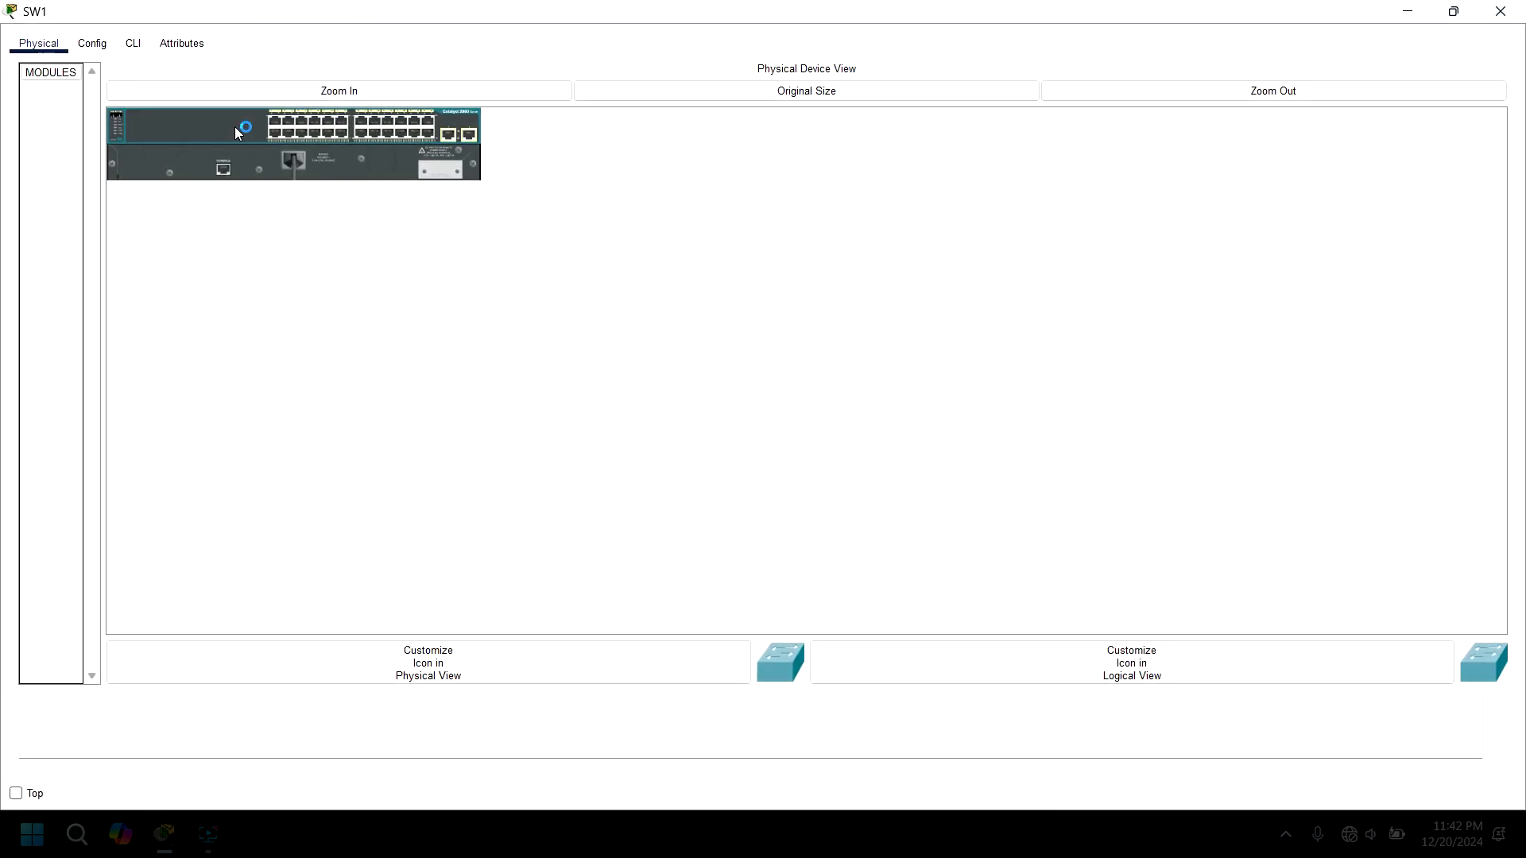
click(132, 44)
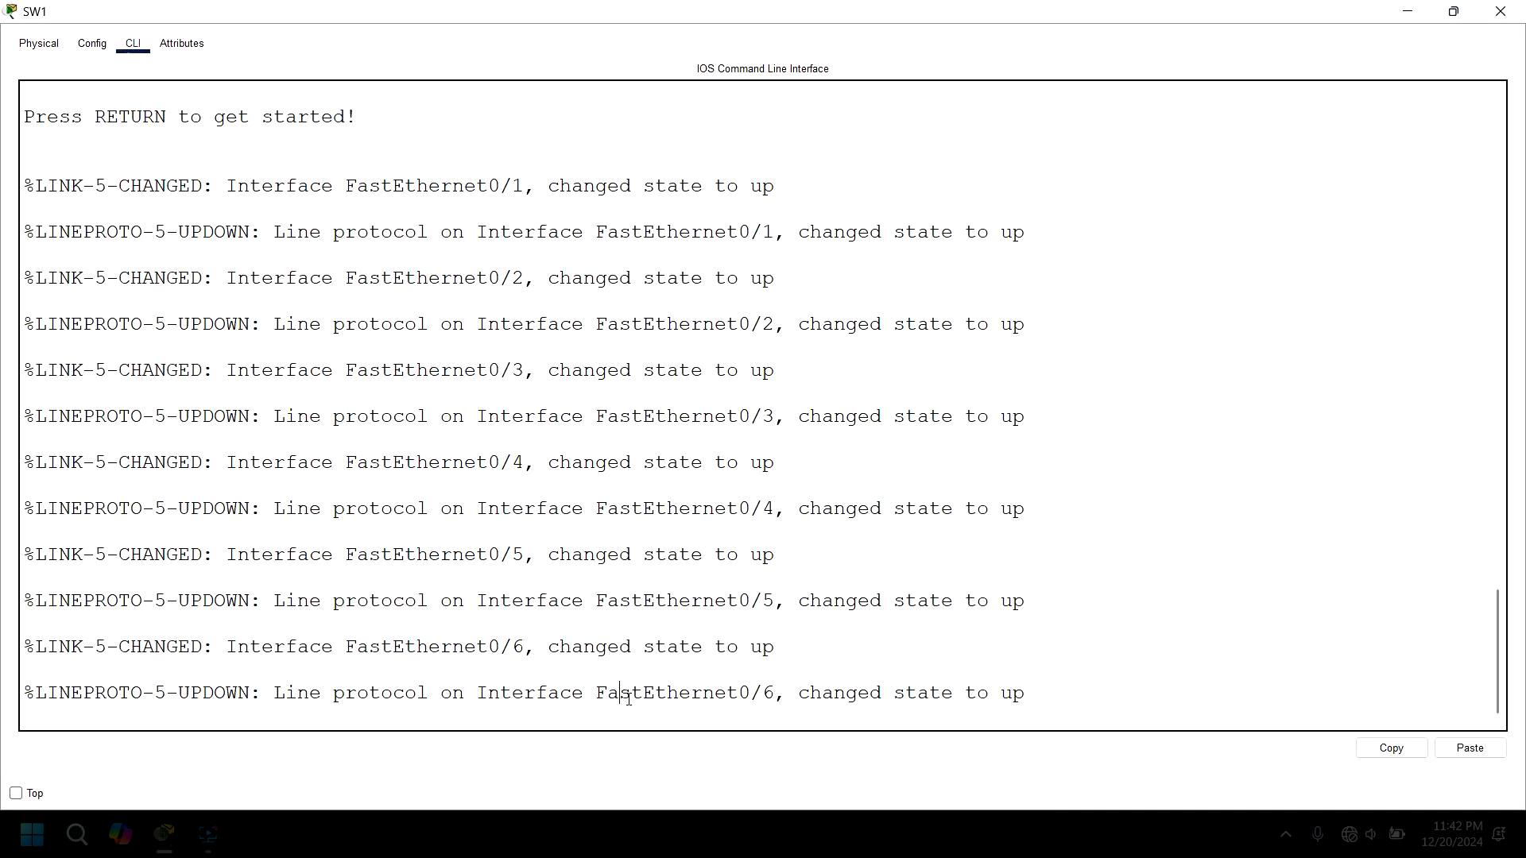
Enter global configuration mode on the switch and select interface g0/1 for configuration
key(Return)
key(Return)
text(en)
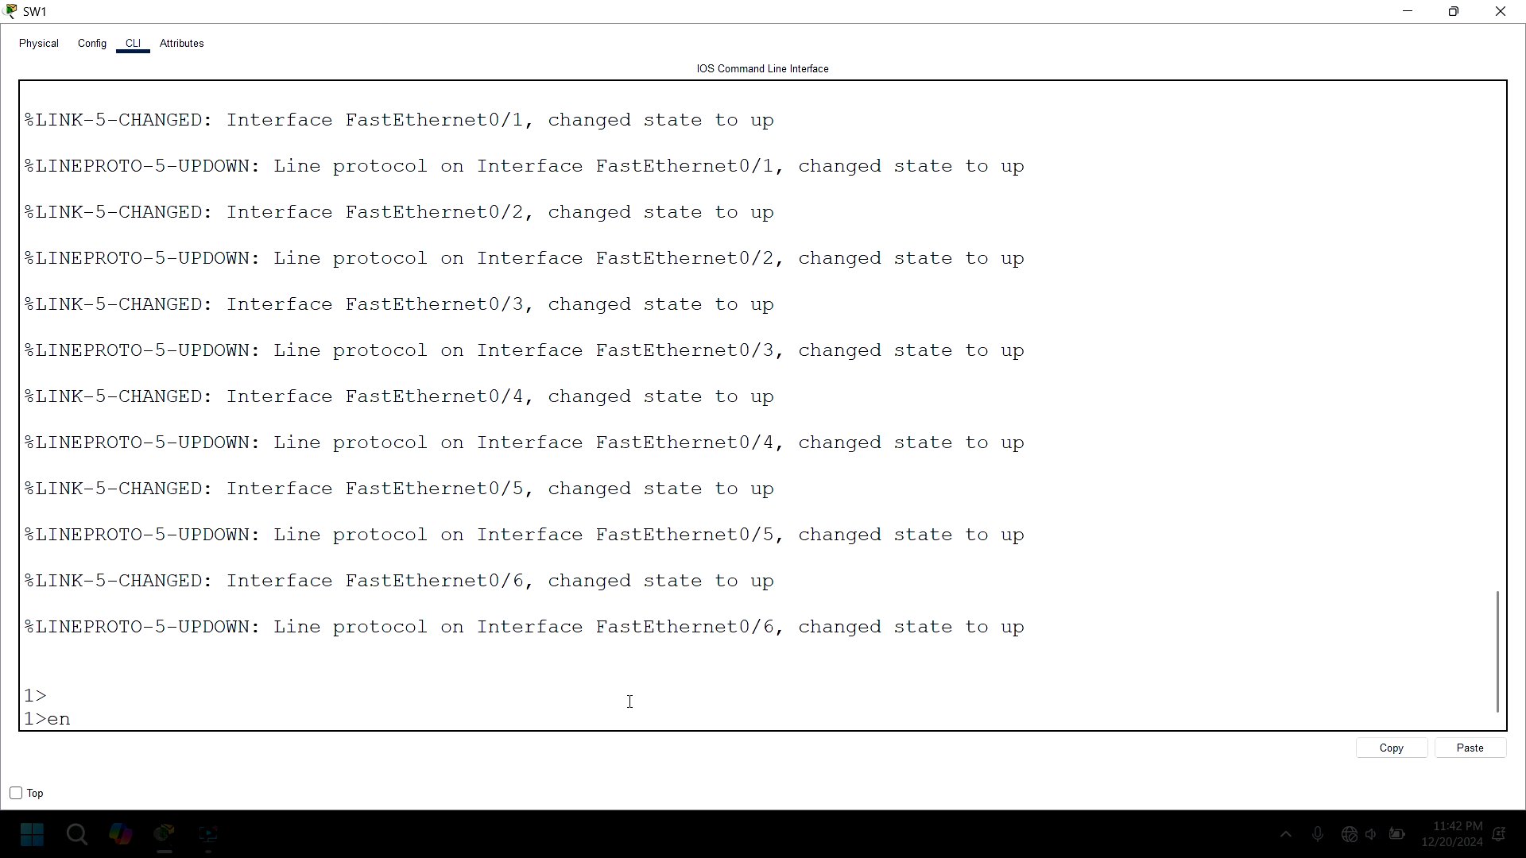
key(Return)
text(conf)
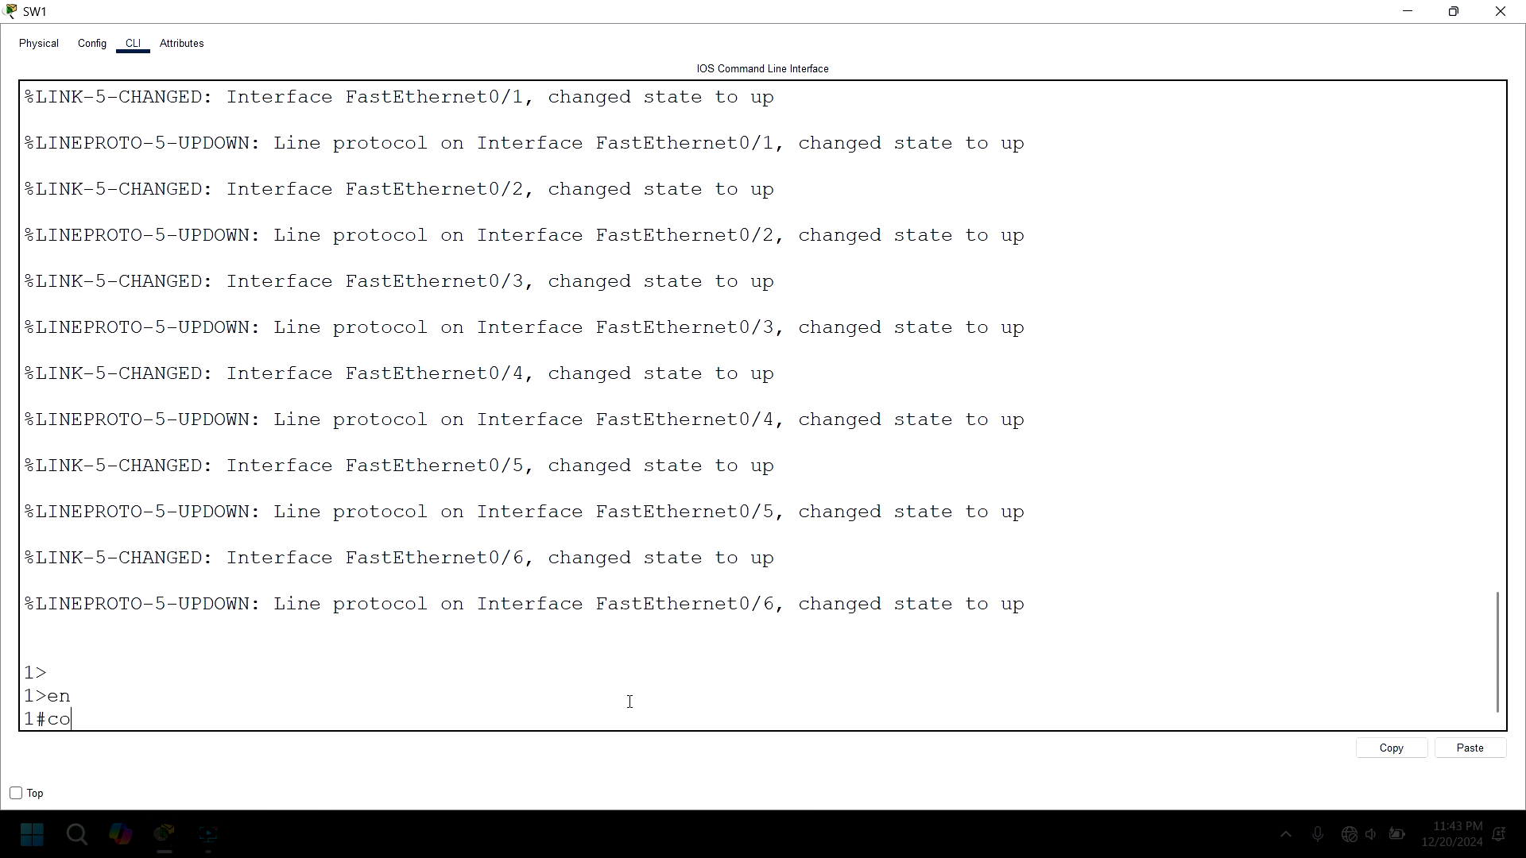
key(Tab)
text(t)
key(Return)
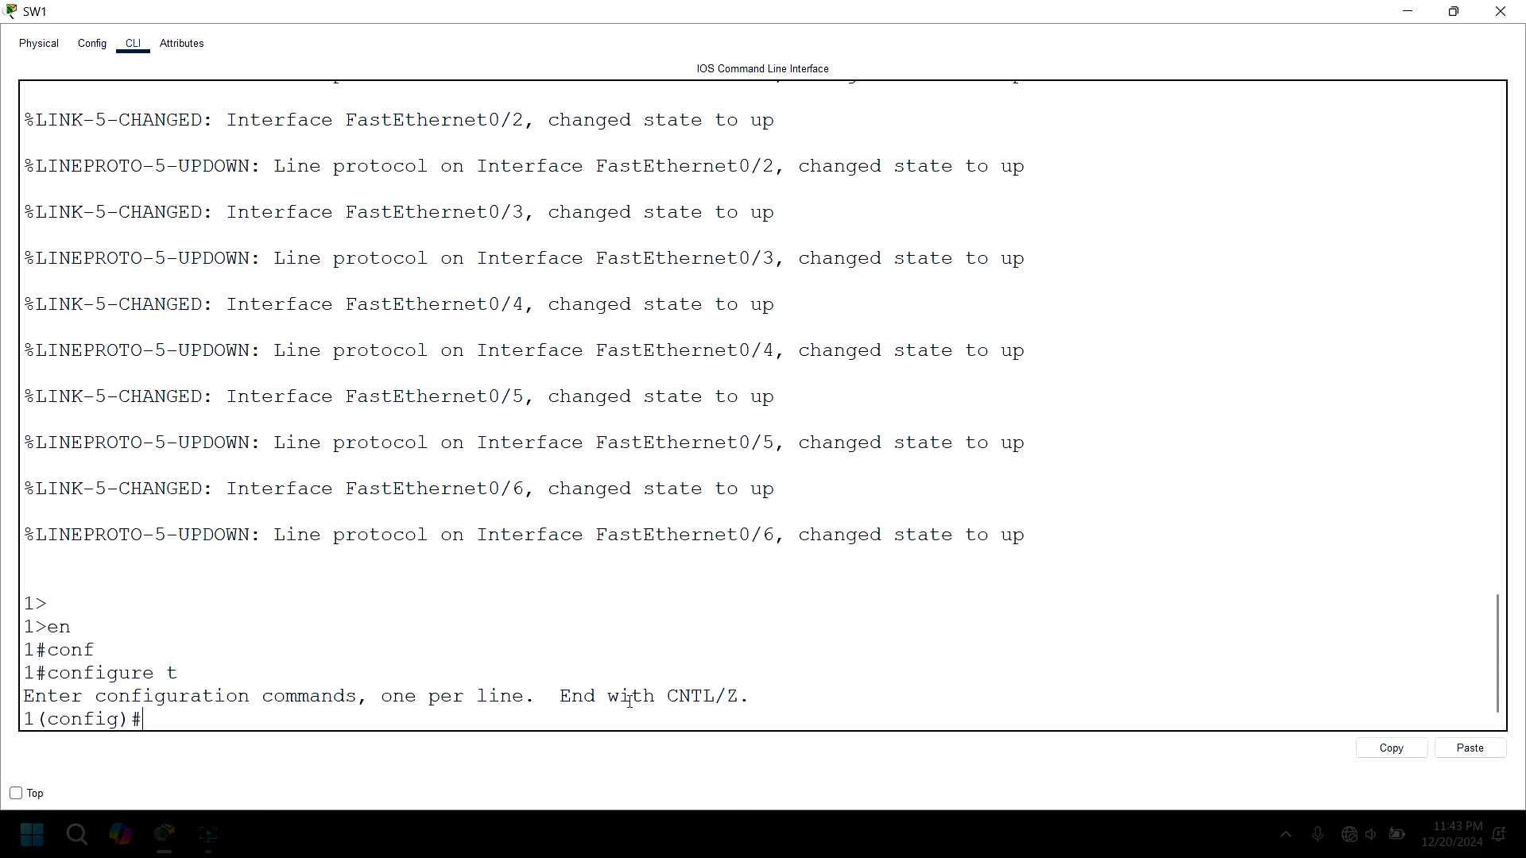
text(int g0/1)
key(Return)
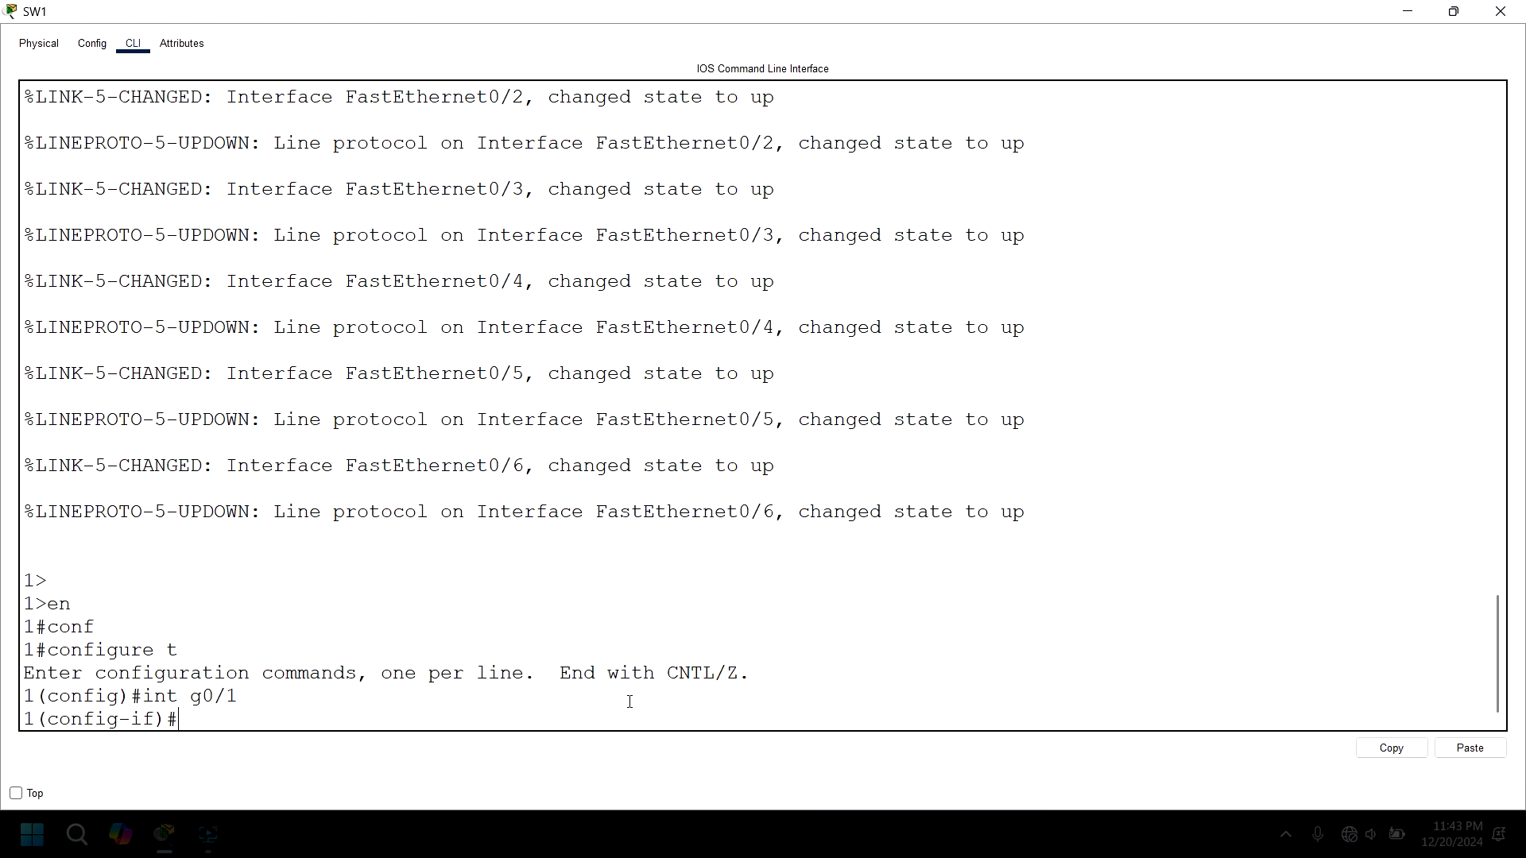
Try to set the trunk encapsulation of interface g0/1 to dot1q
text(swiotchport)
key(BackSpace)
key(BackSpace)
key(BackSpace)
key(BackSpace)
key(BackSpace)
key(BackSpace)
key(BackSpace)
key(BackSpace)
text(tchport)
text(trunk encapsula)
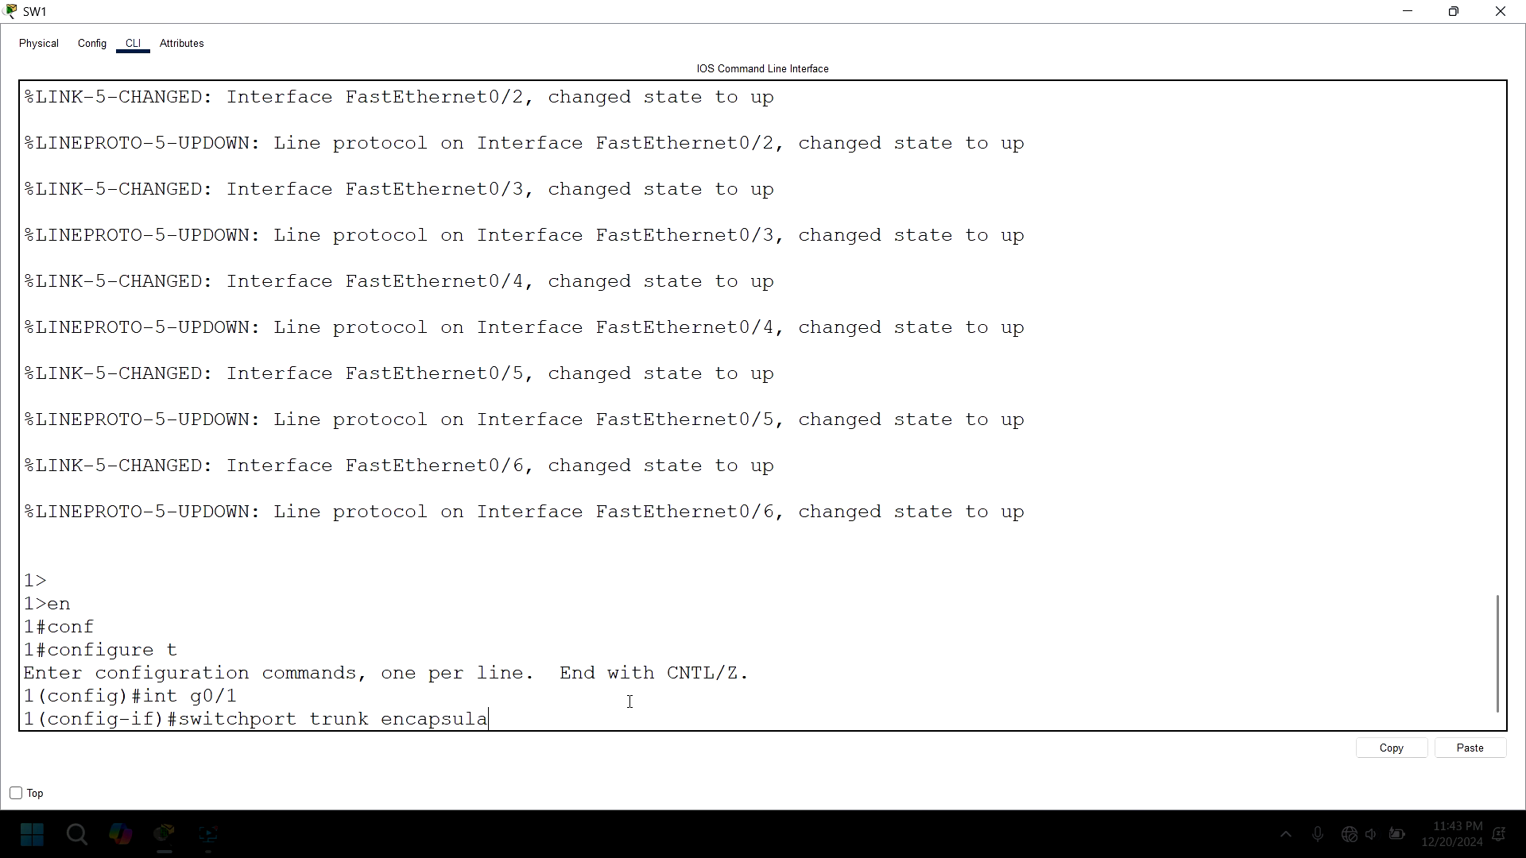
text(tion dot1q)
key(Return)
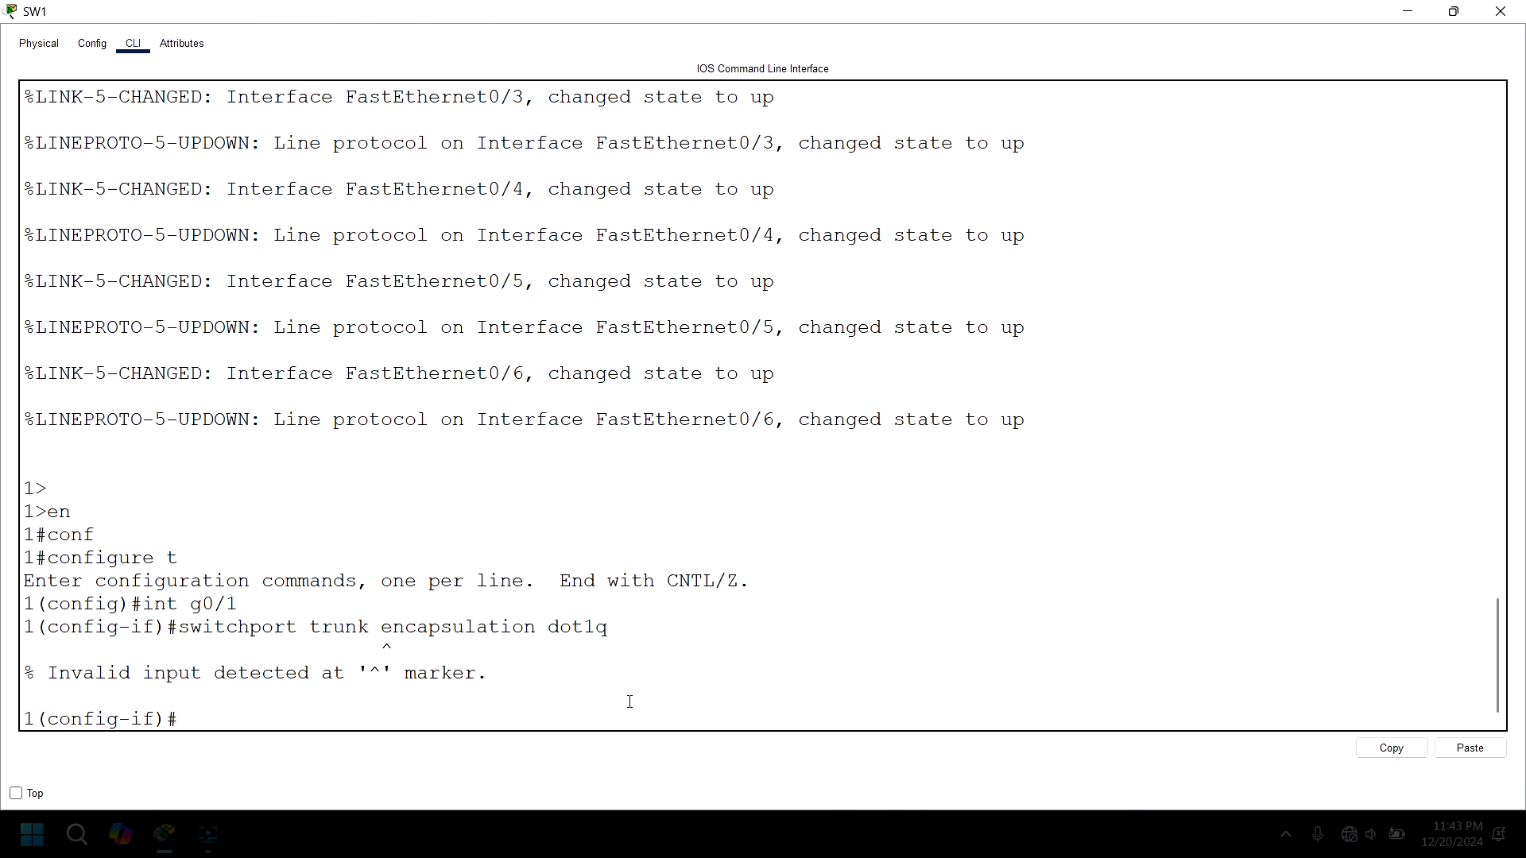
Set the switchport mode of interface g0/1 to trunk
key(Up)
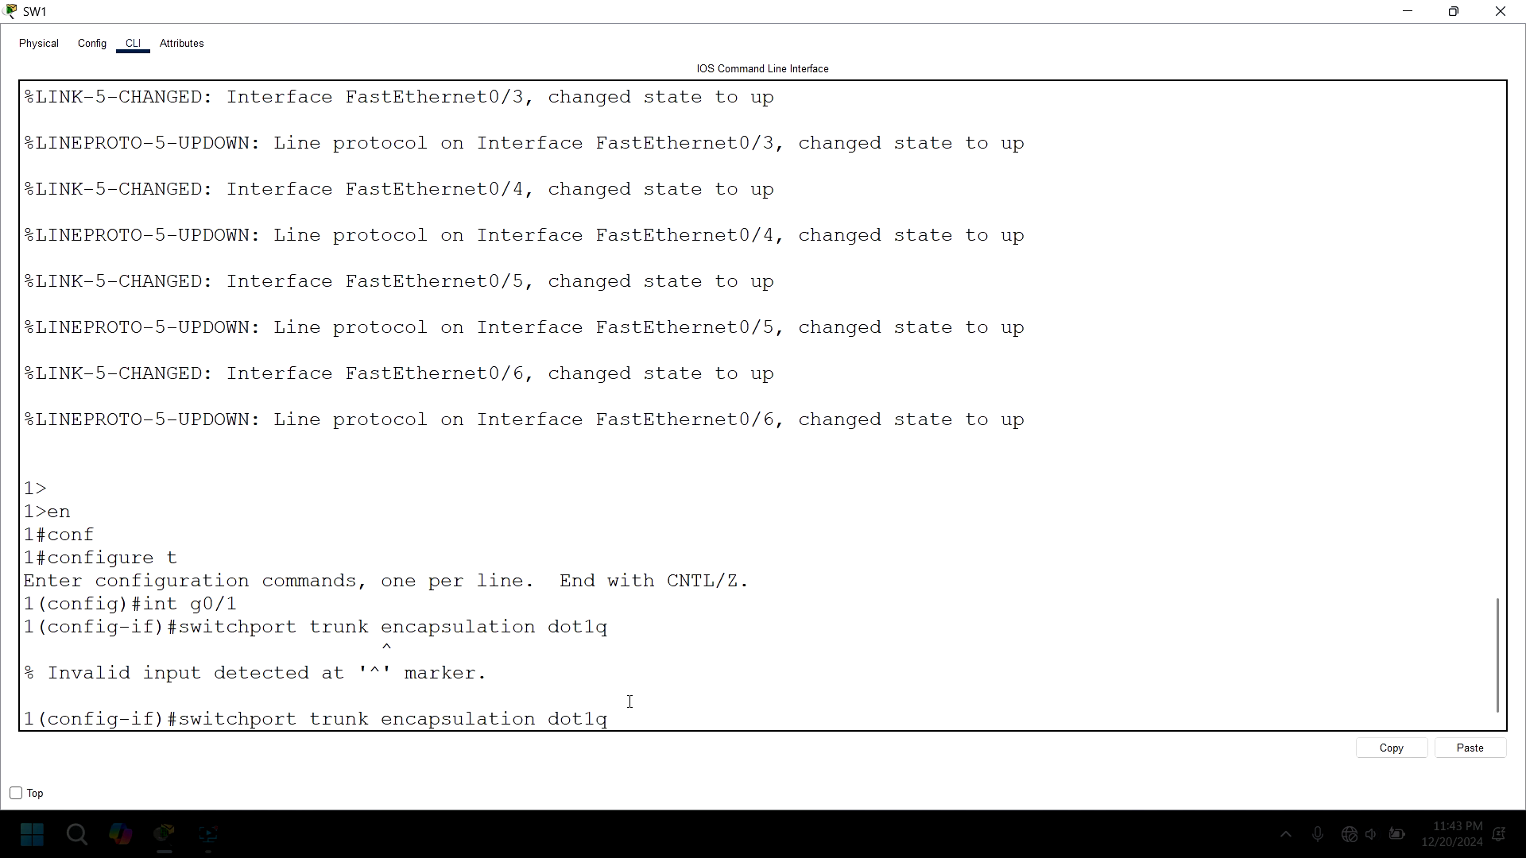
key(Up)
key(BackSpace)
key(BackSpace)
key(BackSpace)
key(BackSpace)
key(BackSpace)
key(BackSpace)
key(BackSpace)
key(BackSpace)
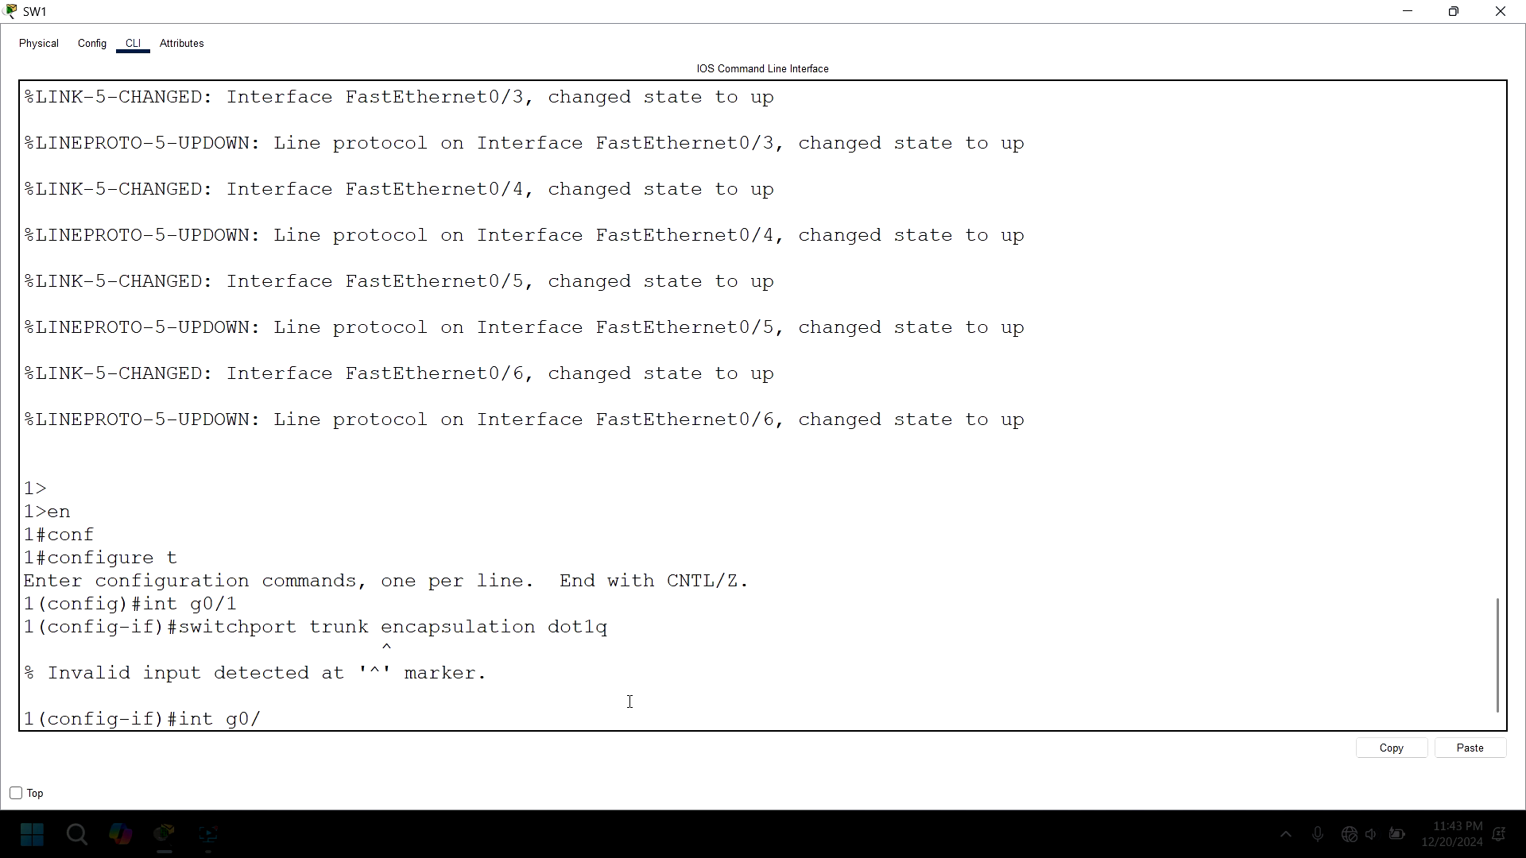
text(switchport mode trunk)
key(Return)
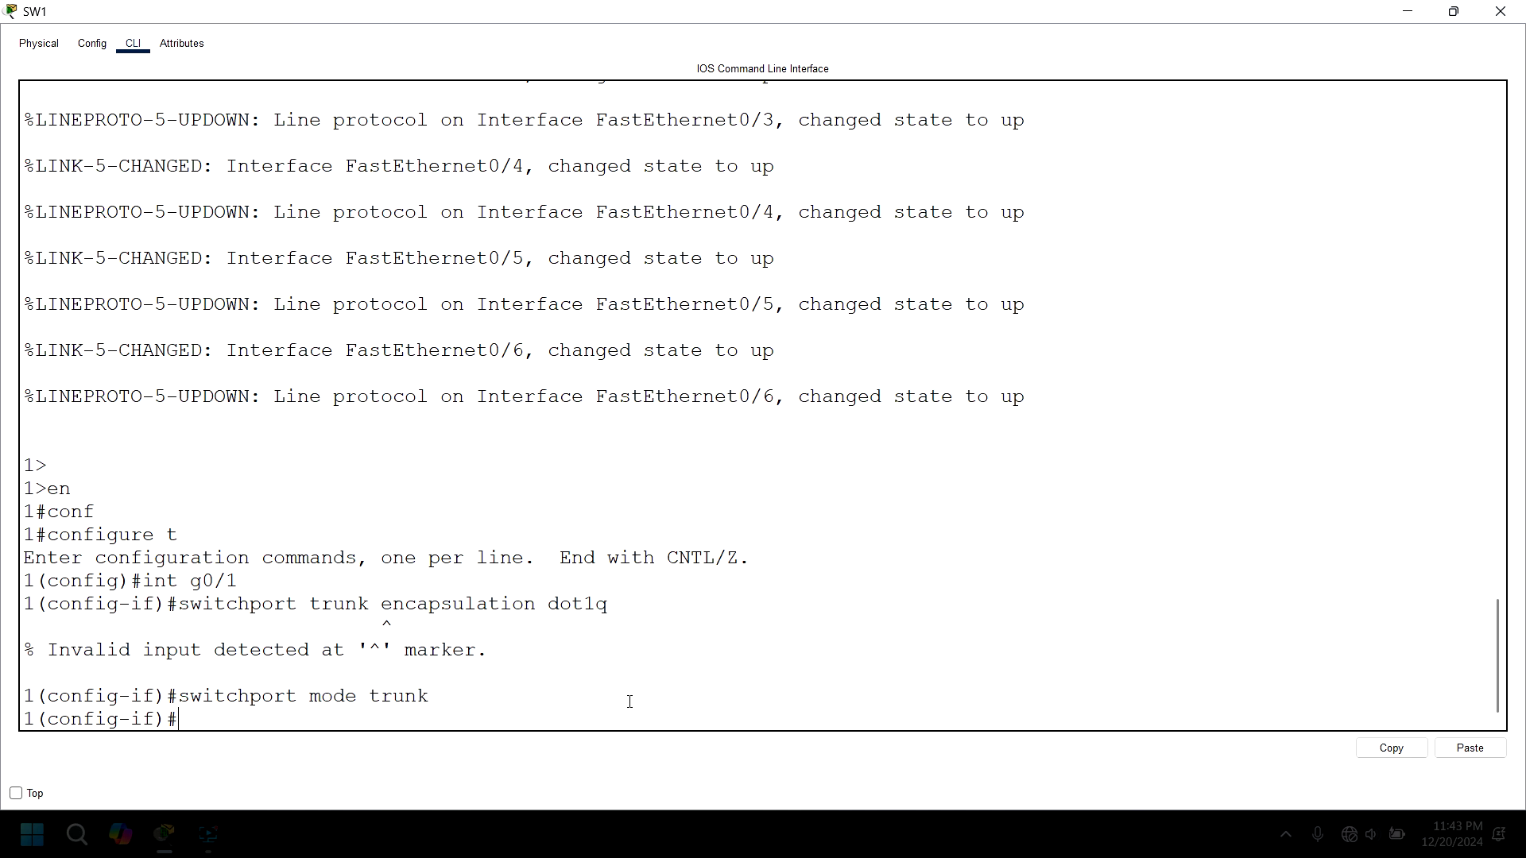
Allow all VLANs on the g0/1 trunk with "switchport trunk allowed vlan all"
text(switchport trunk allowed)
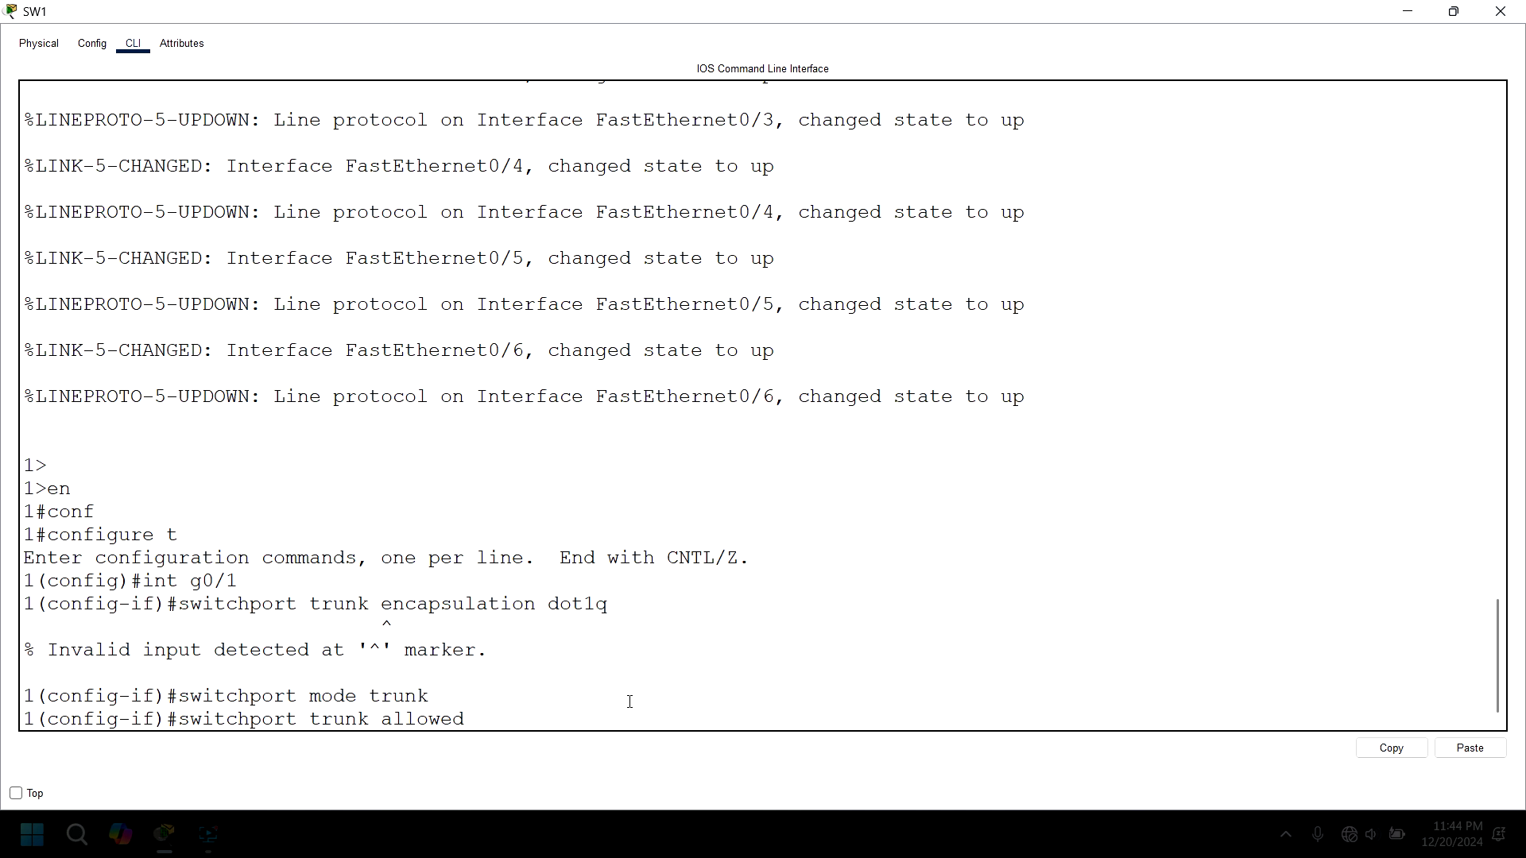
text( vlan all)
key(Return)
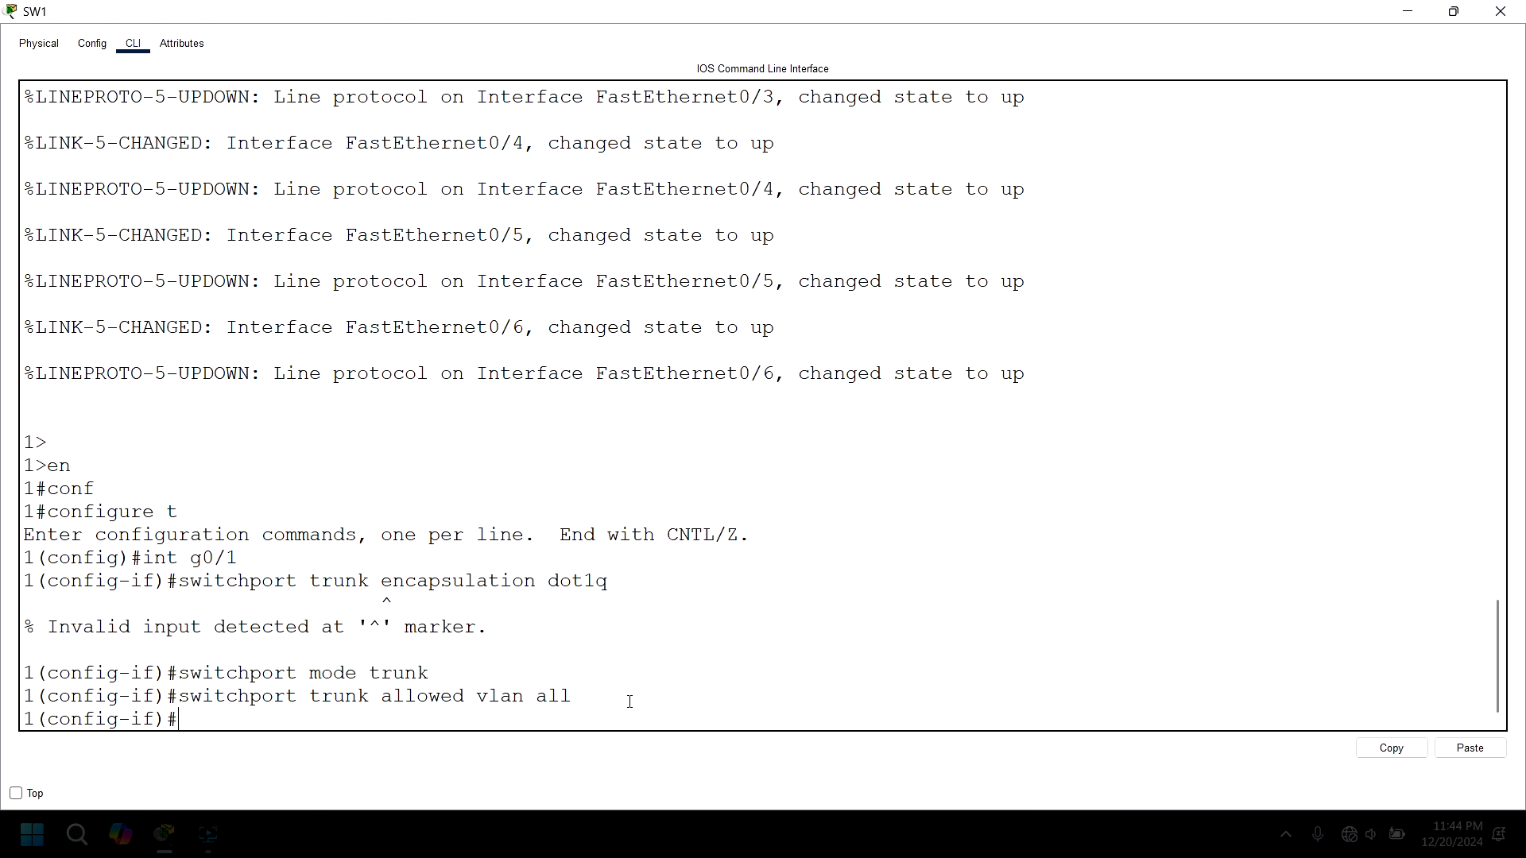
Exit interface configuration and save the switch configuration with "do wr"
text(exit)
key(Return)
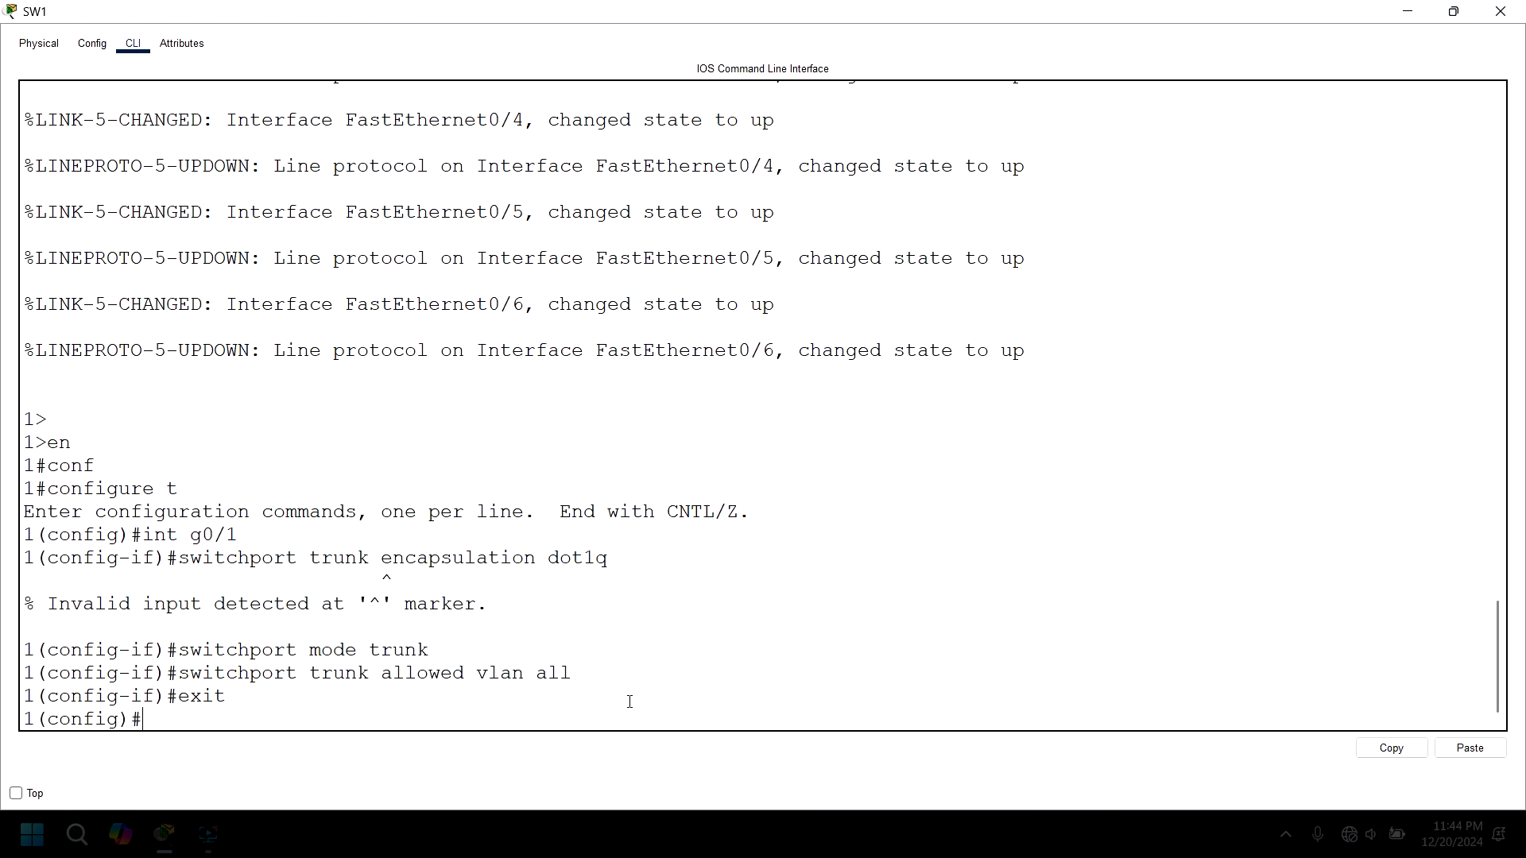
text(wr)
key(Home)
text(do)
key(Return)
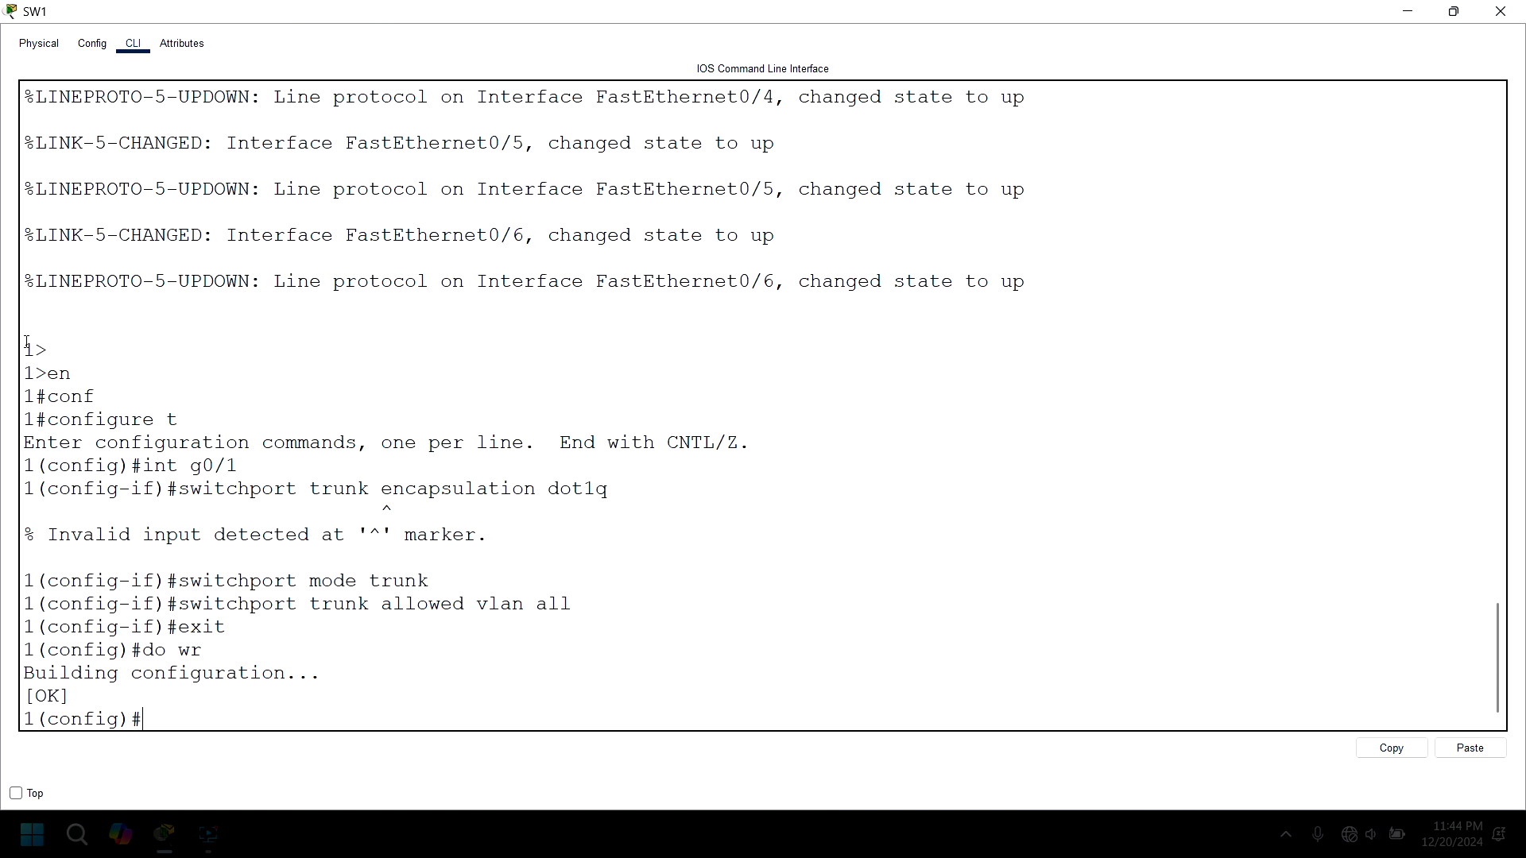
Copy the switch's command session from the first prompt through [OK] into a new Notepad++ document, and close the switch window
drag(24, 348, 385, 695)
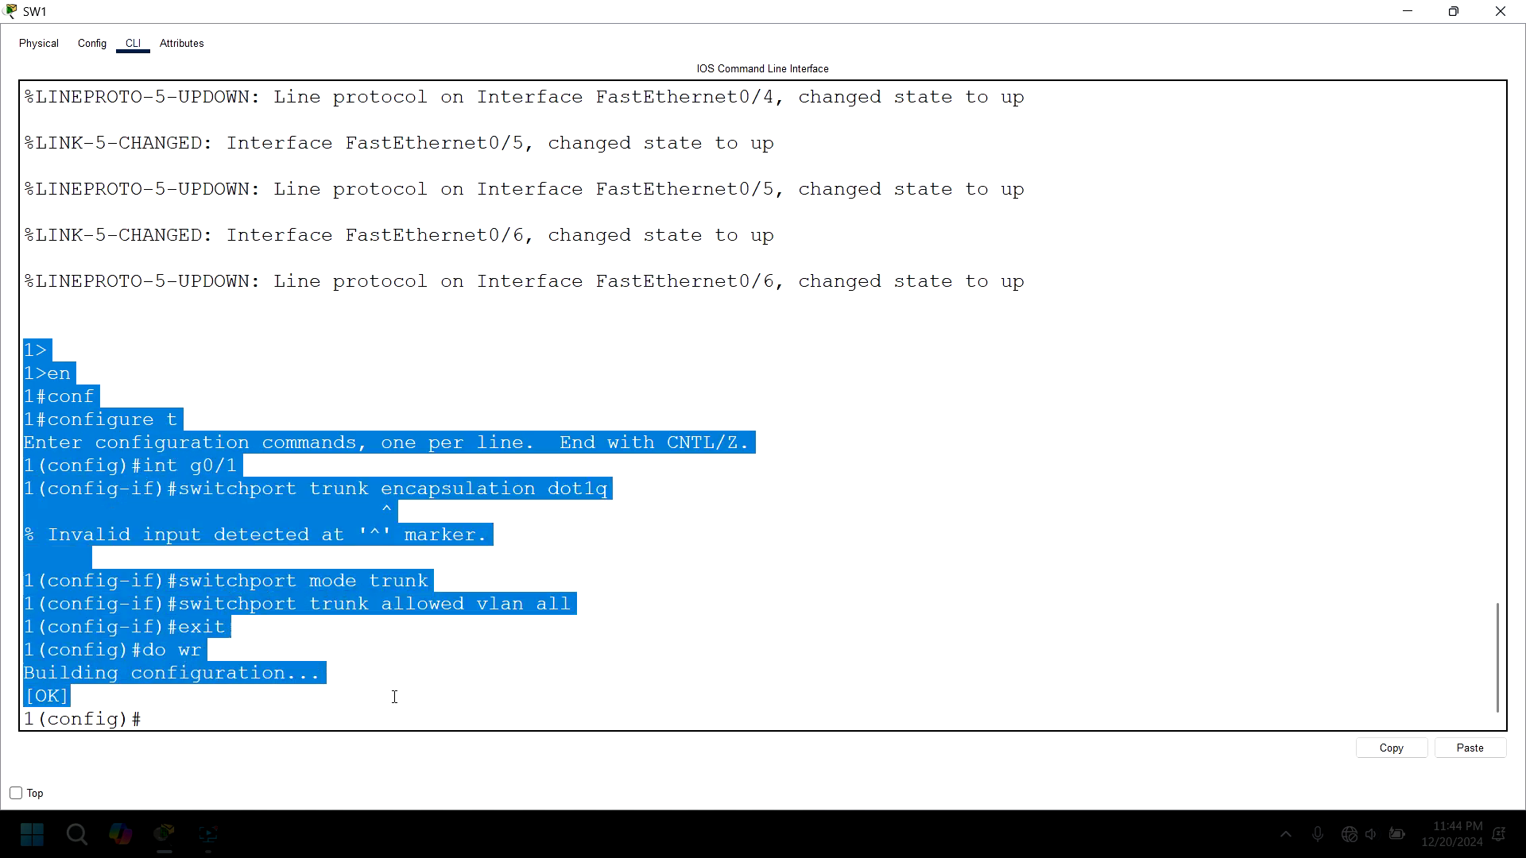
click(1391, 748)
click(76, 833)
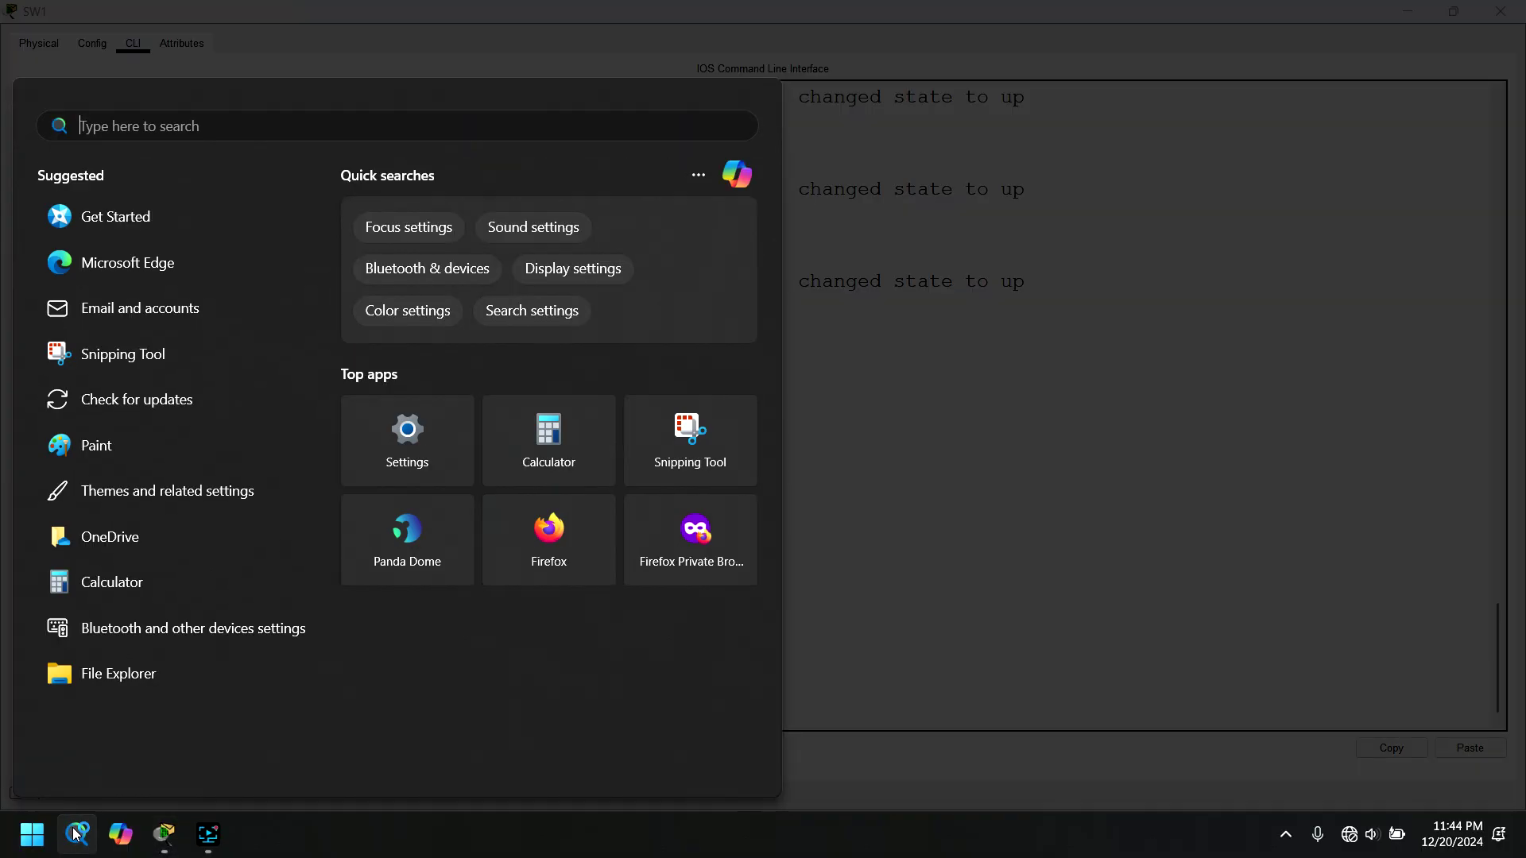
text(notepad)
click(255, 368)
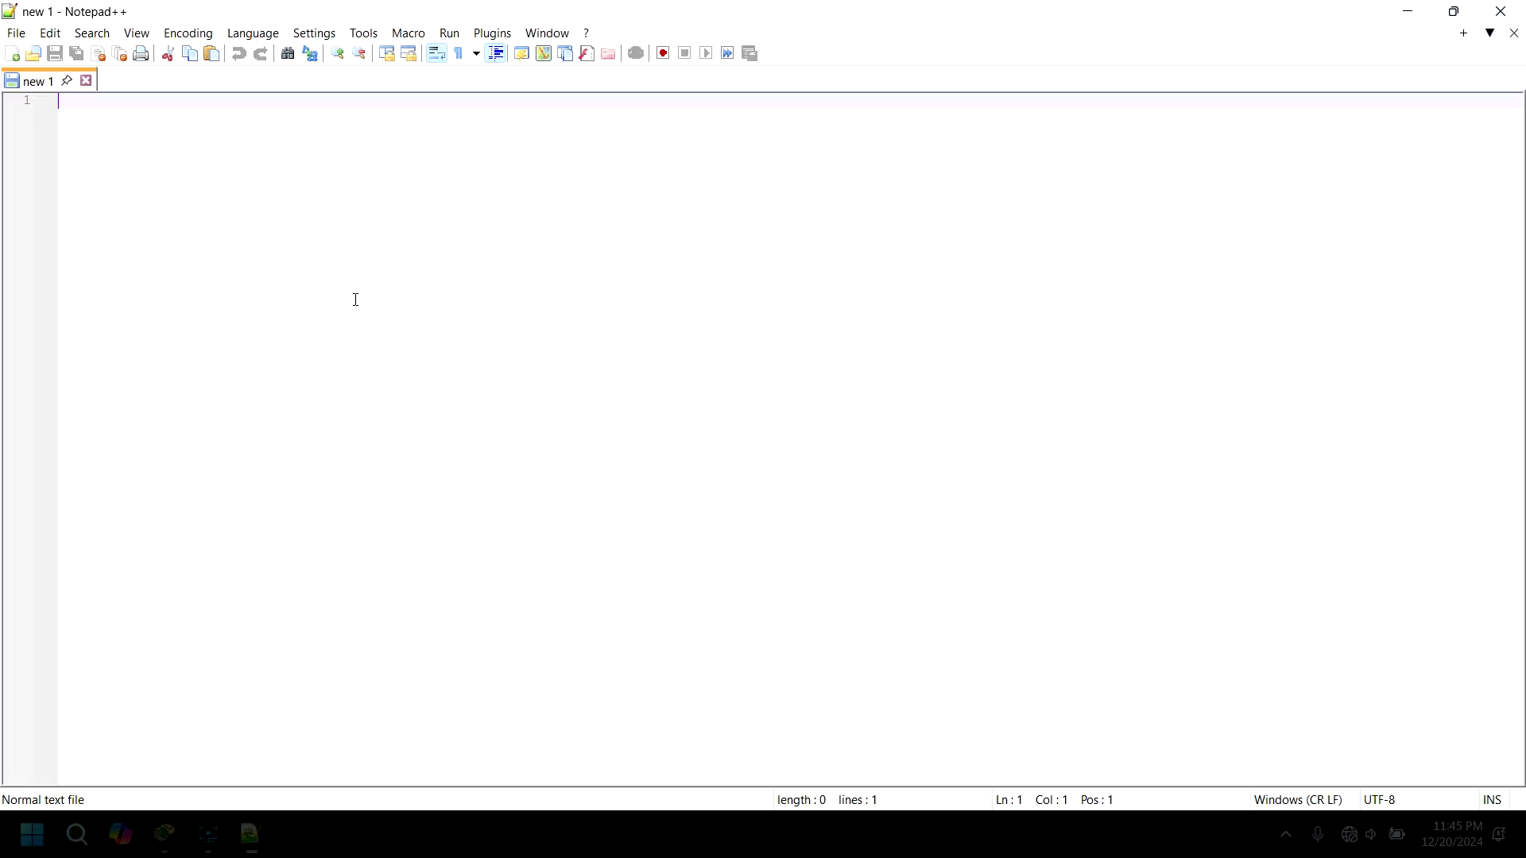
right_click(384, 299)
click(404, 352)
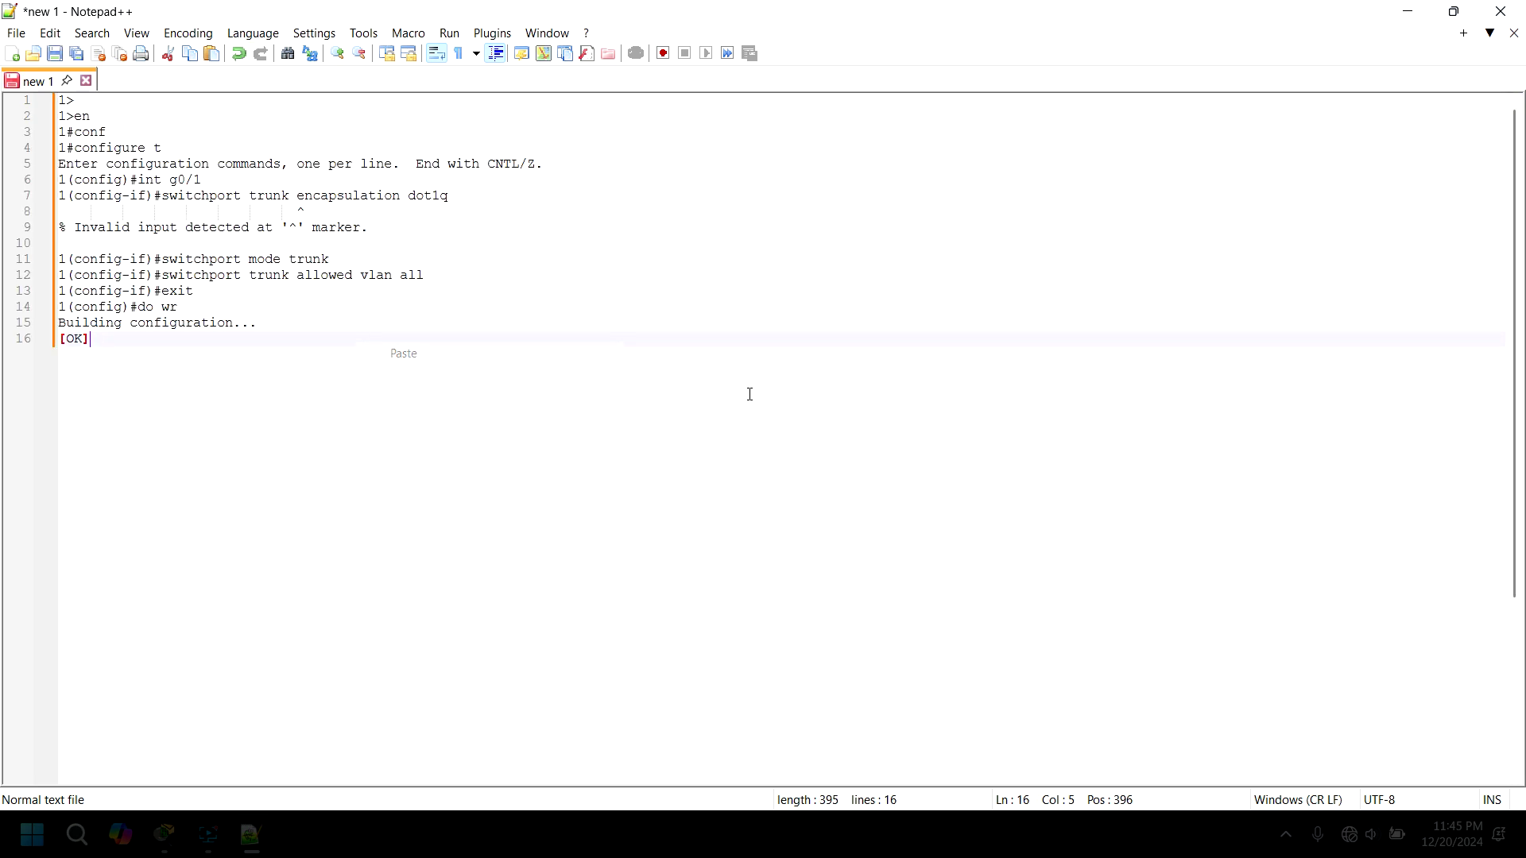
click(1408, 11)
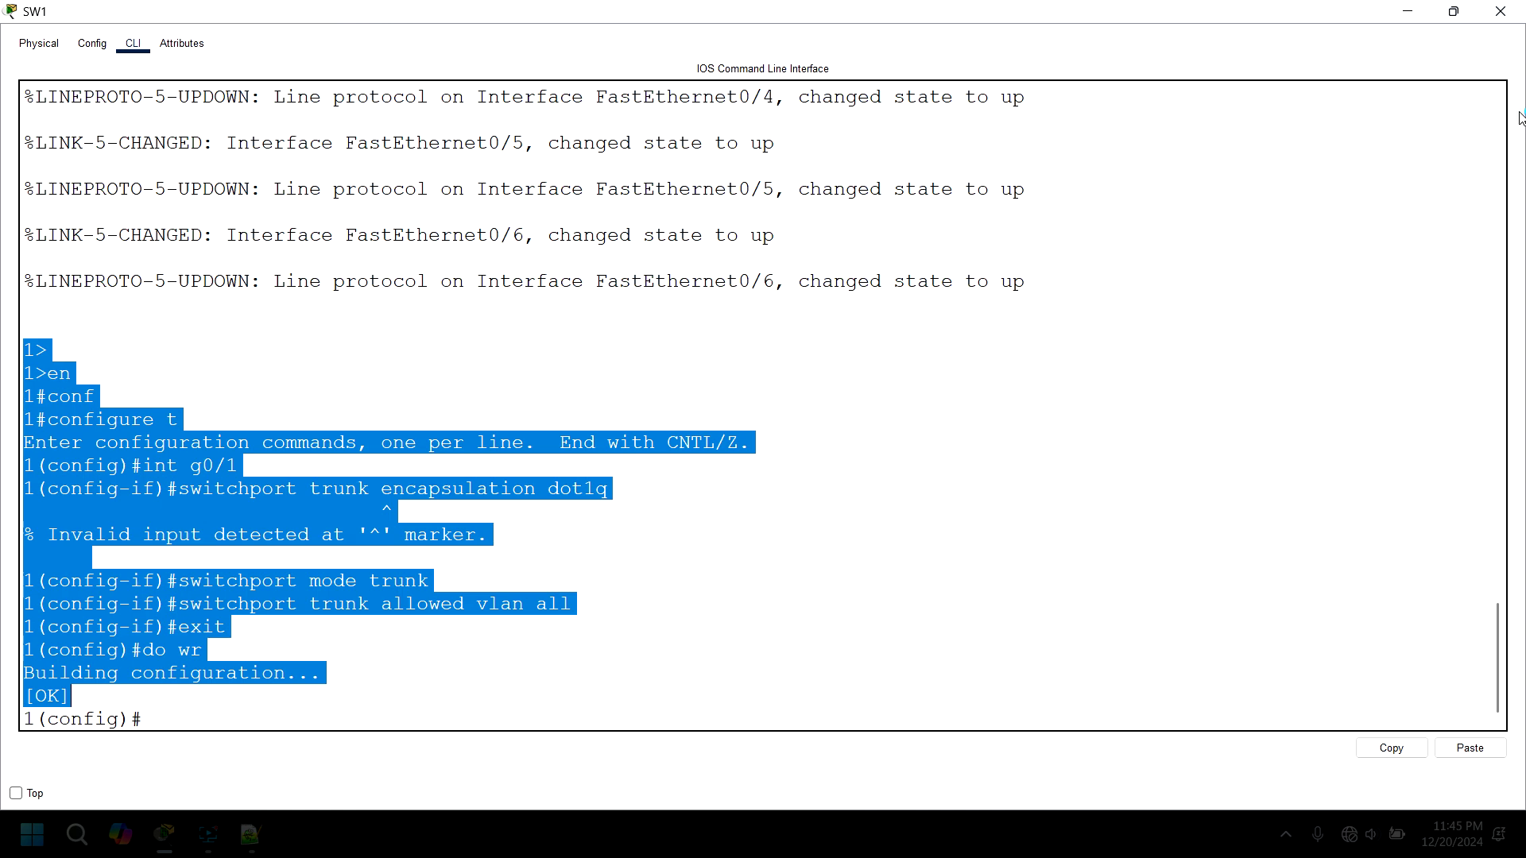
click(1501, 11)
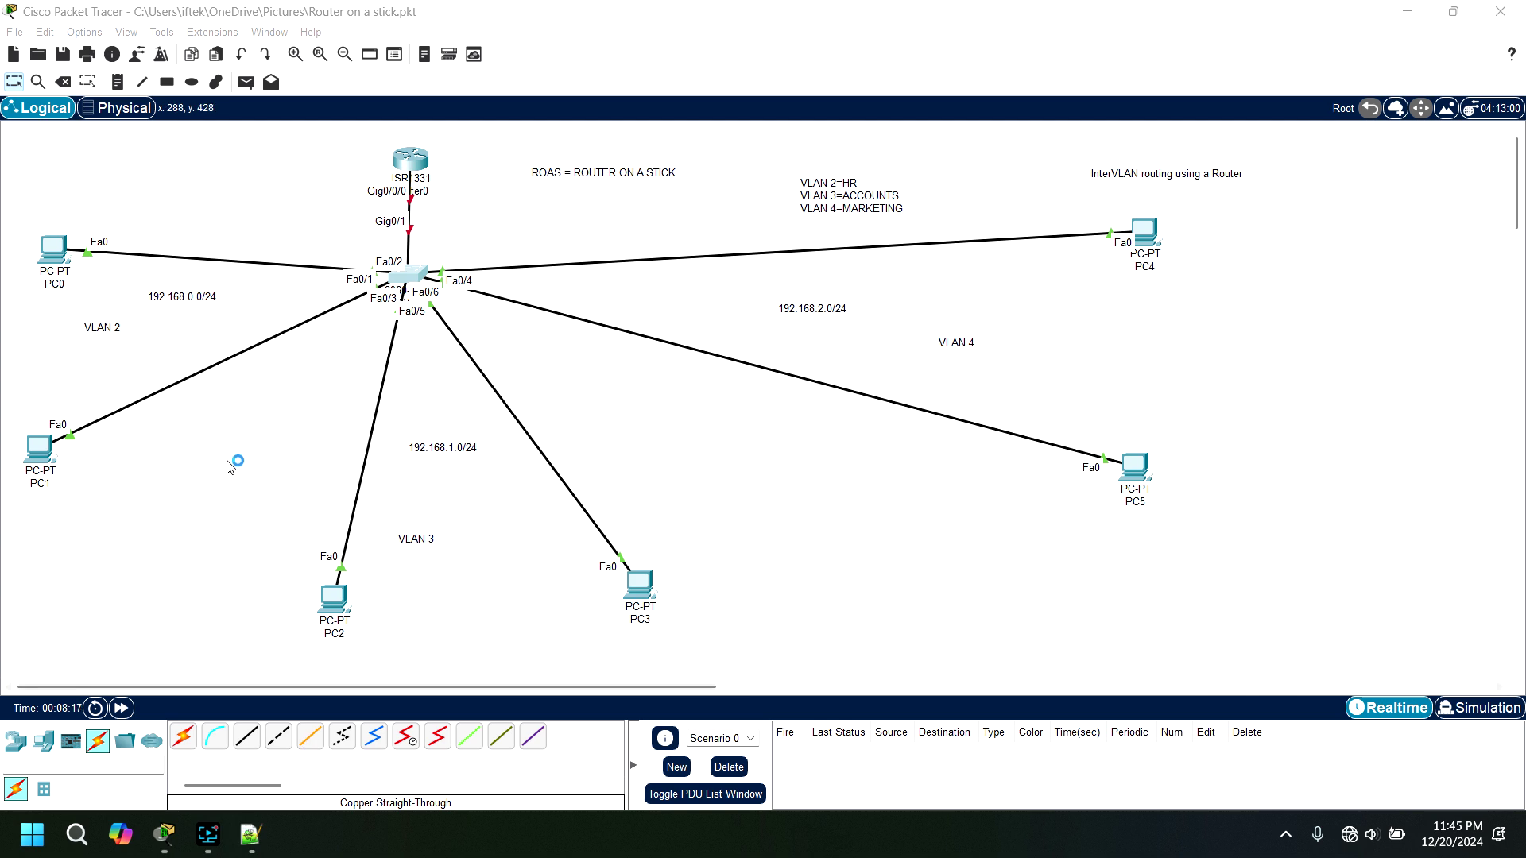
In Notepad++, add the heading "Layer 2 Switch:" and a blank line above the pasted switch commands
click(255, 835)
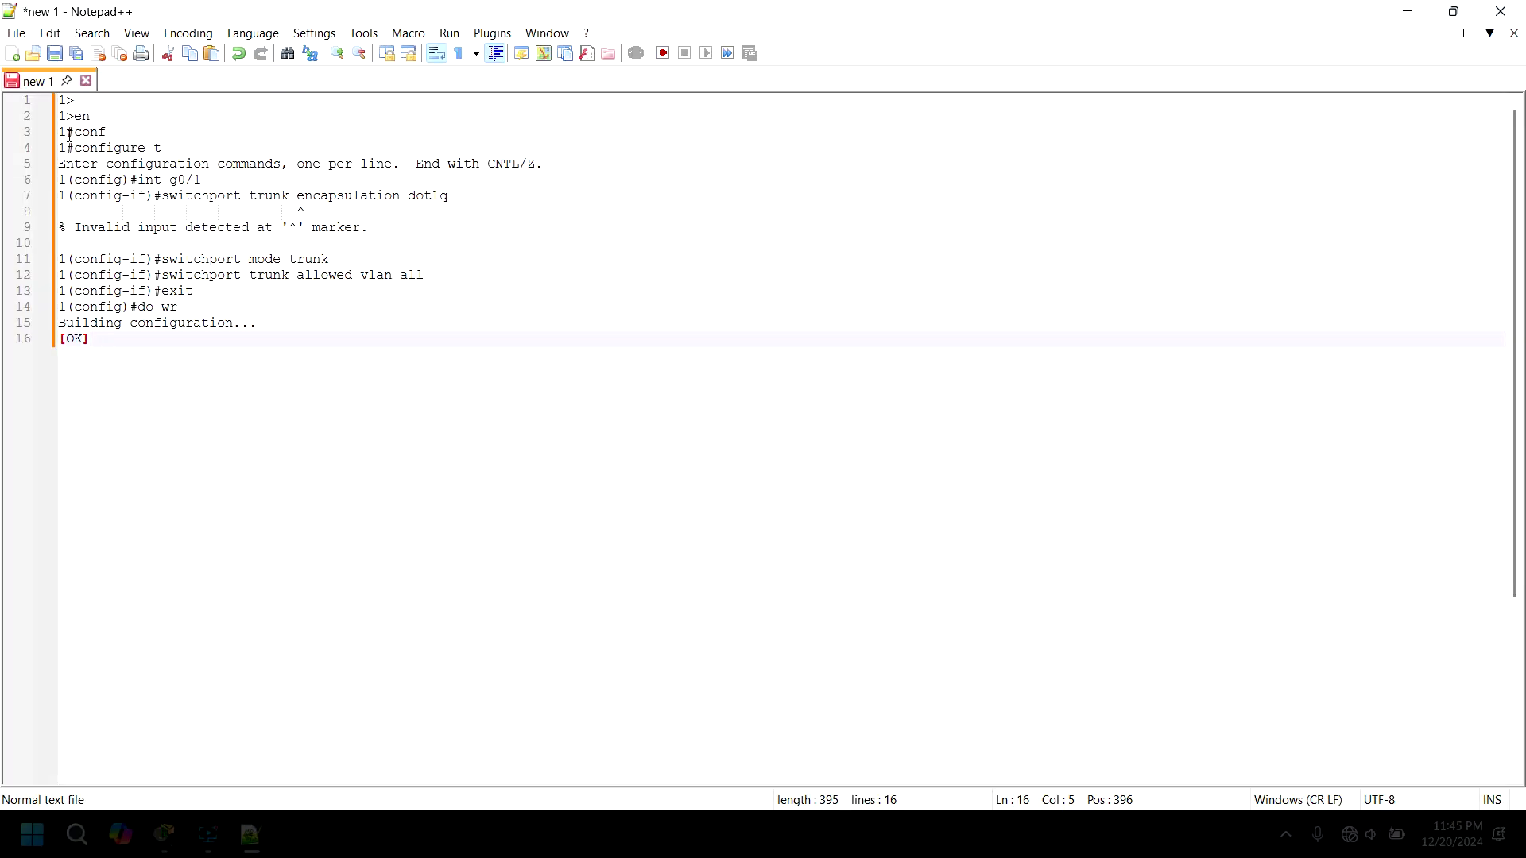
click(63, 104)
text(Layer 2)
text( Switch)
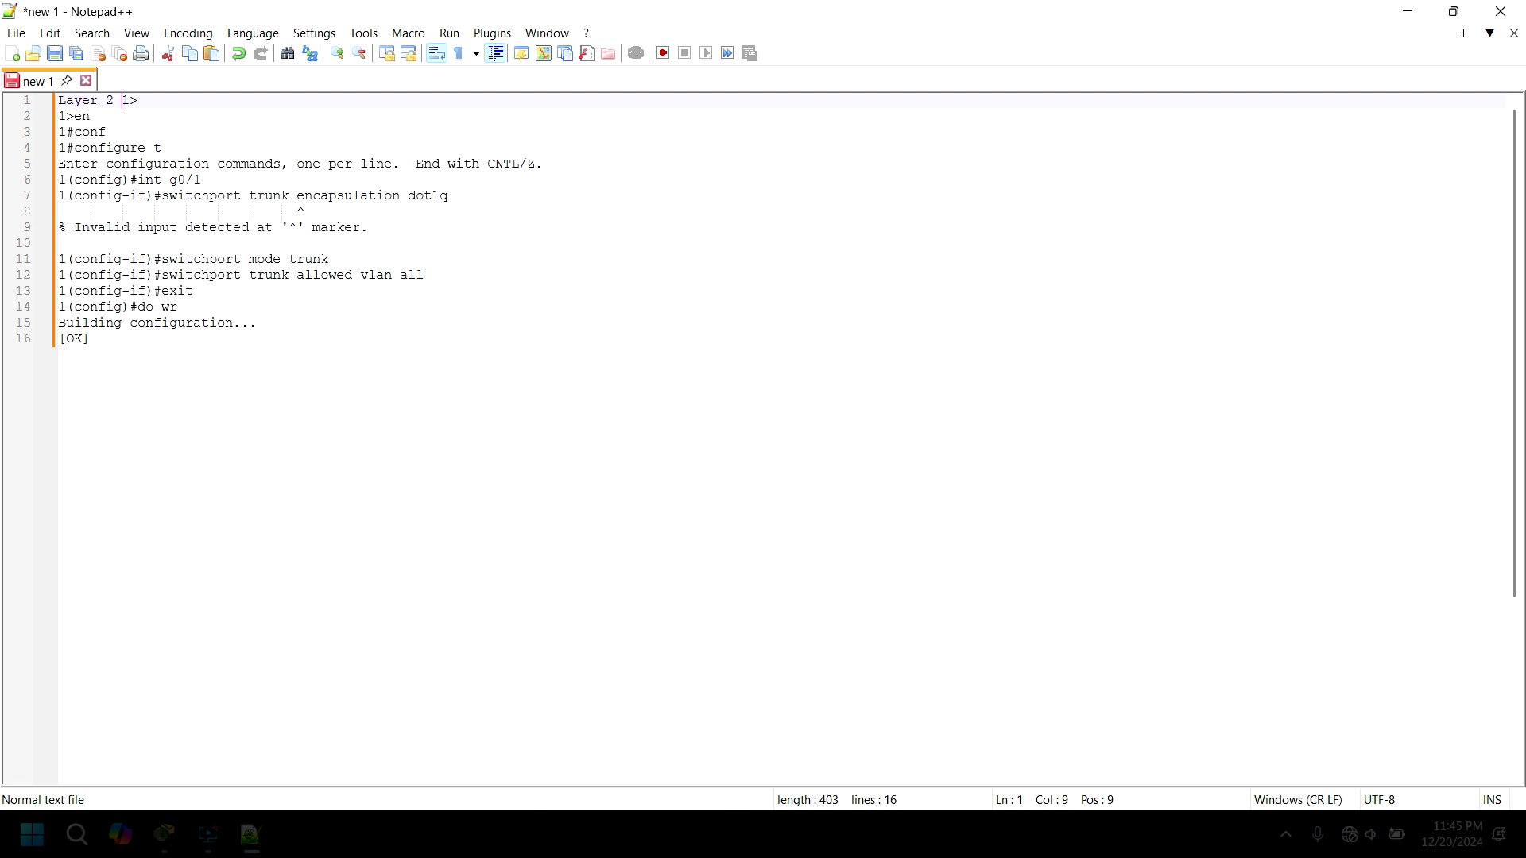
text(:)
key(Return)
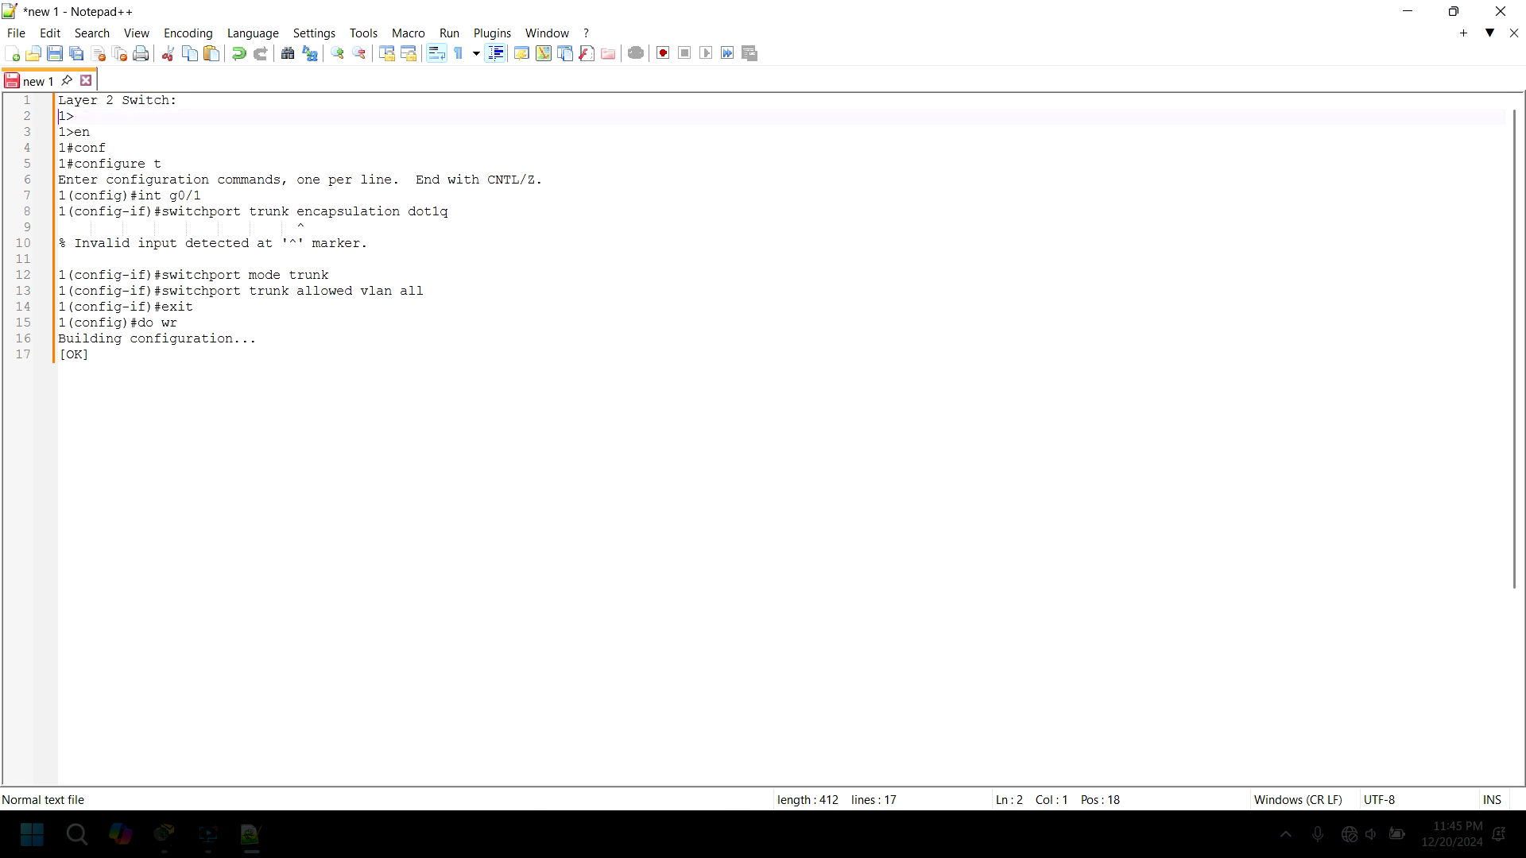
key(Return)
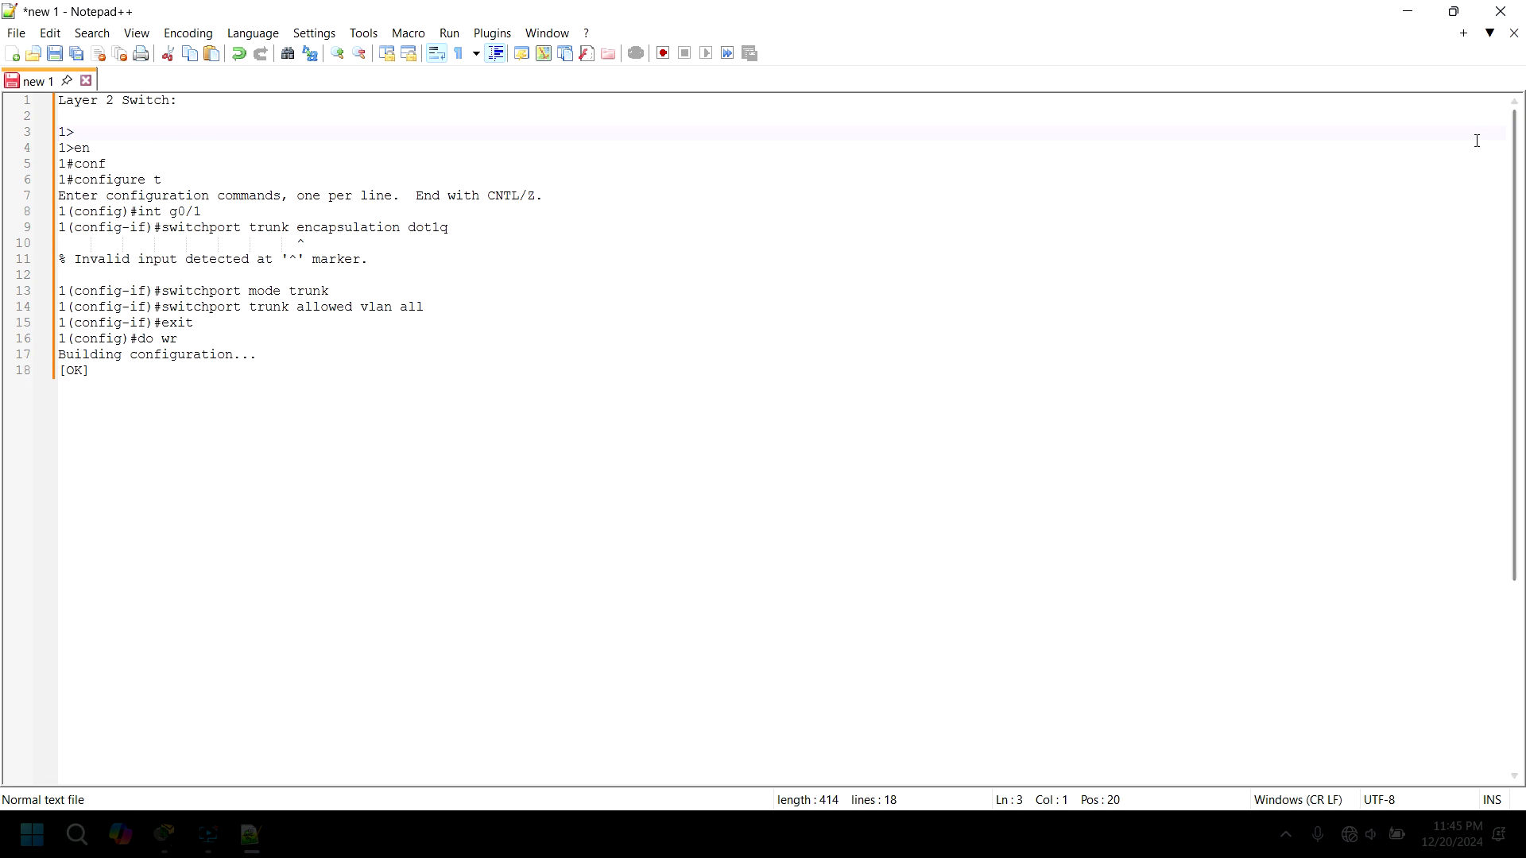
Back in Packet Tracer, open Router0's command line interface maximized and answer no to the initial configuration dialog
click(1402, 9)
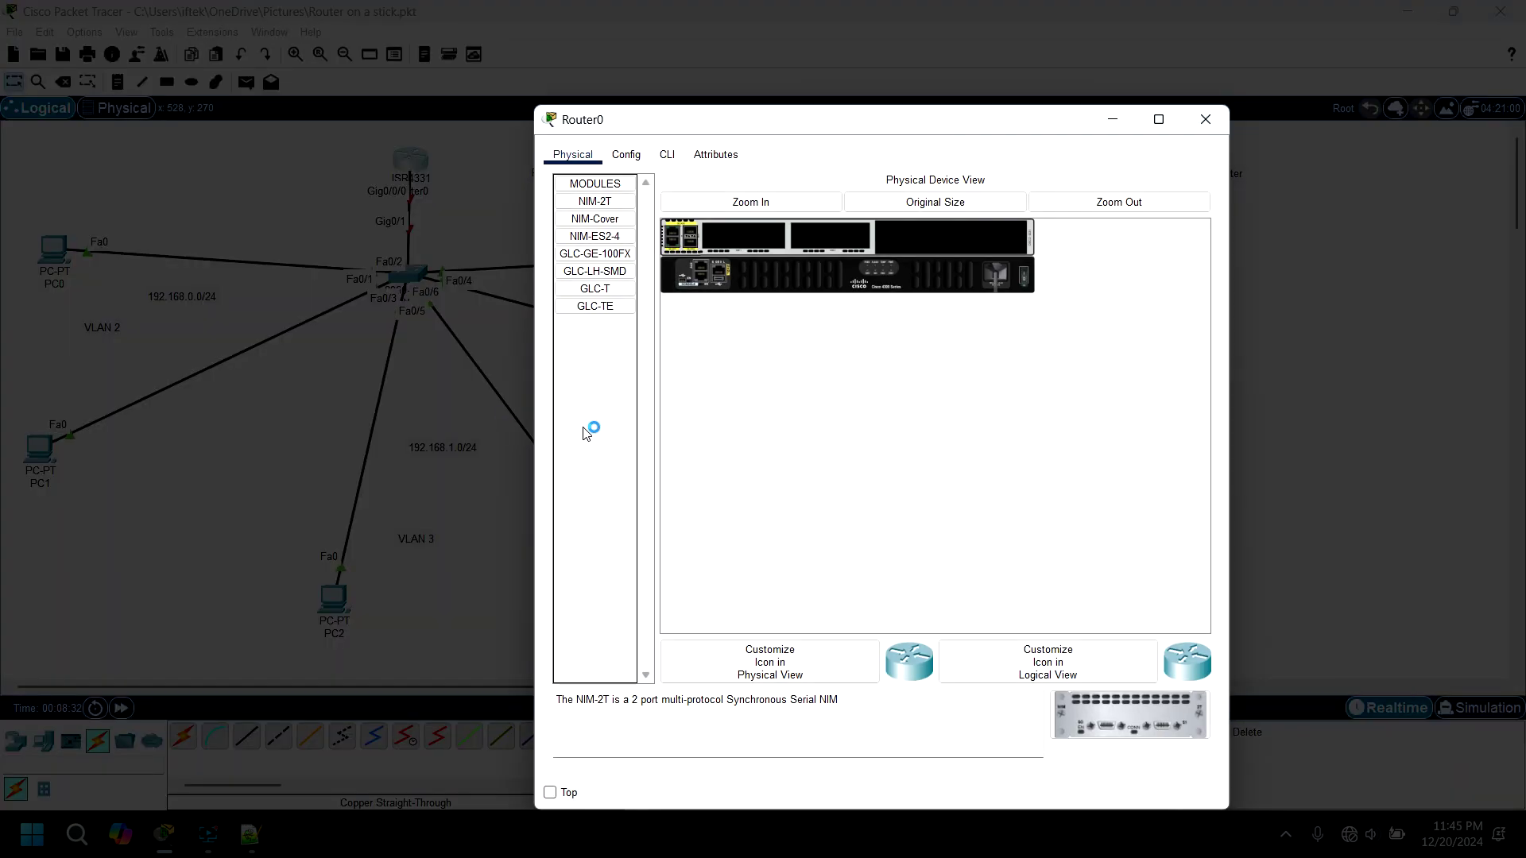
click(1159, 120)
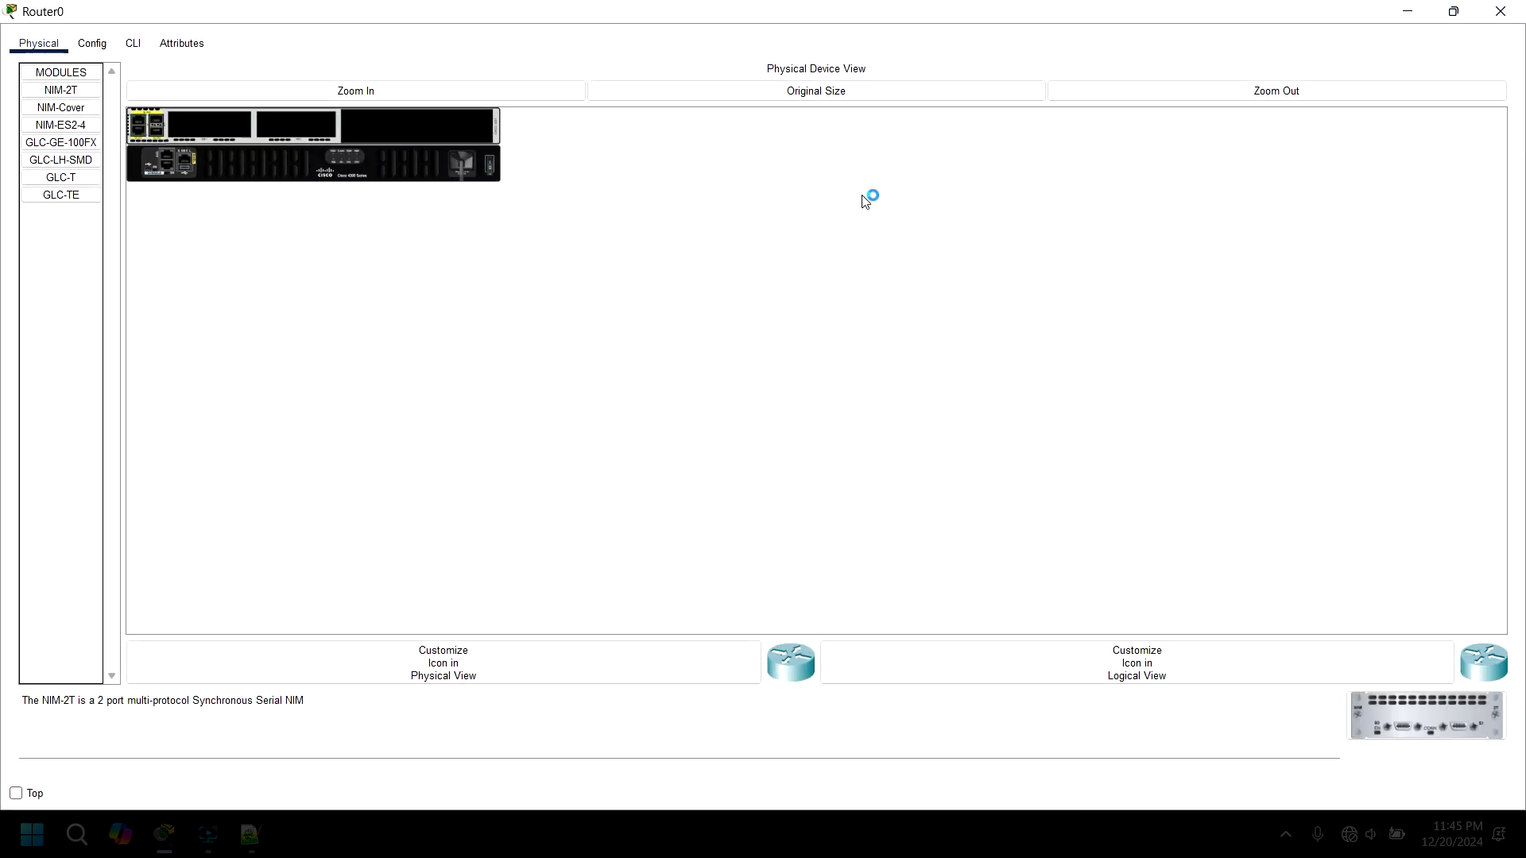
click(132, 42)
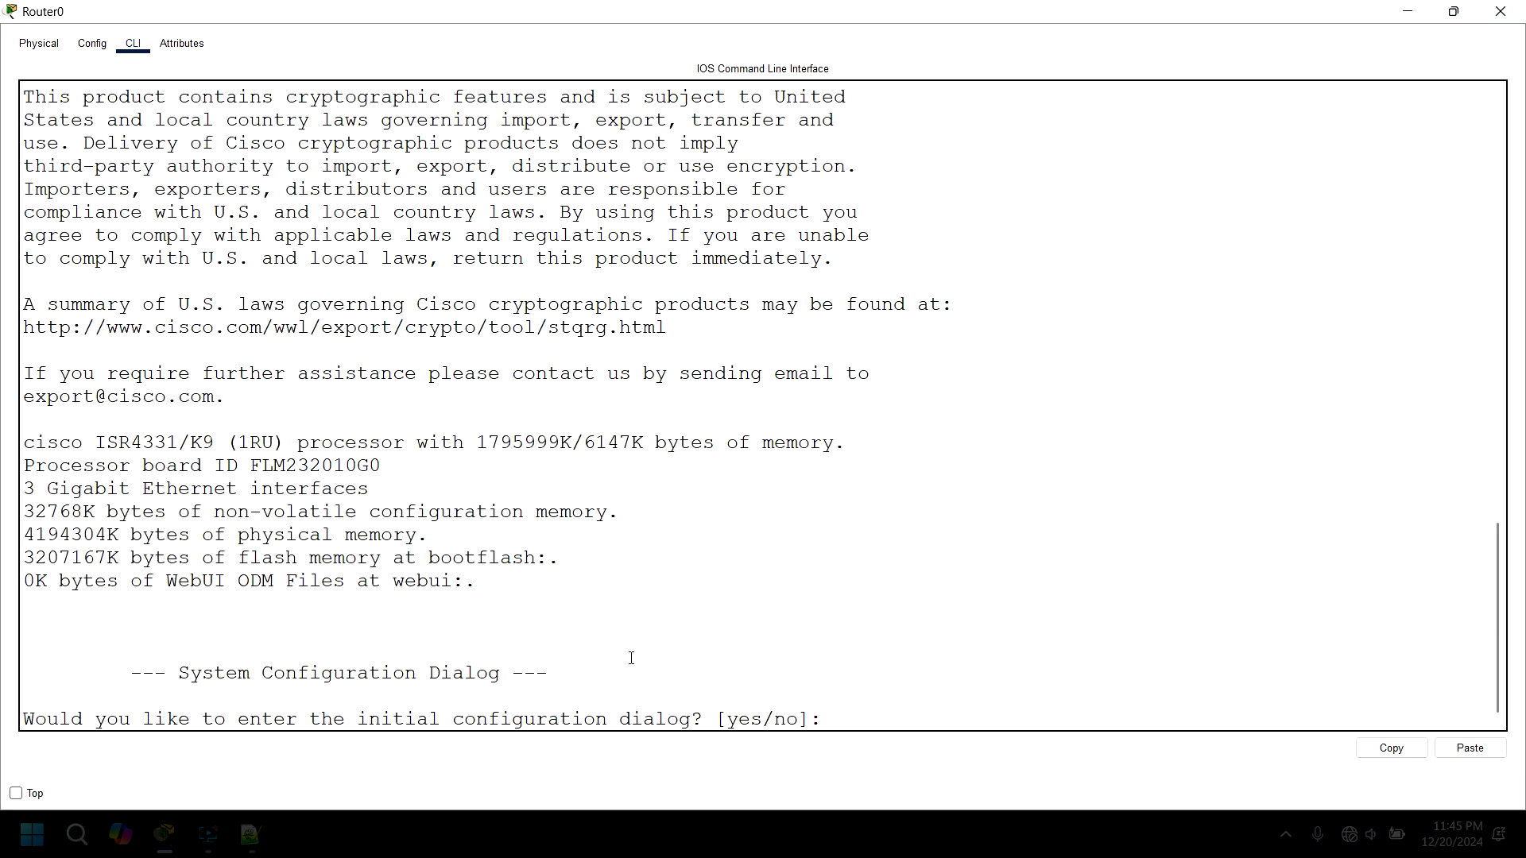
text(no)
key(Return)
key(Return)
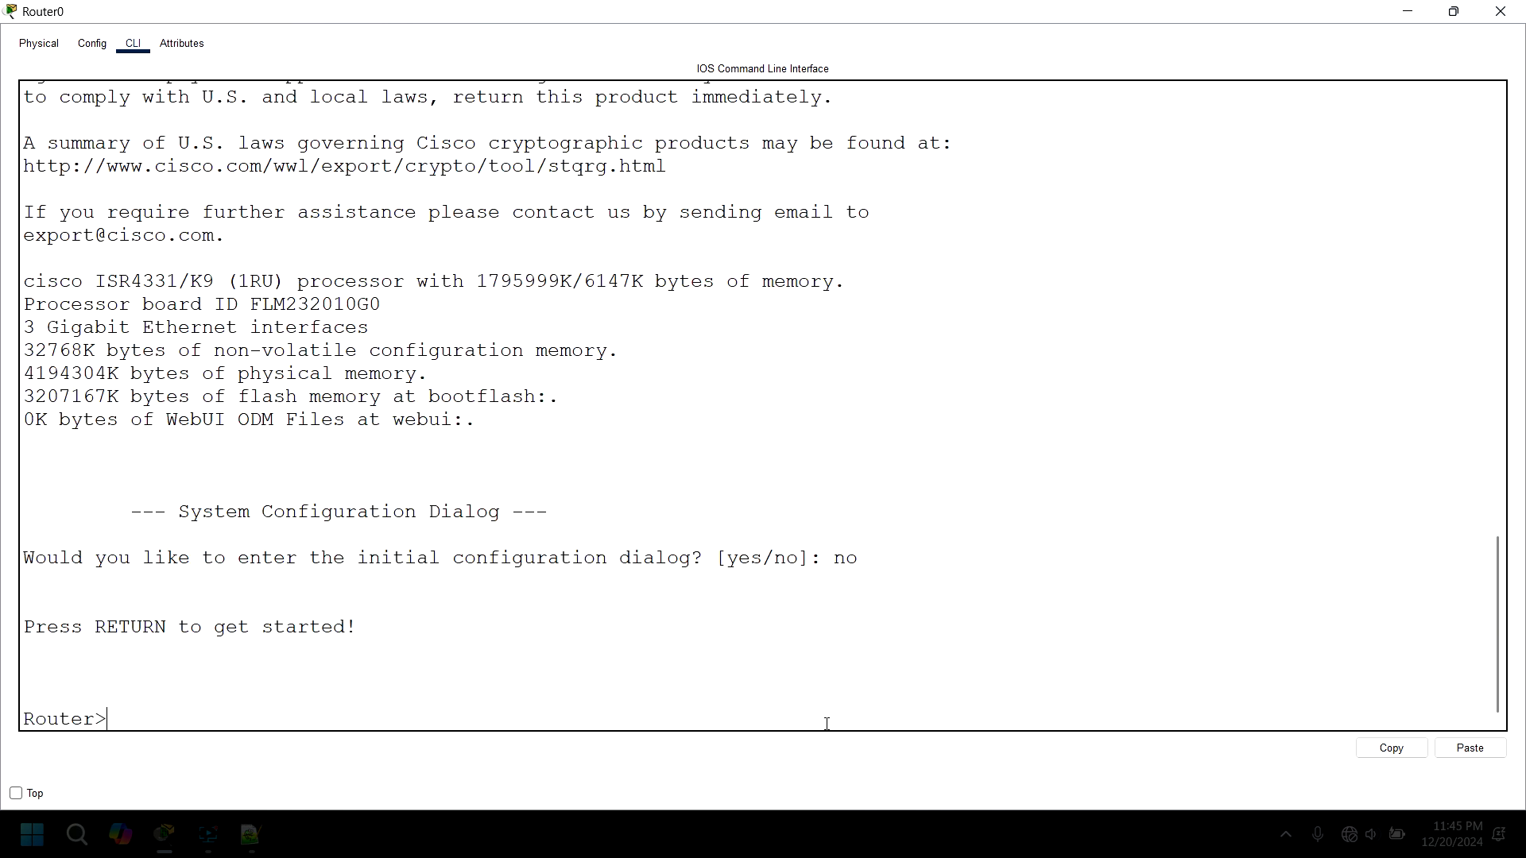
Enter privileged mode and global configuration mode on Router0
text(en)
key(Return)
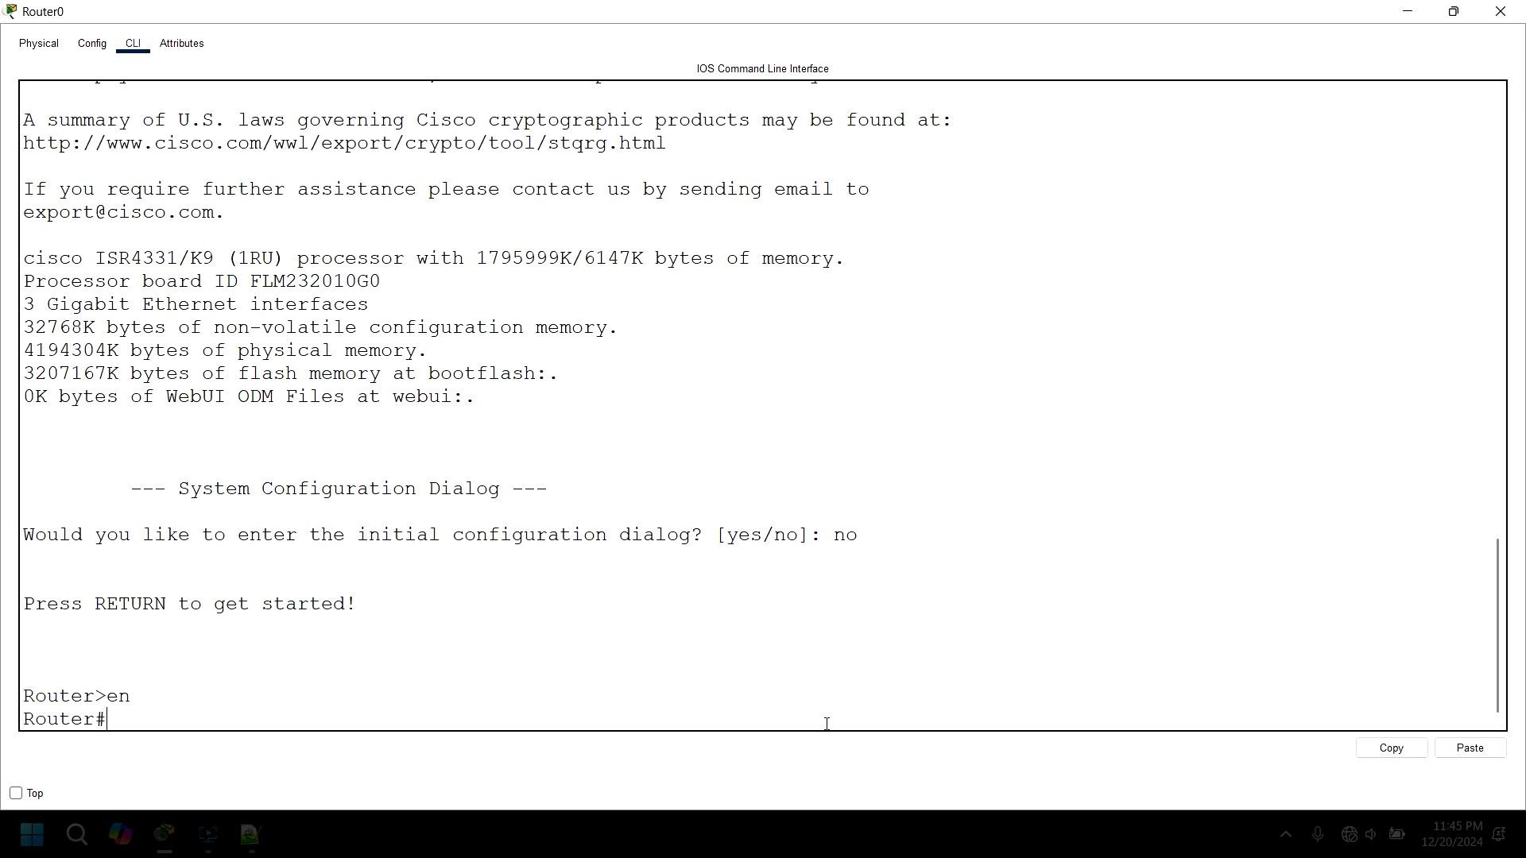
text(conf)
key(Tab)
text(tr)
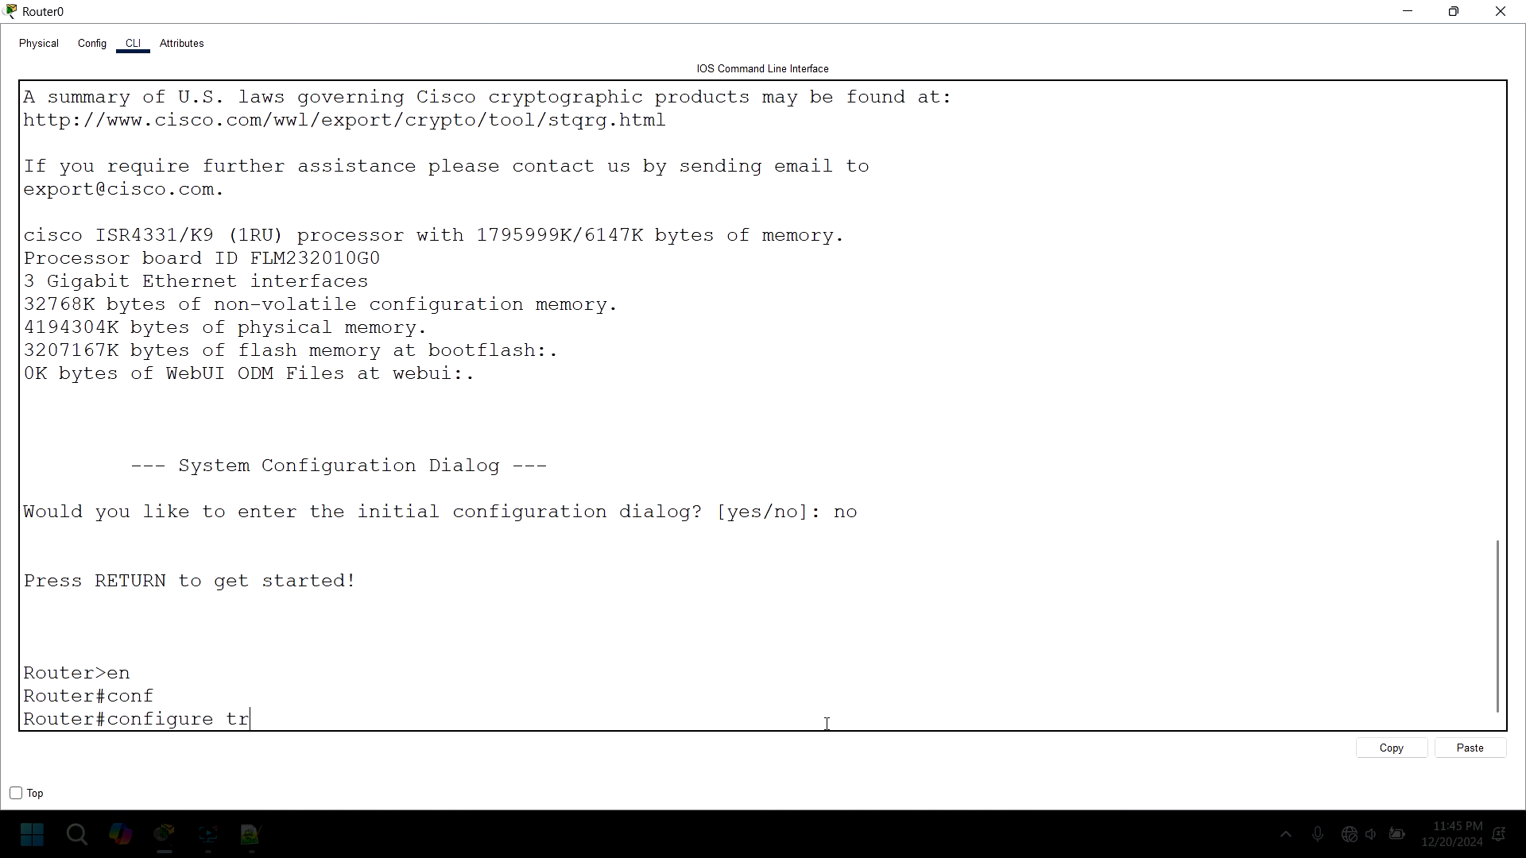
key(BackSpace)
key(Return)
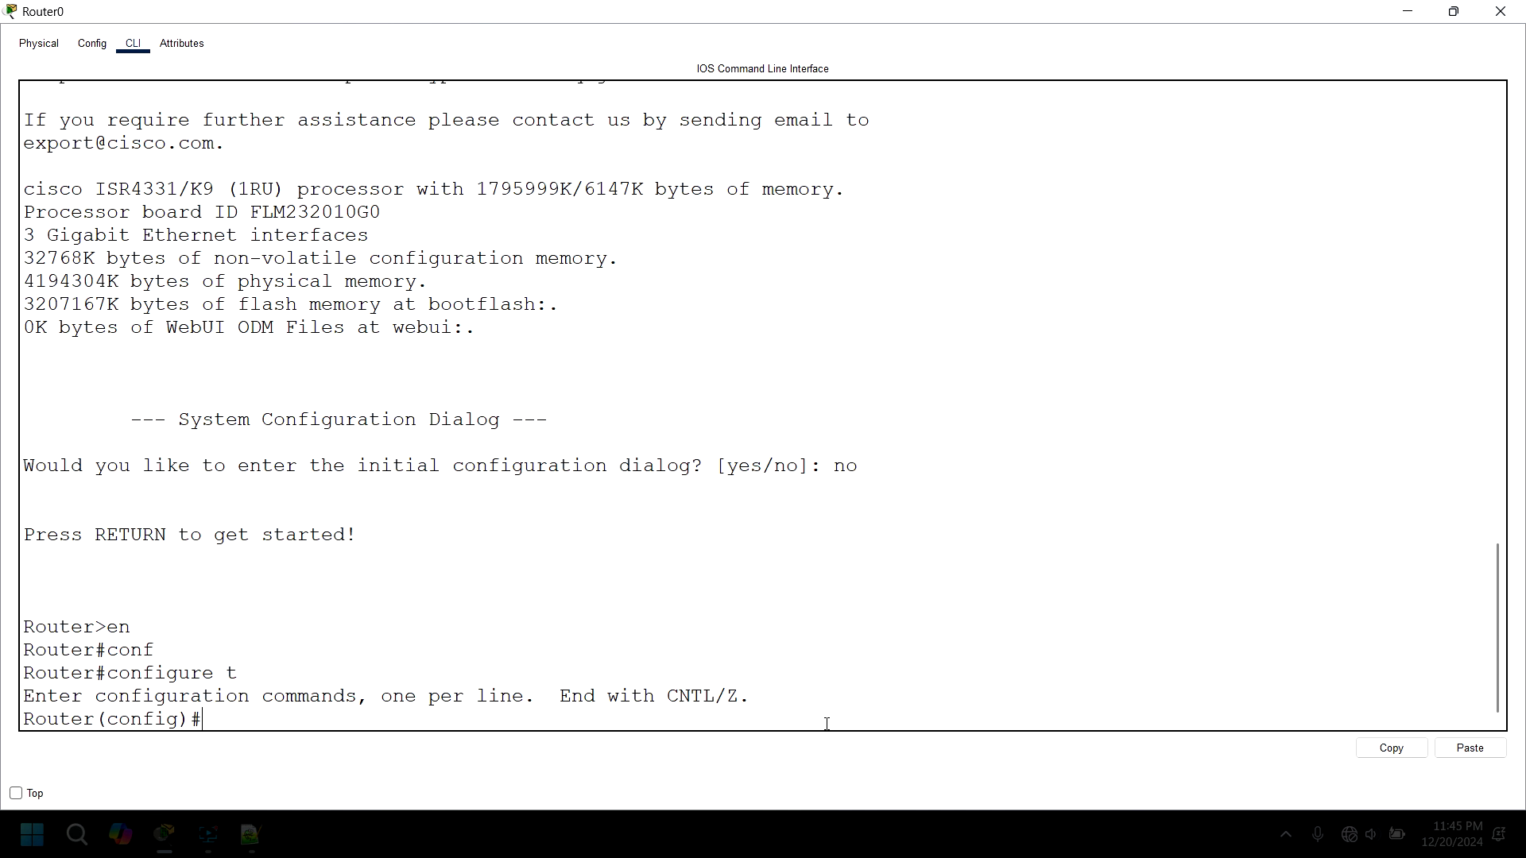
Set the router's hostname to ROAS and try to enter interface g0/0
text(host ROAS)
key(Return)
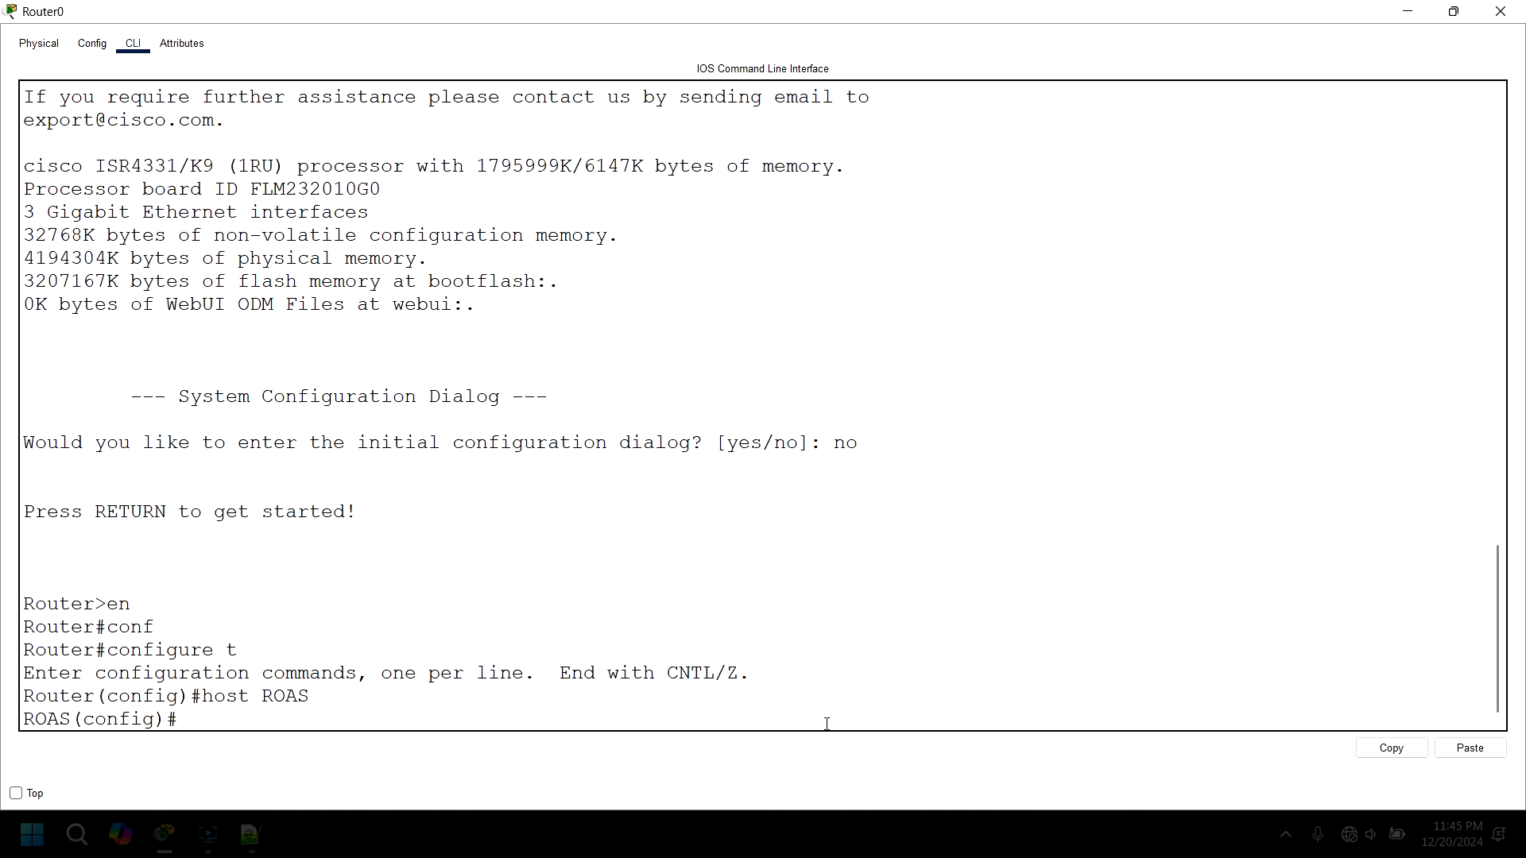
text(int g0/0)
key(Return)
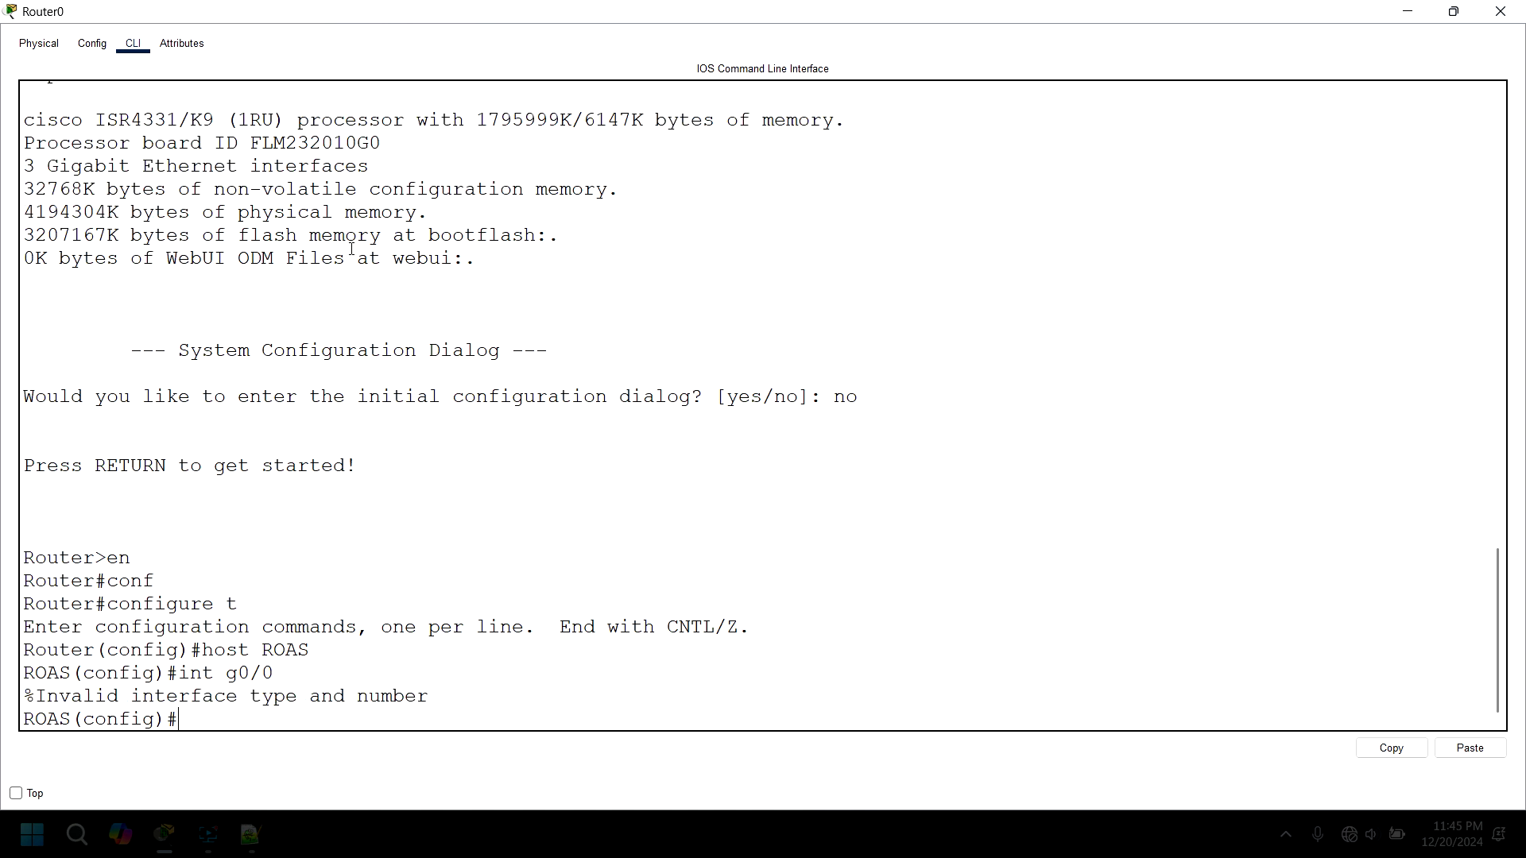
Check the router's physical view, its list of interfaces and the topology for the correct GigabitEthernet port name
click(38, 44)
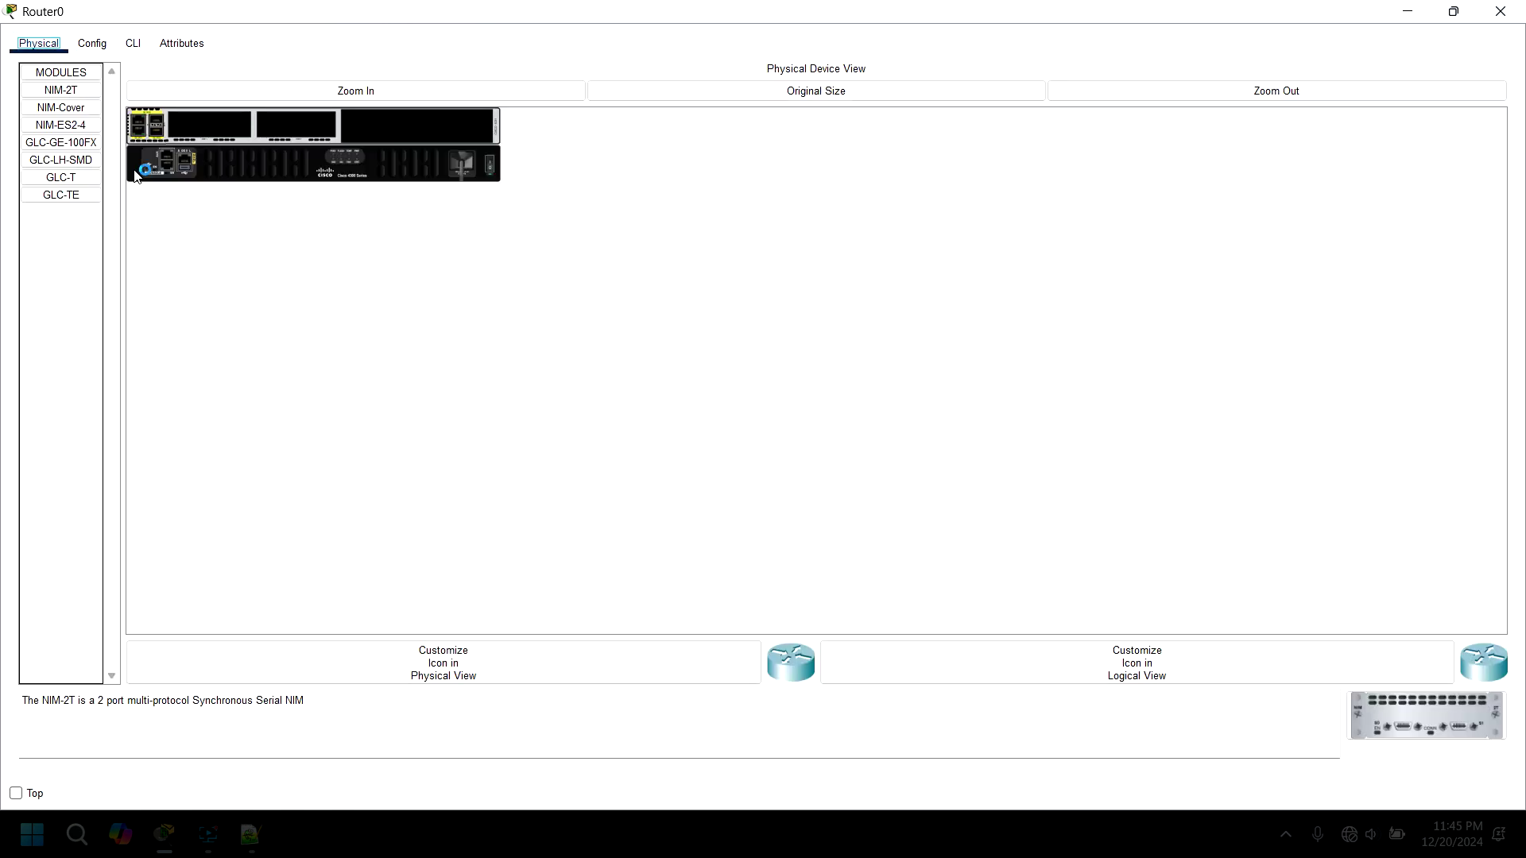
click(92, 45)
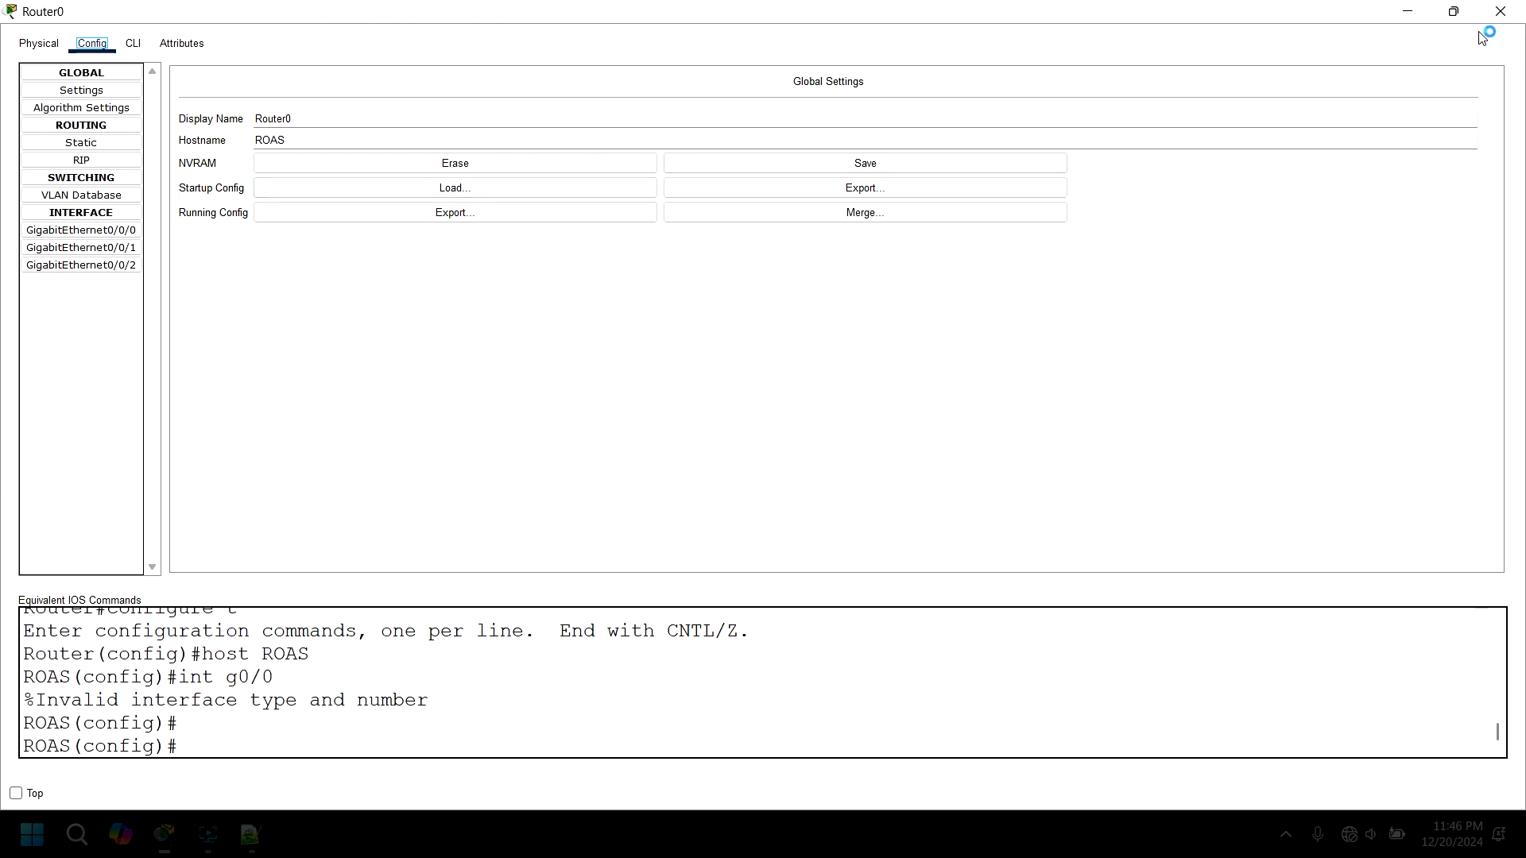
click(1499, 12)
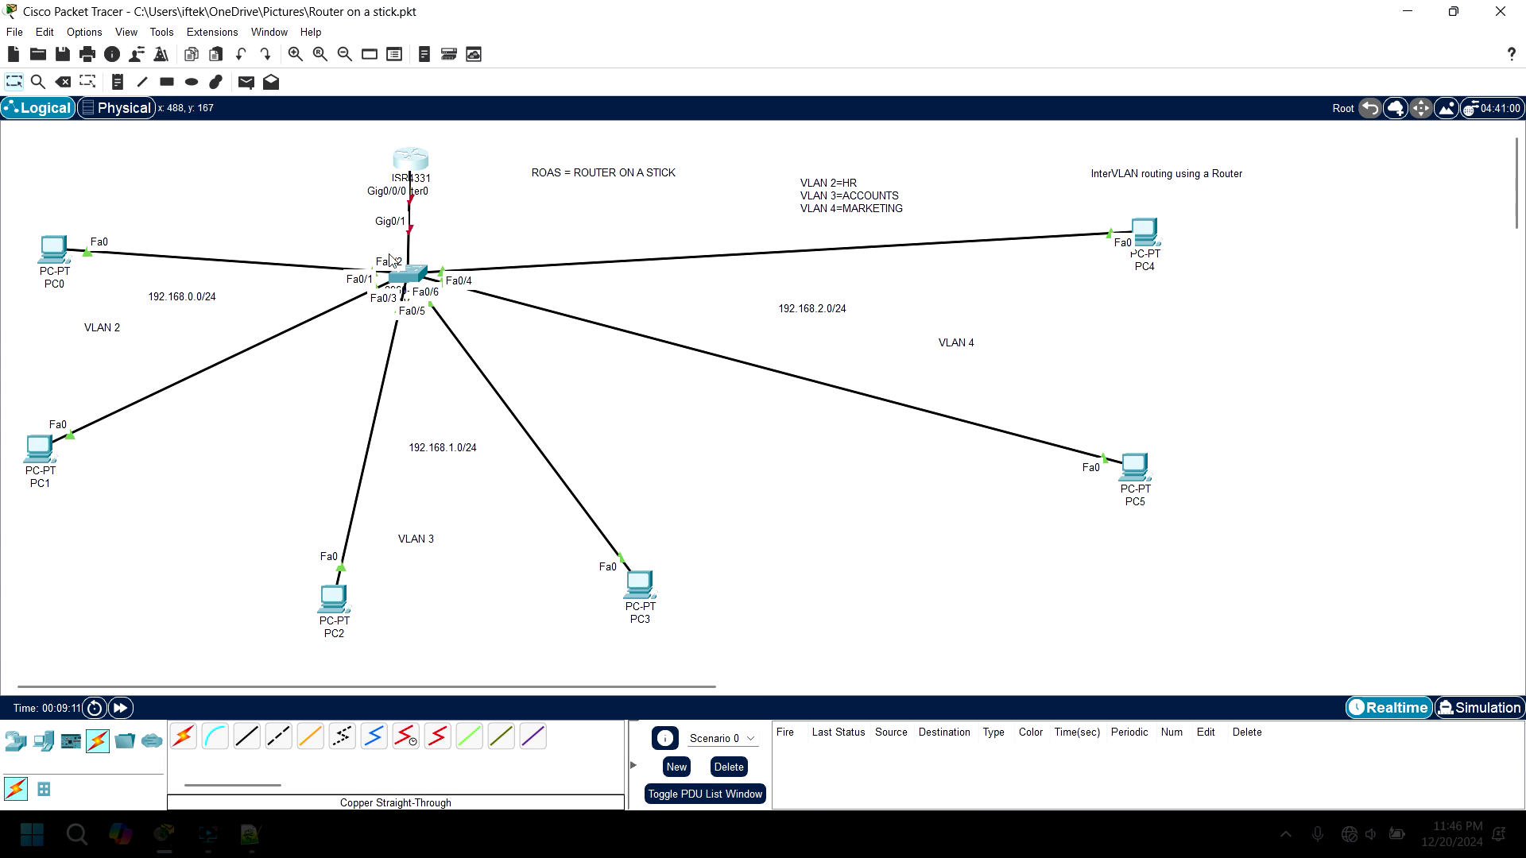
click(168, 827)
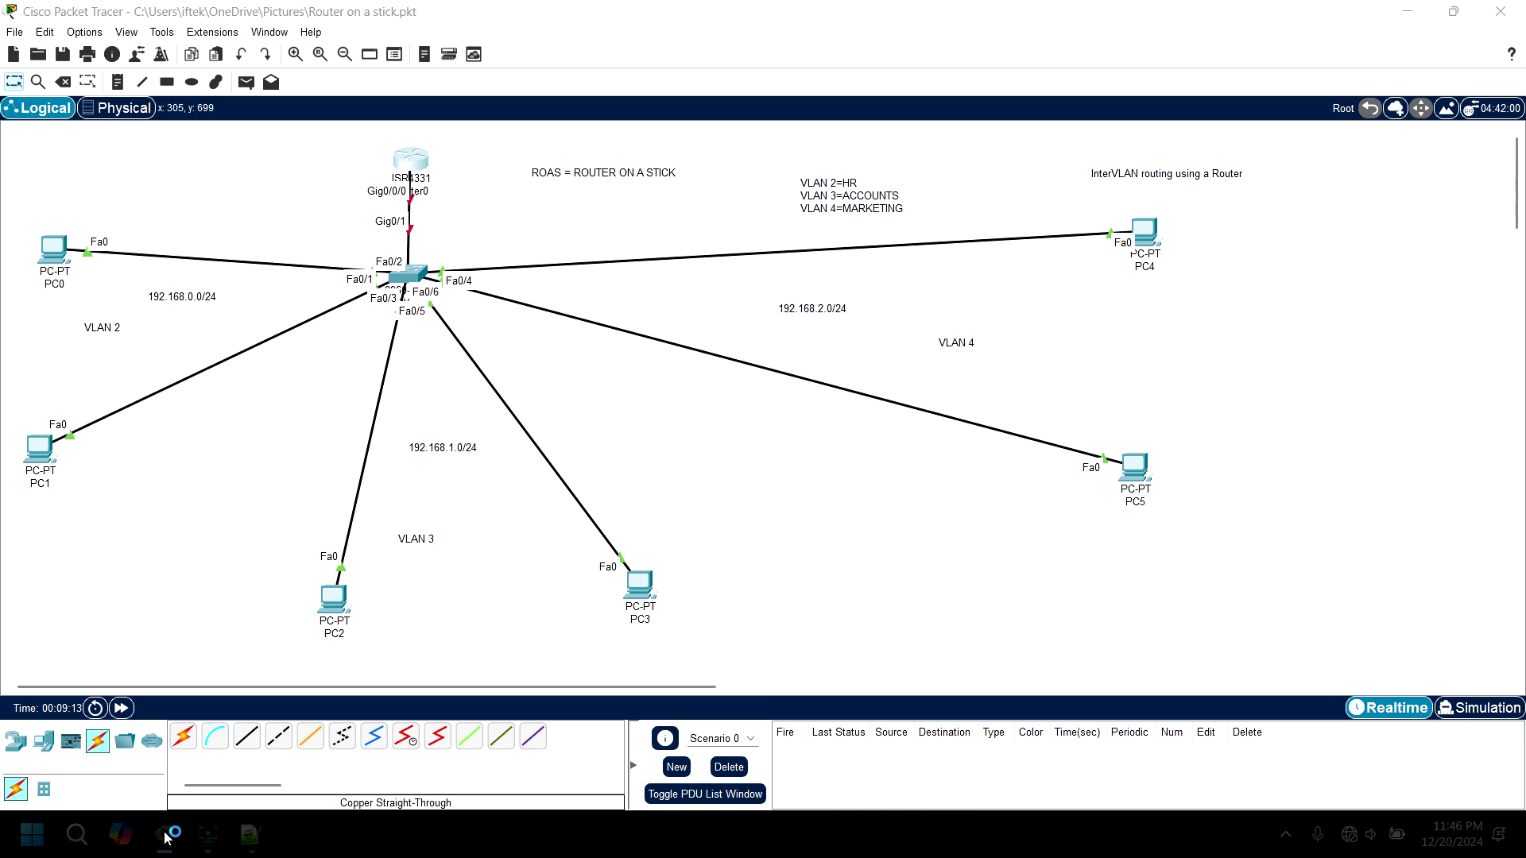
click(168, 831)
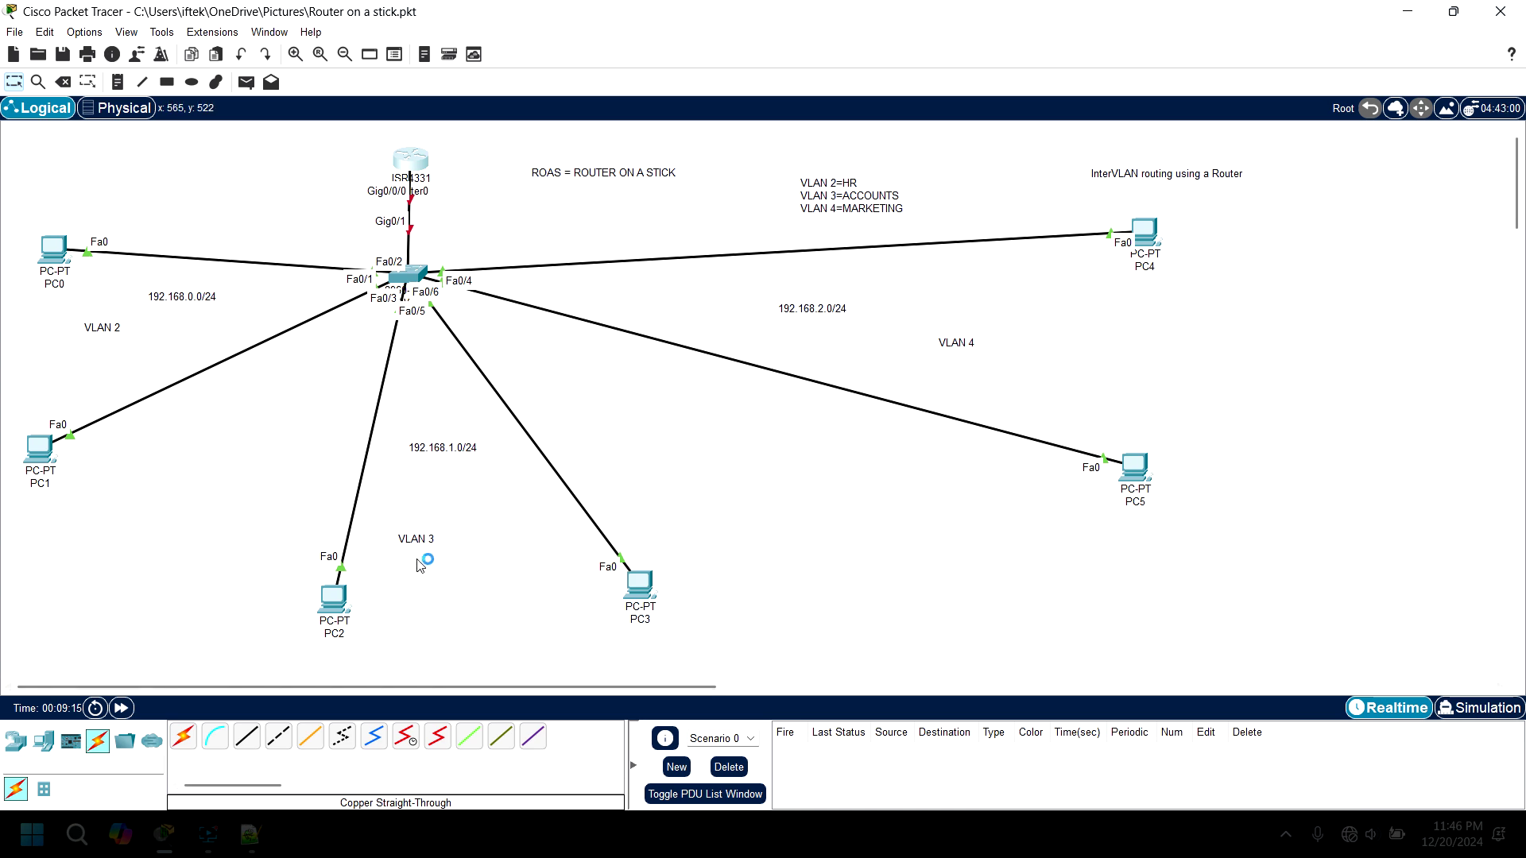
Reopen the router's window maximized and change its display name to ROAS in the global settings
click(414, 162)
click(1155, 123)
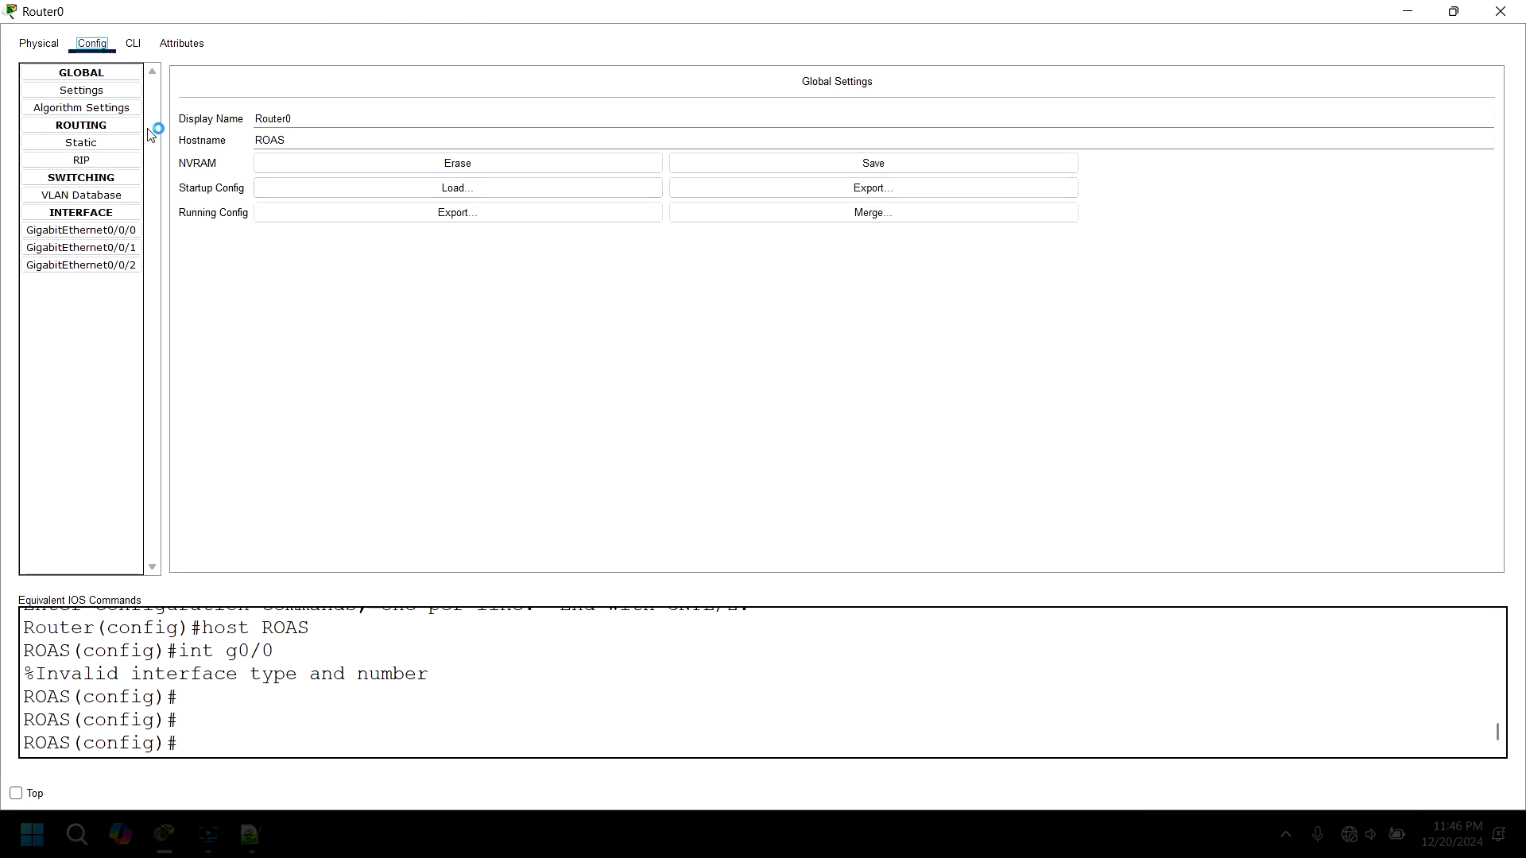
click(132, 44)
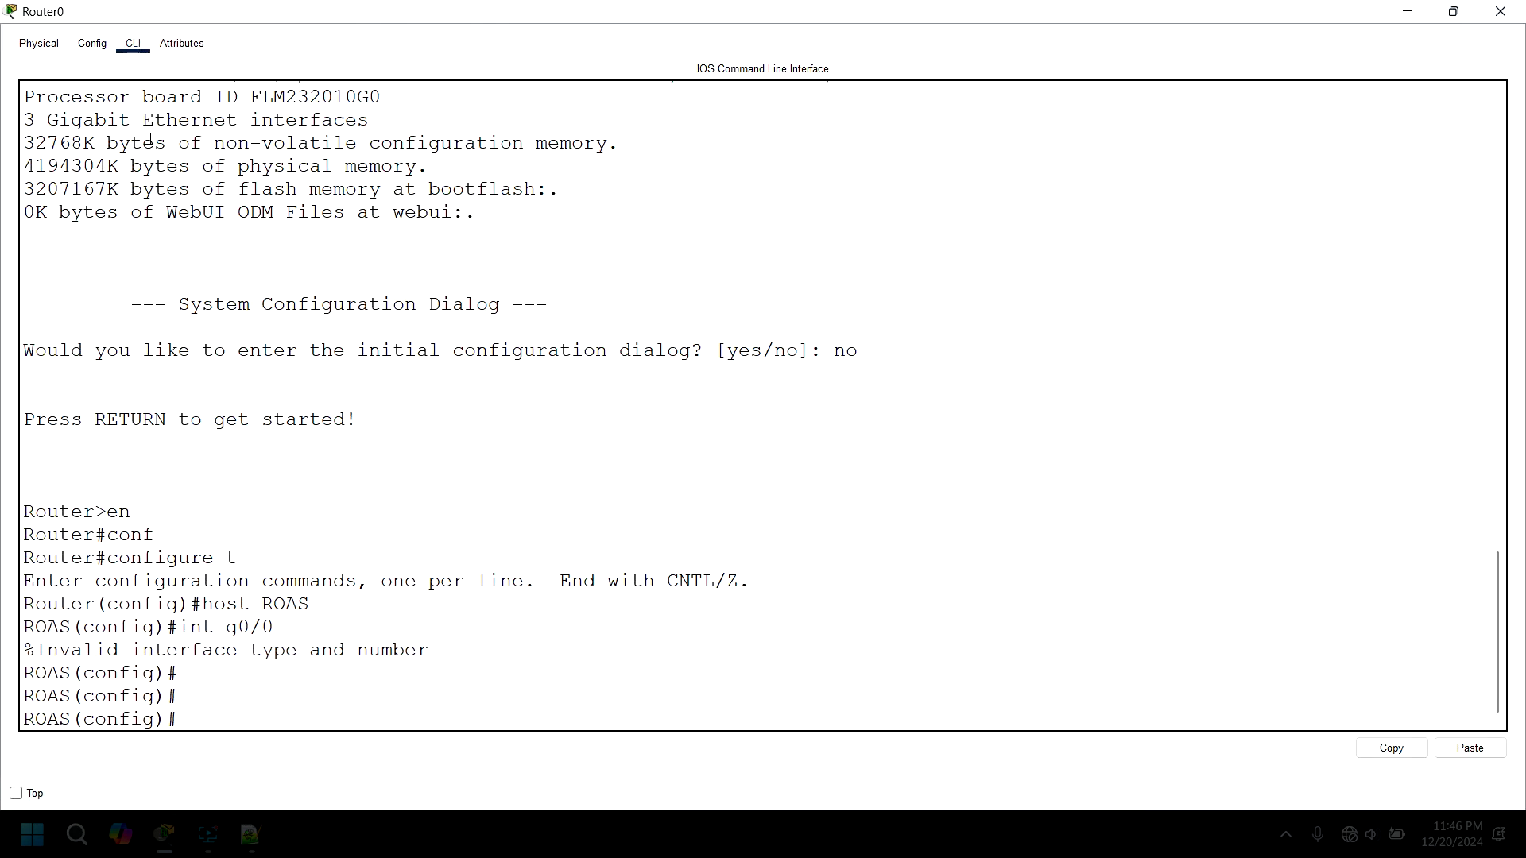
click(46, 49)
click(94, 44)
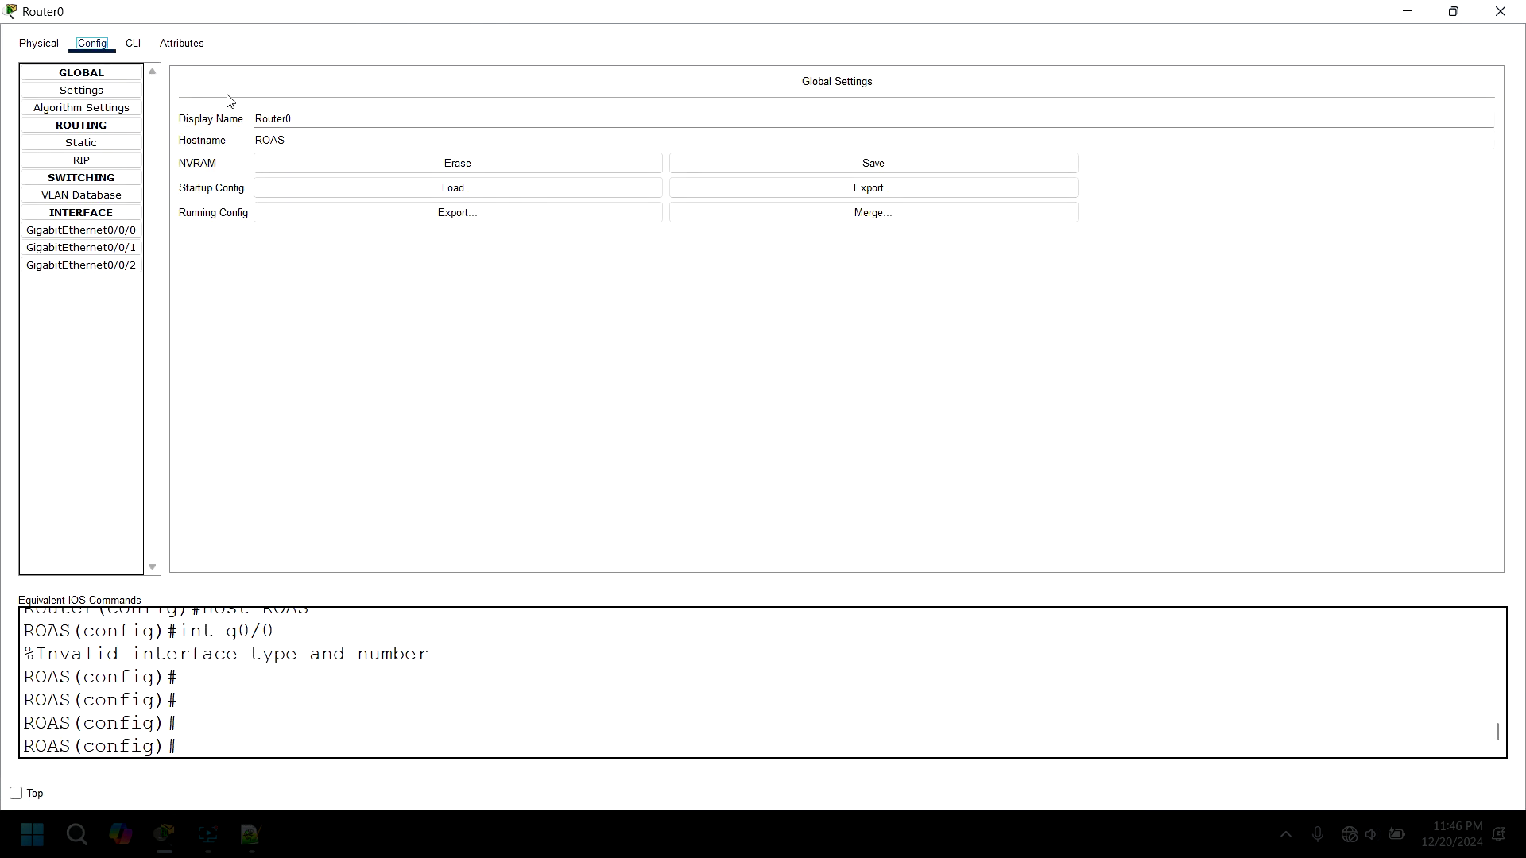
drag(295, 122, 173, 114)
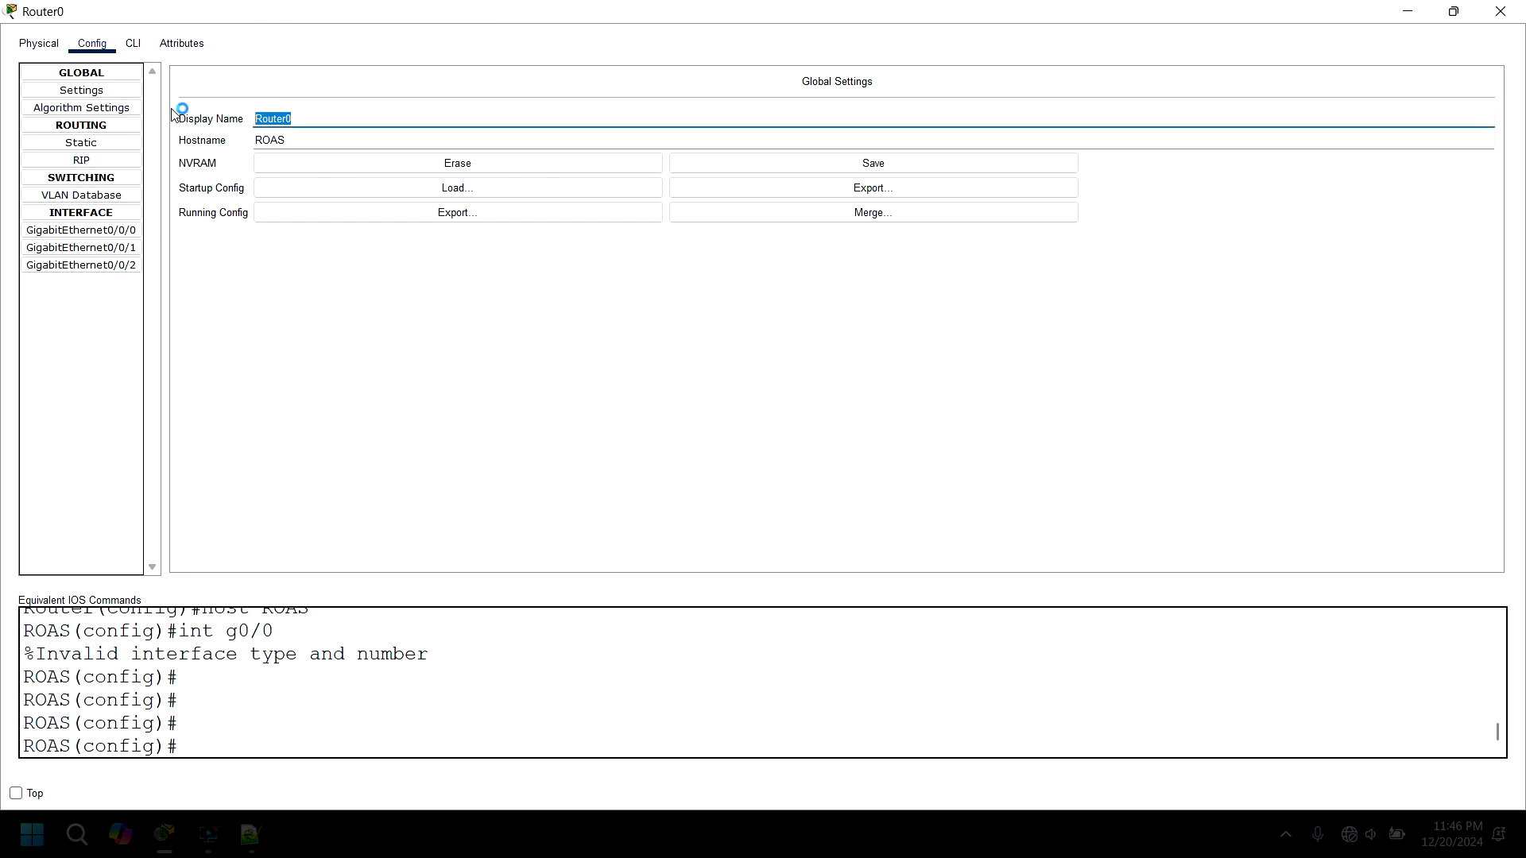
key(Caps_Lock)
text(ROAS)
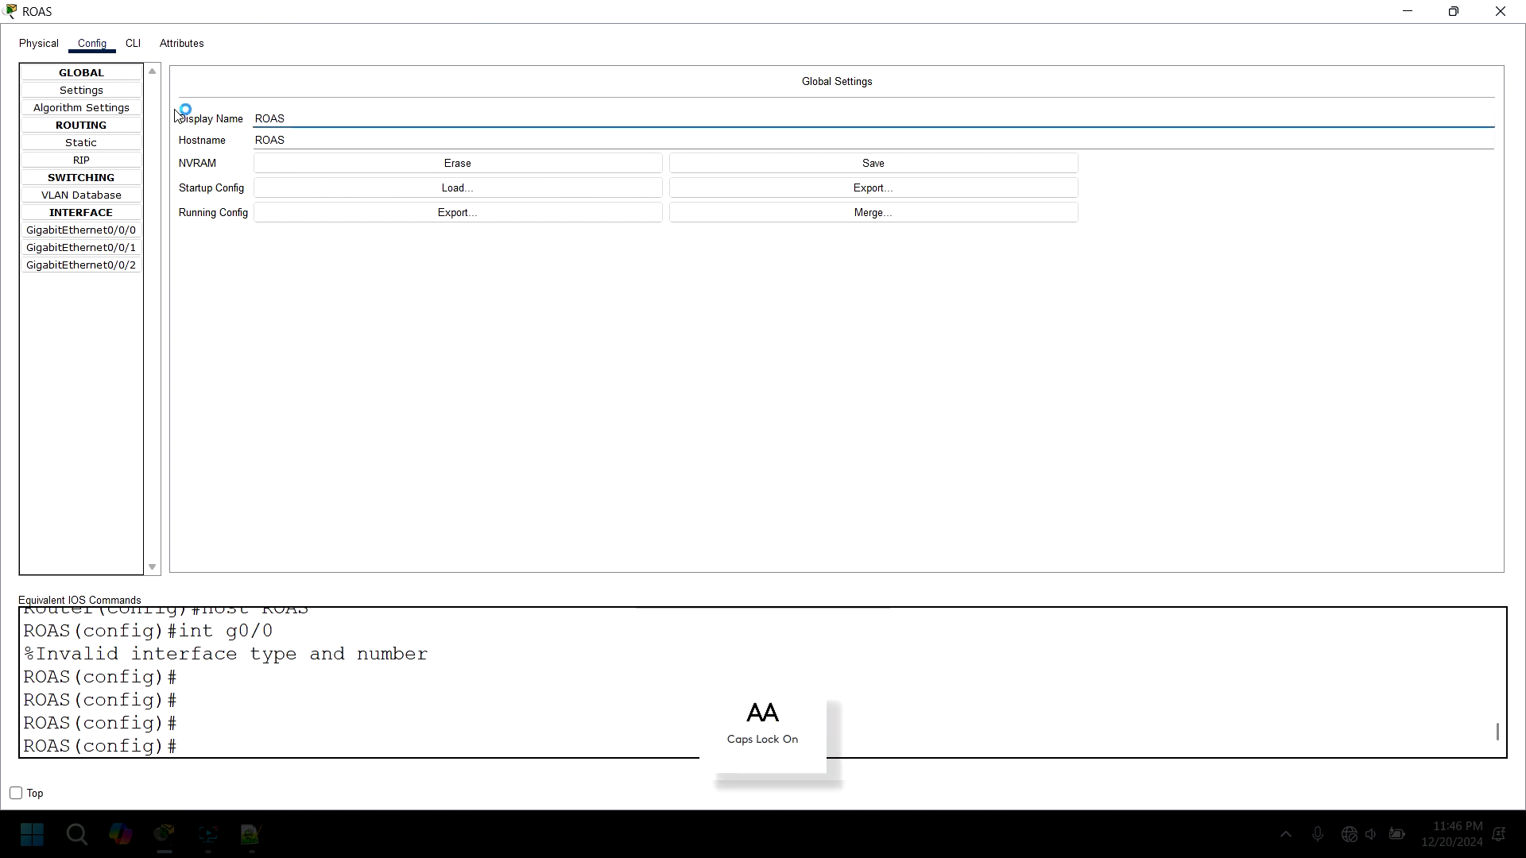
In the router's command line, enter interface g0/0/0 and enable it with no shut
click(130, 45)
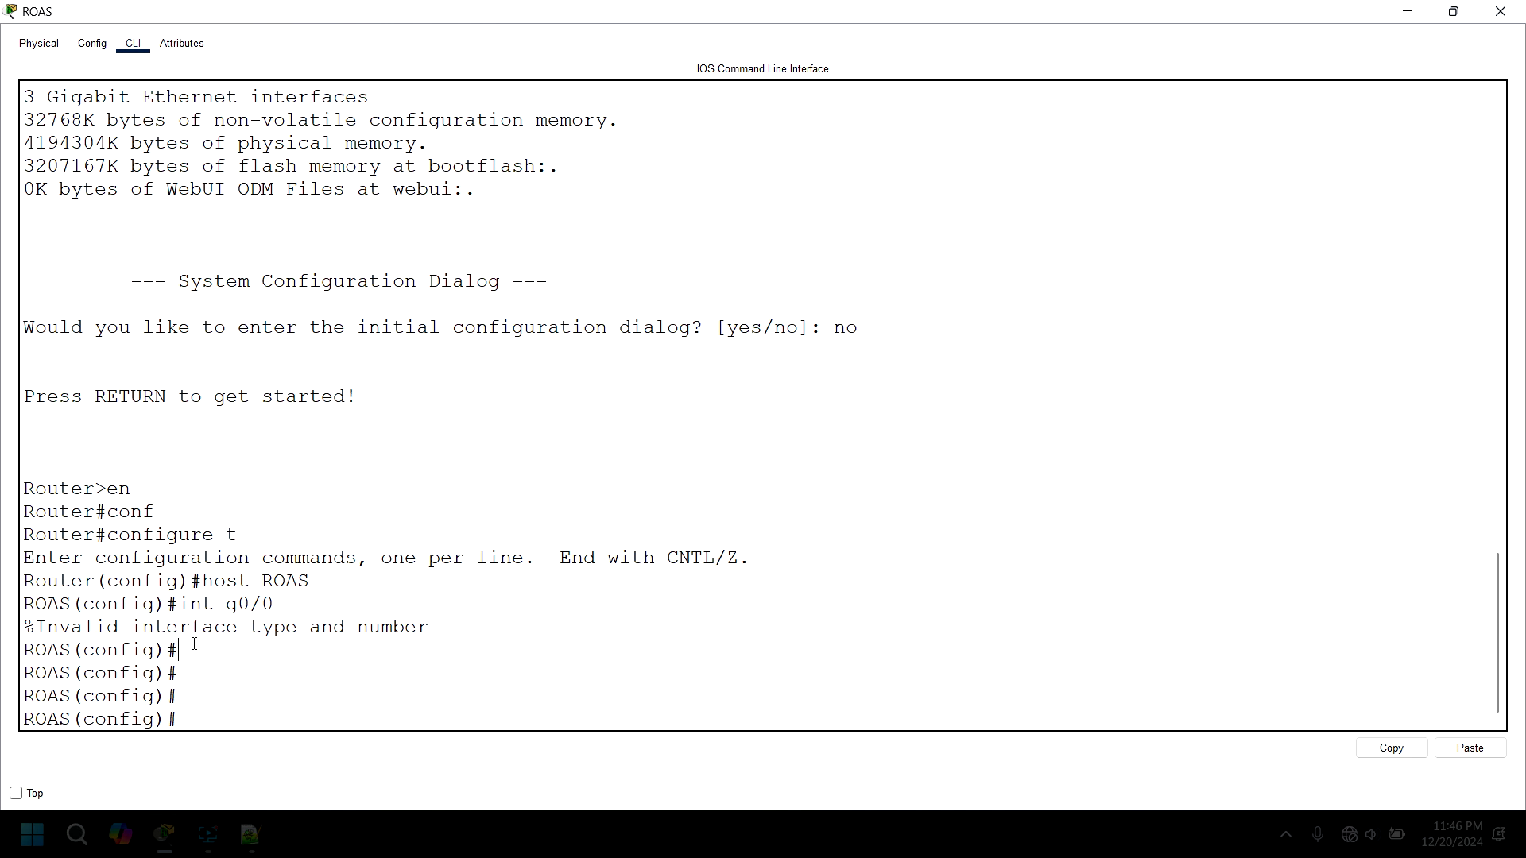
key(Up)
key(Up)
key(Down)
text(/0)
key(Return)
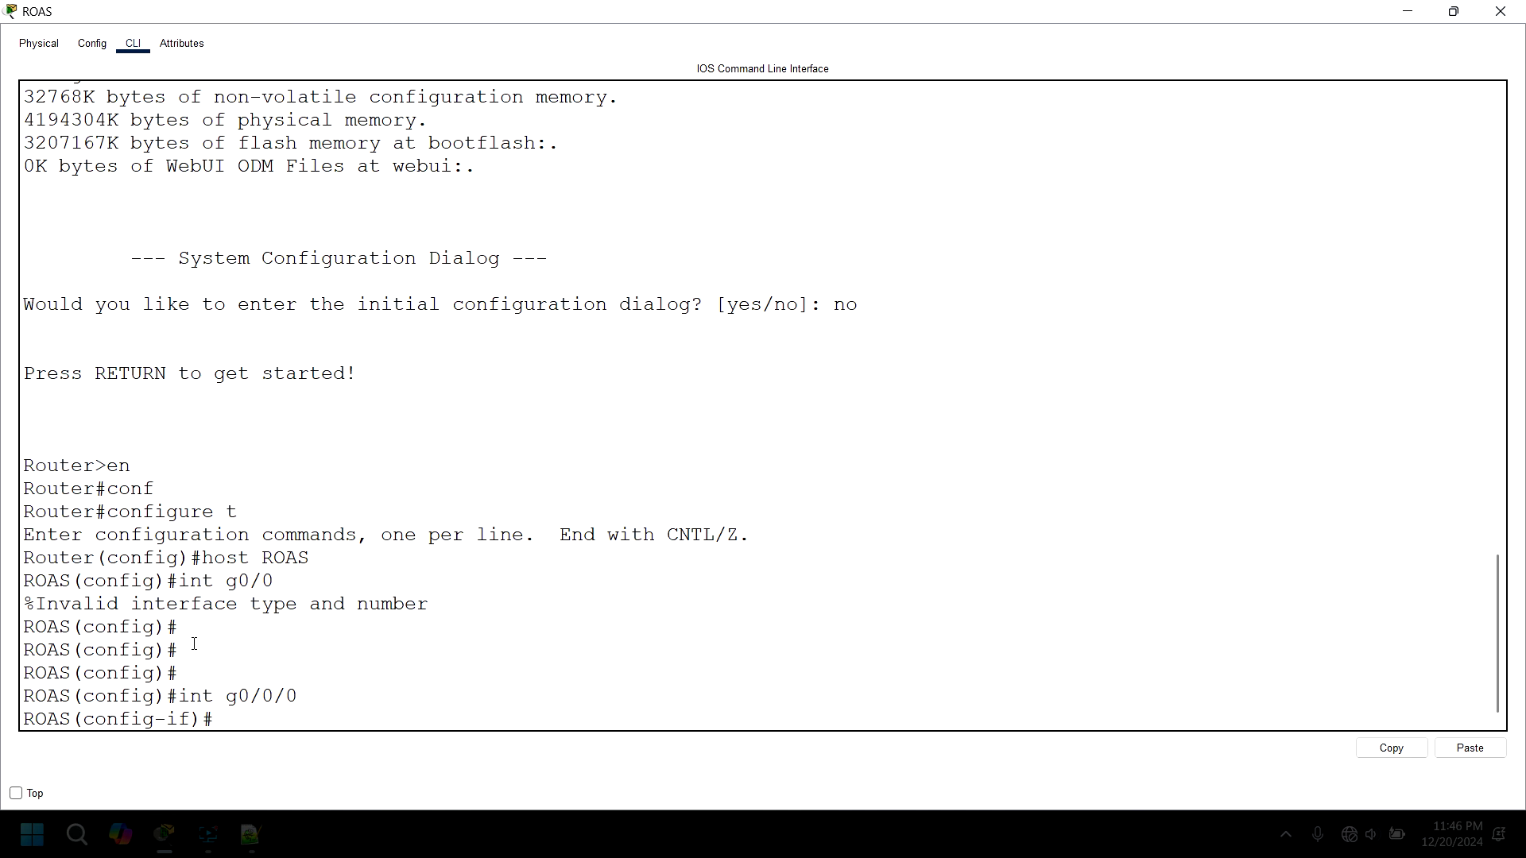
text(NO SHUT)
key(Return)
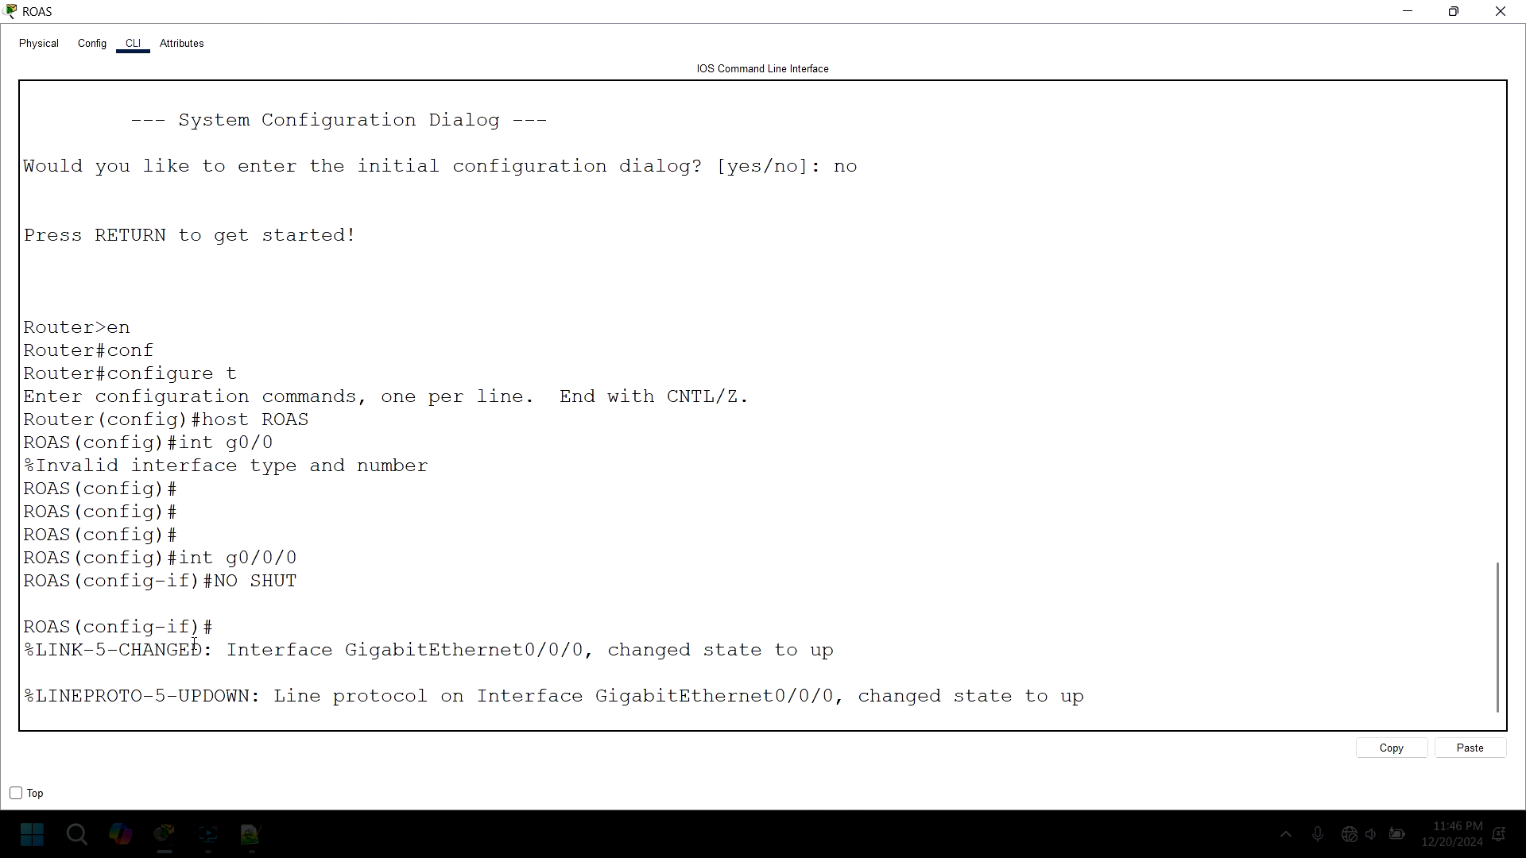
text(EXI)
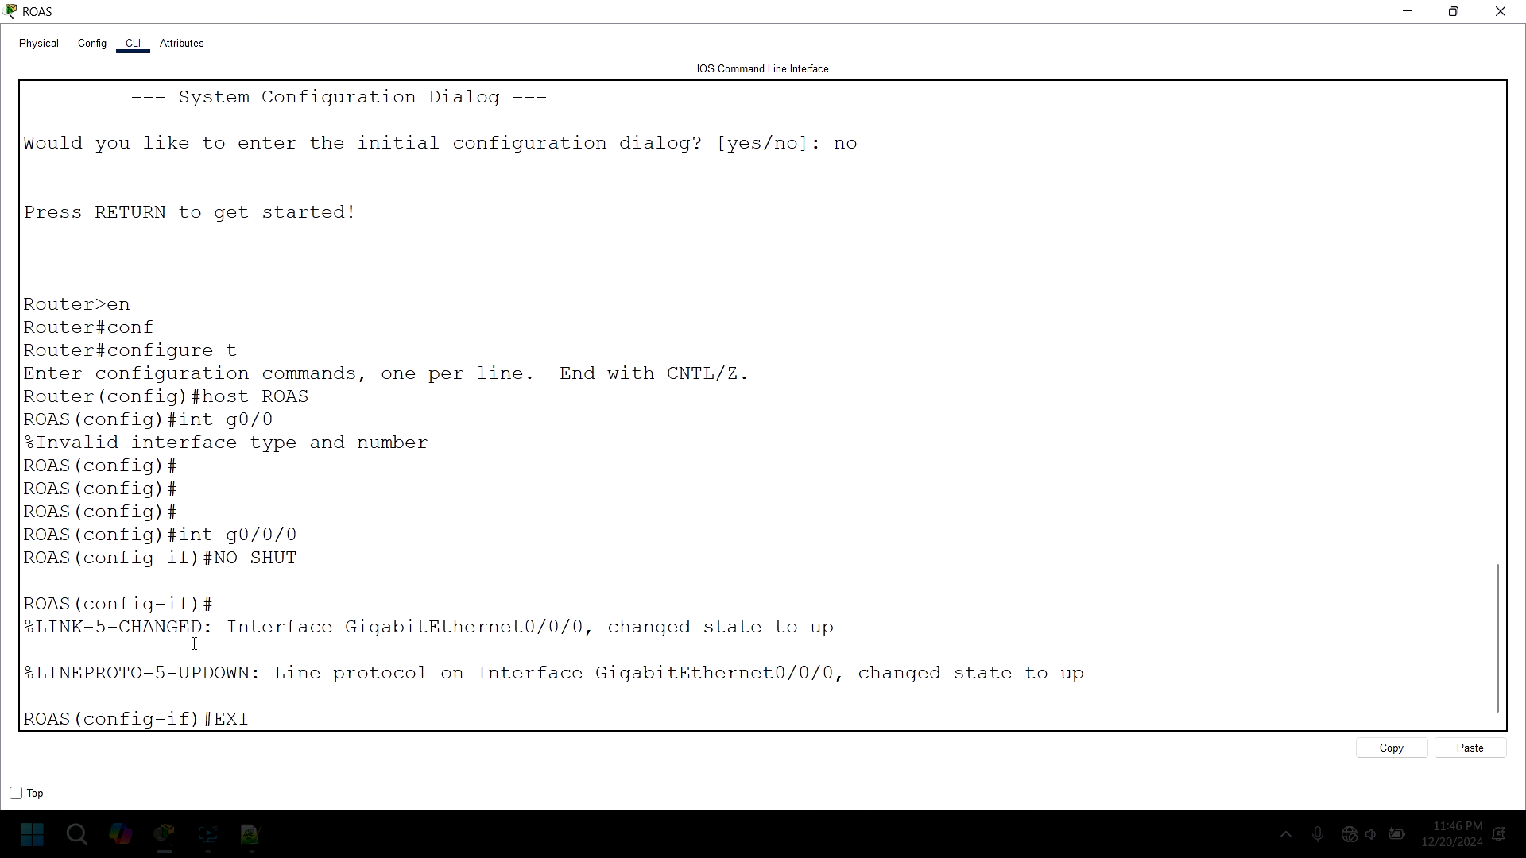
key(BackSpace)
key(BackSpace)
key(BackSpace)
Check the router-to-switch link in the topology and bring the router's command line back maximized
key(Caps_Lock)
click(1407, 11)
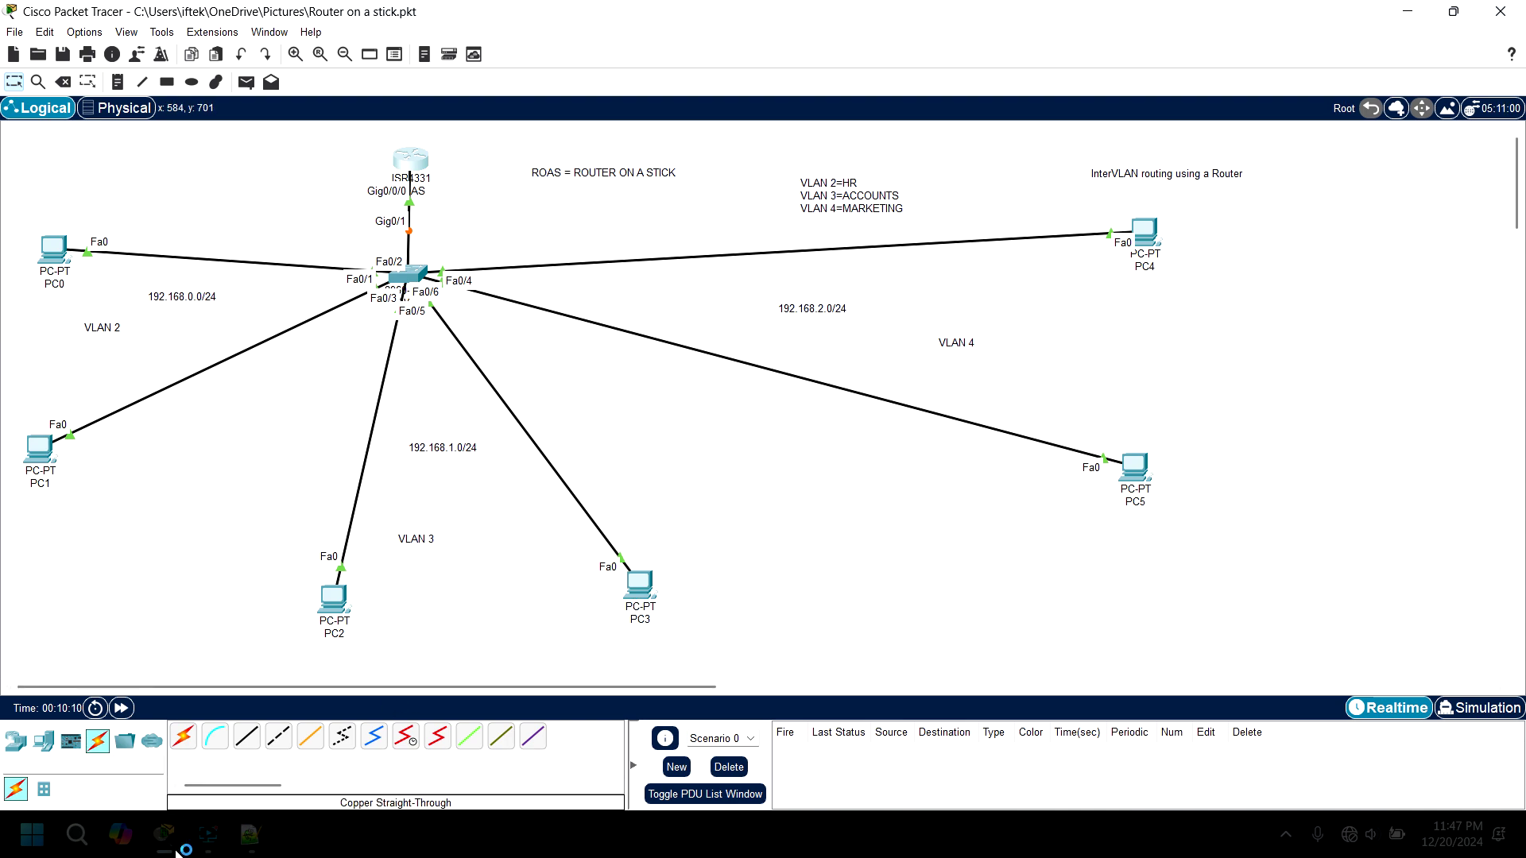
mouse_move(164, 834)
click(324, 751)
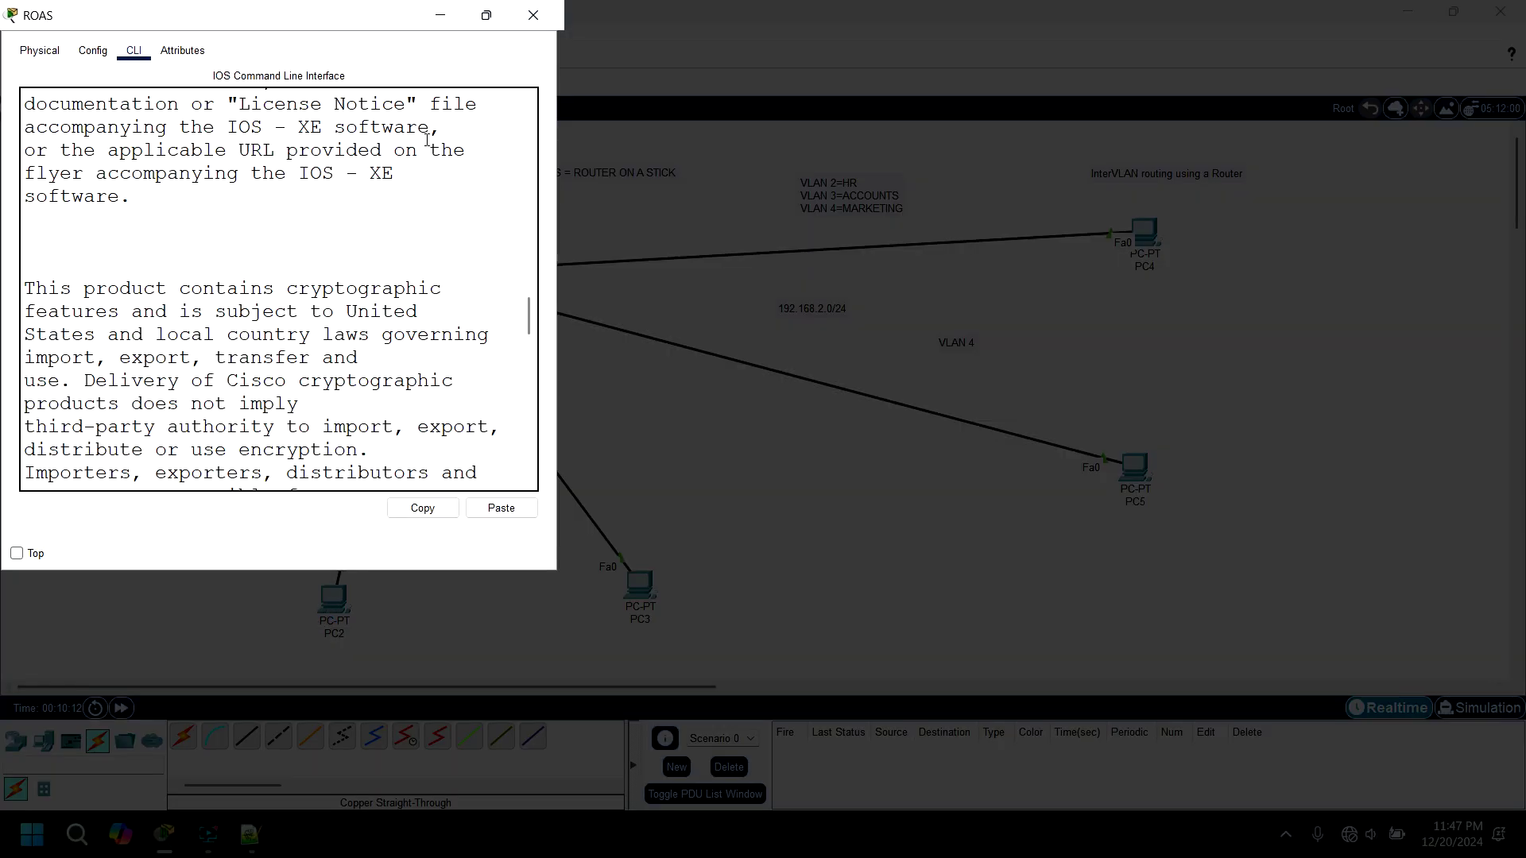
click(487, 16)
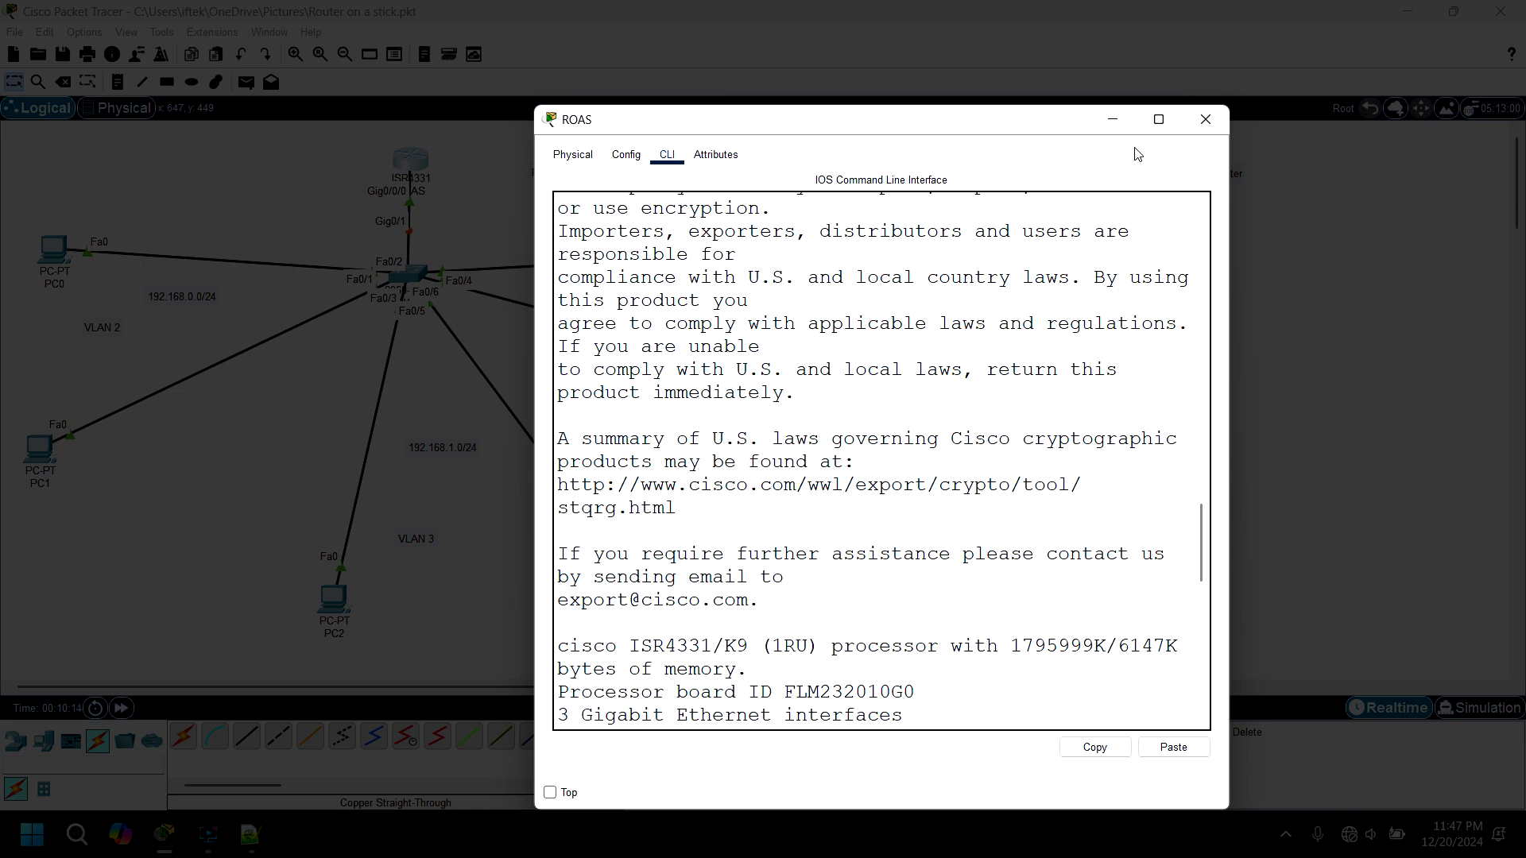
click(1159, 120)
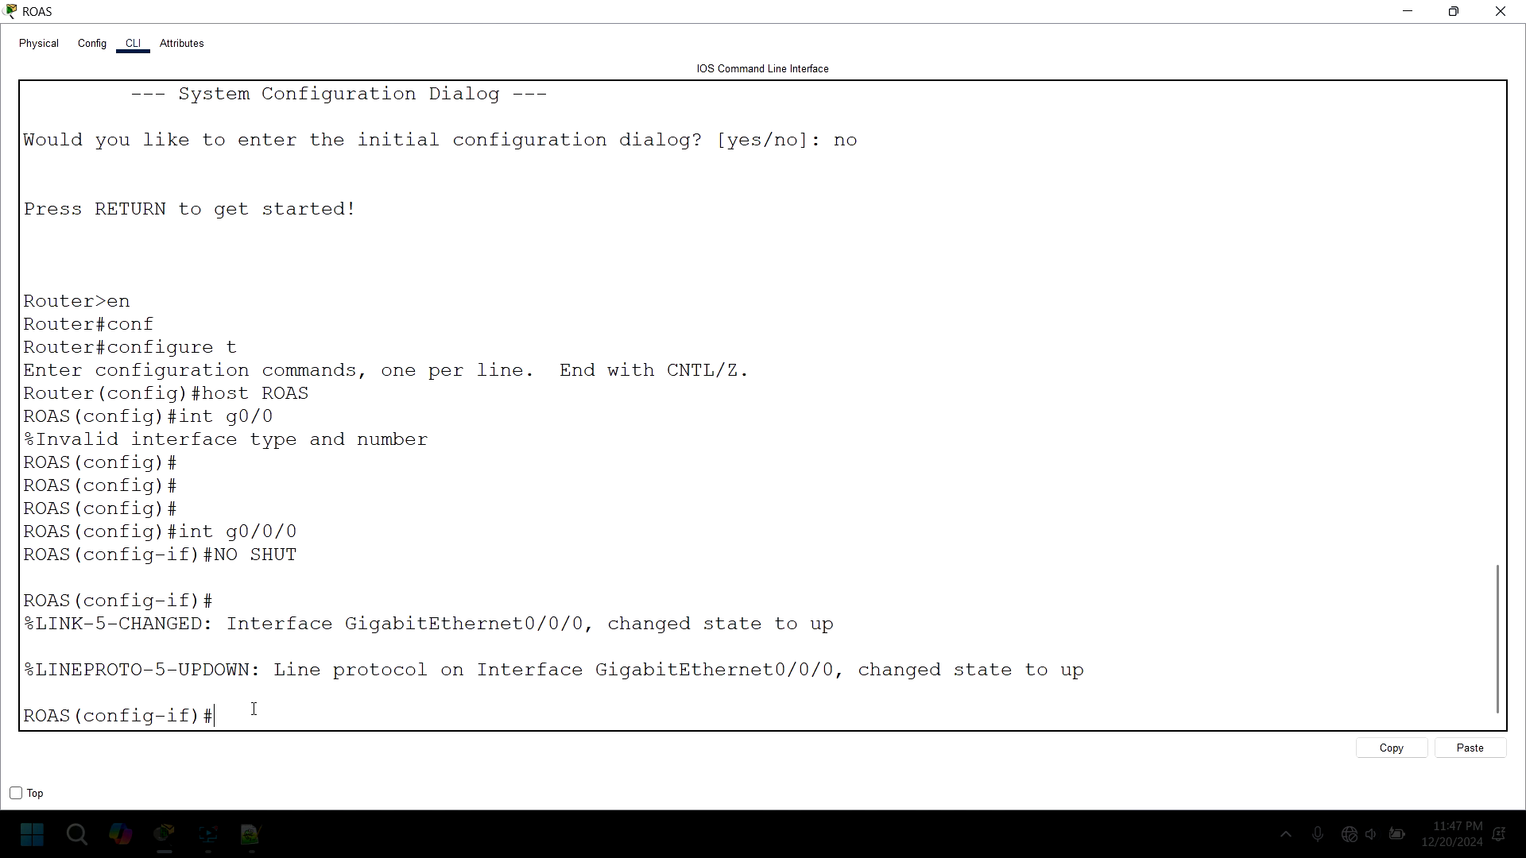
Create subinterface g0/0/0.2 on the router for VLAN 2
key(Up)
key(Up)
key(Up)
key(Up)
key(Down)
key(Down)
text(.2)
key(Return)
key(Return)
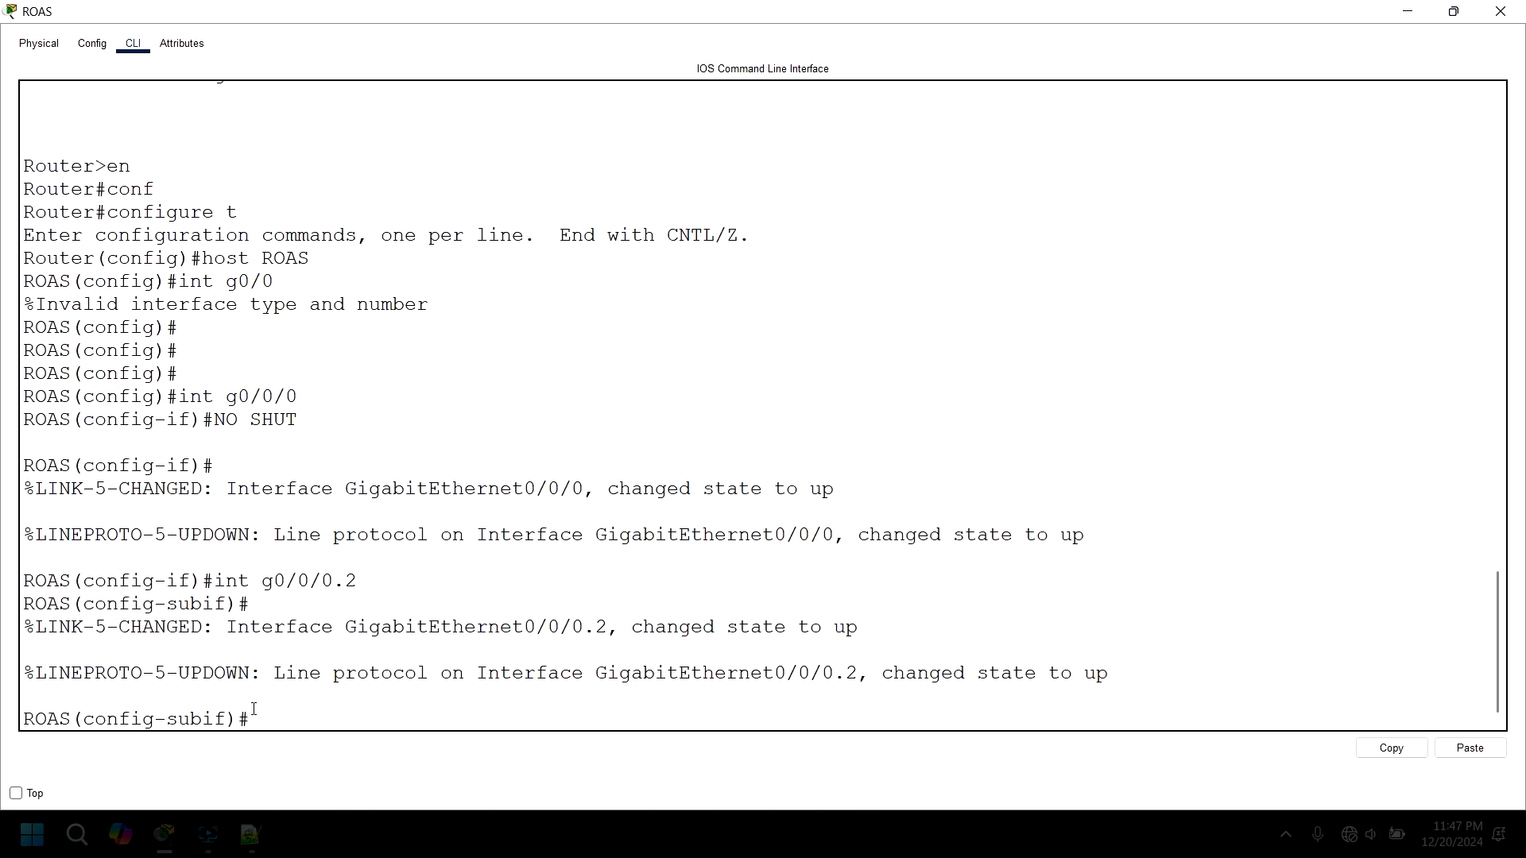
Set dot1q encapsulation for VLAN 2 on the subinterface and begin its ip add command
text(encapsulation dot1q2)
key(Return)
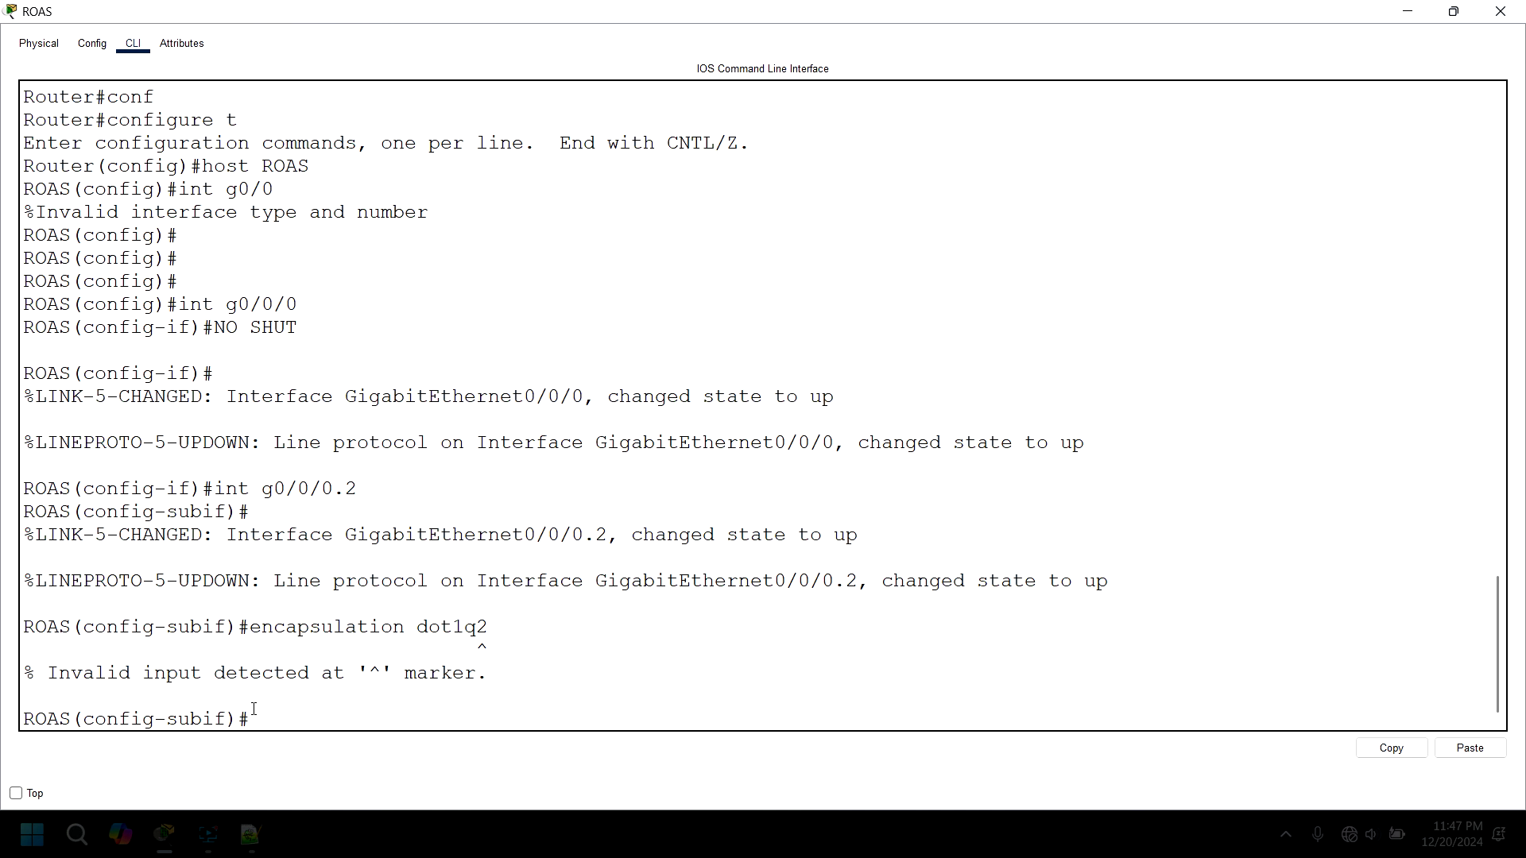
key(Up)
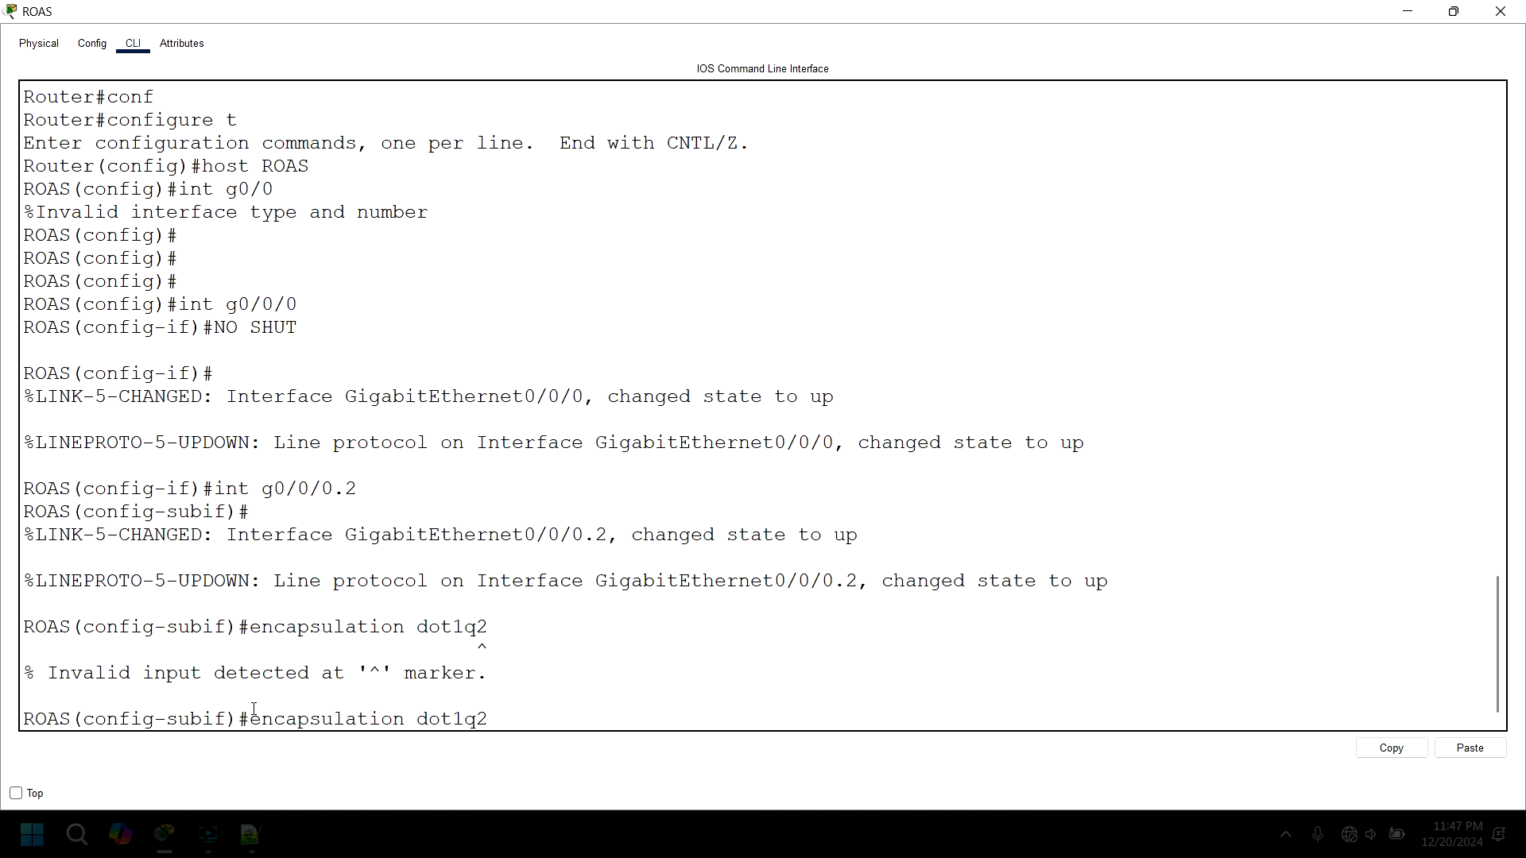
key(Left)
key(Return)
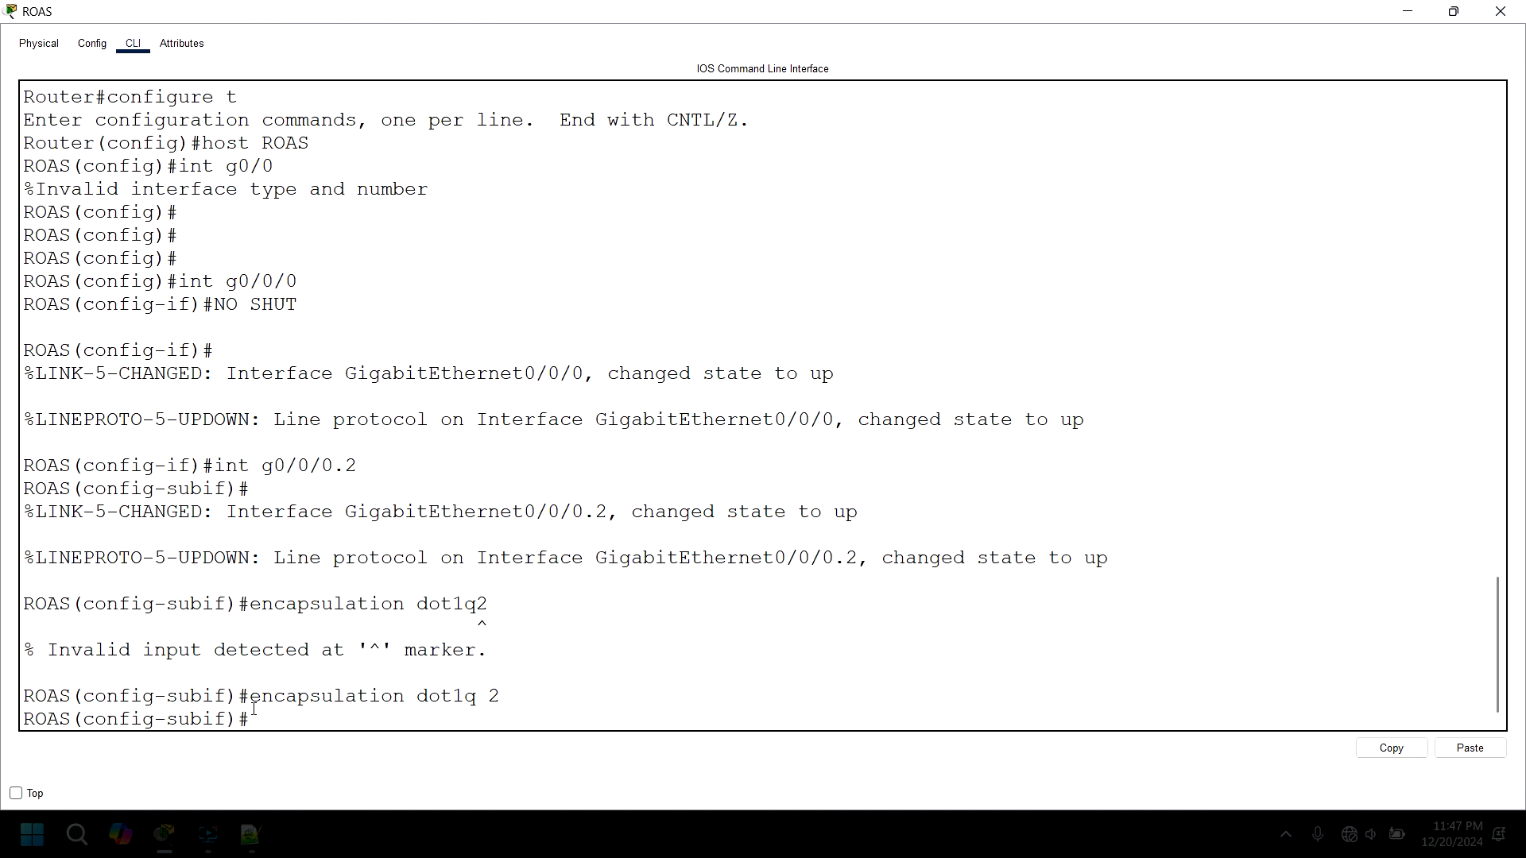
text(ip add)
Open PC0's IP configuration from the topology and set its IPv4 default gateway to 192.168.0.1
click(1407, 11)
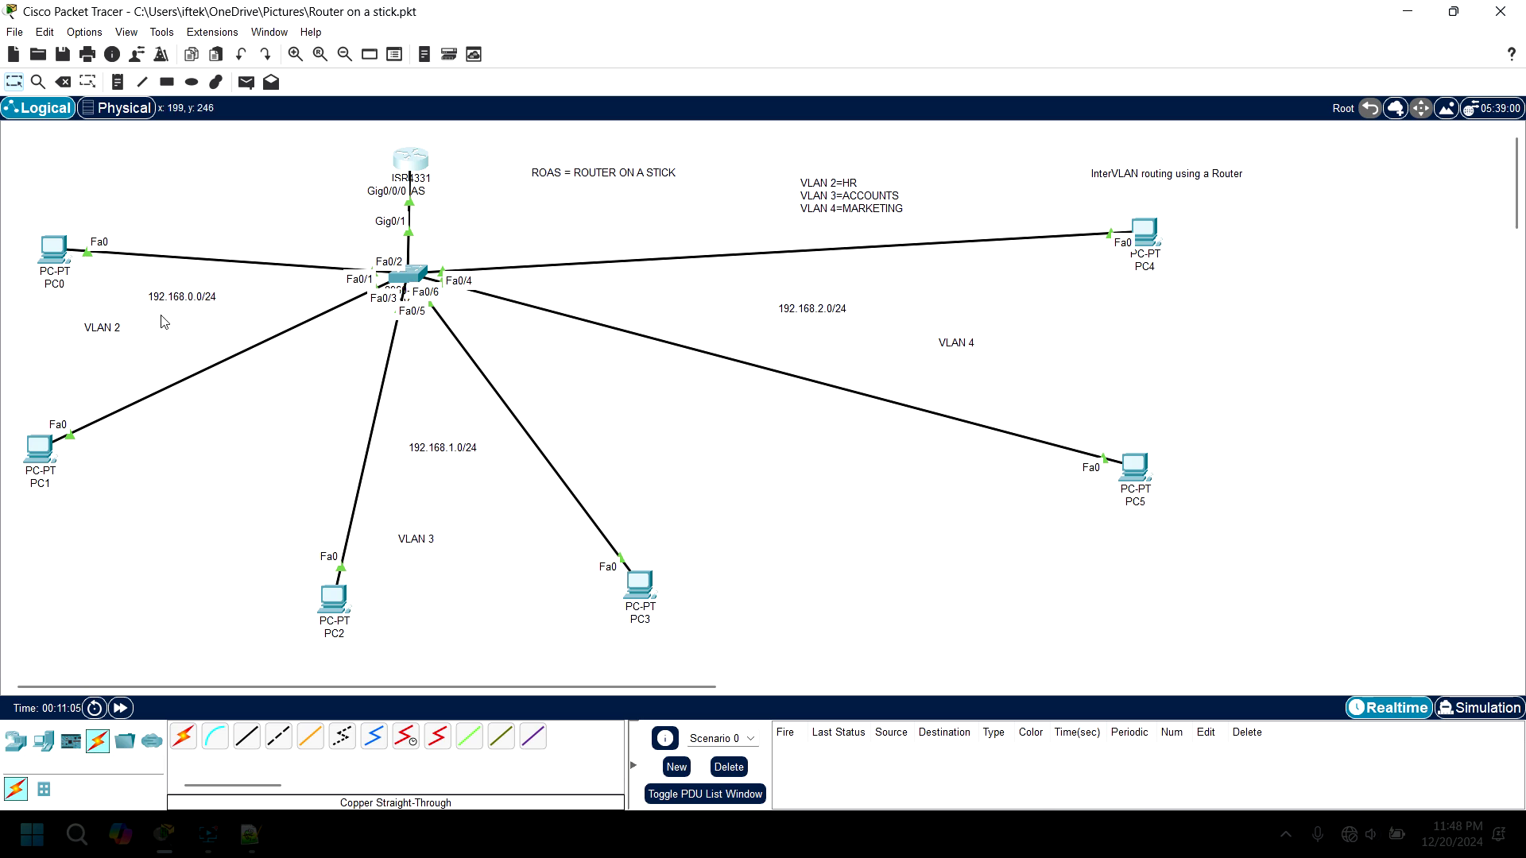
mouse_move(54, 260)
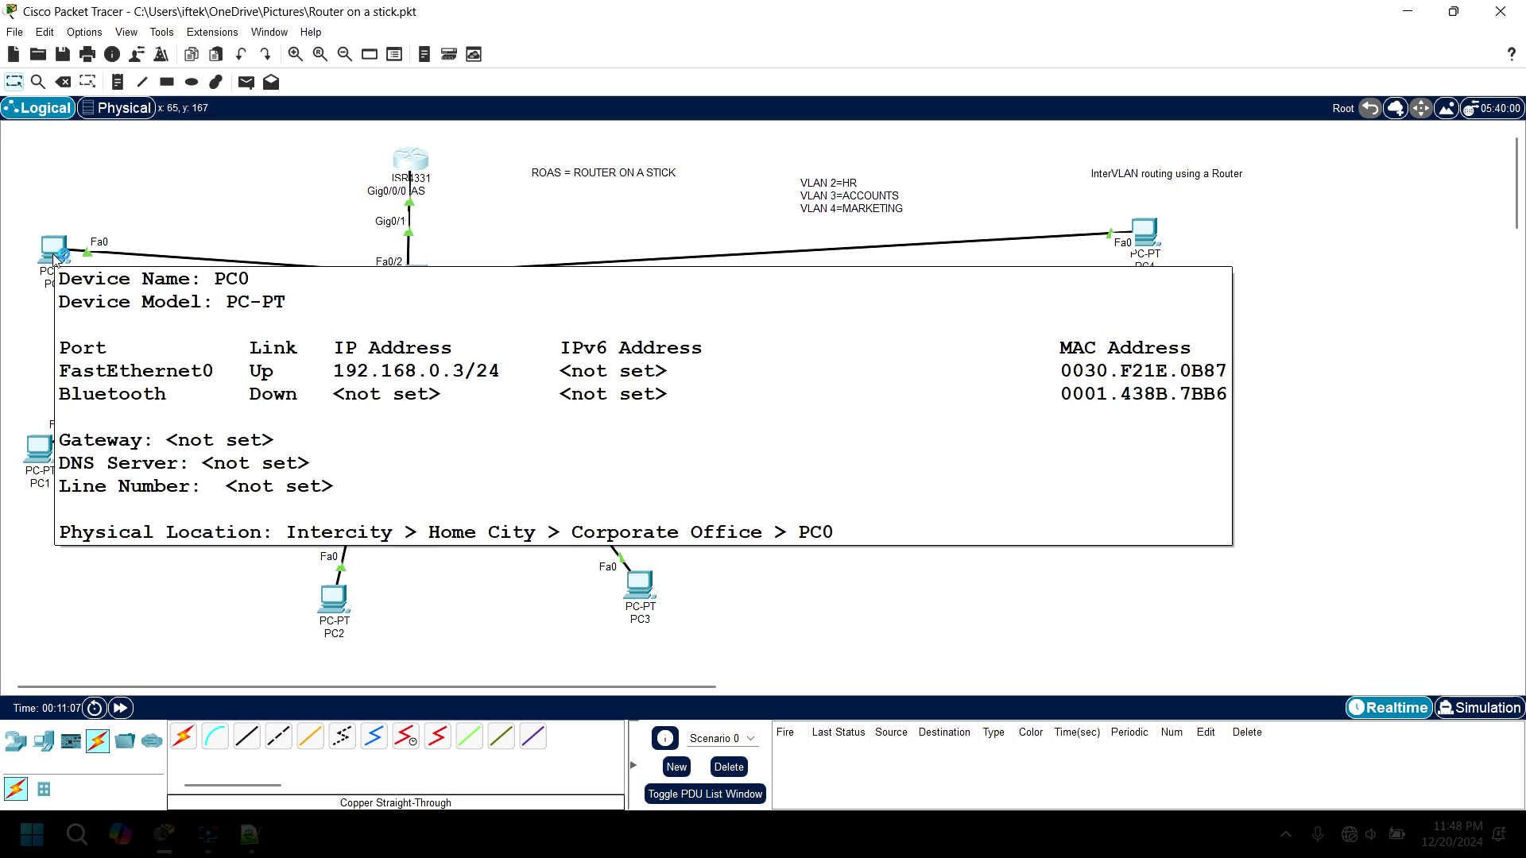
click(54, 260)
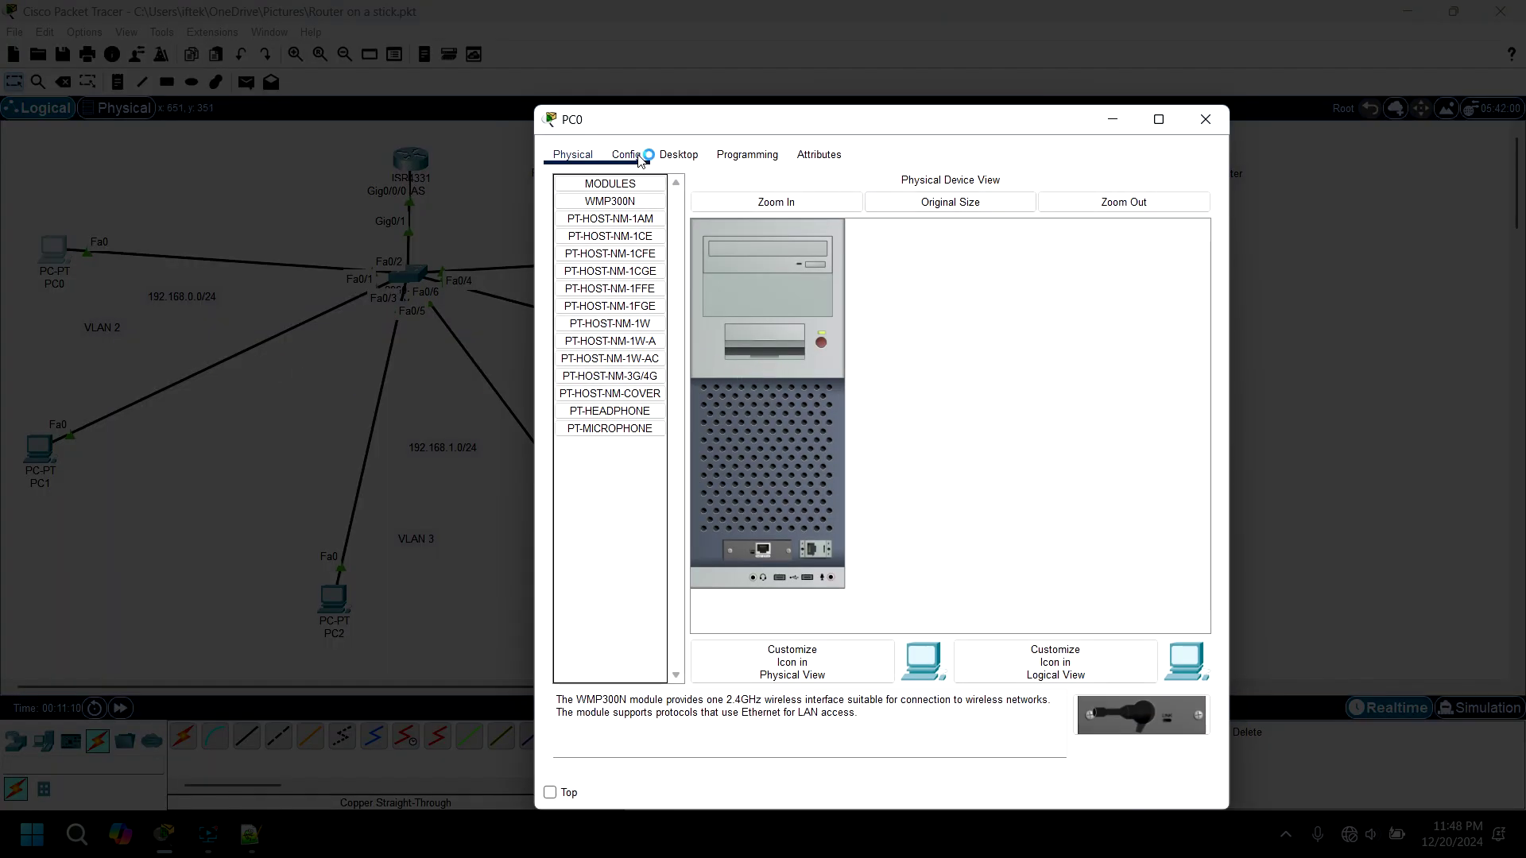
click(678, 154)
click(649, 229)
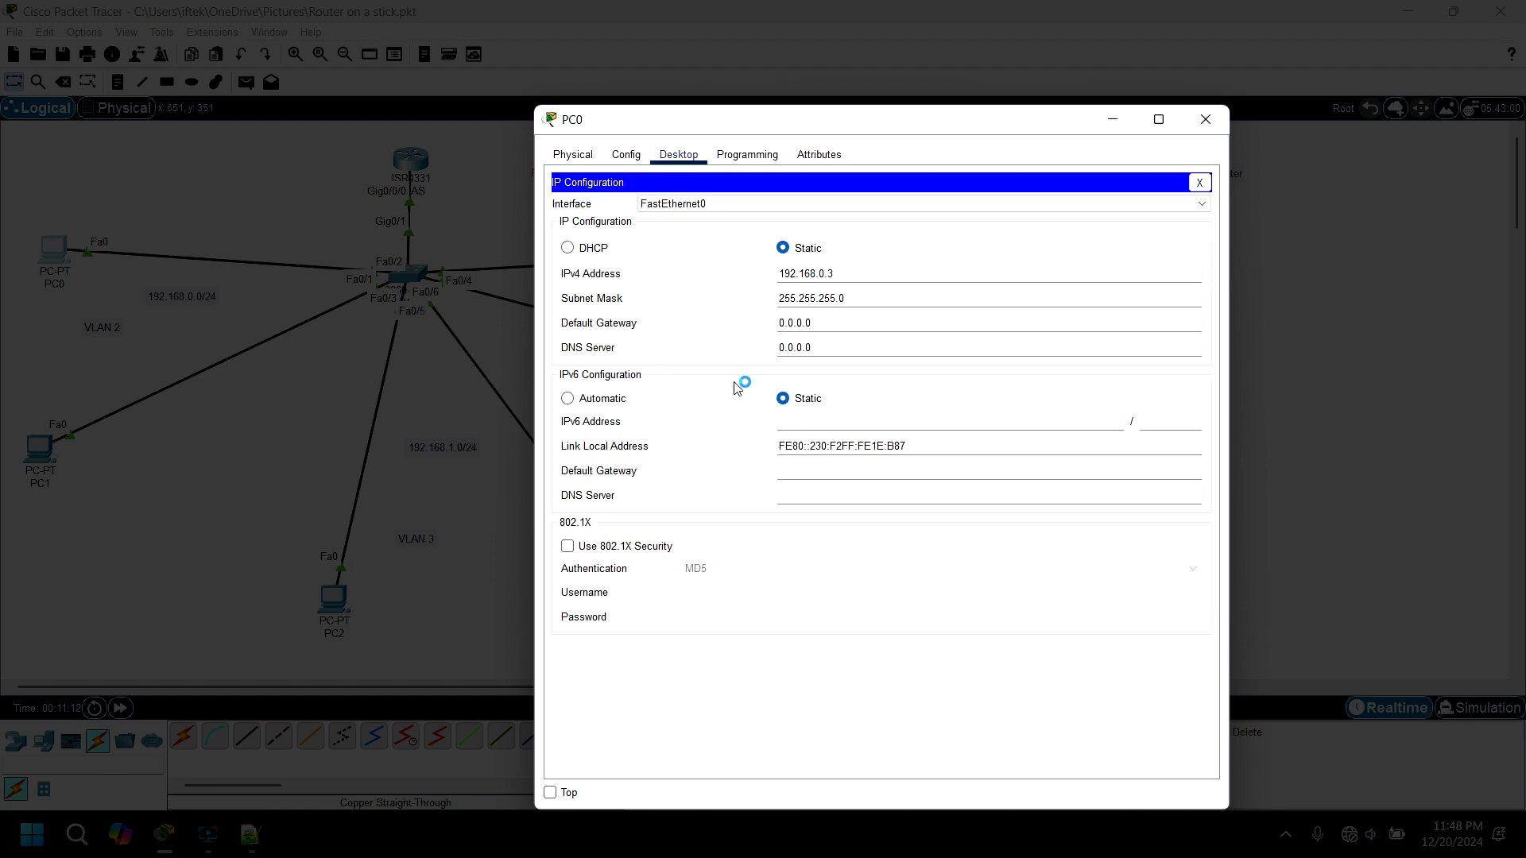
drag(821, 325, 698, 326)
text(1)
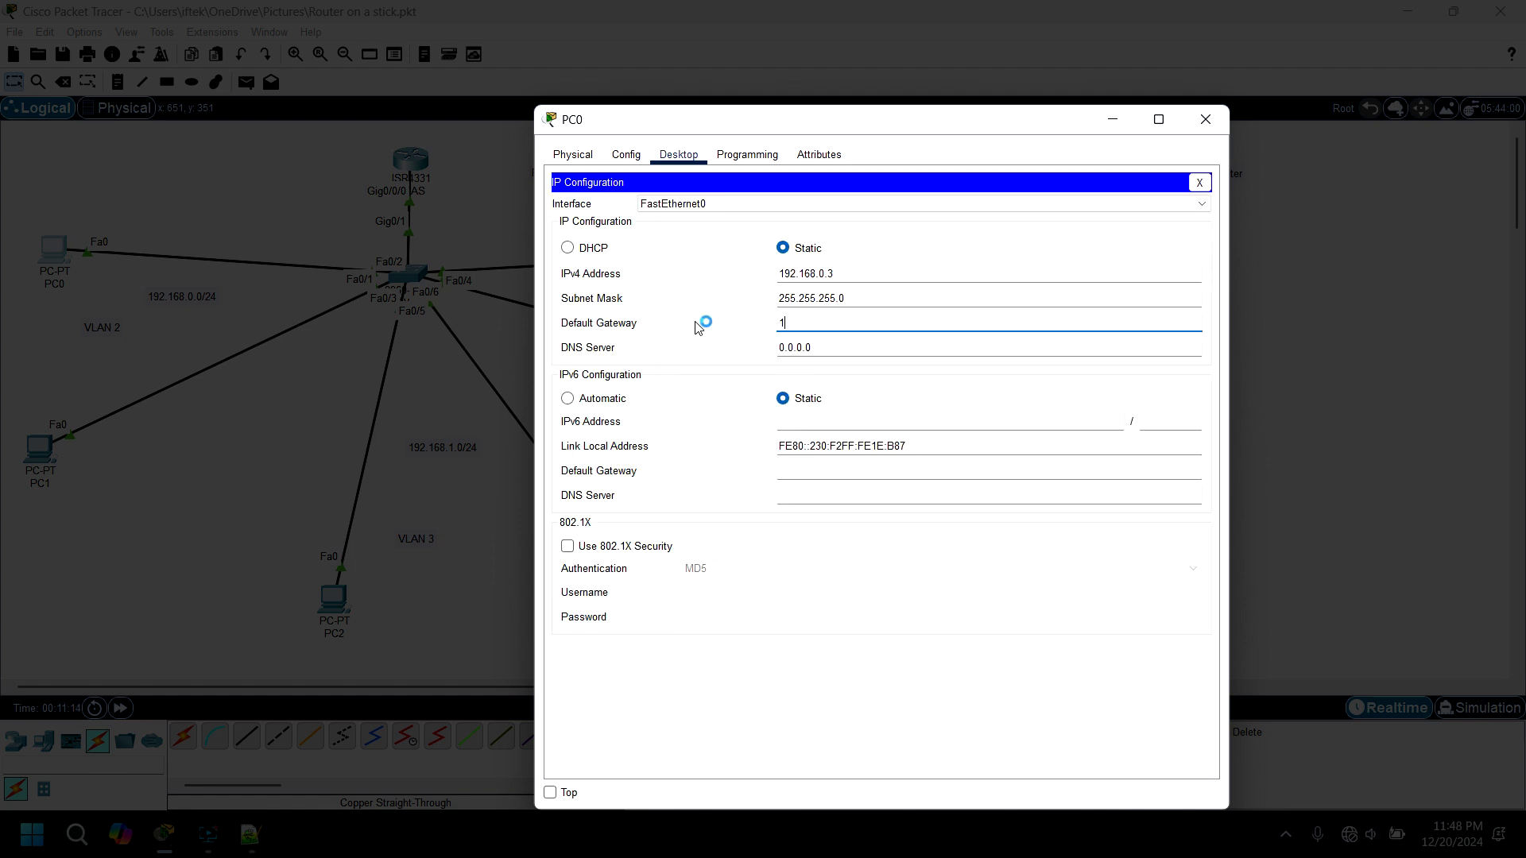
text(92.168.0.1)
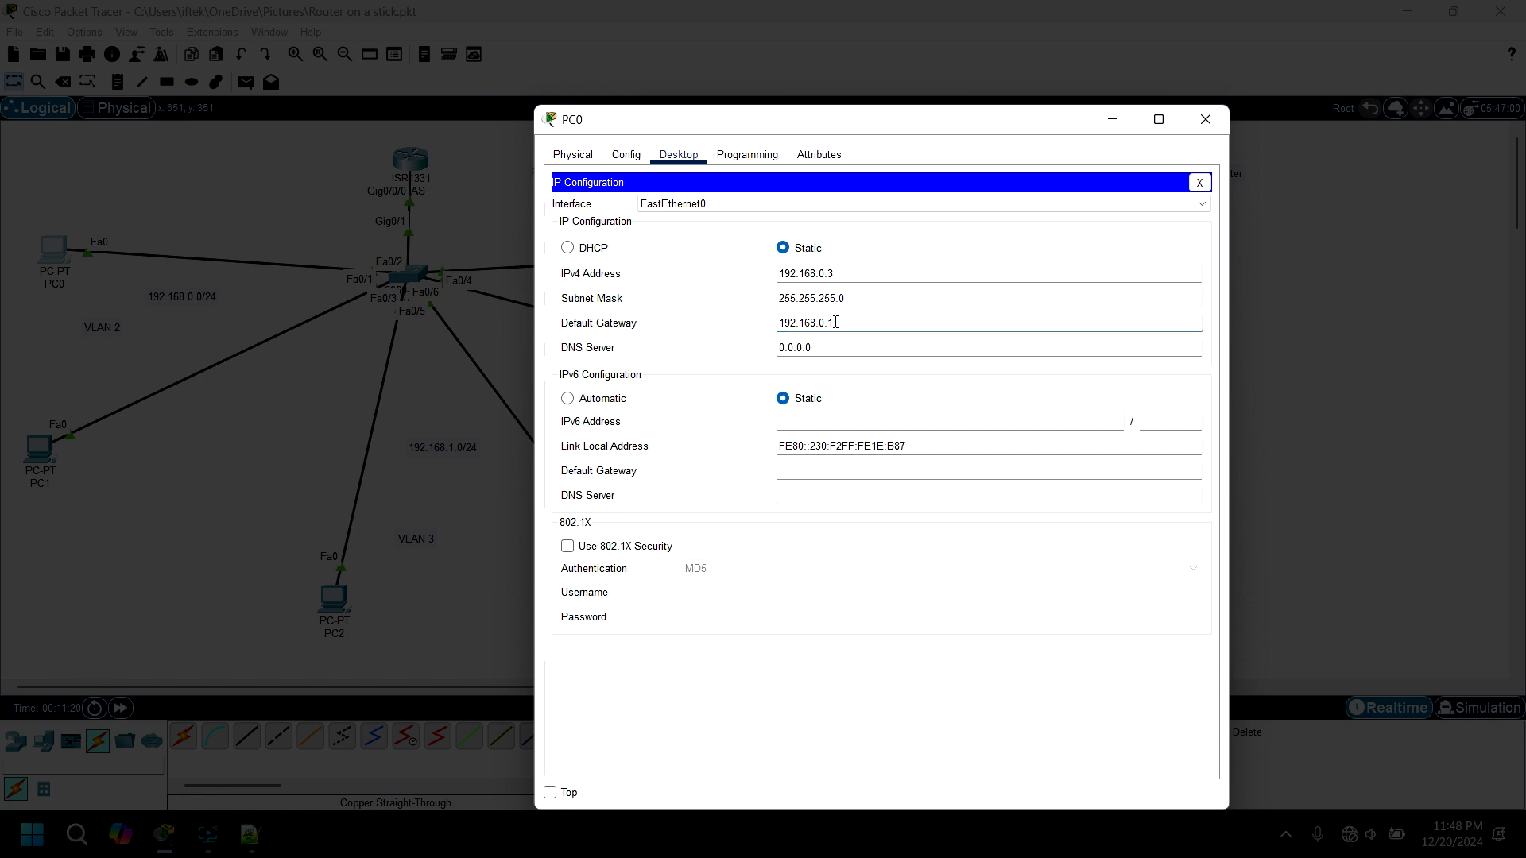
Copy PC0's default gateway address and close the PC0 window
drag(844, 322, 773, 324)
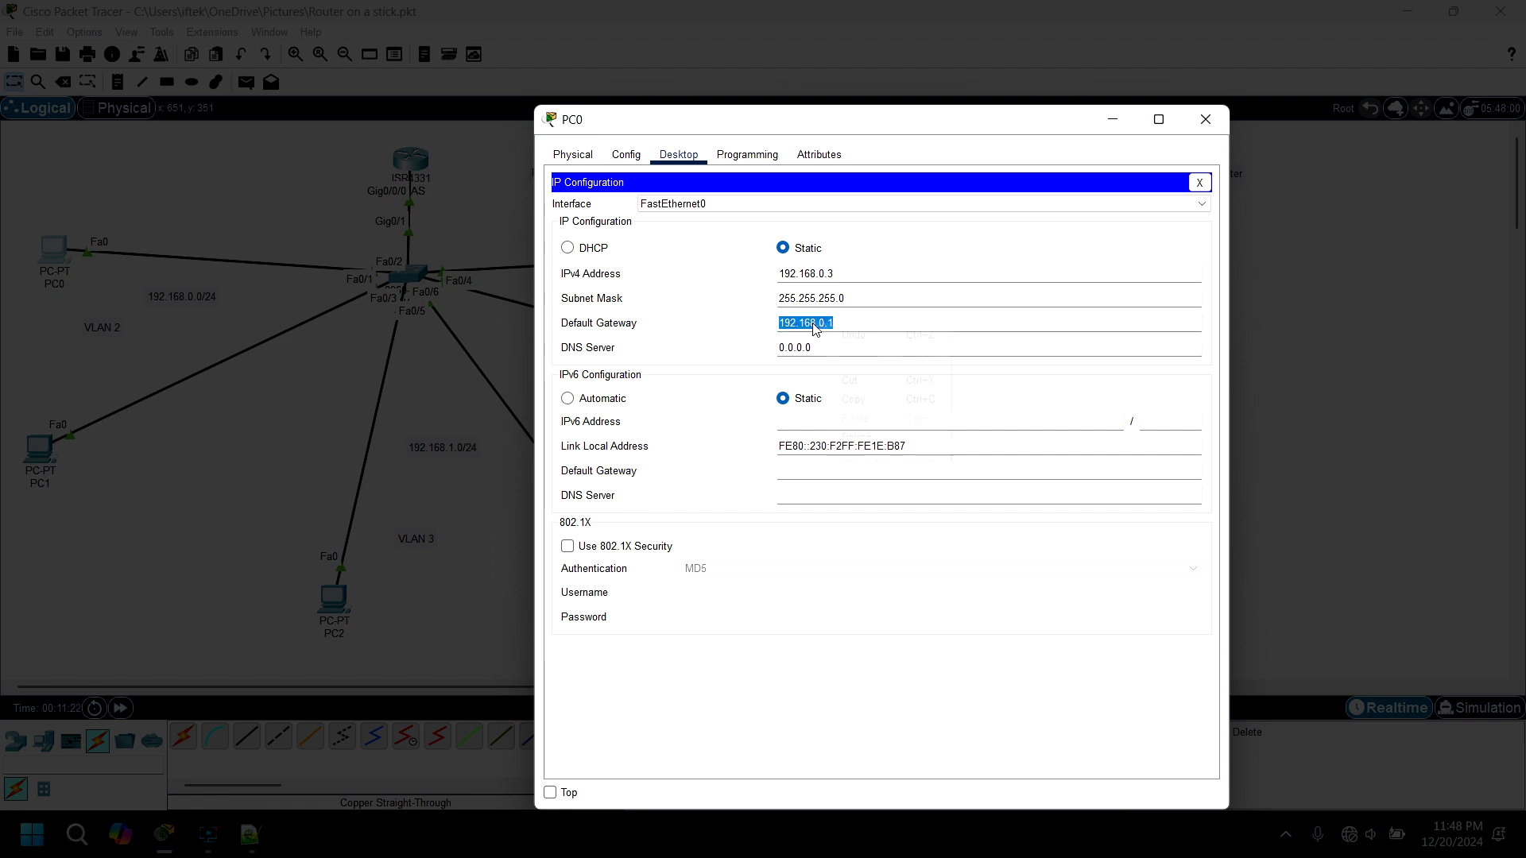
right_click(814, 325)
click(873, 399)
click(1205, 120)
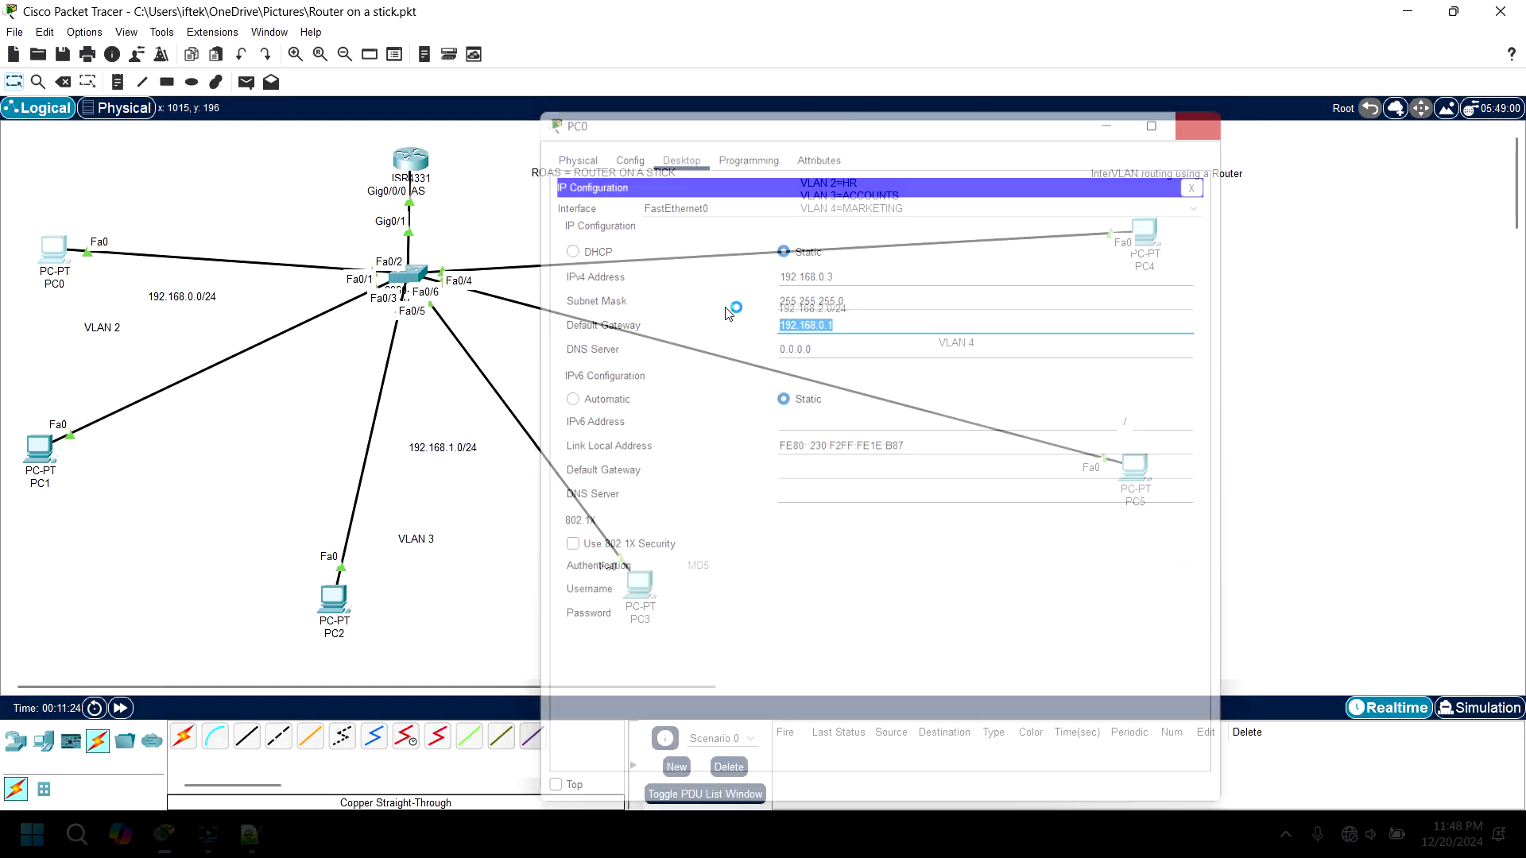
Set PC1's IPv4 default gateway to 192.168.0.1 and close its window
drag(36, 449, 42, 447)
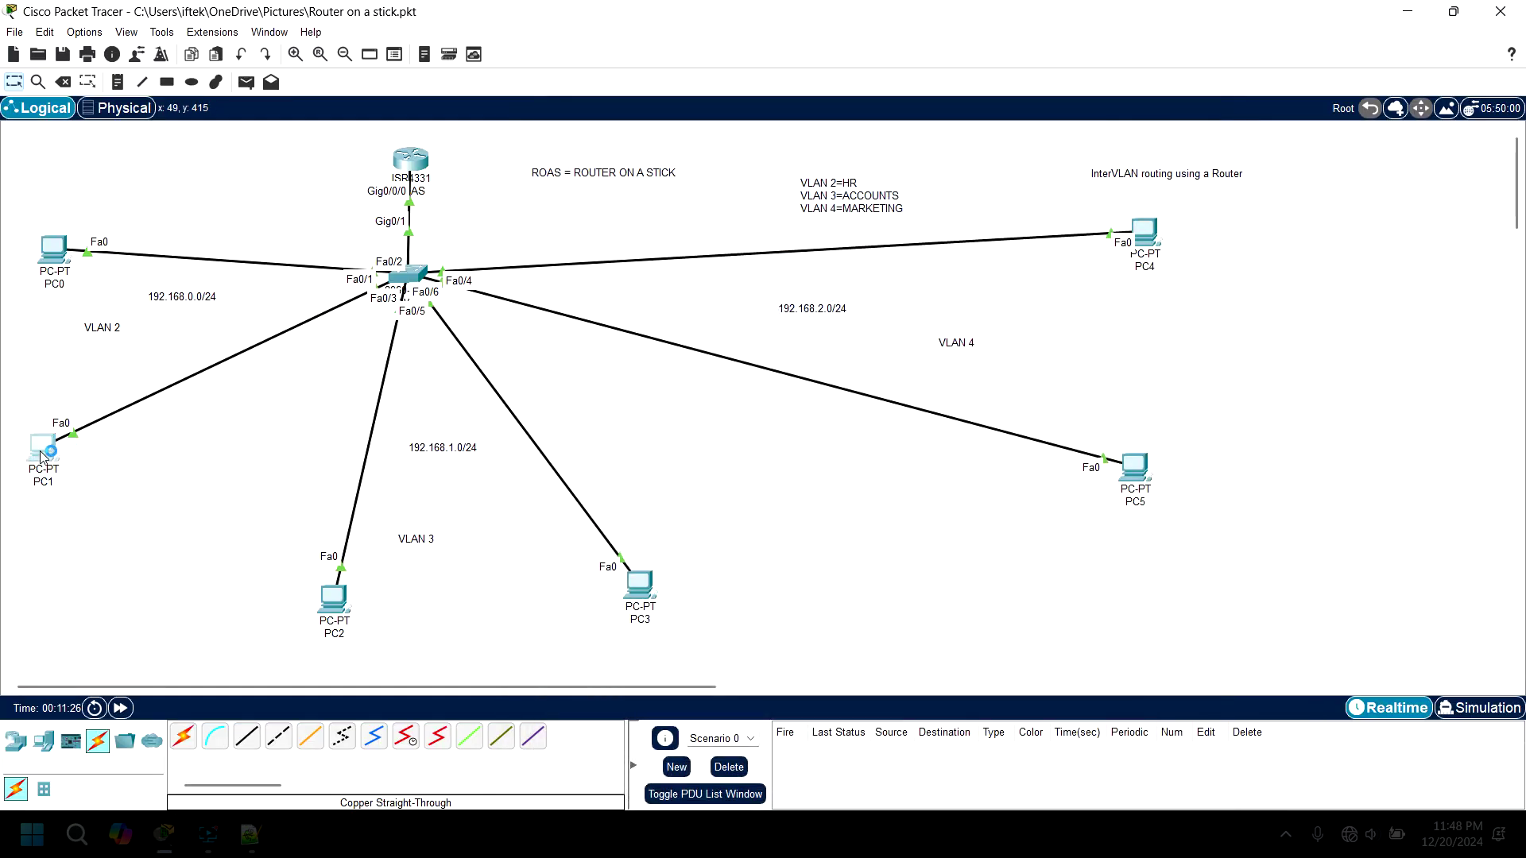
click(45, 450)
click(1168, 119)
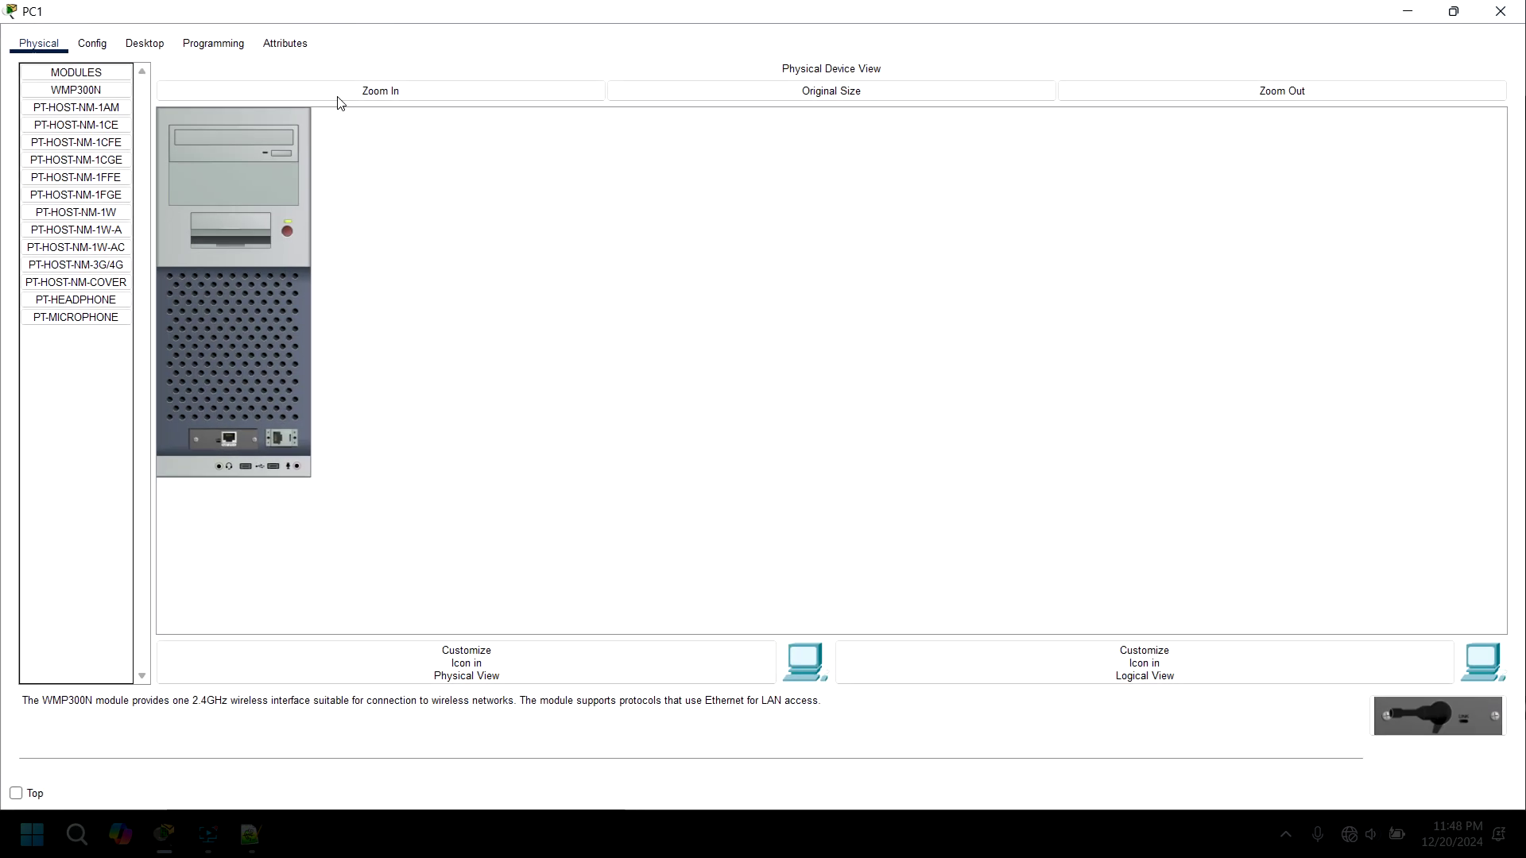
click(143, 43)
click(187, 107)
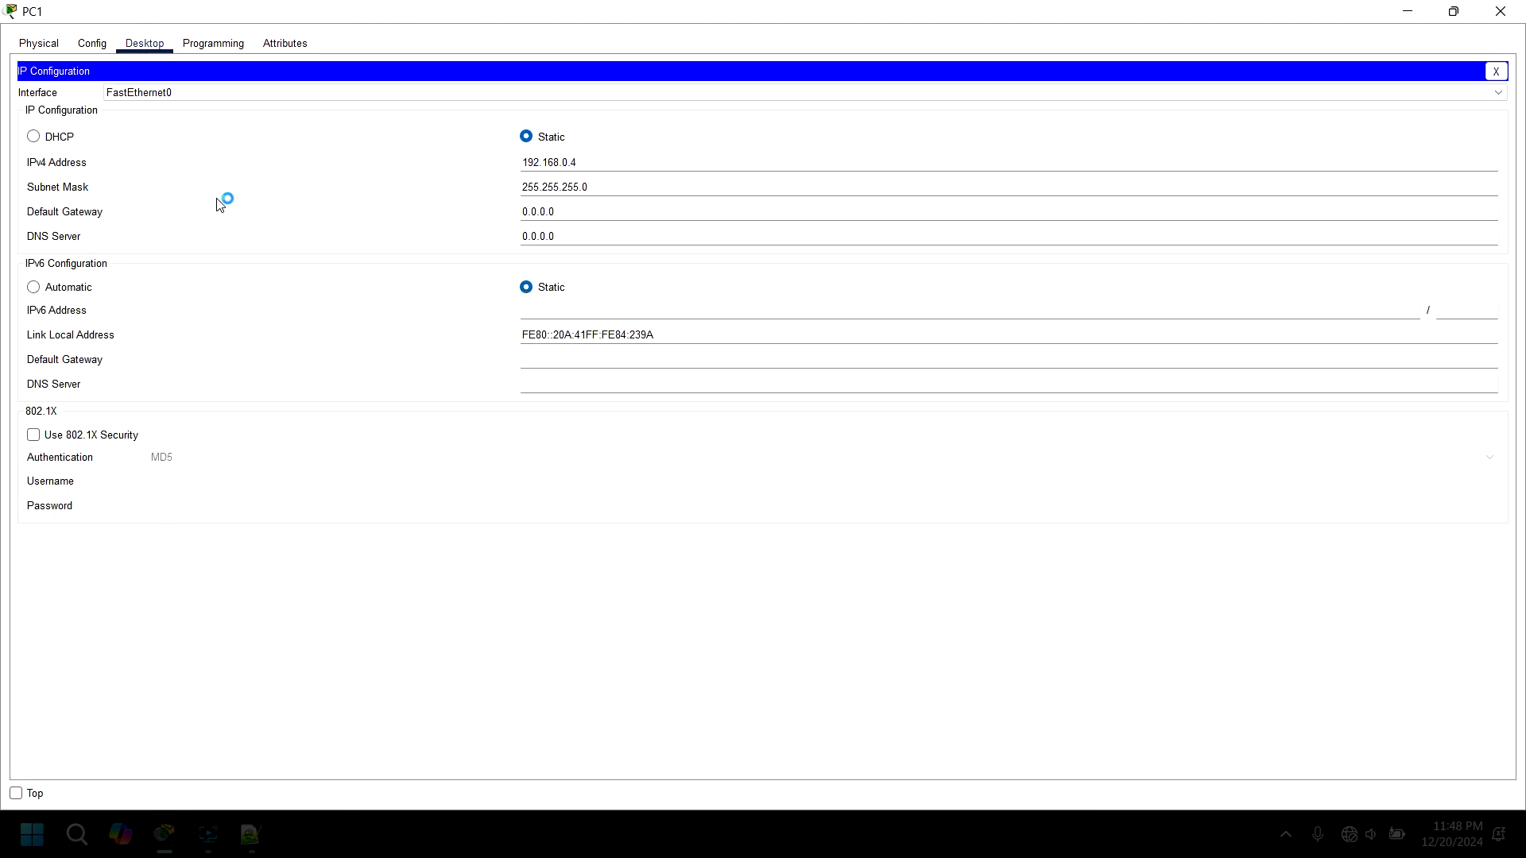
drag(557, 211, 438, 197)
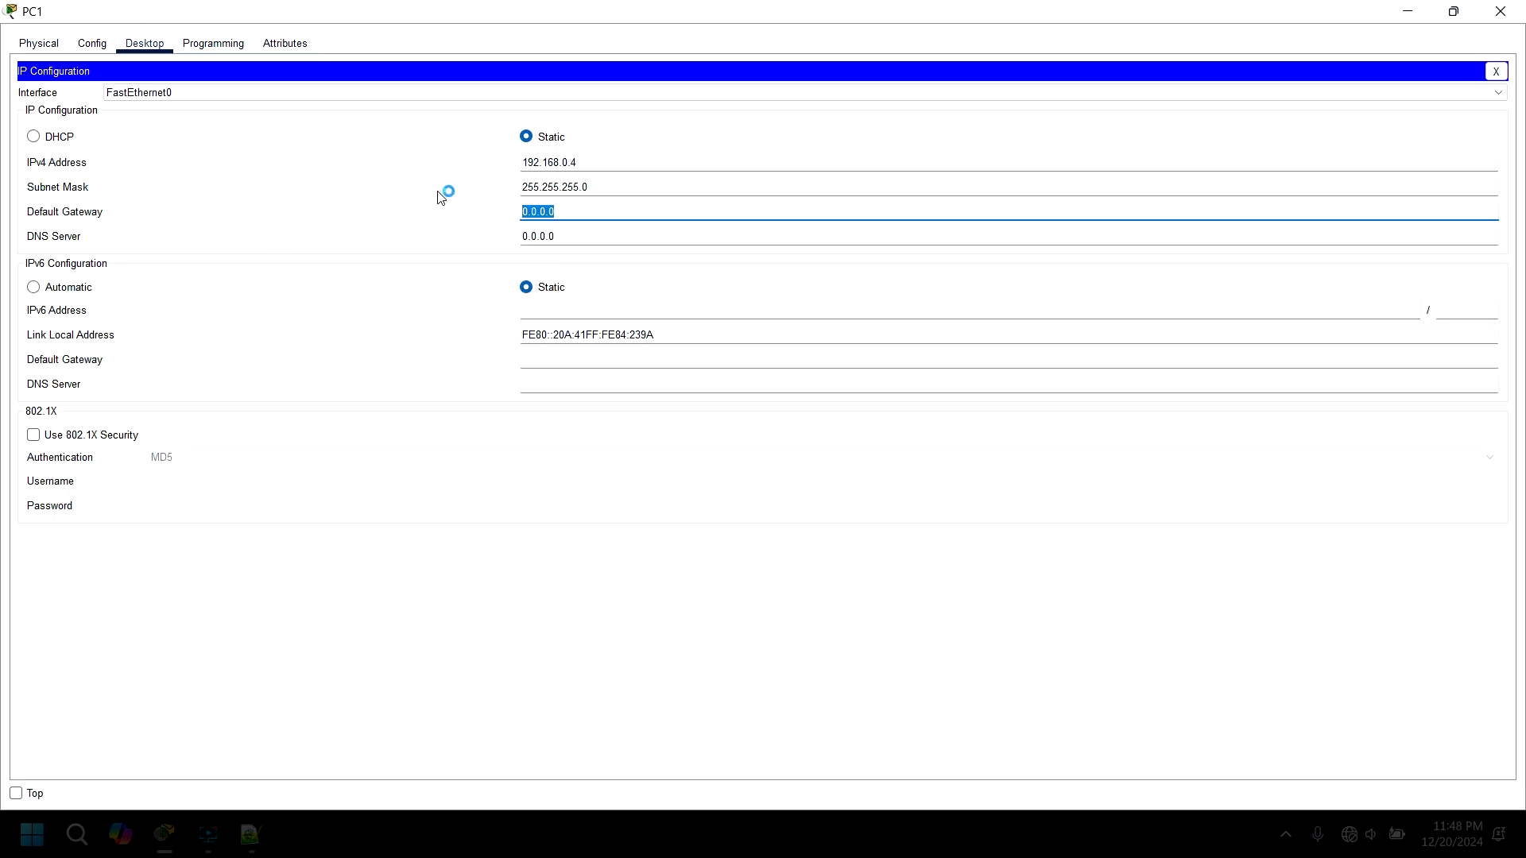
text(192.168.0.1)
click(1500, 11)
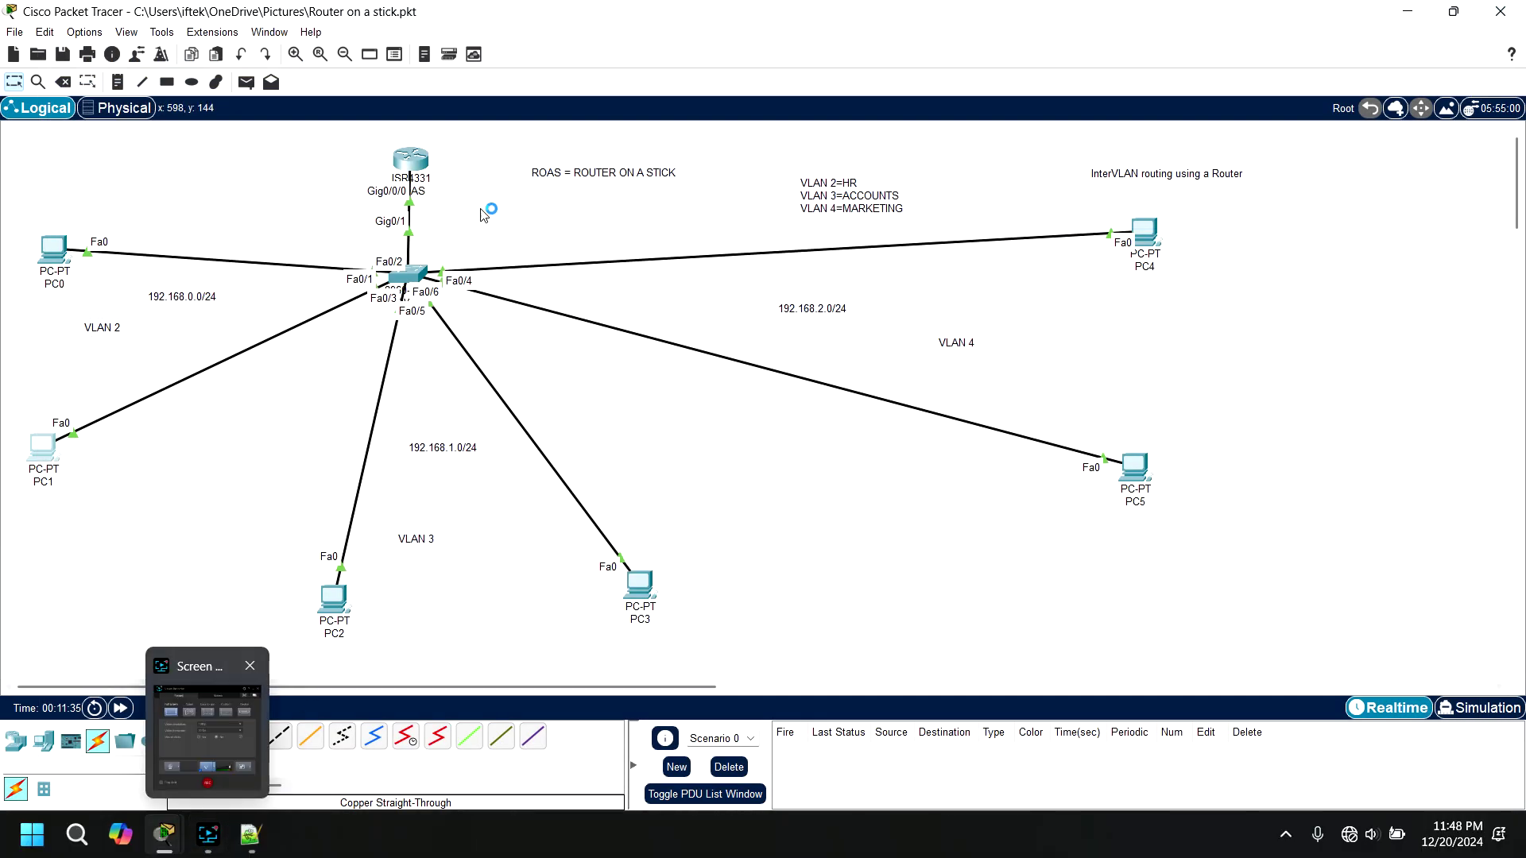
Return to the ROAS router's command line and assign 192.168.0.1 with mask 255.255.255.0 to subinterface g0/0/0.2
click(412, 157)
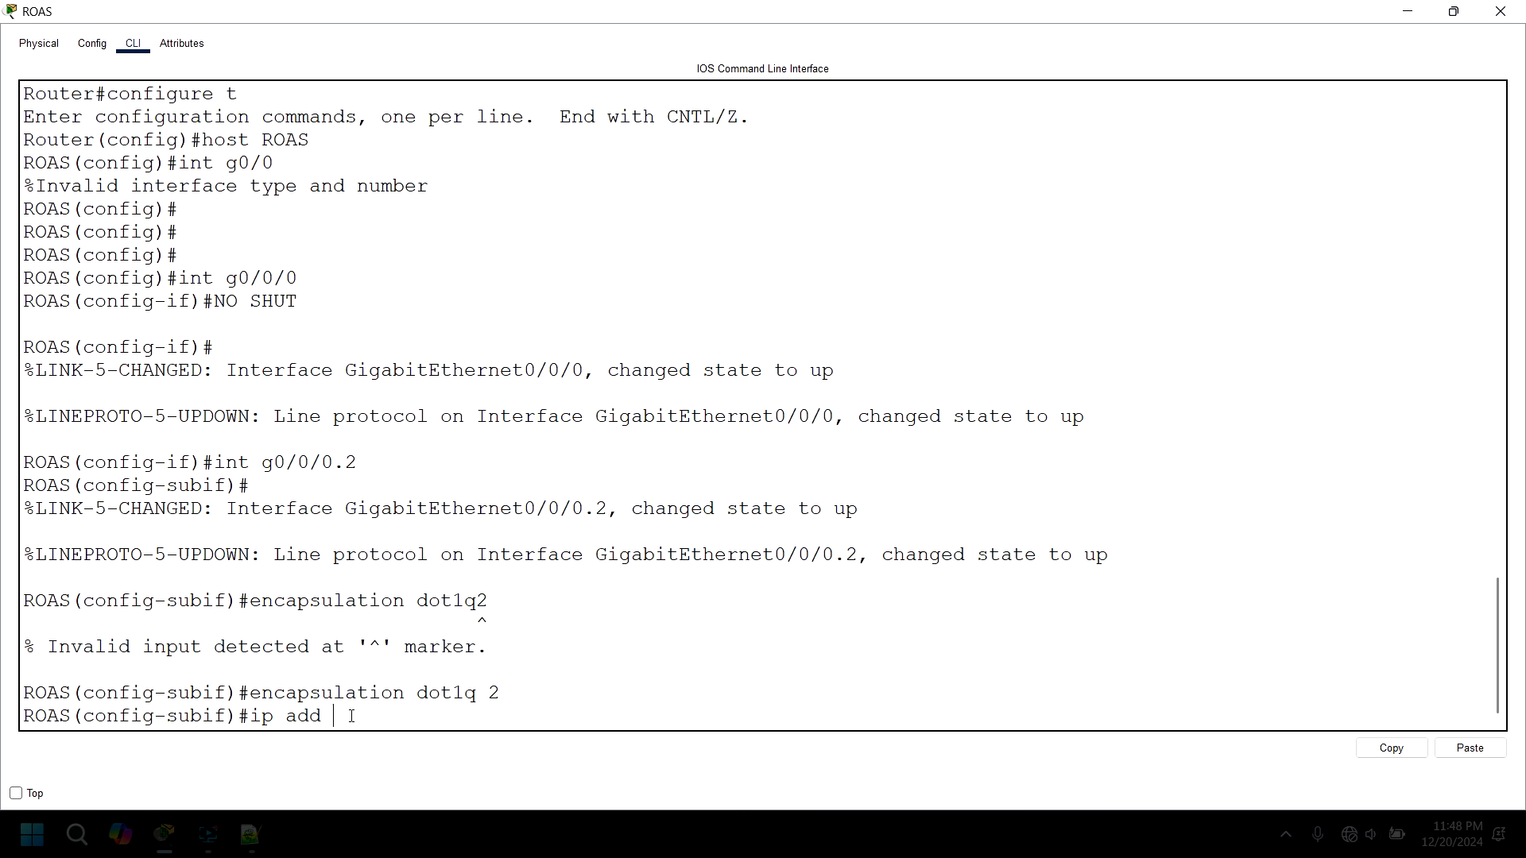
right_click(353, 716)
click(412, 744)
text(192.168.0.10255)
key(Left)
key(Left)
key(Left)
key(Left)
key(BackSpace)
text(255.255.255.0)
key(Return)
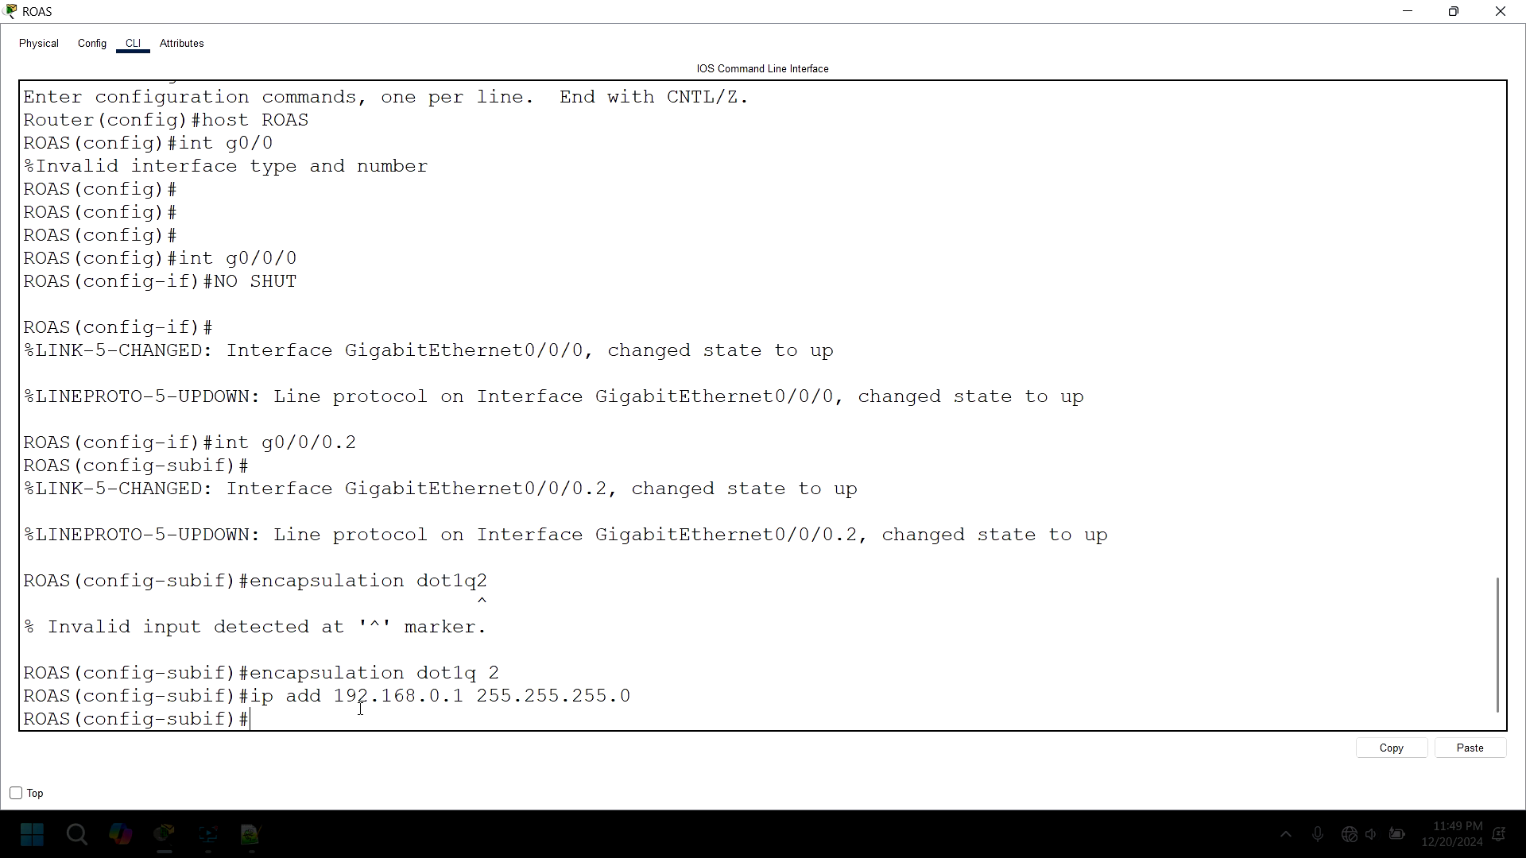
Create subinterface g0/0/0.3 on the router by reusing the earlier interface command
key(Up)
key(Up)
key(Up)
key(Up)
key(BackSpace)
text(3)
key(Return)
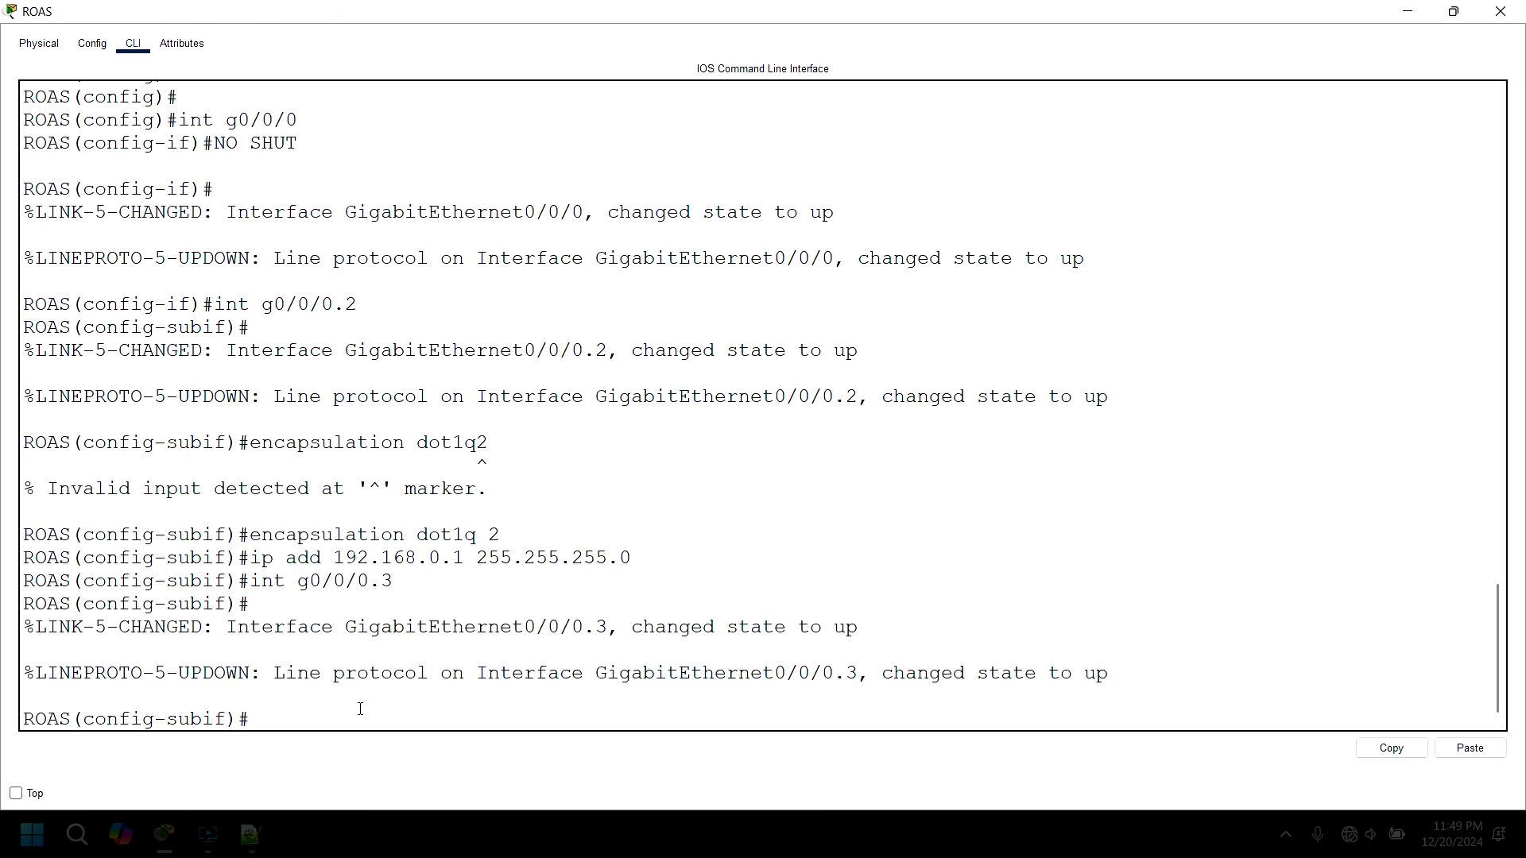
Set dot1q encapsulation for VLAN 3 on subinterface g0/0/0.3
key(Up)
key(Up)
key(Up)
key(BackSpace)
text(3)
key(Return)
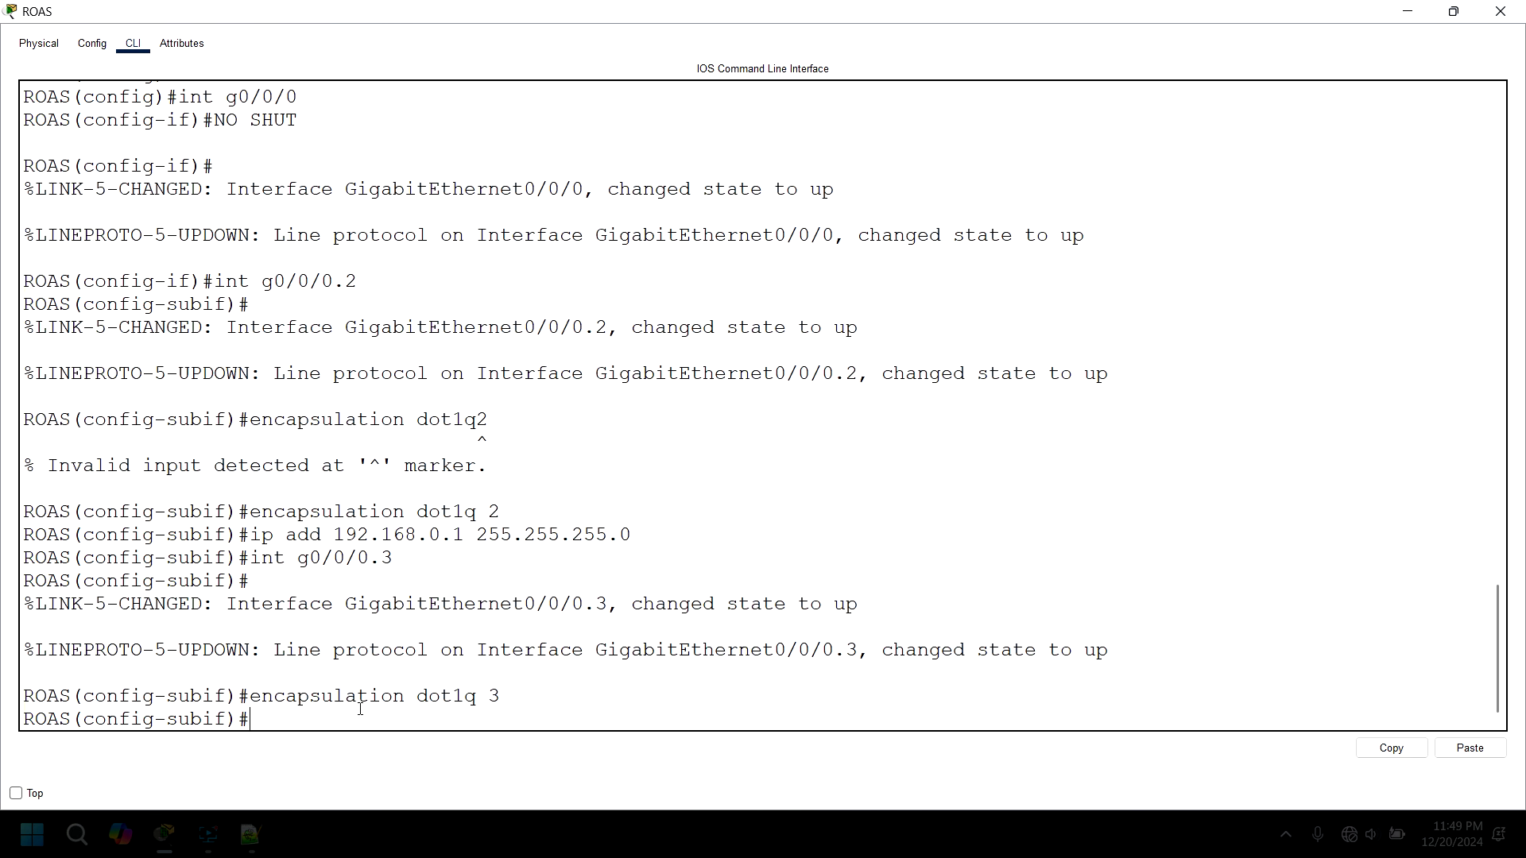
Recall the previous ip add command for subinterface g0/0/0.3 without running it and return to the topology
key(Up)
key(Up)
key(Up)
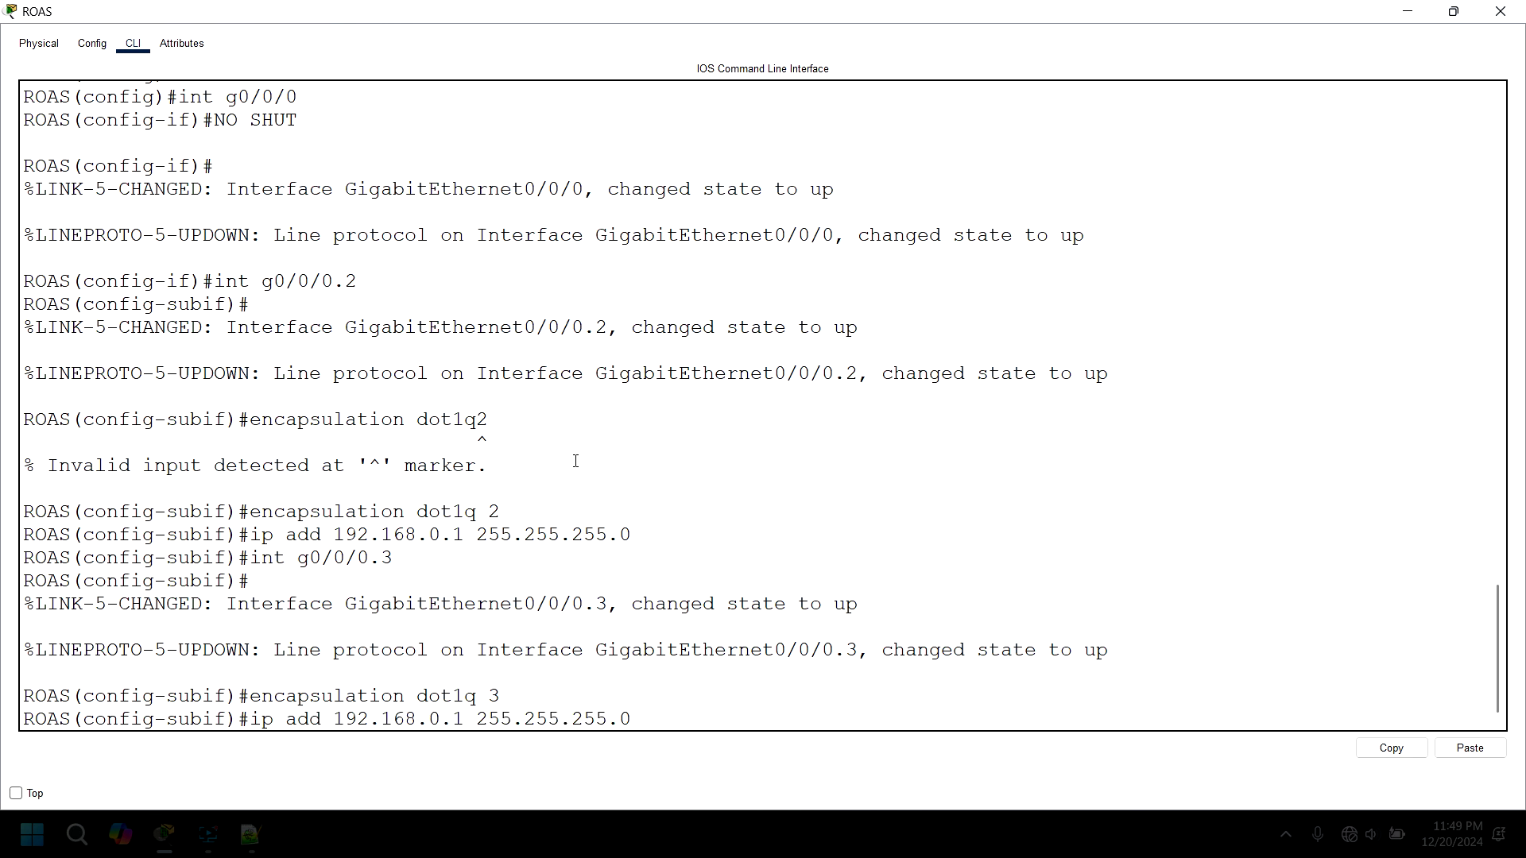
click(1408, 11)
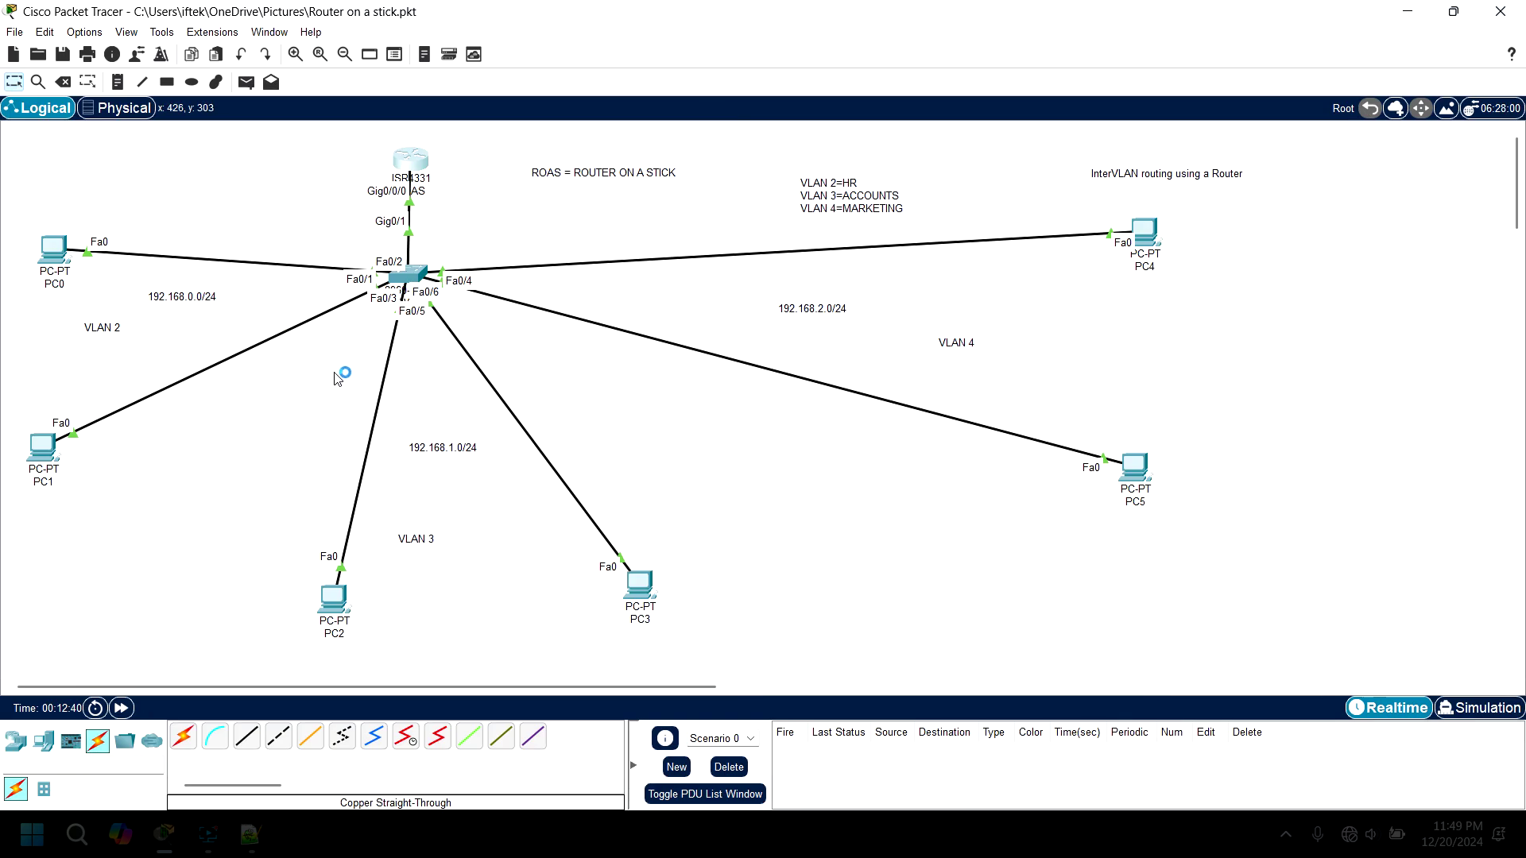
Open PC2's IP configuration and set its IPv4 default gateway to 192.168.1.1
click(340, 595)
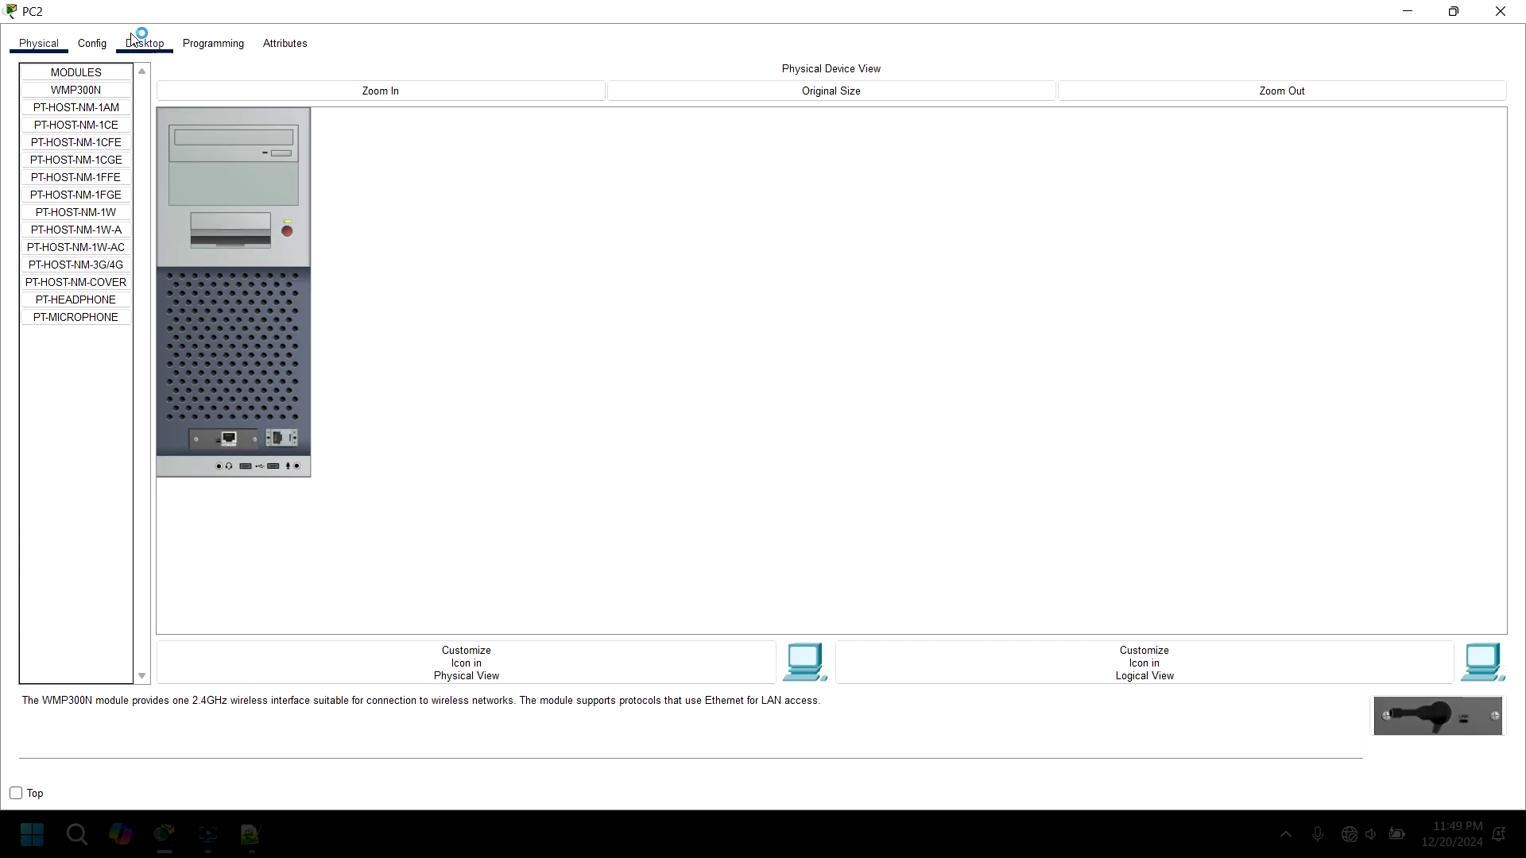
click(140, 40)
click(169, 107)
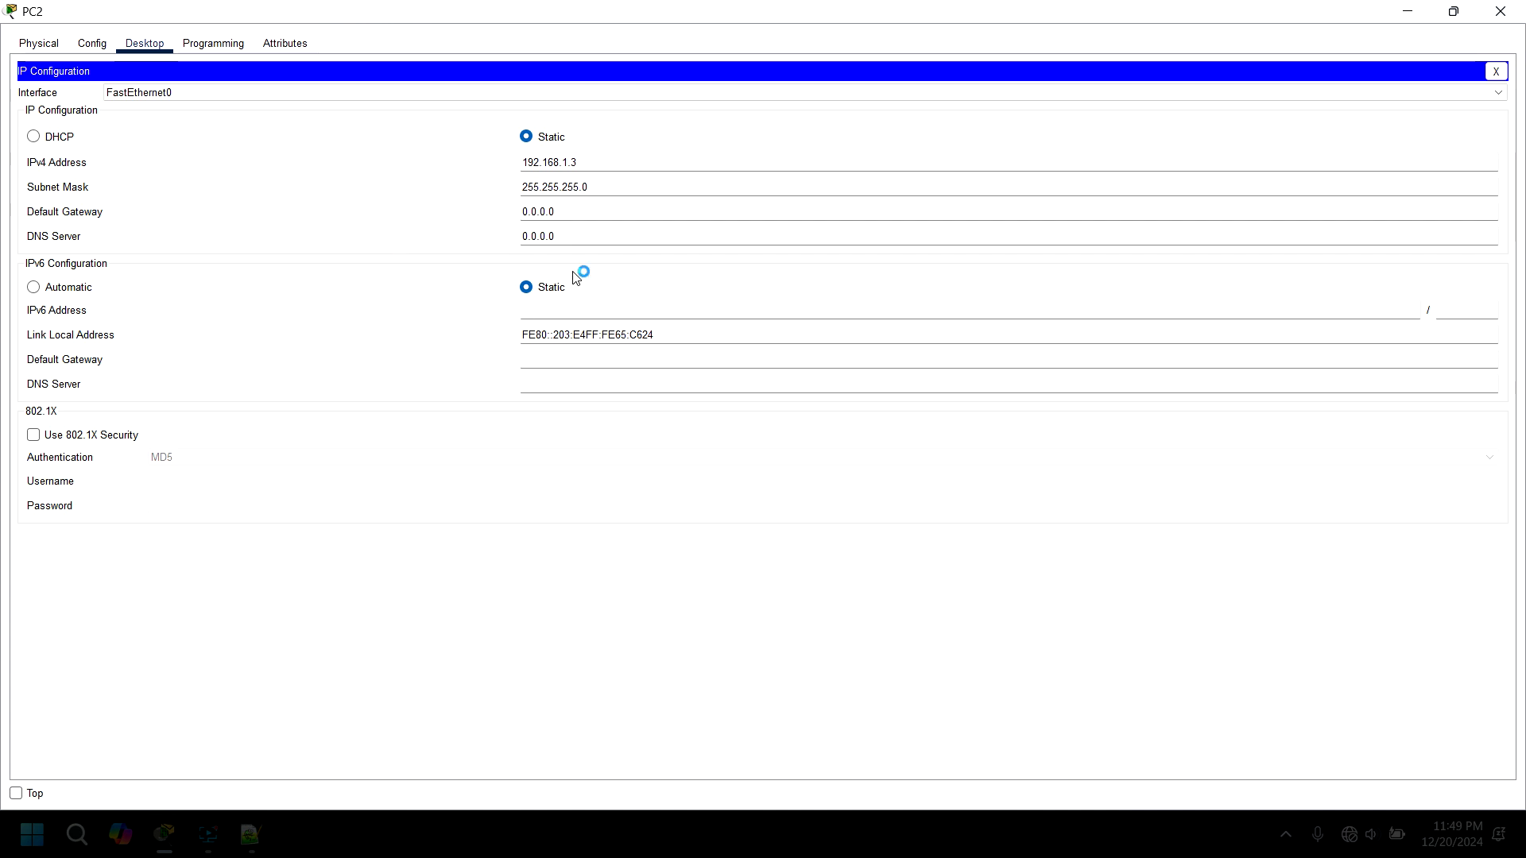
triple_click(569, 210)
text(19)
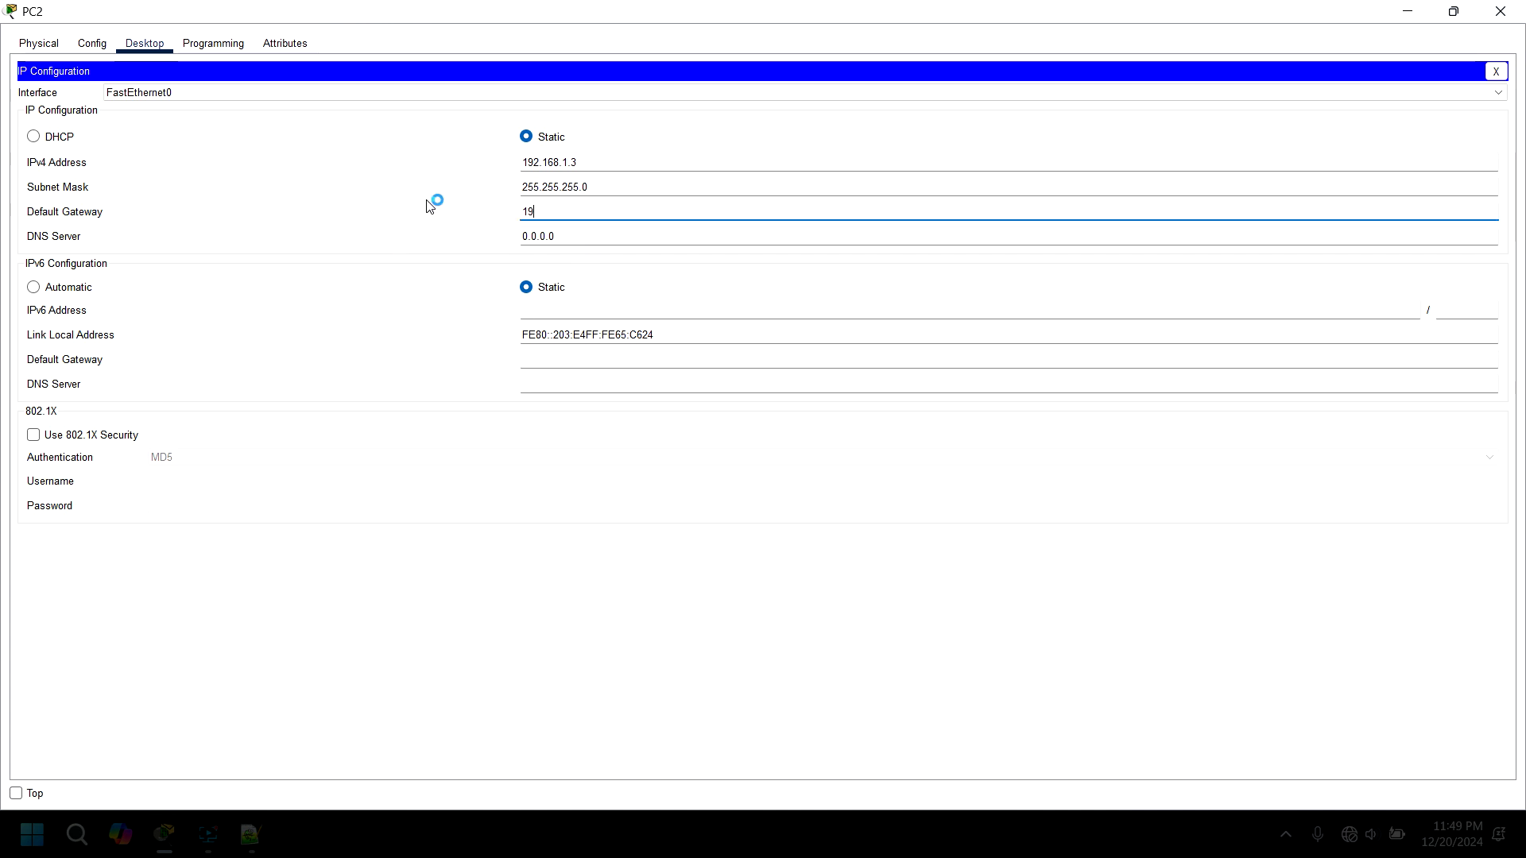
text(2.168.1.1)
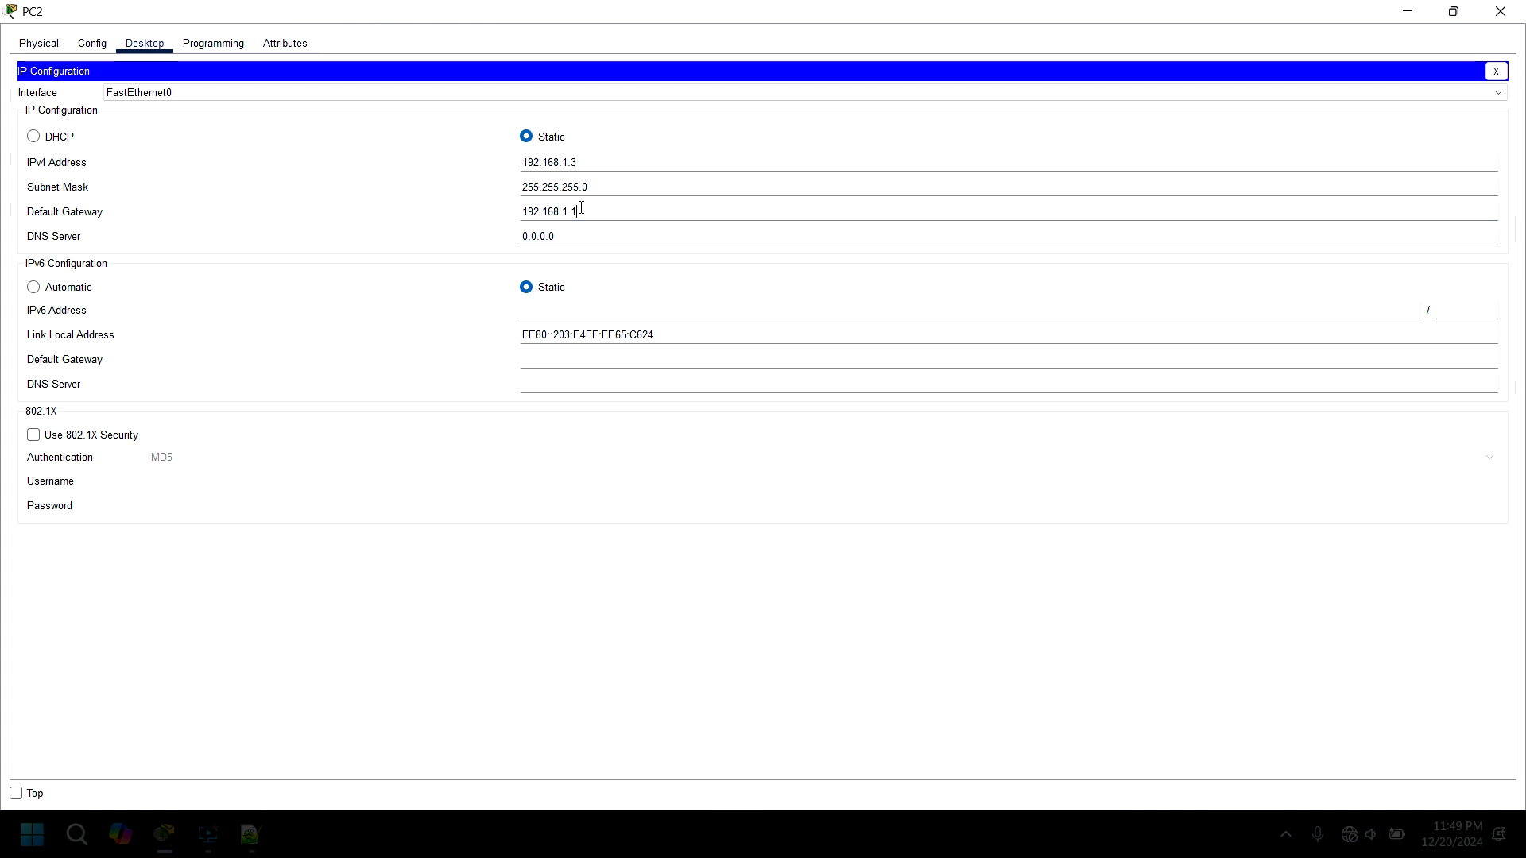
Copy PC2's default gateway address and close the PC2 window
drag(581, 207, 492, 200)
right_click(548, 213)
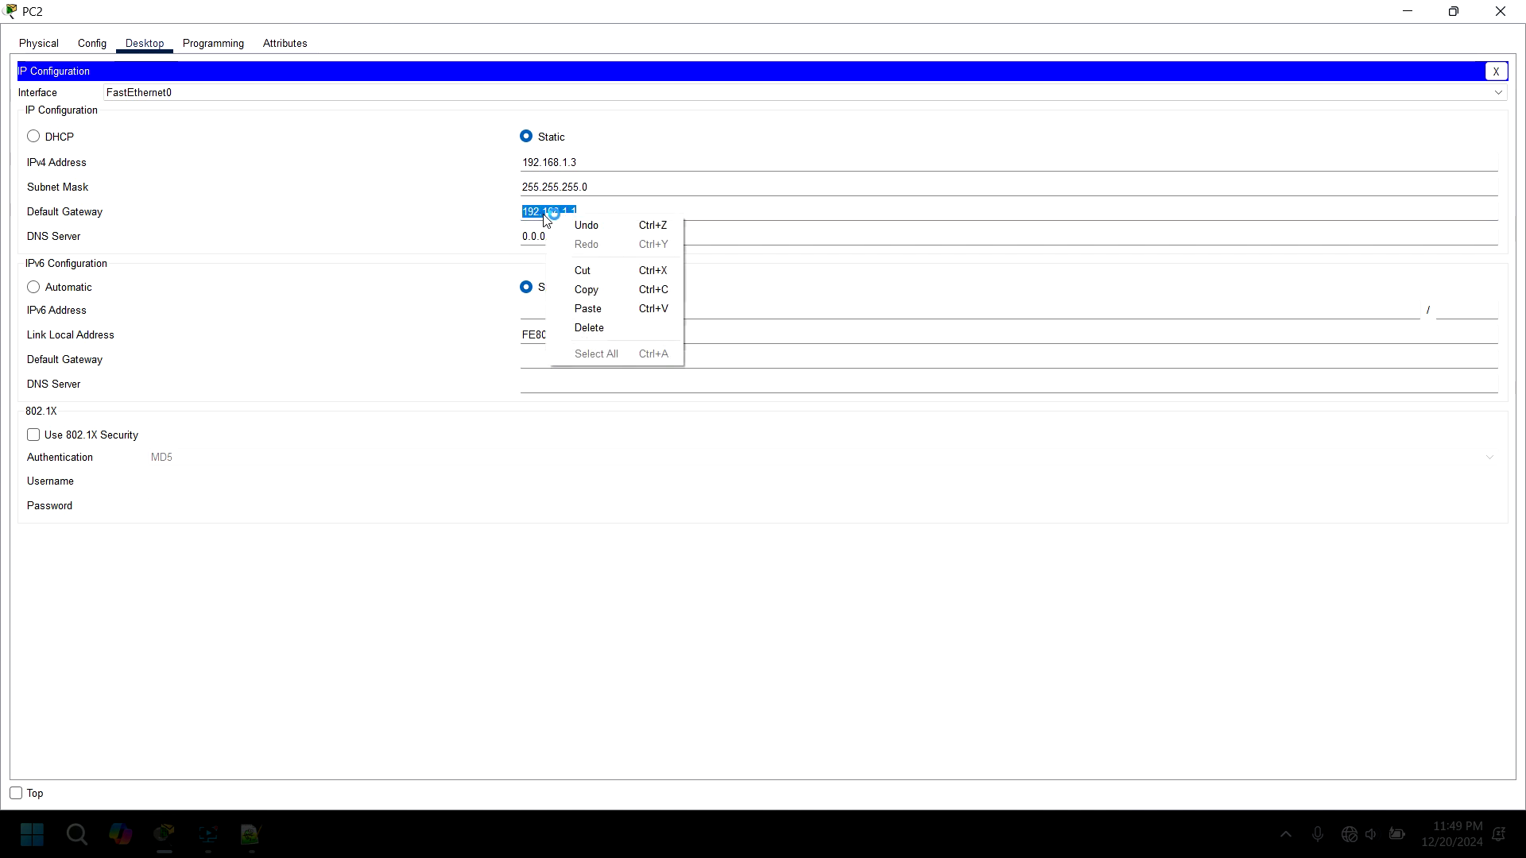
click(613, 290)
click(1500, 12)
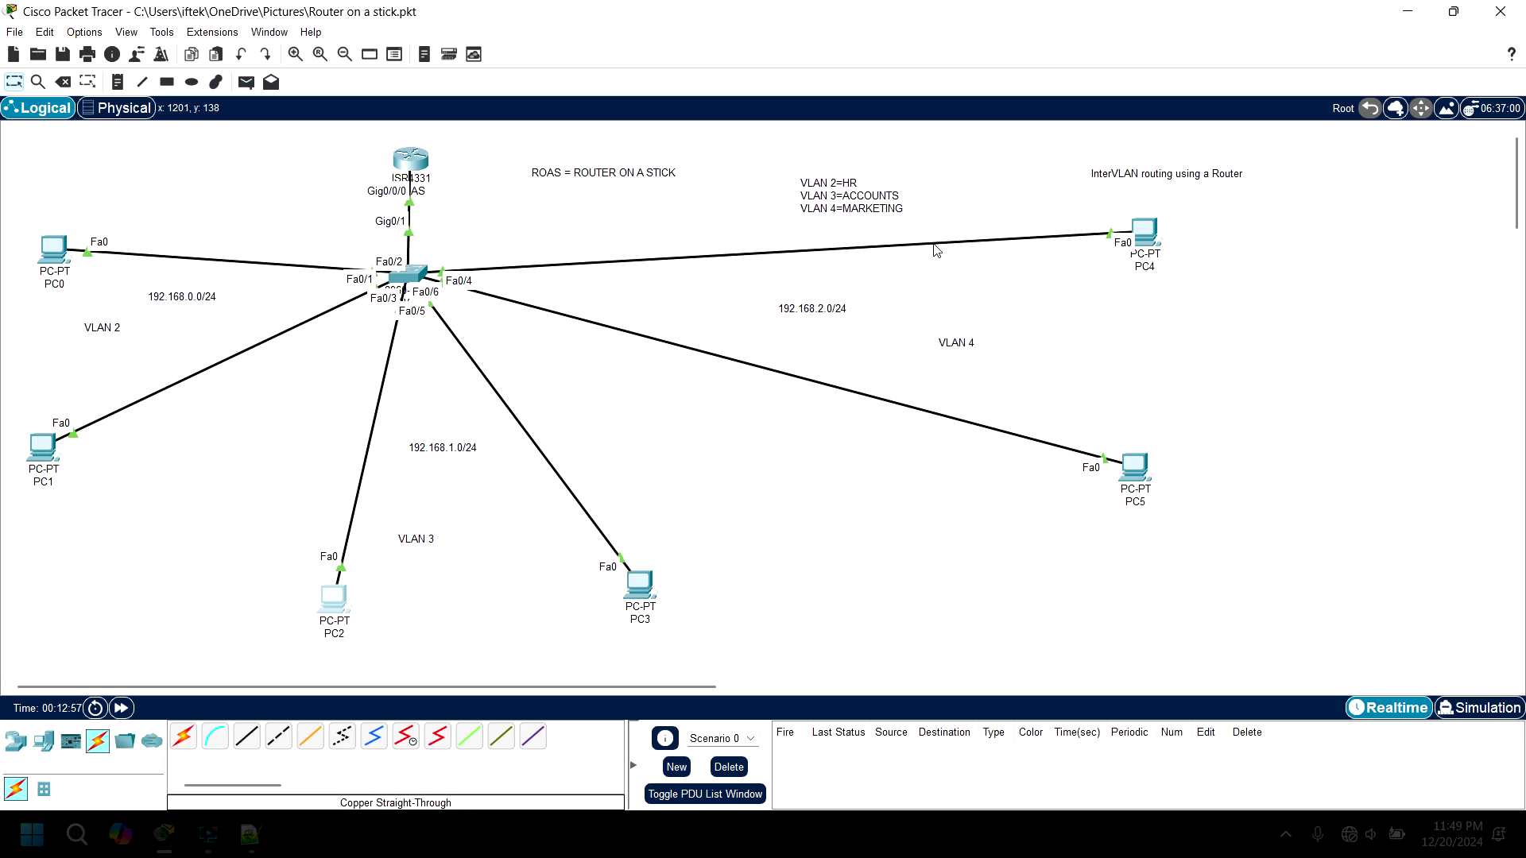
Paste the copied address 192.168.1.1 as PC3's IPv4 default gateway and close its window
click(648, 604)
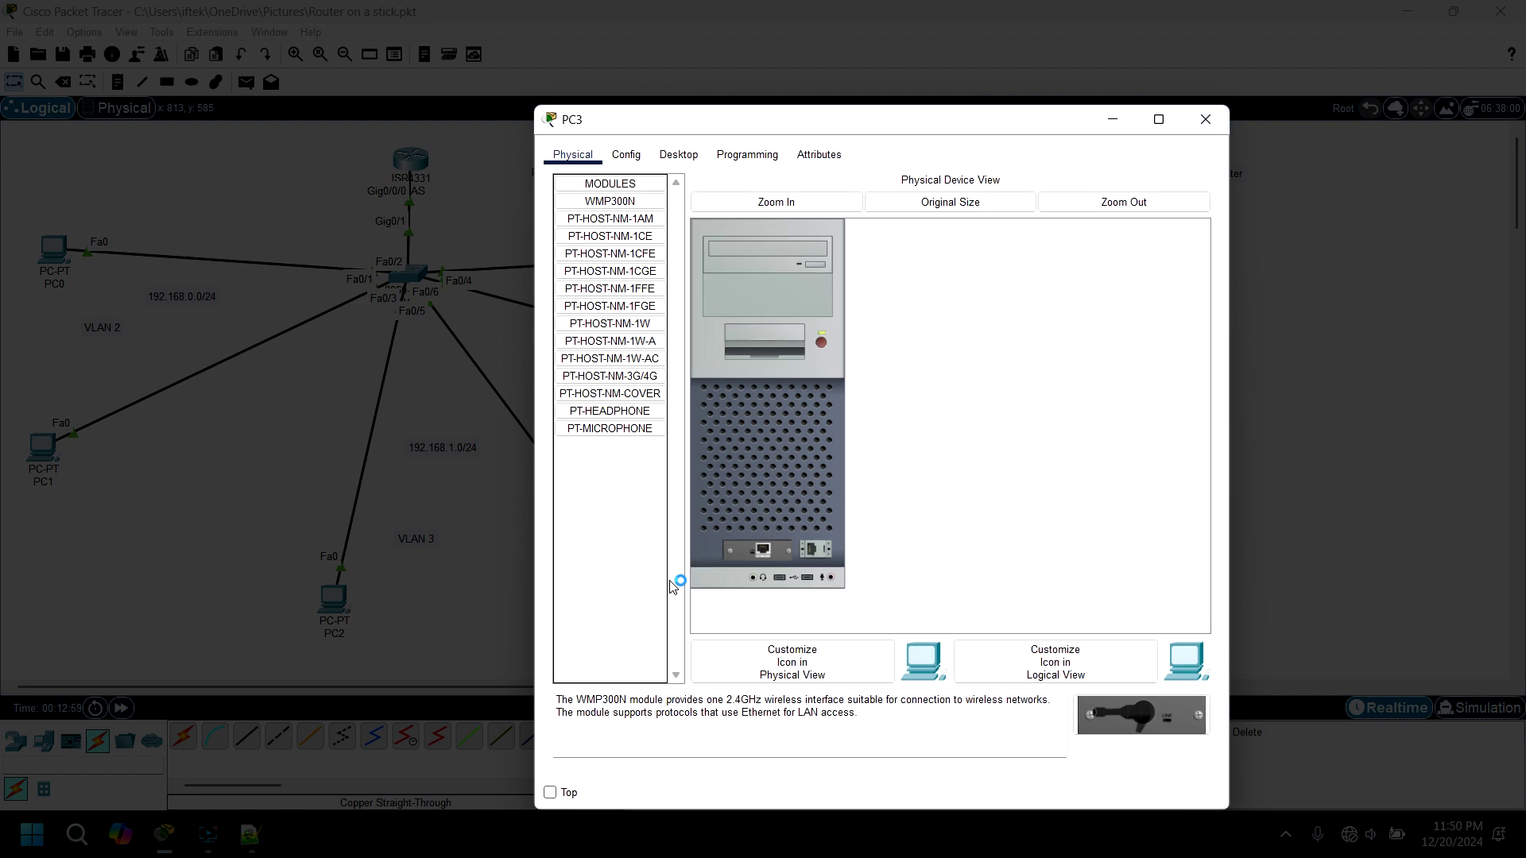
click(1159, 127)
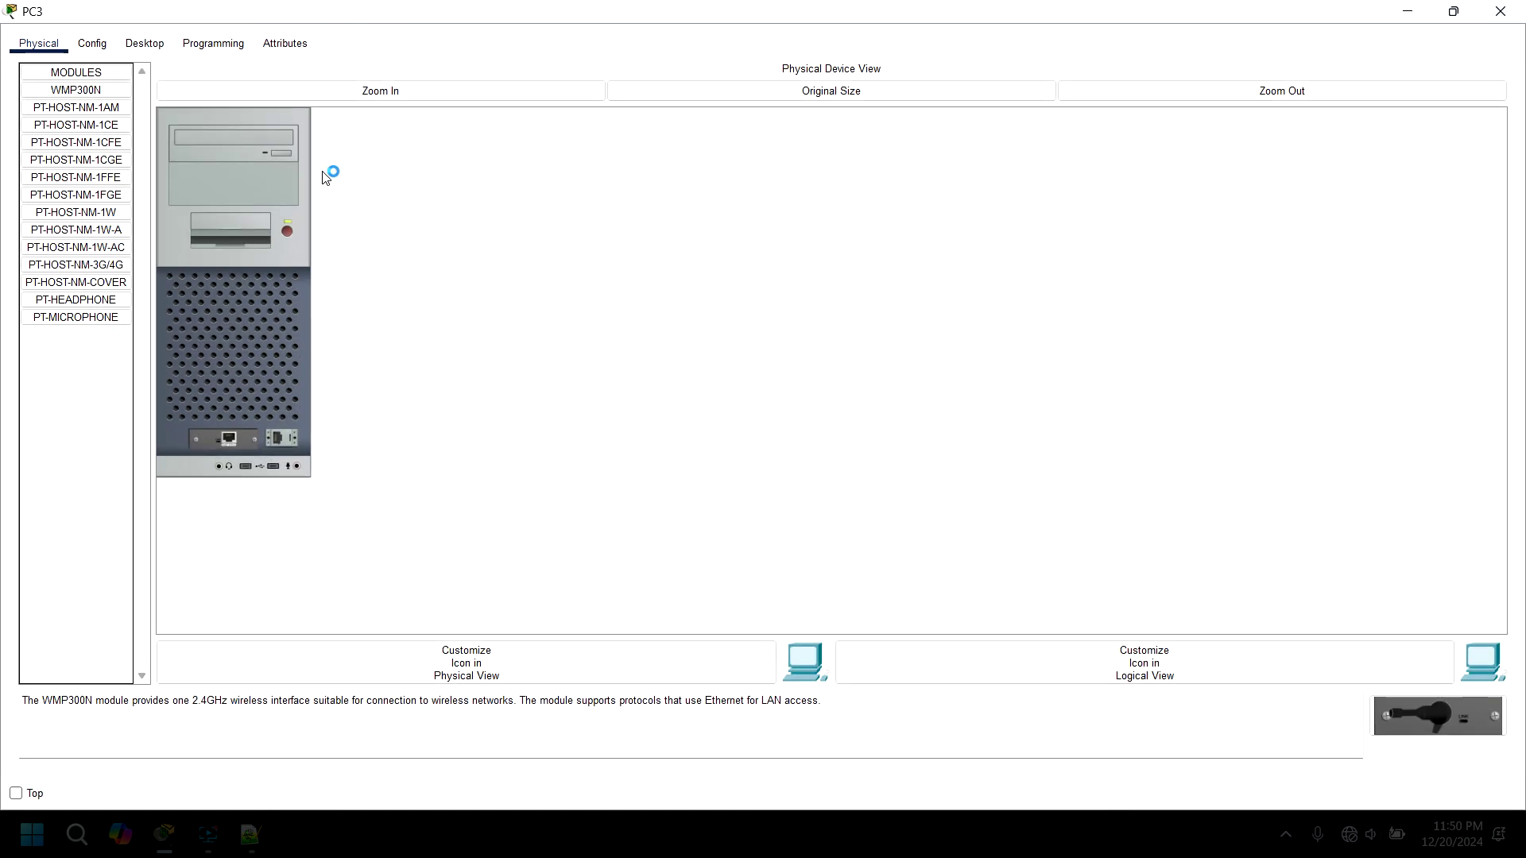
click(155, 46)
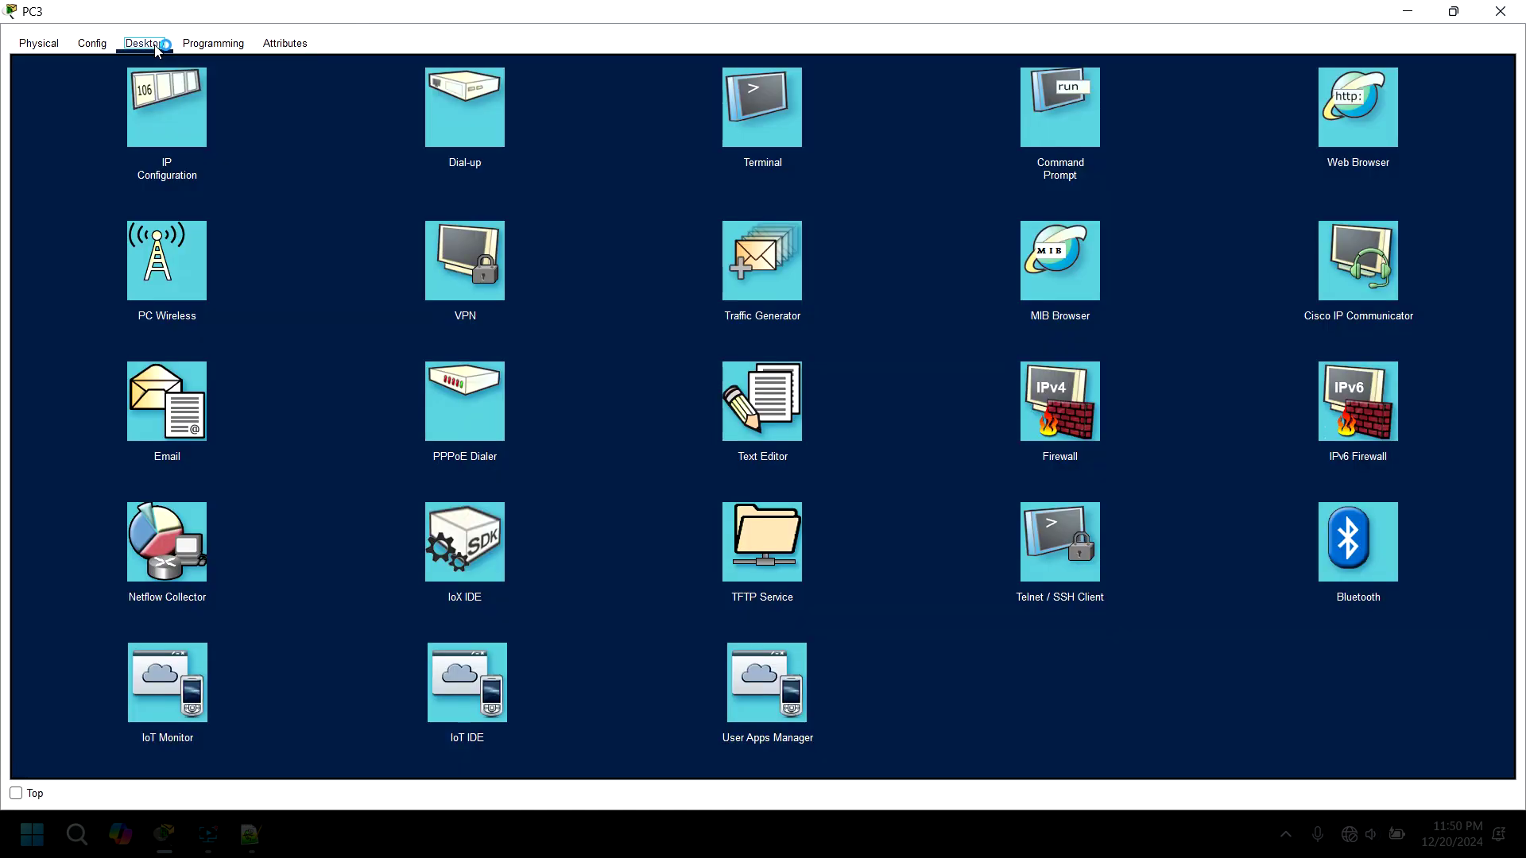
click(200, 140)
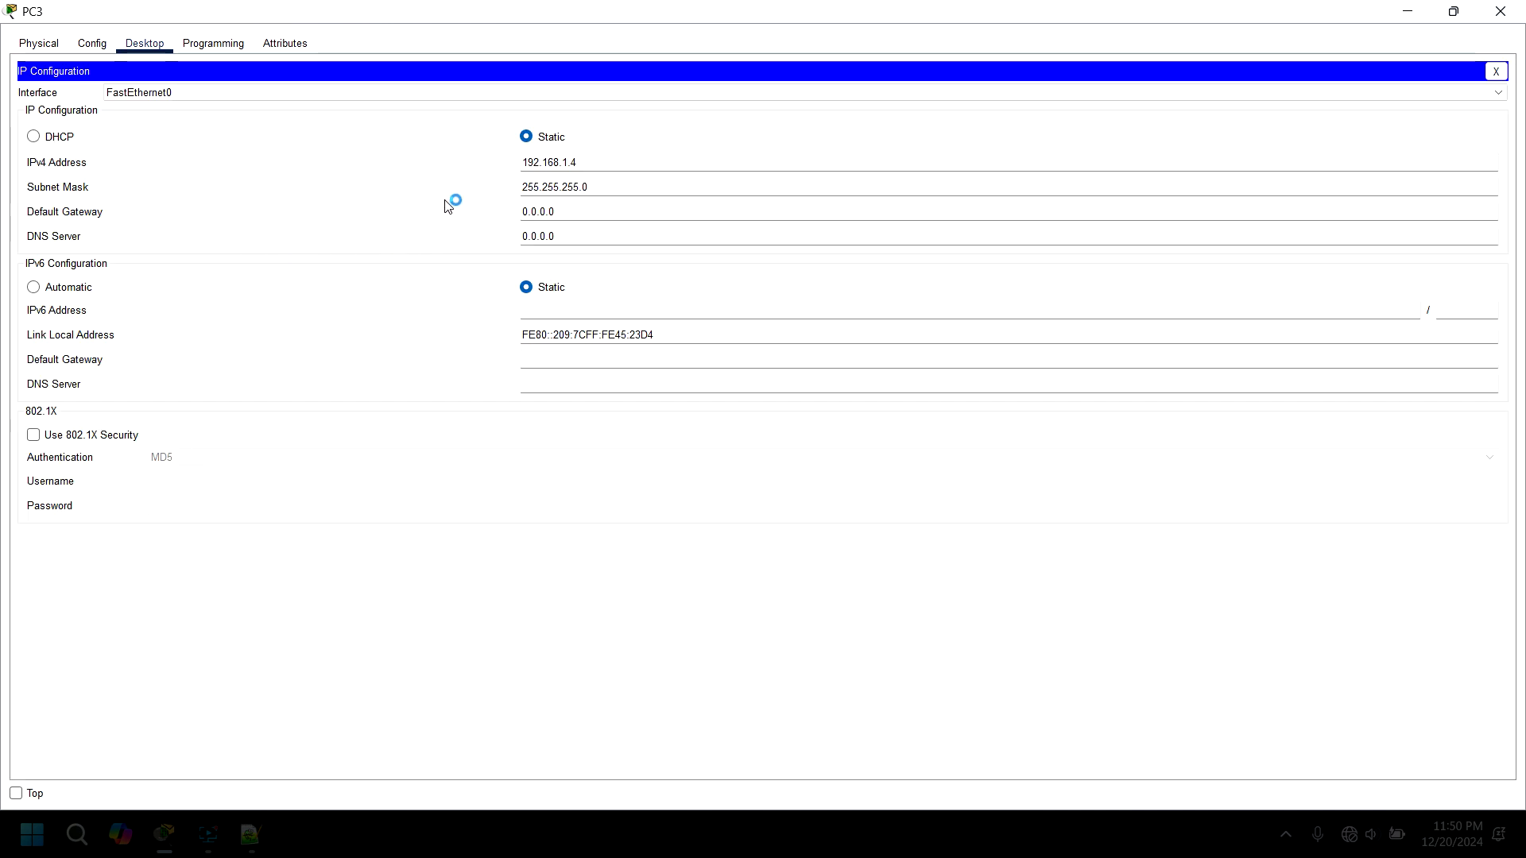
drag(557, 211, 512, 210)
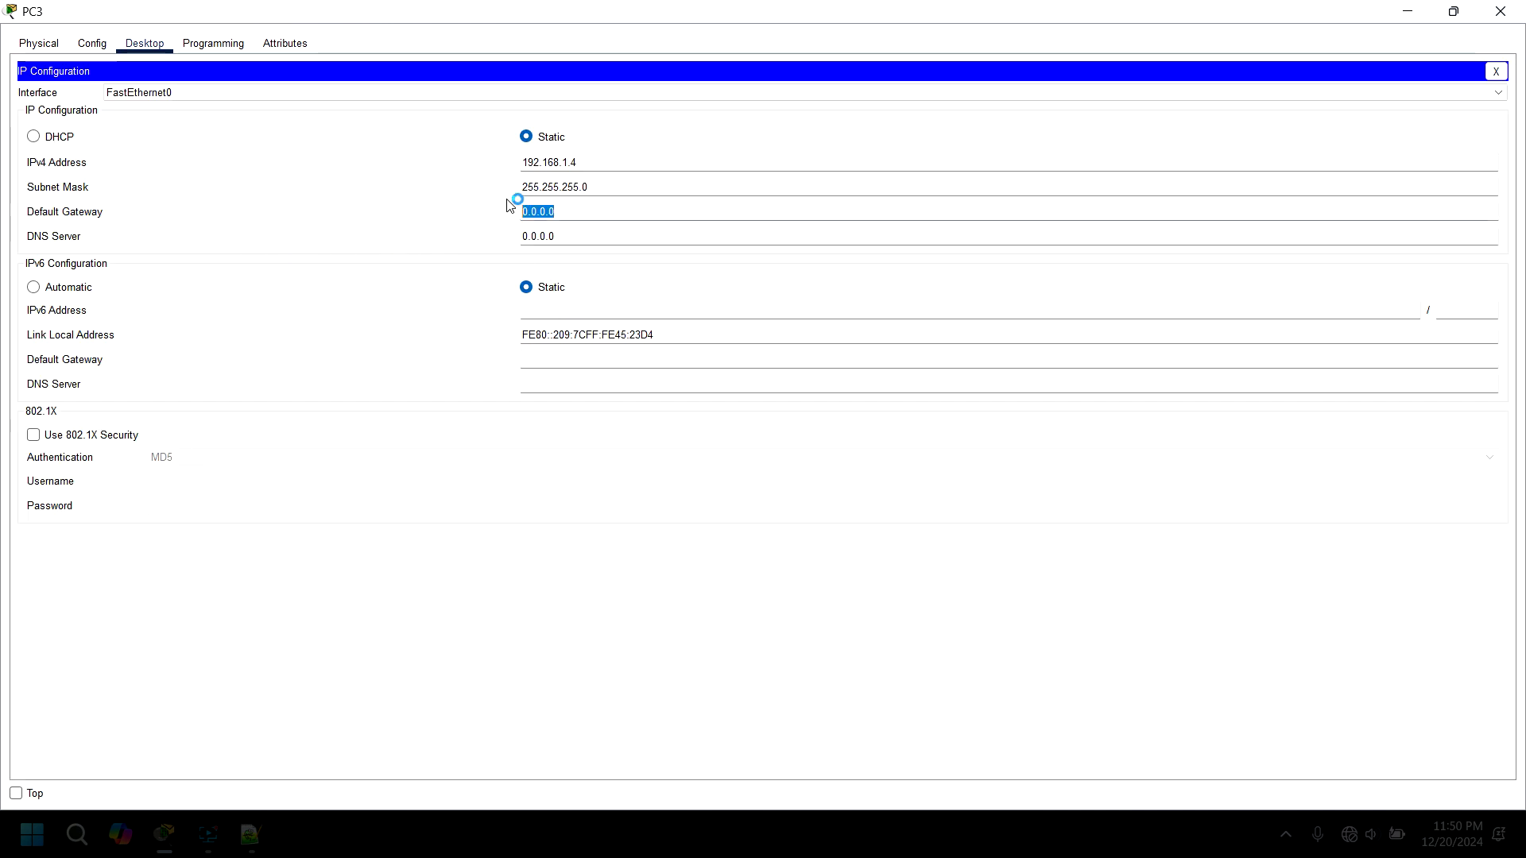
right_click(532, 208)
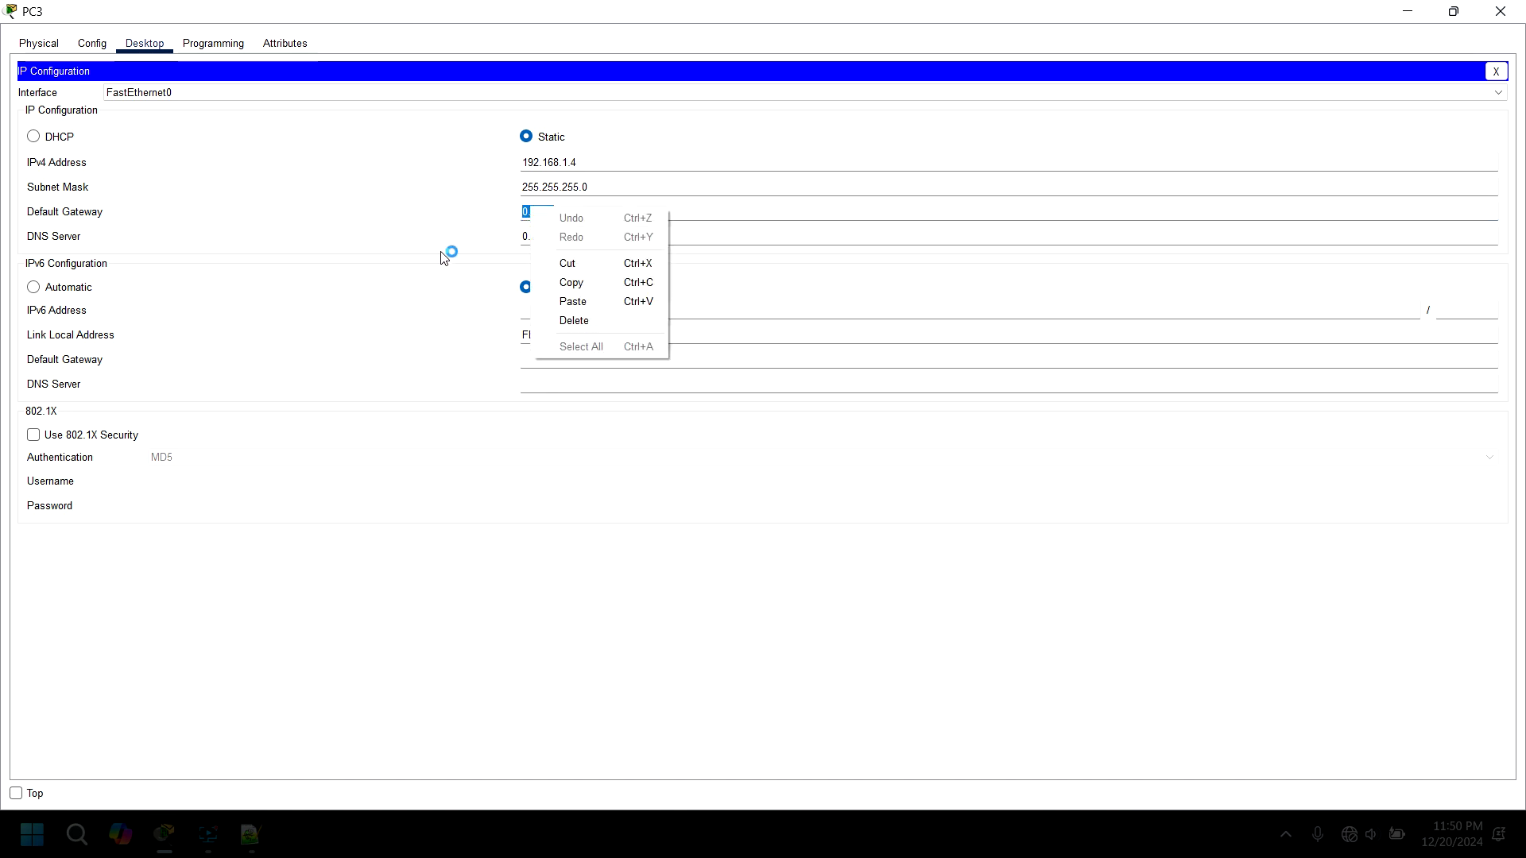
click(559, 300)
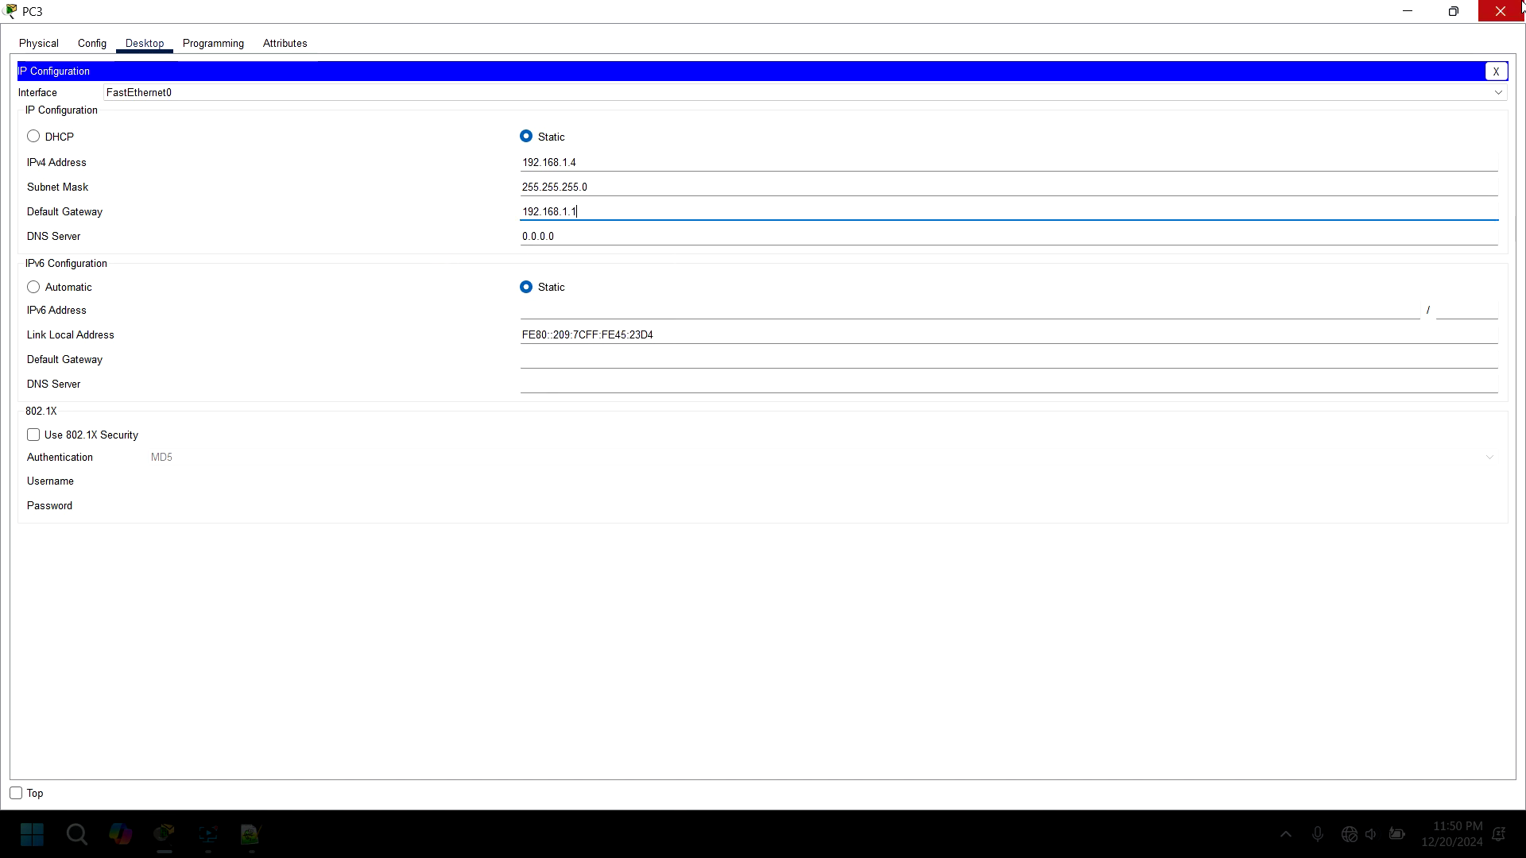
click(1500, 11)
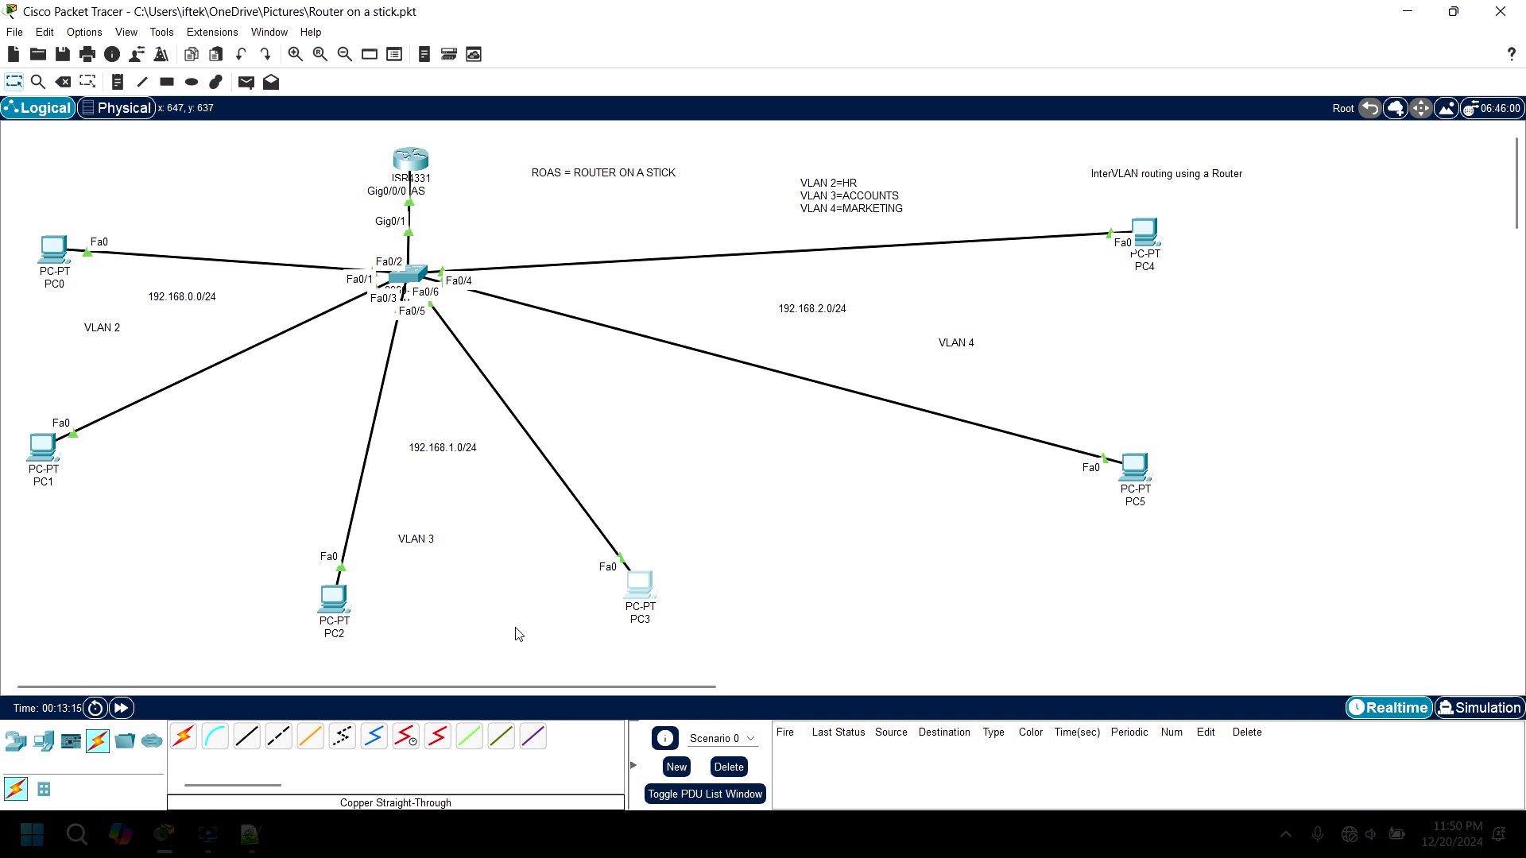
Move PC3 and PC2 slightly closer together in the topology
drag(640, 592, 579, 616)
drag(332, 611, 347, 605)
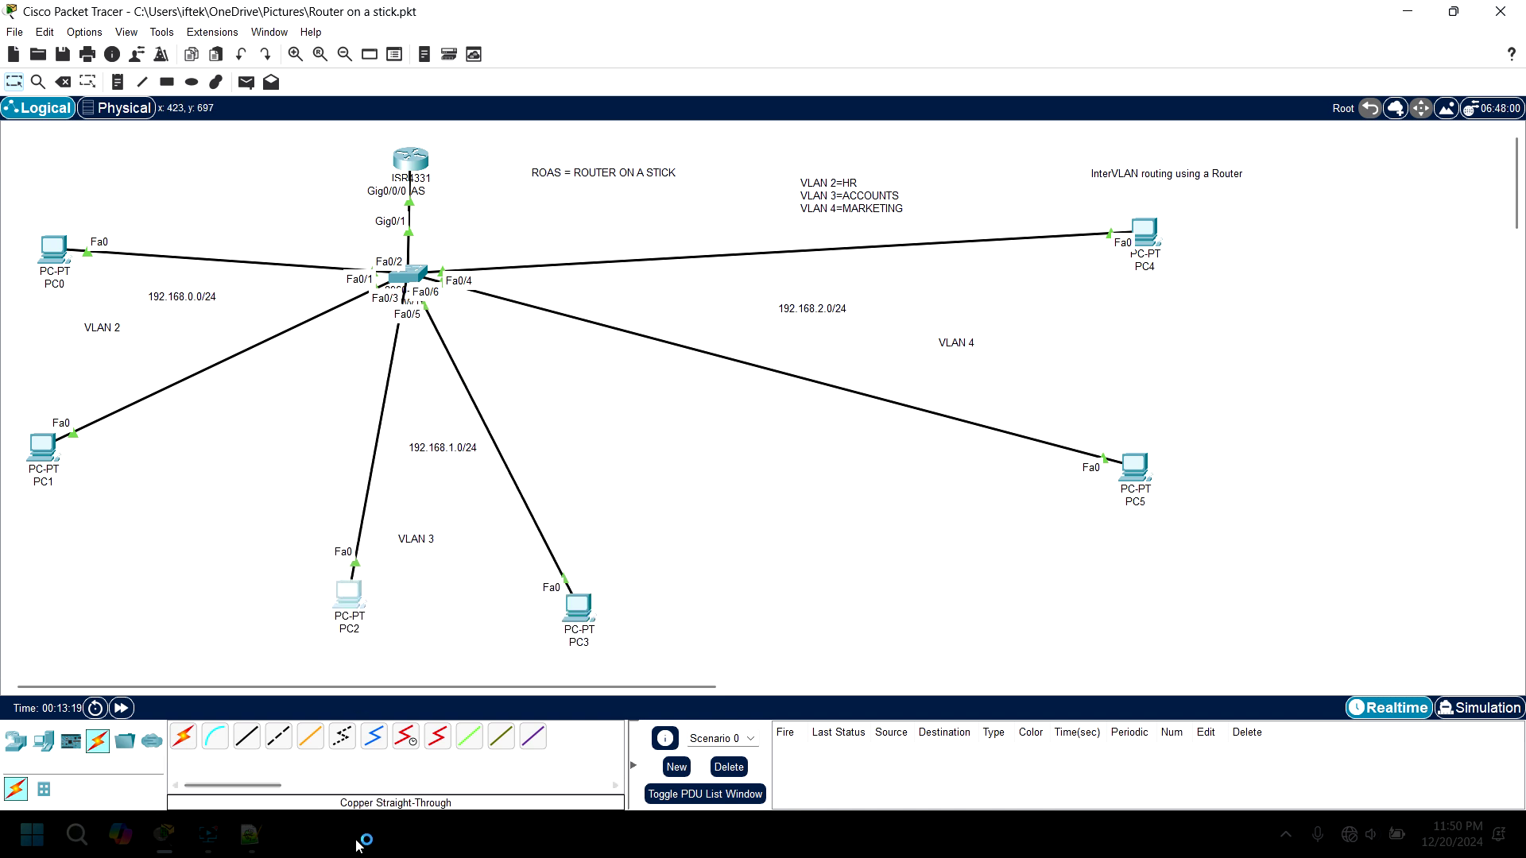
Return to the router's command line and assign 192.168.1.1 with mask 255.255.255.0 to subinterface g0/0/0.3
mouse_move(164, 835)
click(273, 762)
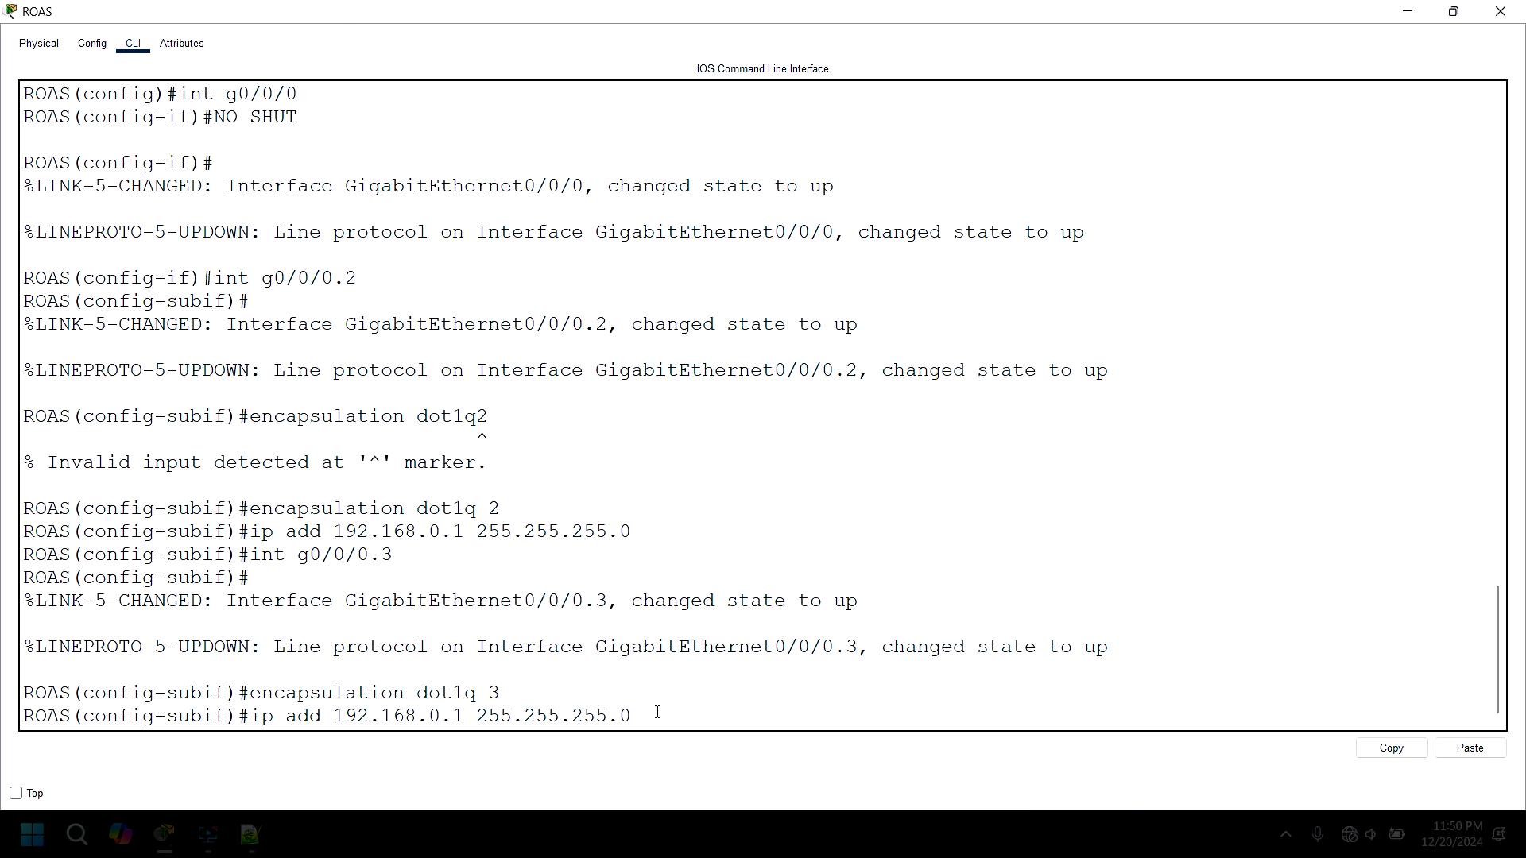
click(475, 722)
key(Left)
key(Left)
key(Left)
key(BackSpace)
text(1)
key(Return)
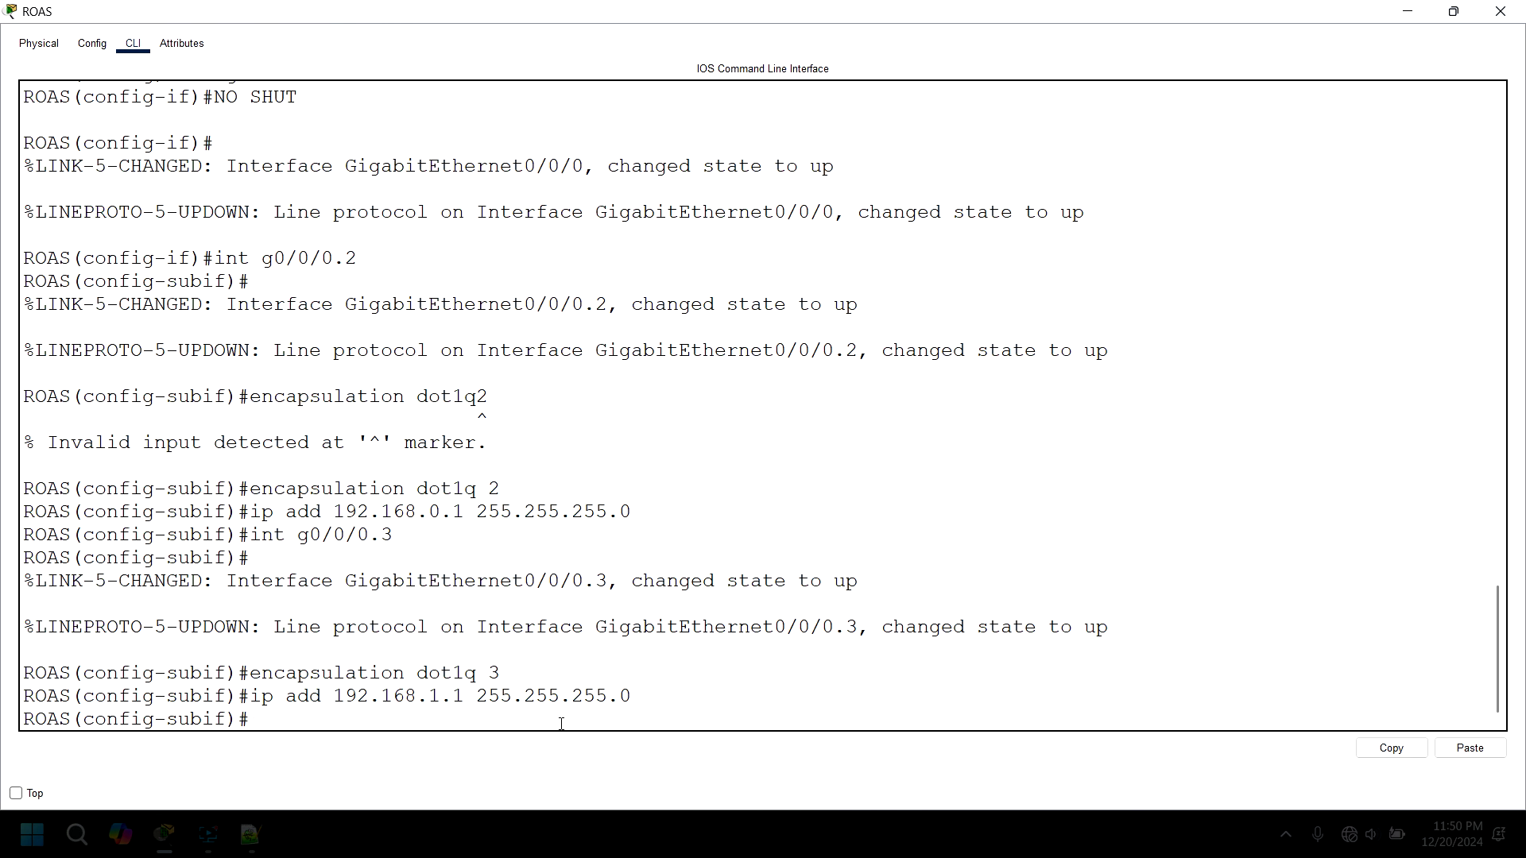
Create subinterface g0/0/0.4 on the router by editing the recalled interface command
key(Up)
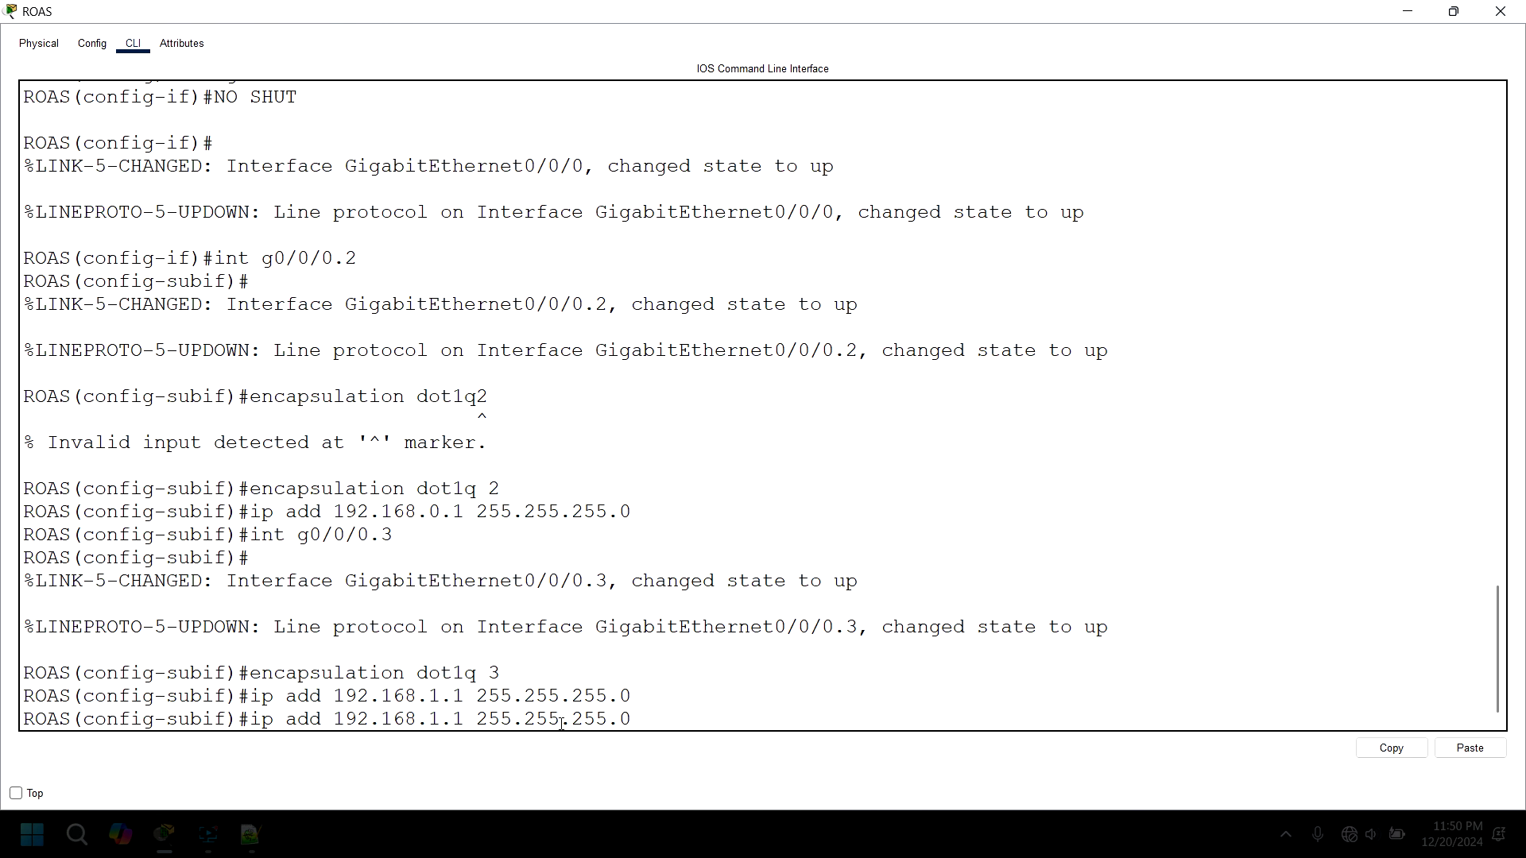
key(Up)
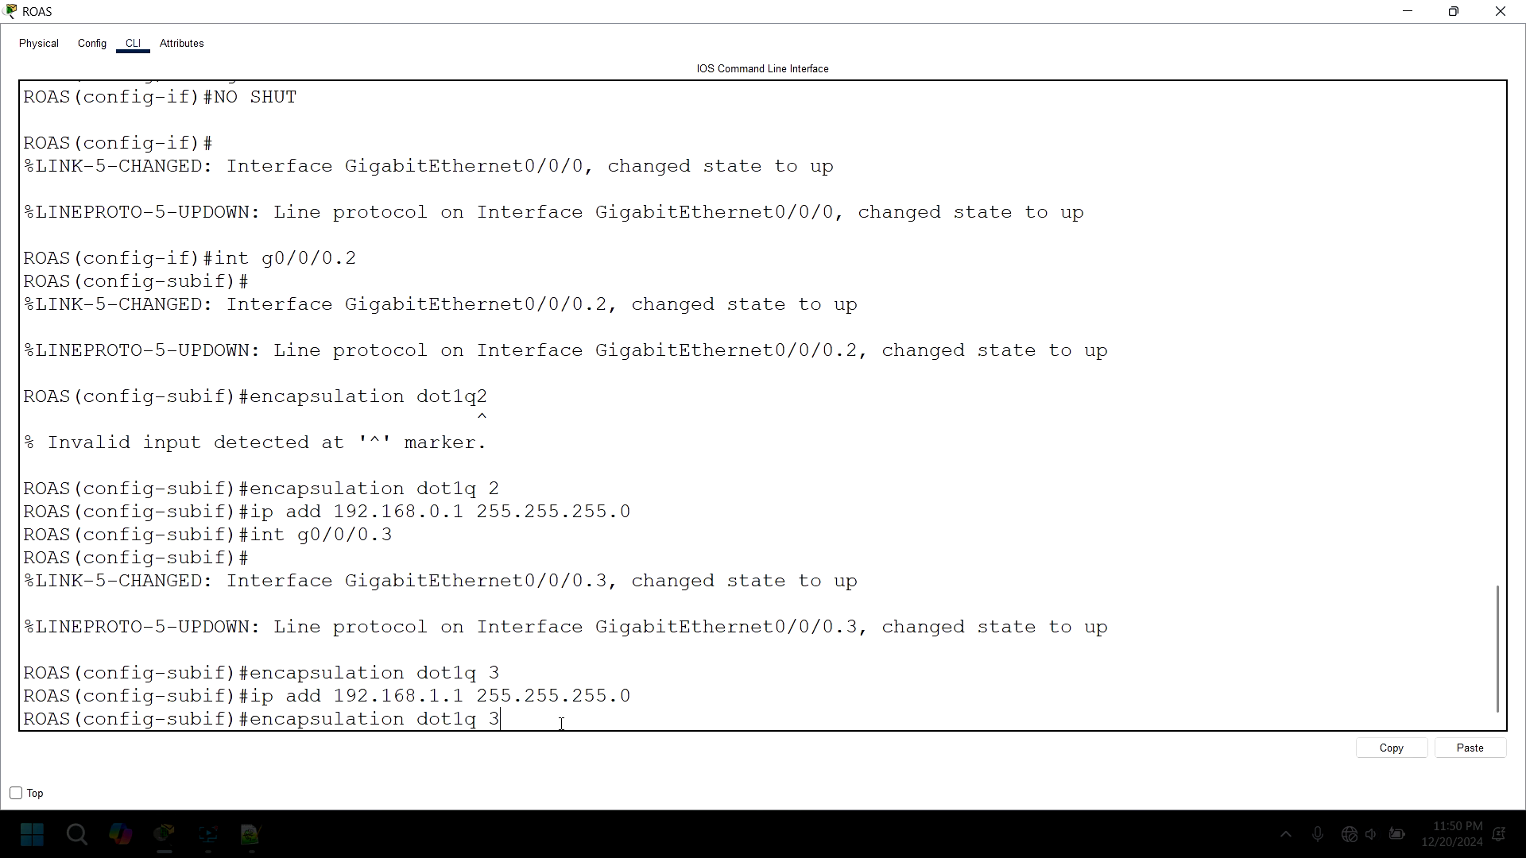
key(Up)
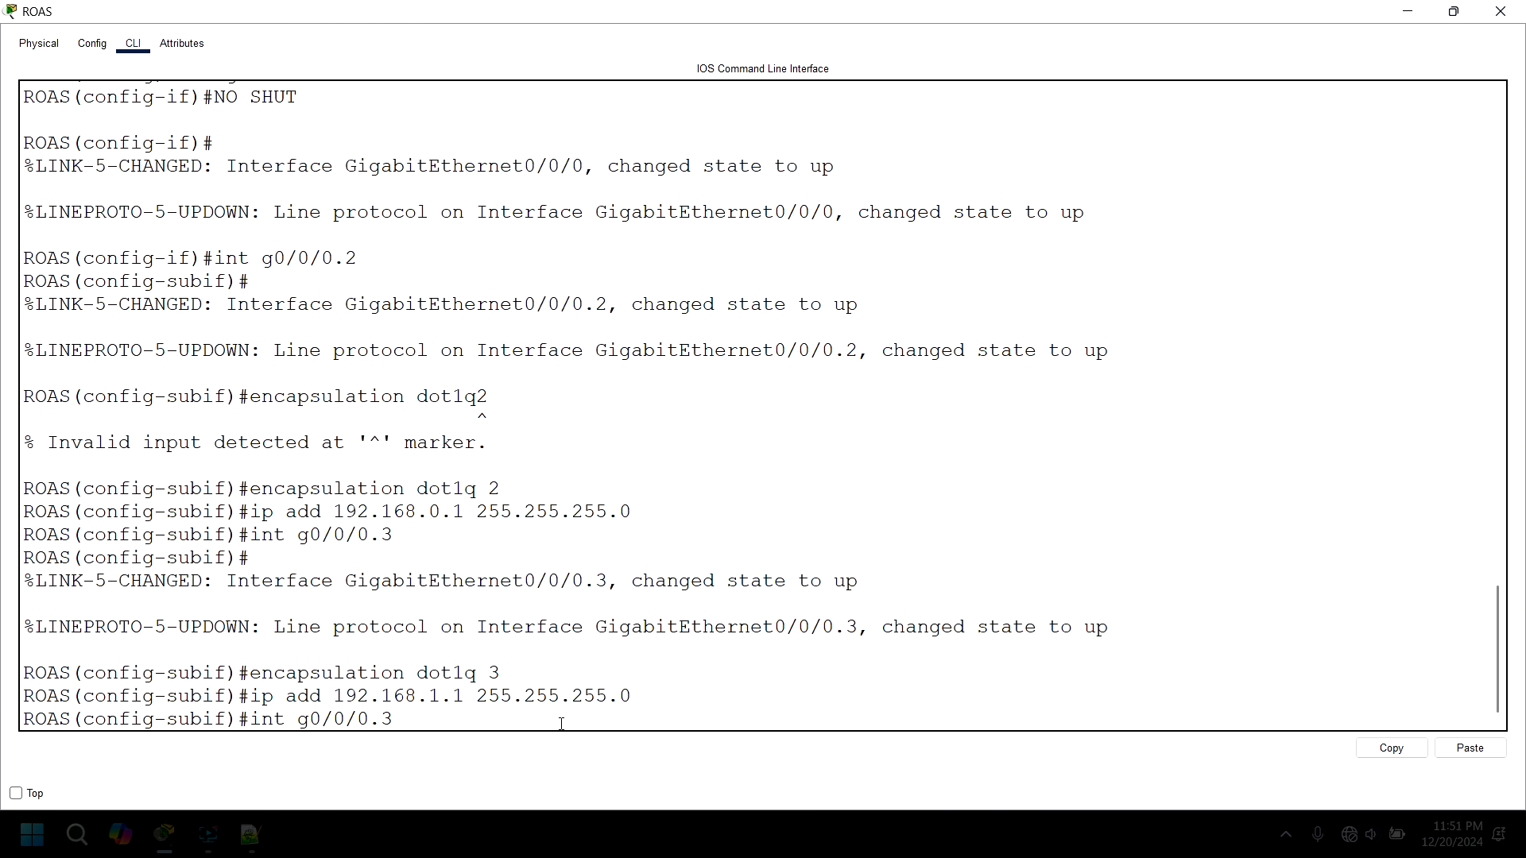
key(BackSpace)
text(4)
key(Return)
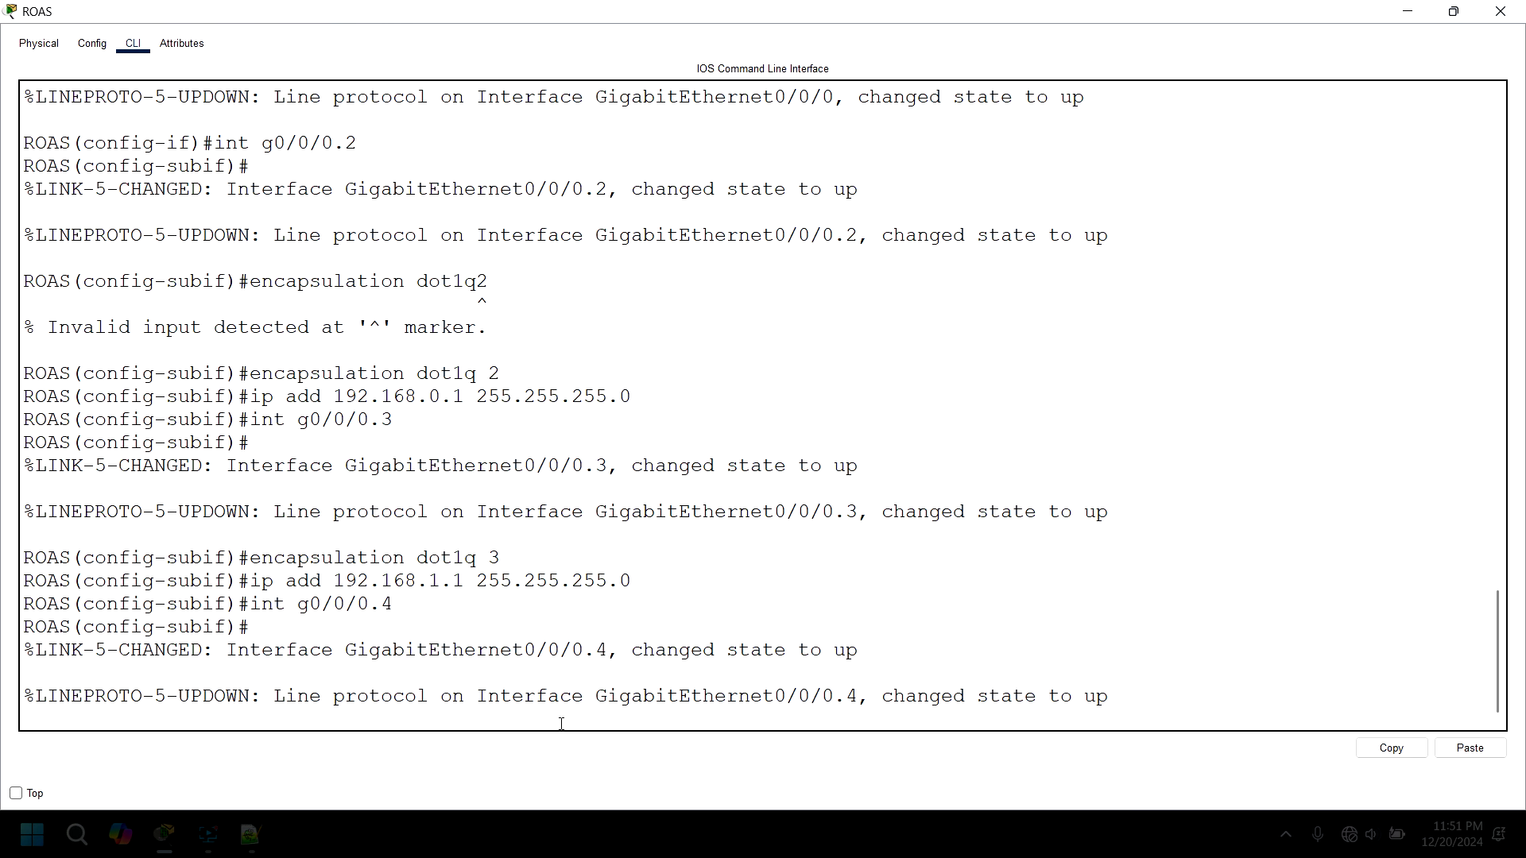
key(Return)
Set dot1q encapsulation for VLAN 4 on subinterface g0/0/0.4 by editing the recalled encapsulation command
key(Up)
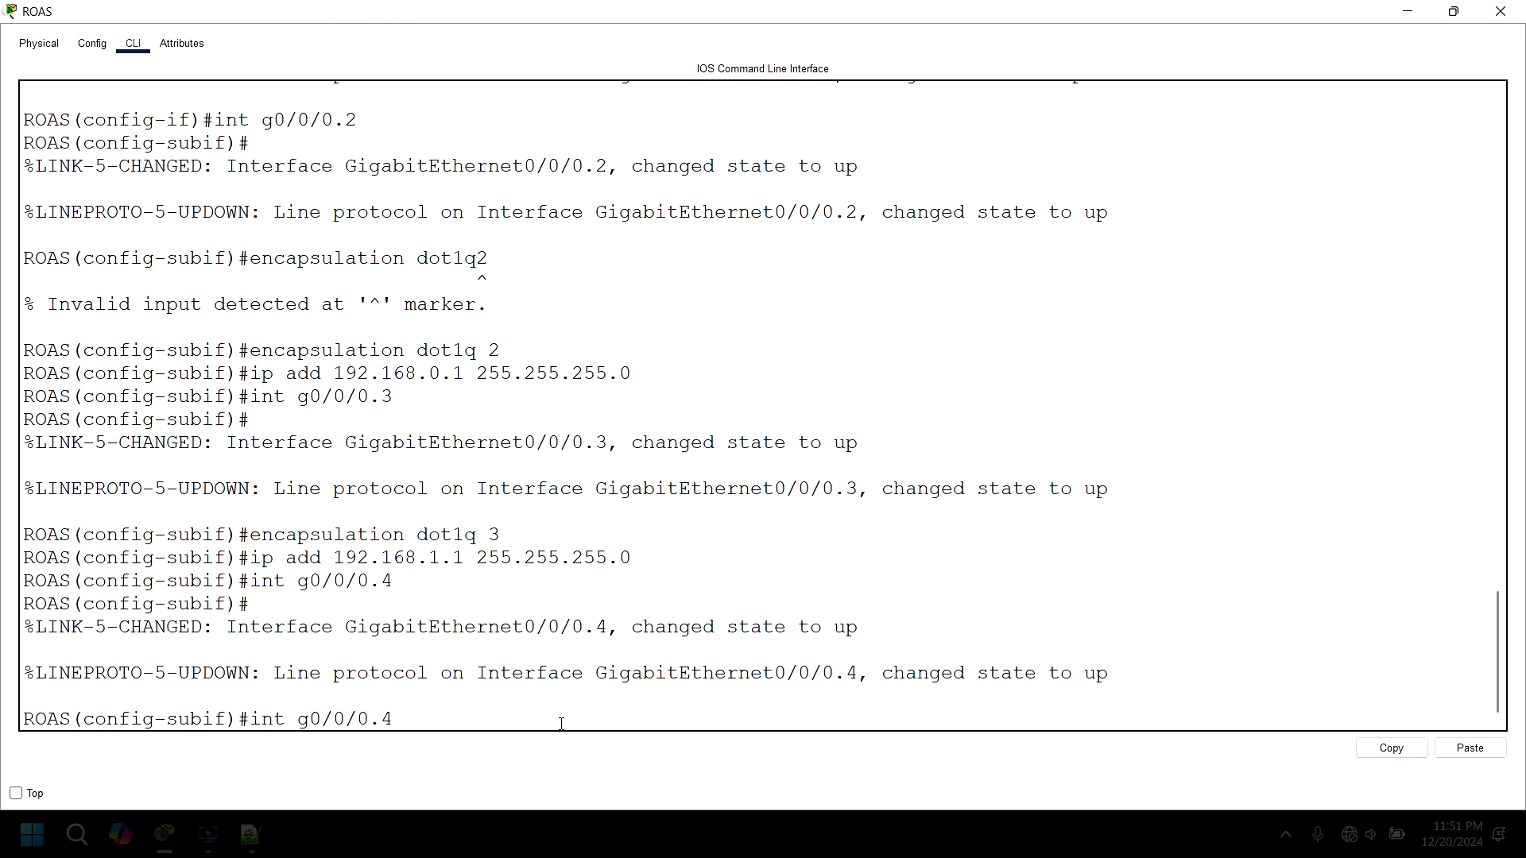
key(Up)
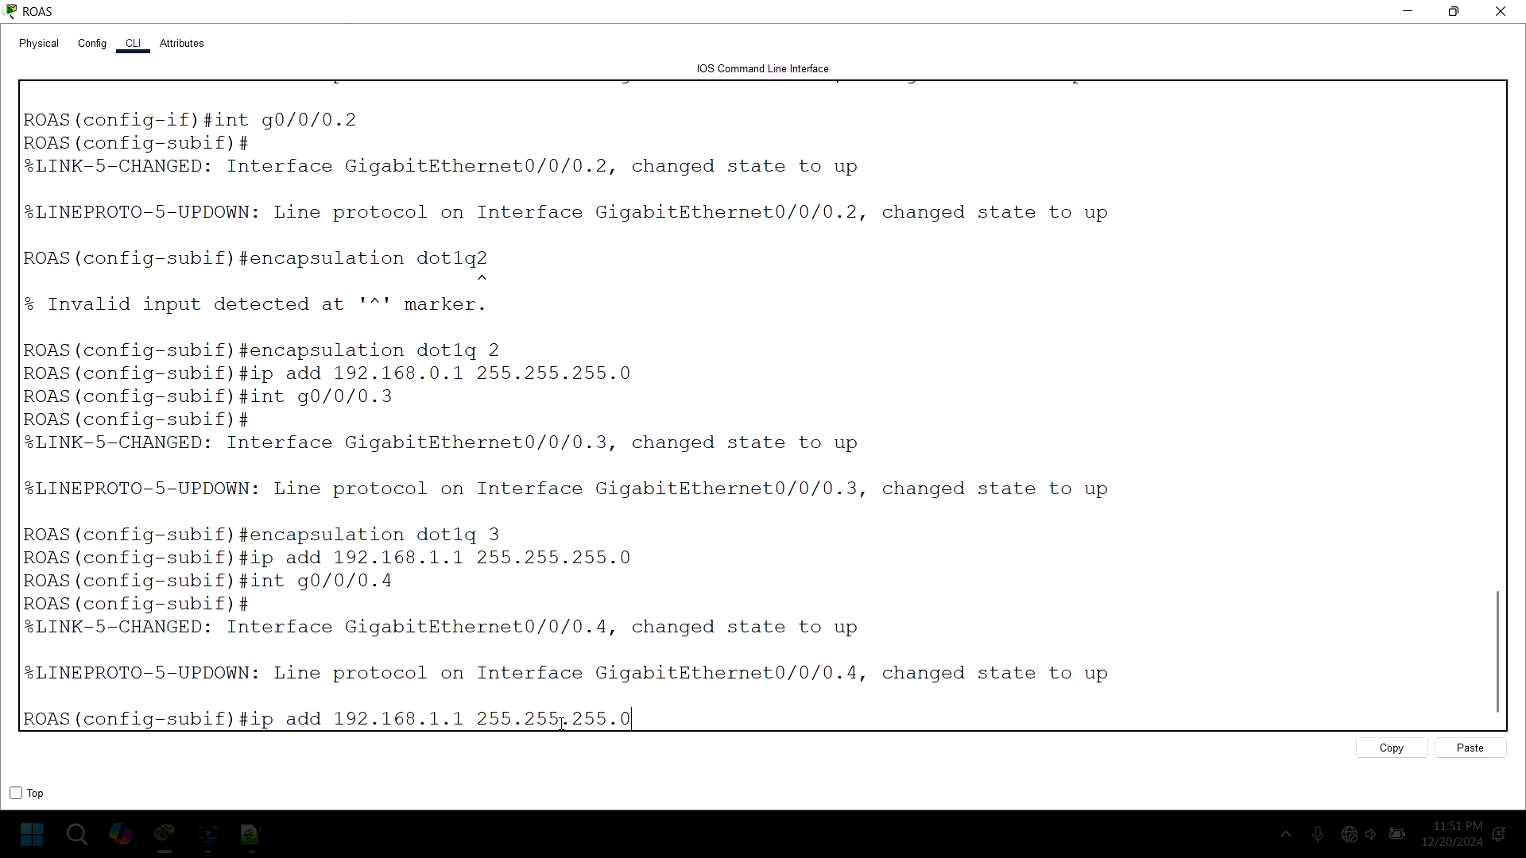
key(Up)
key(BackSpace)
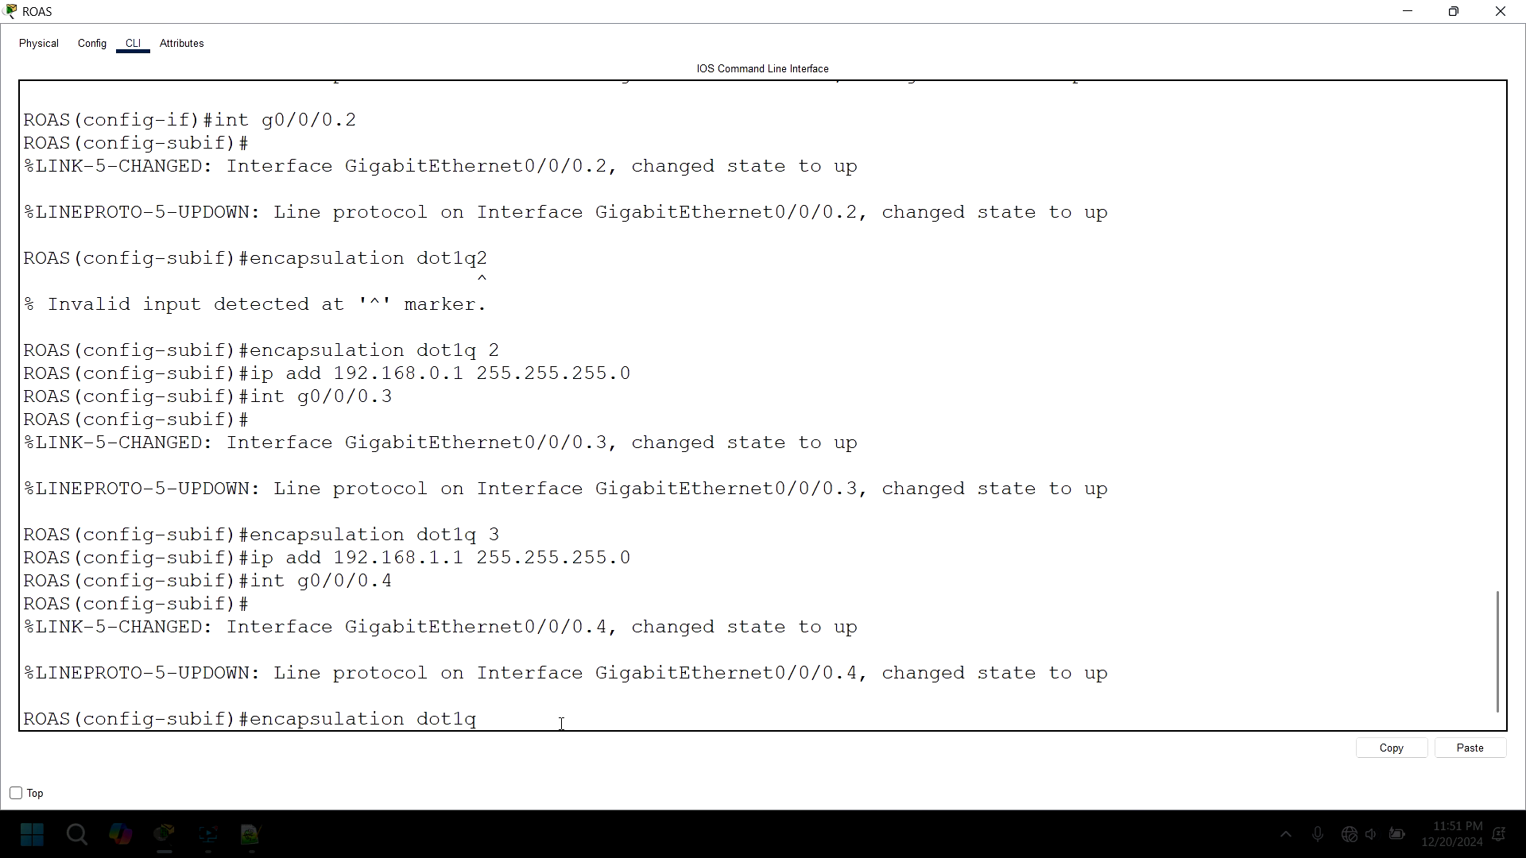
text(4)
key(Return)
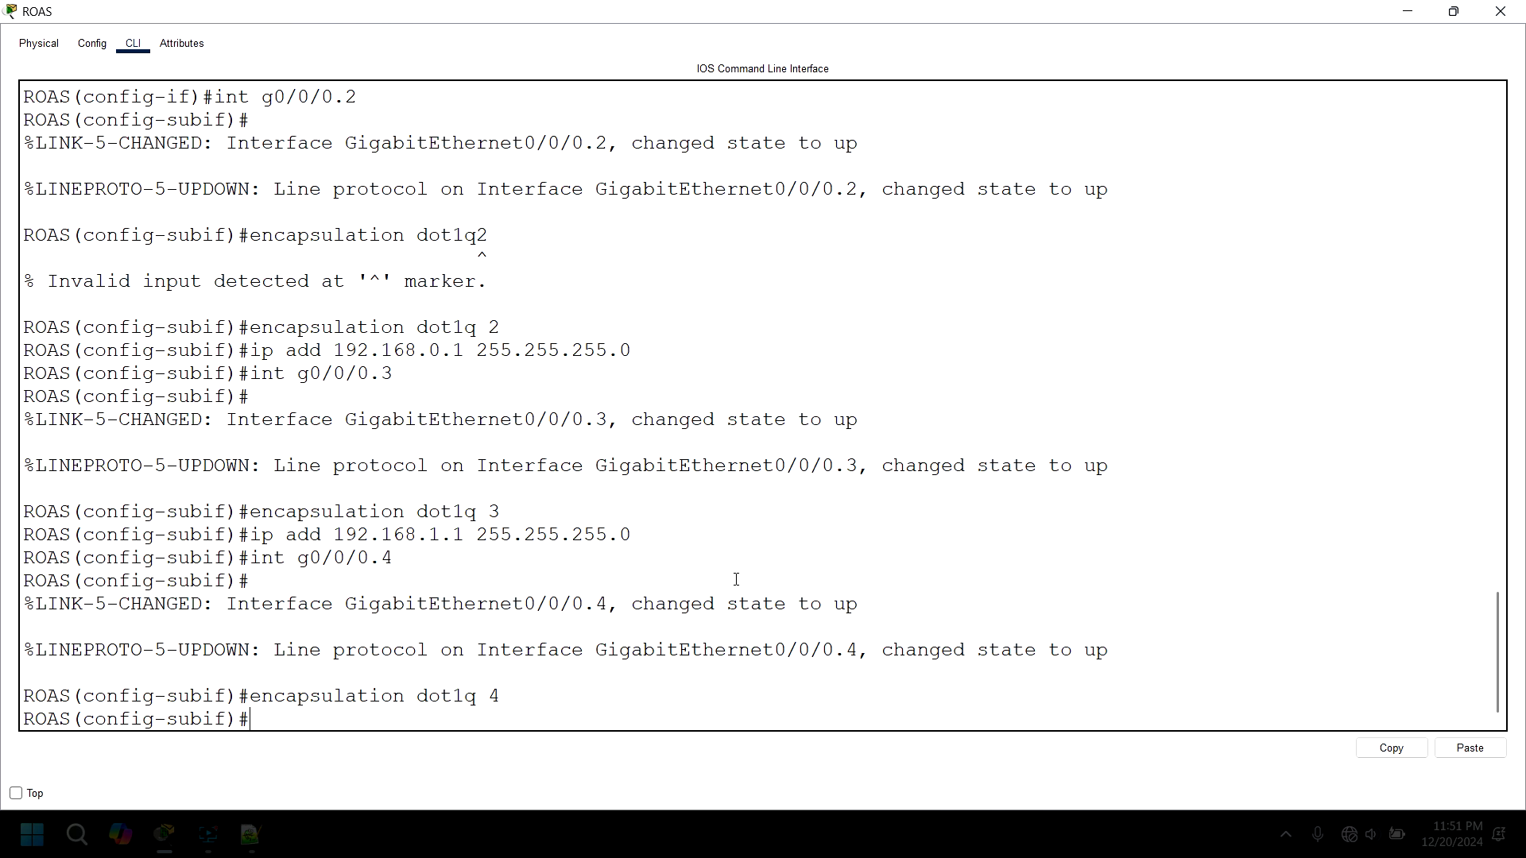
Leave the router's command line and set PC4's IPv4 default gateway to 192.168.2.1
click(1408, 11)
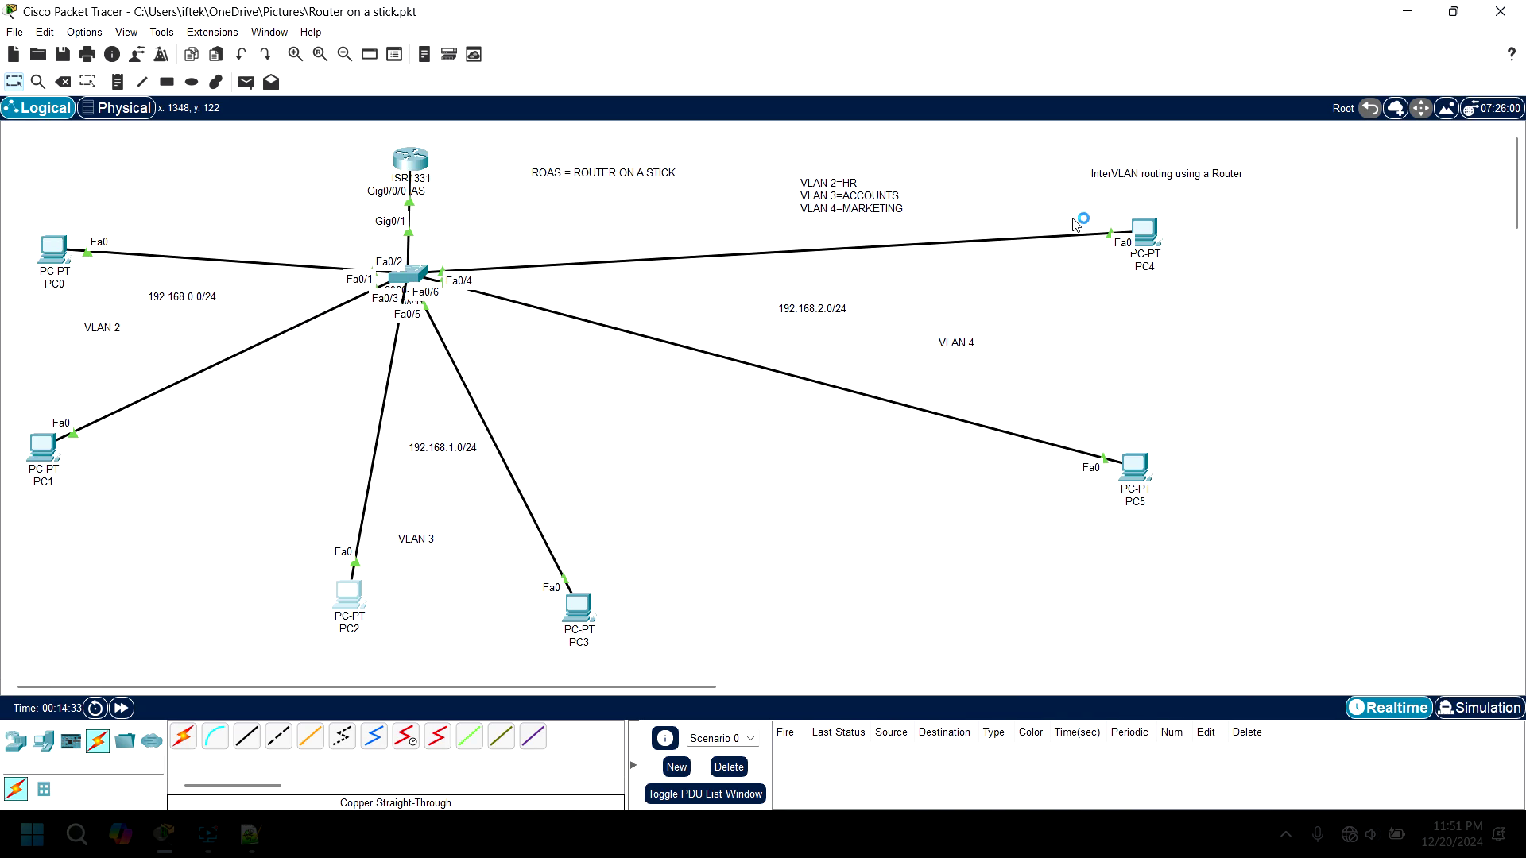
click(1145, 238)
click(1157, 164)
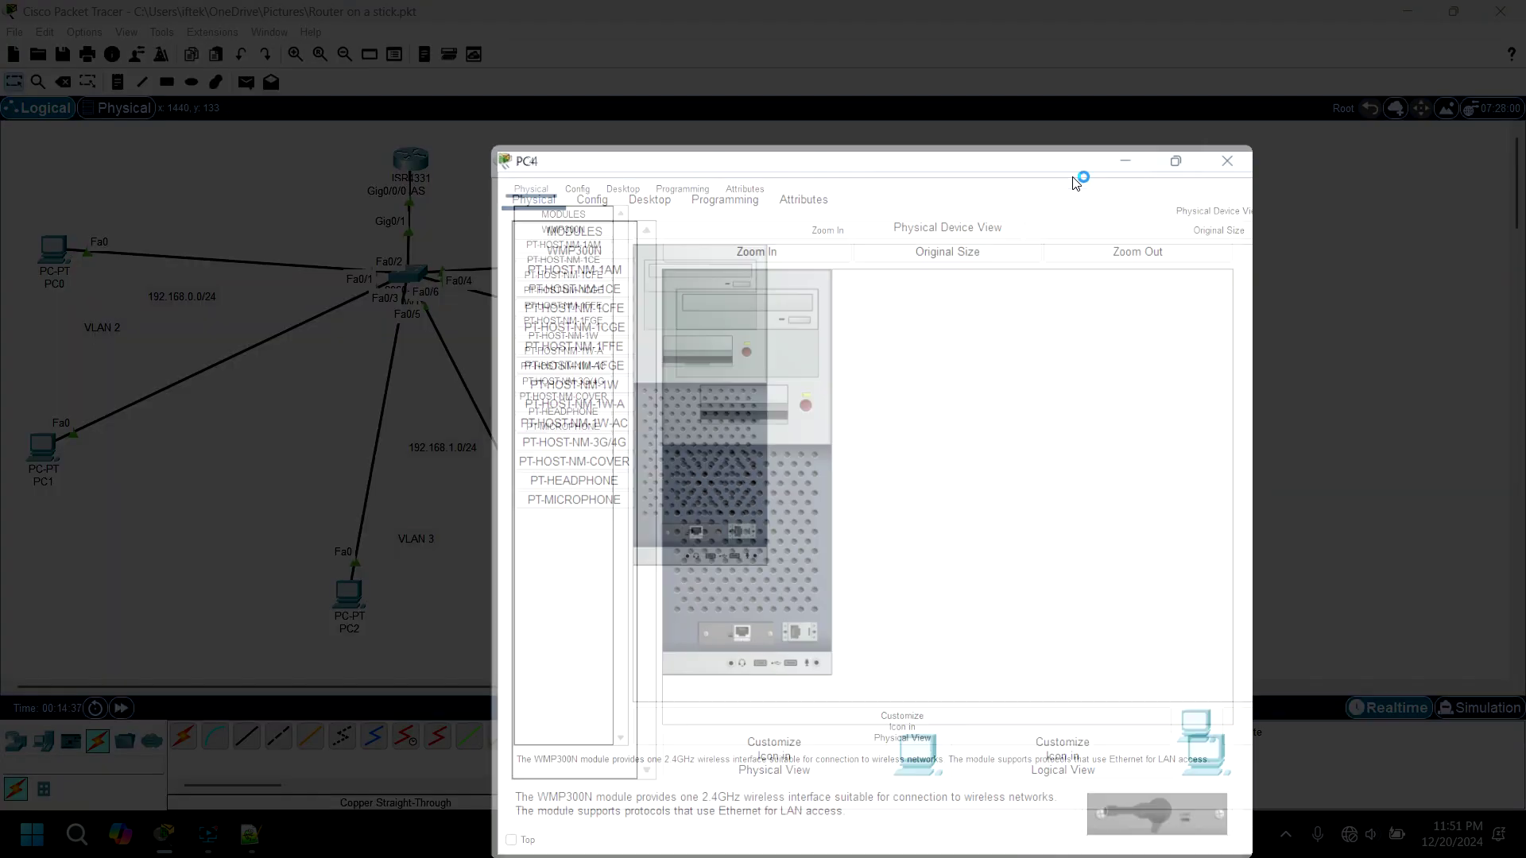
click(144, 43)
click(188, 121)
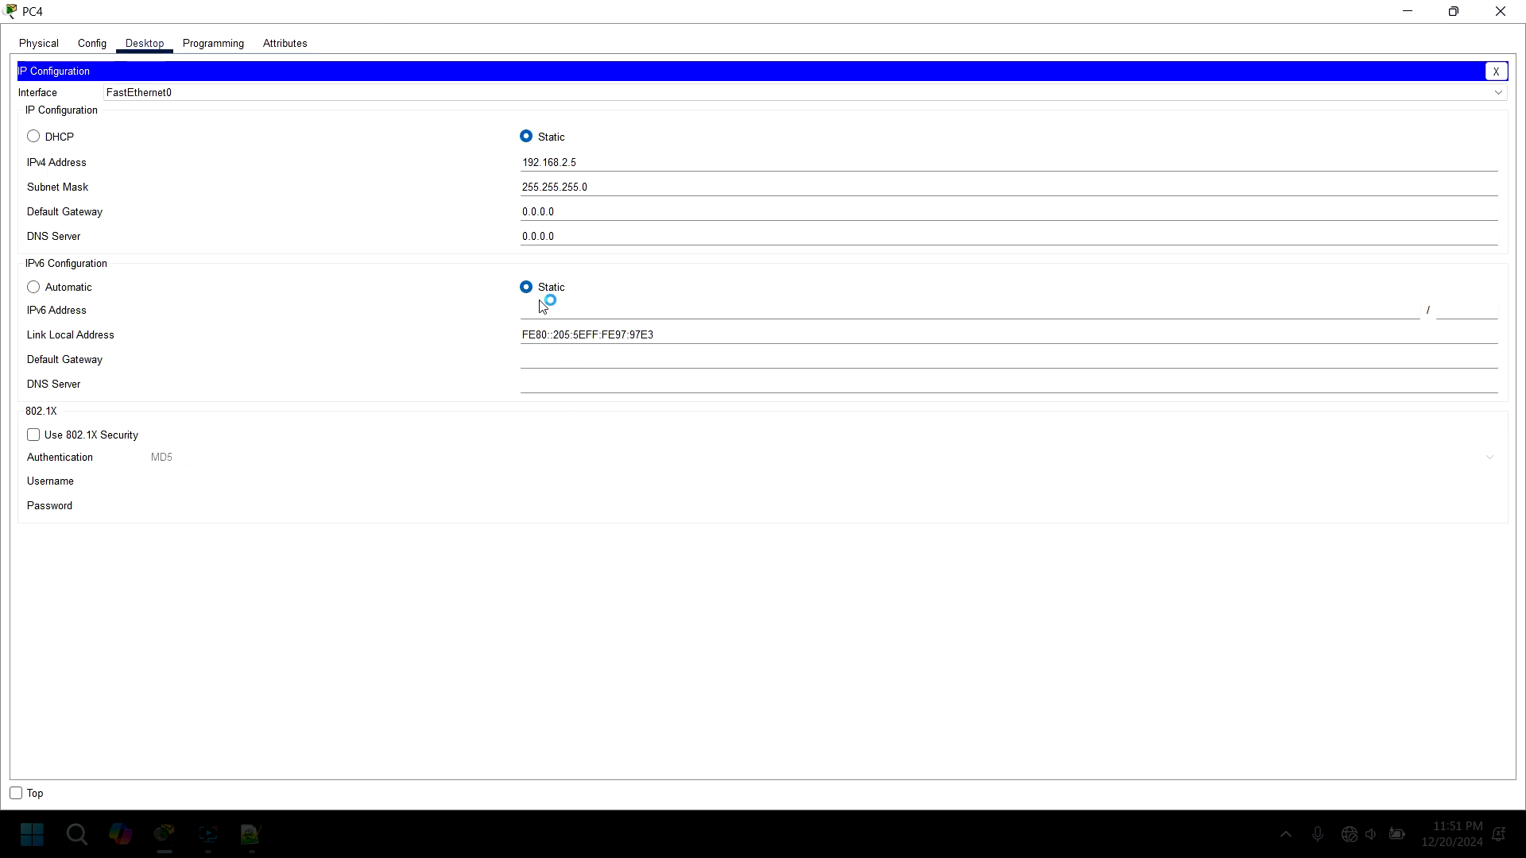
drag(565, 212, 426, 193)
text(1)
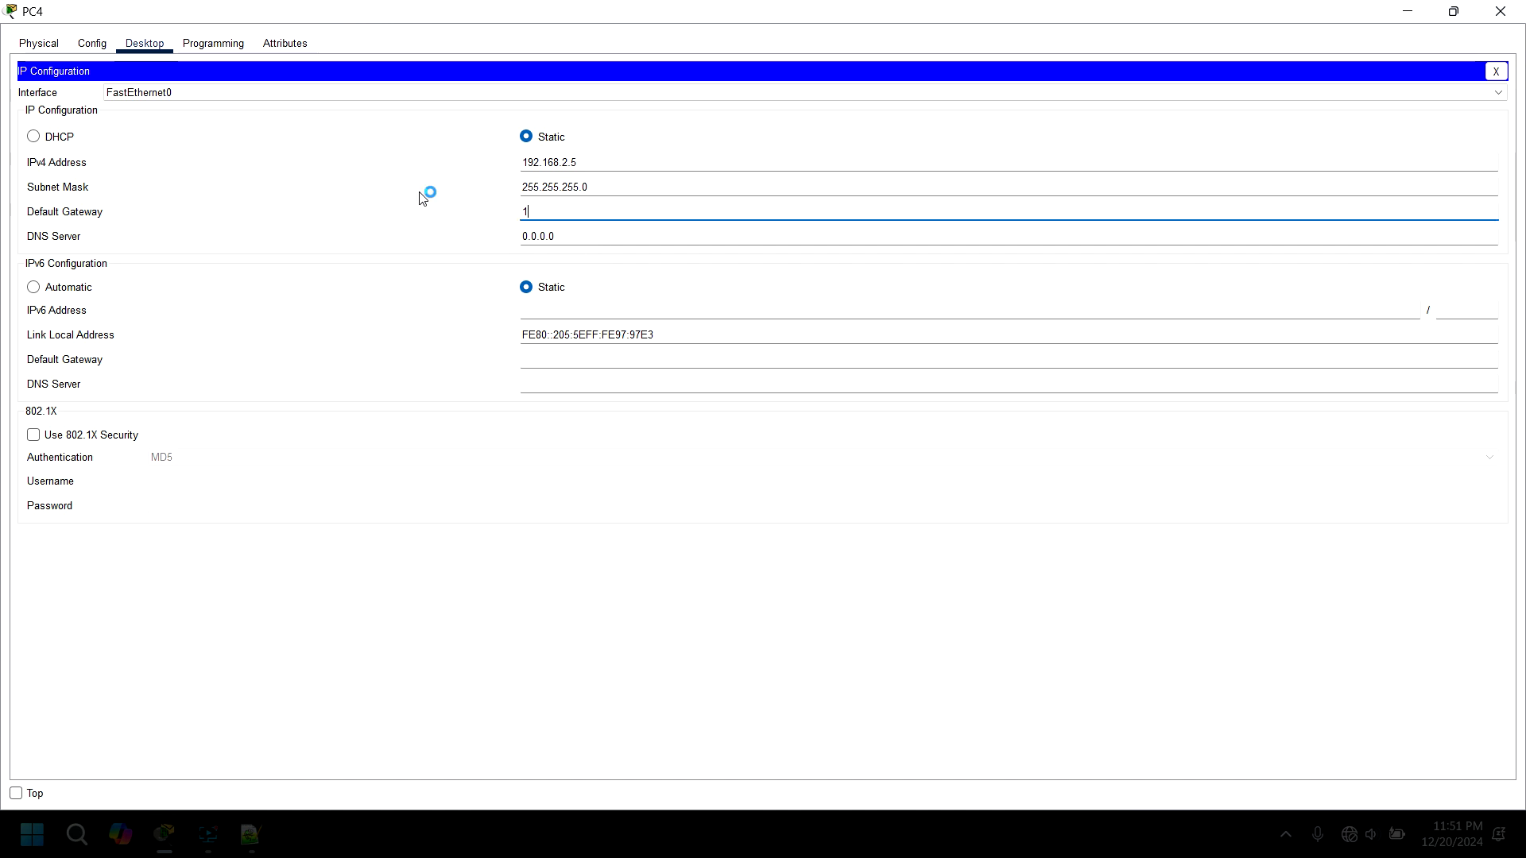
text(92.168.2.1)
Copy the default gateway address 192.168.2.1 from PC4's IP configuration and close its window
drag(578, 212, 509, 211)
right_click(557, 217)
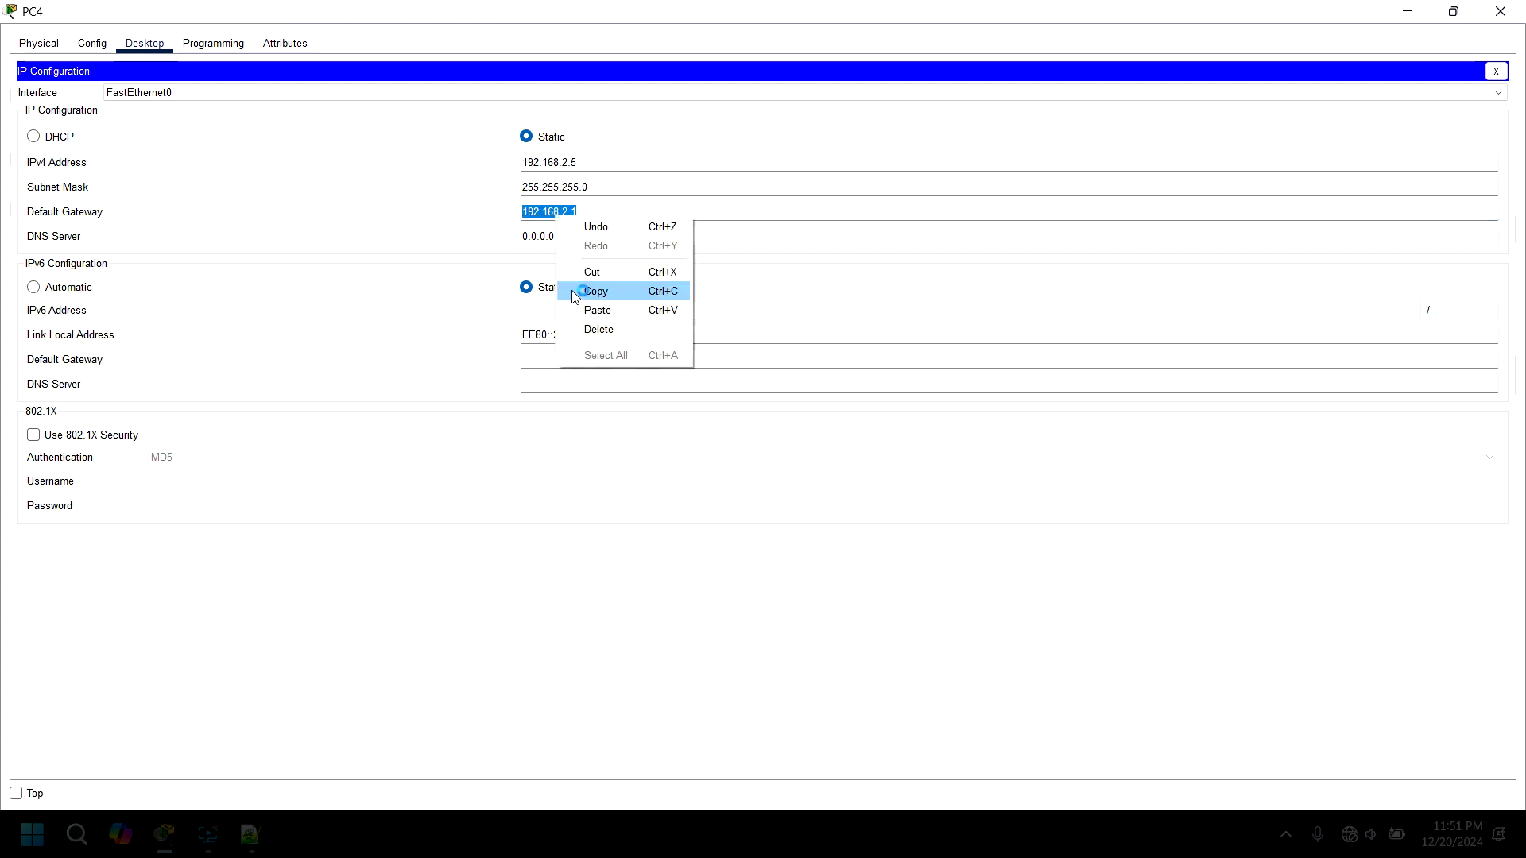
click(575, 296)
click(1501, 11)
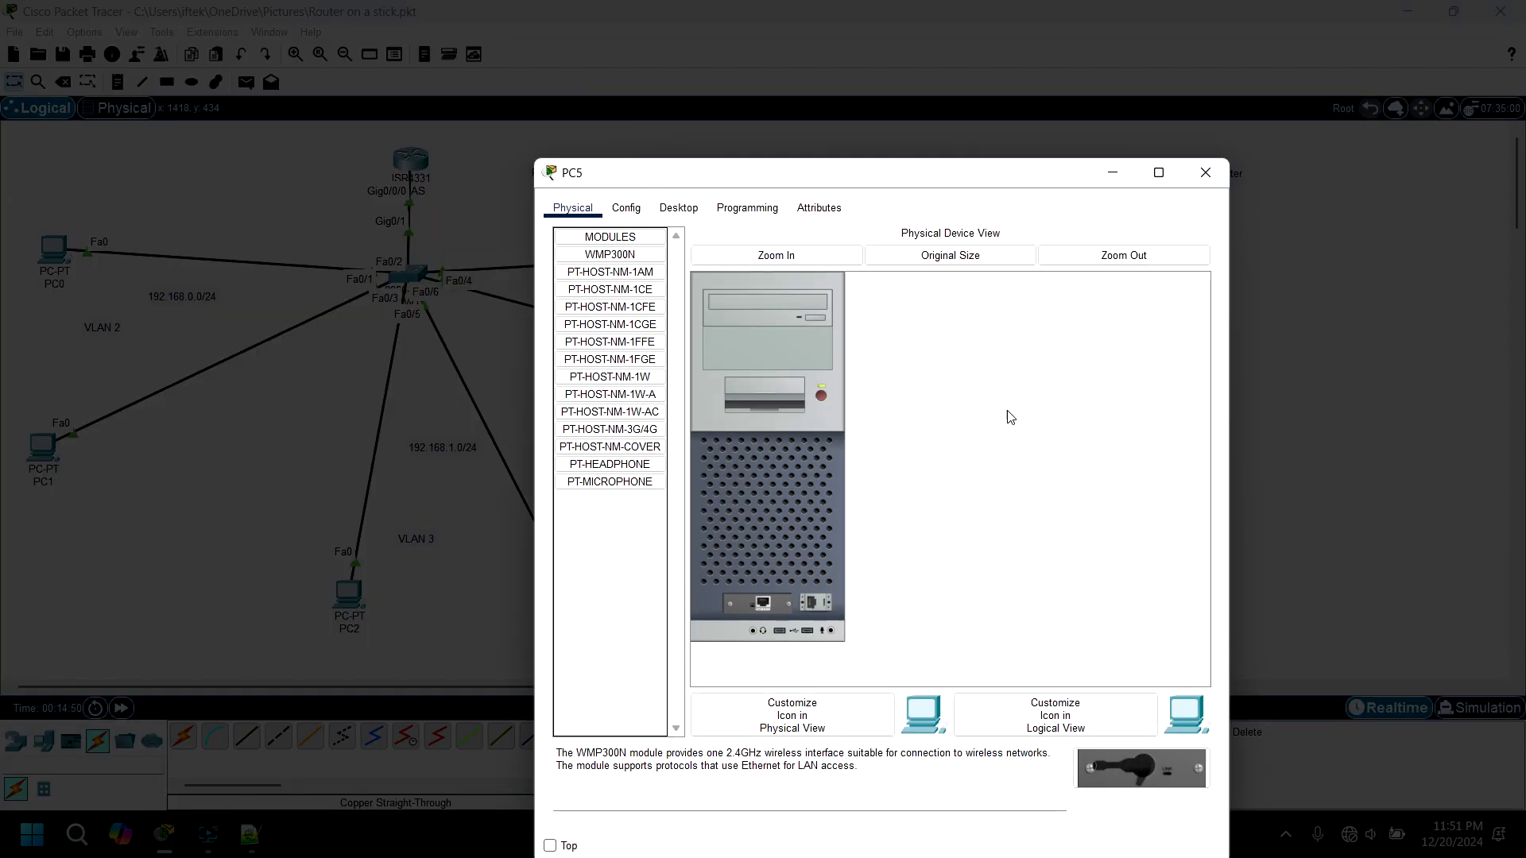
Paste the copied address 192.168.2.1 as PC5's IPv4 default gateway and close its window
click(1166, 170)
click(144, 42)
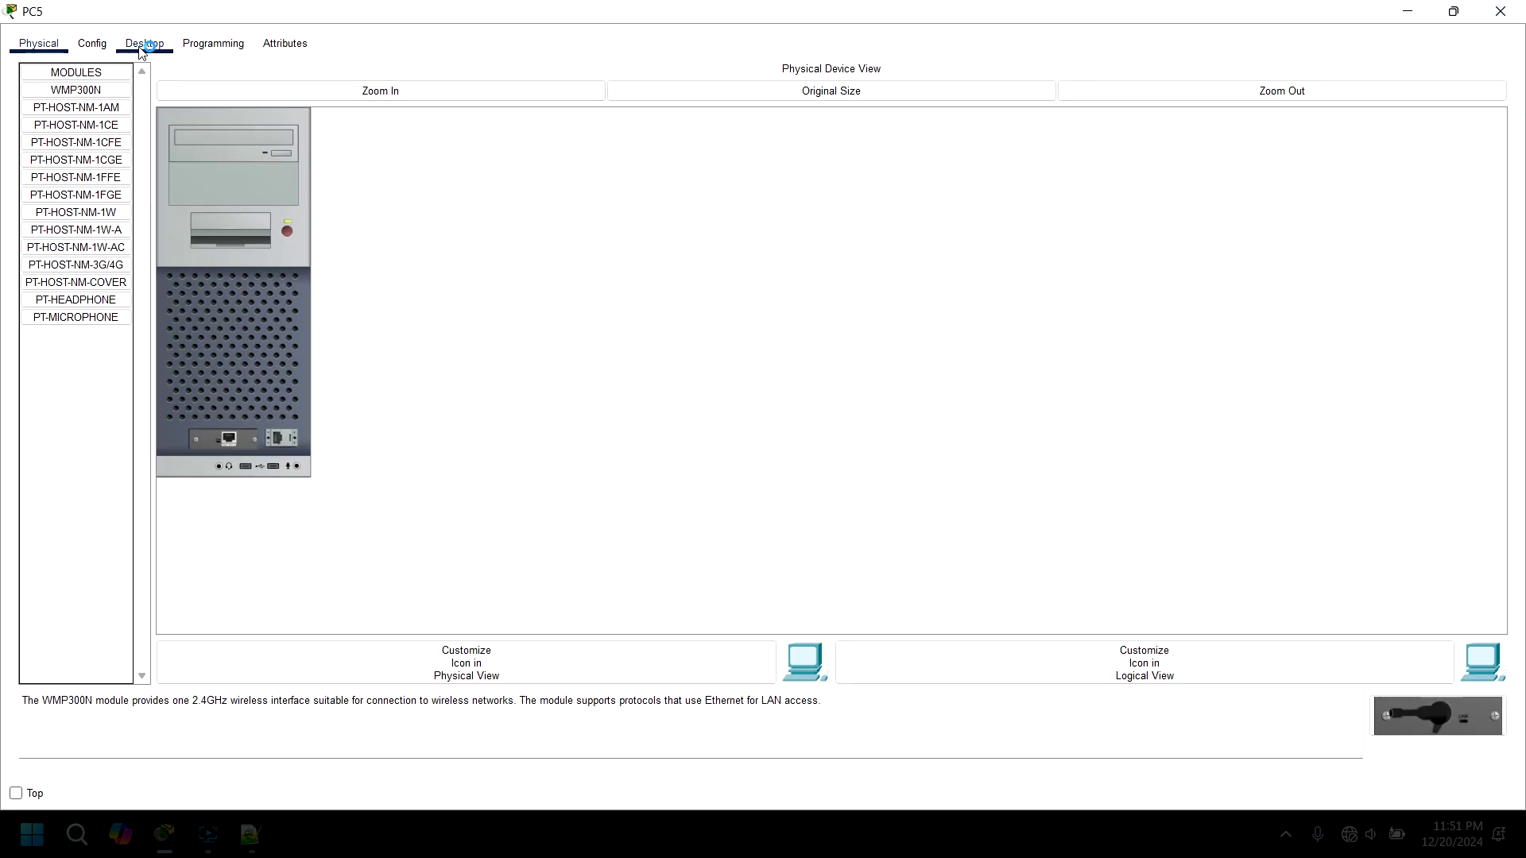
click(193, 113)
drag(555, 212, 443, 208)
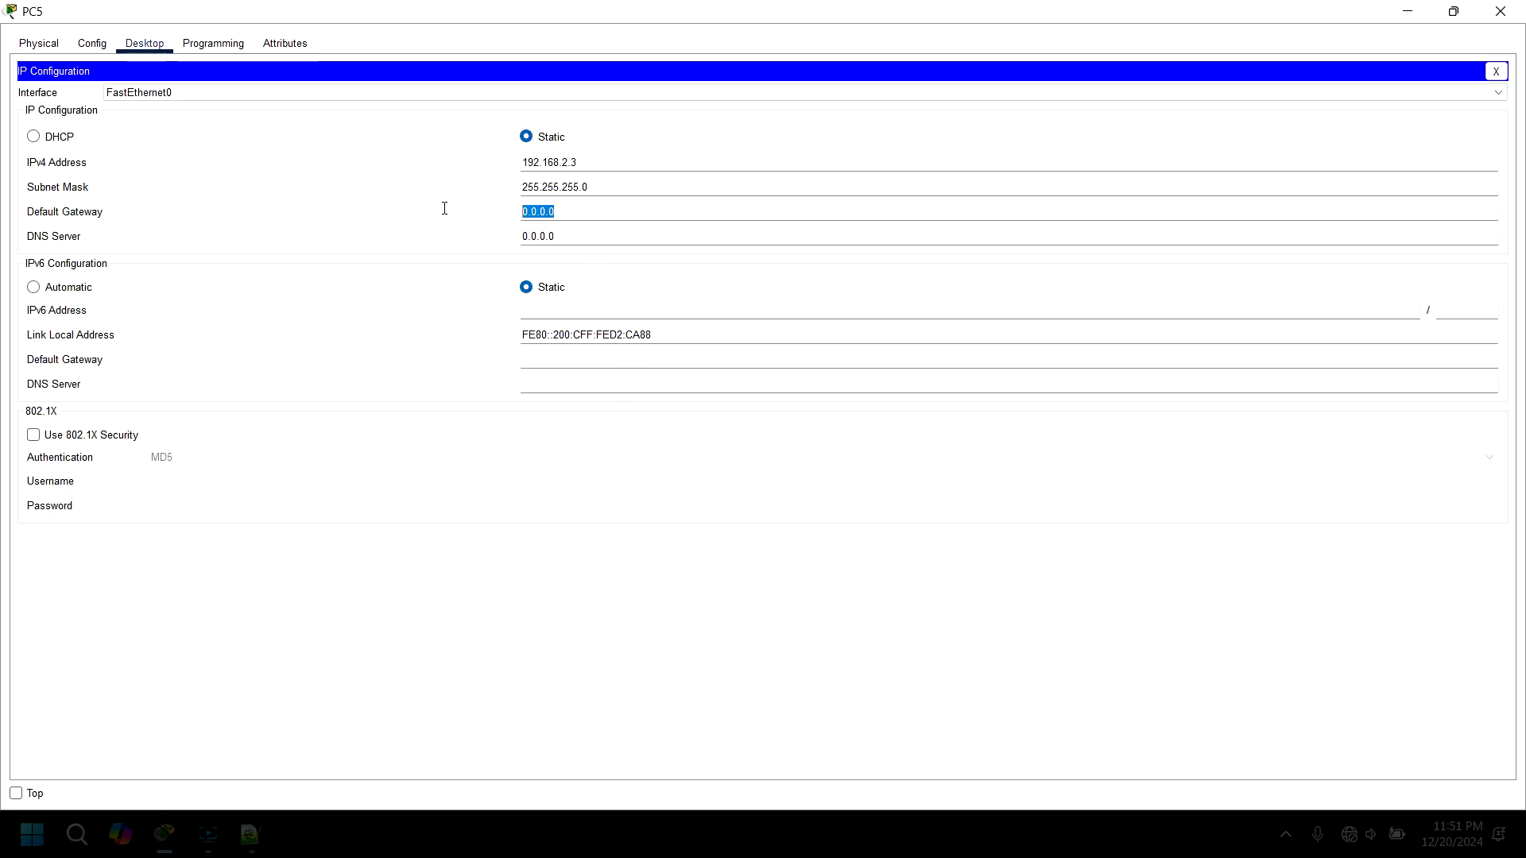
right_click(536, 213)
click(582, 307)
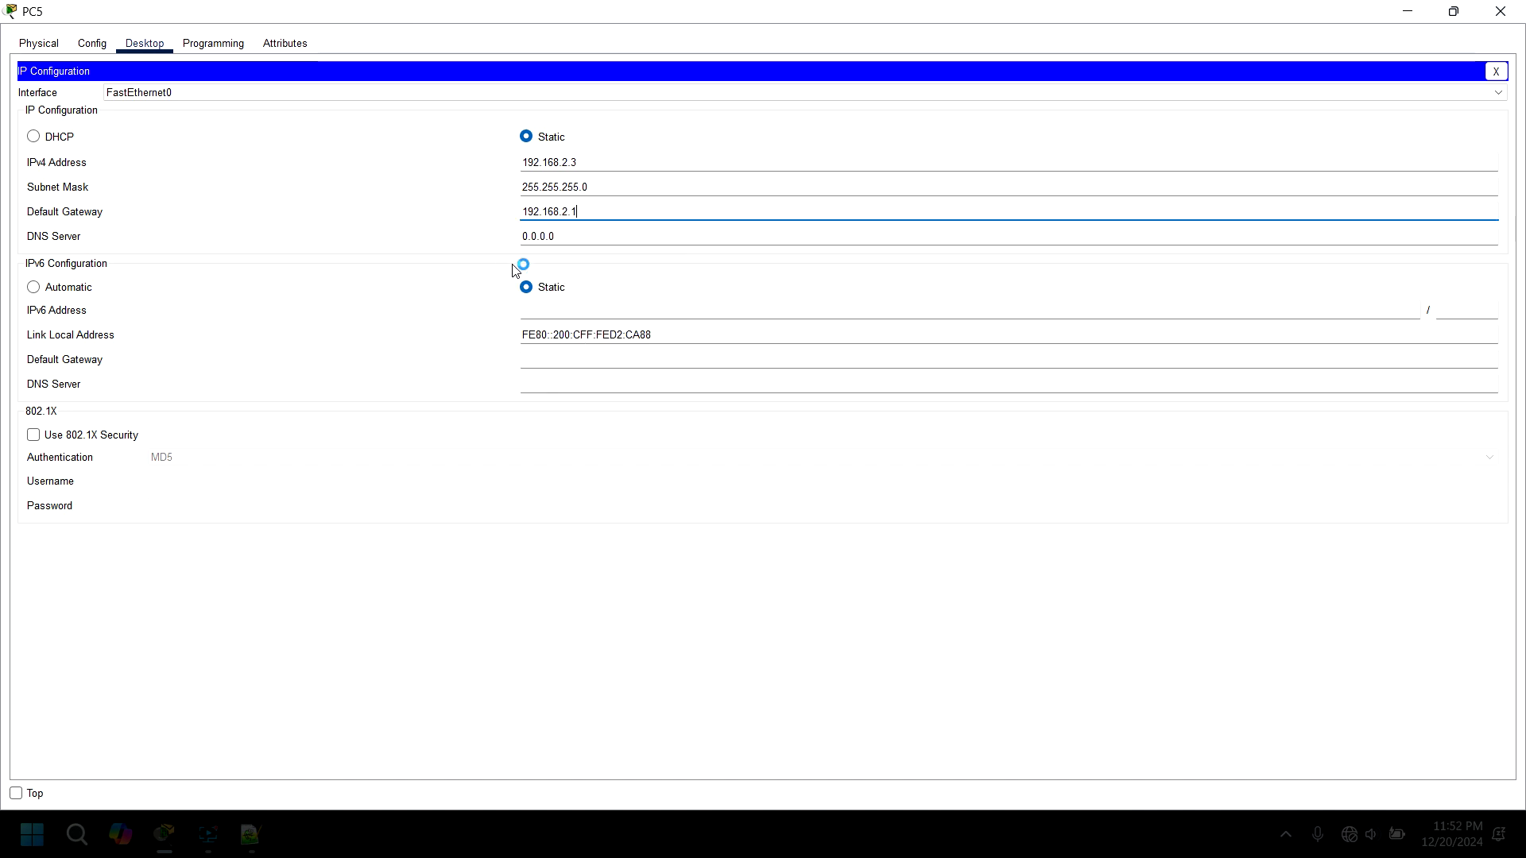
click(1500, 11)
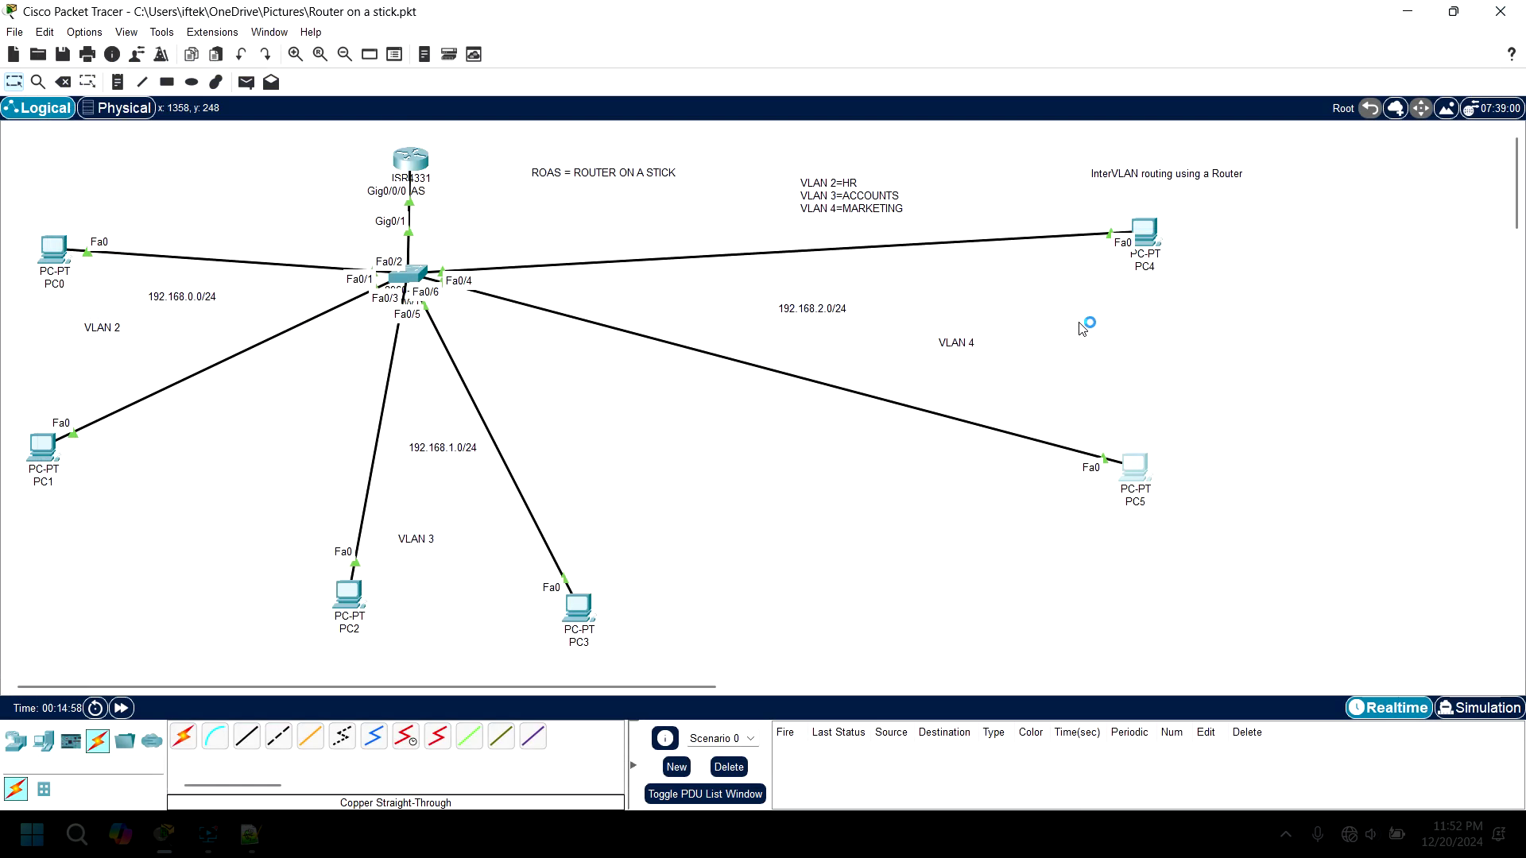
Return to the router's command line, assign 192.168.2.1 with mask 255.255.255.0 to subinterface g0/0/0.4 and exit subinterface mode
mouse_move(205, 837)
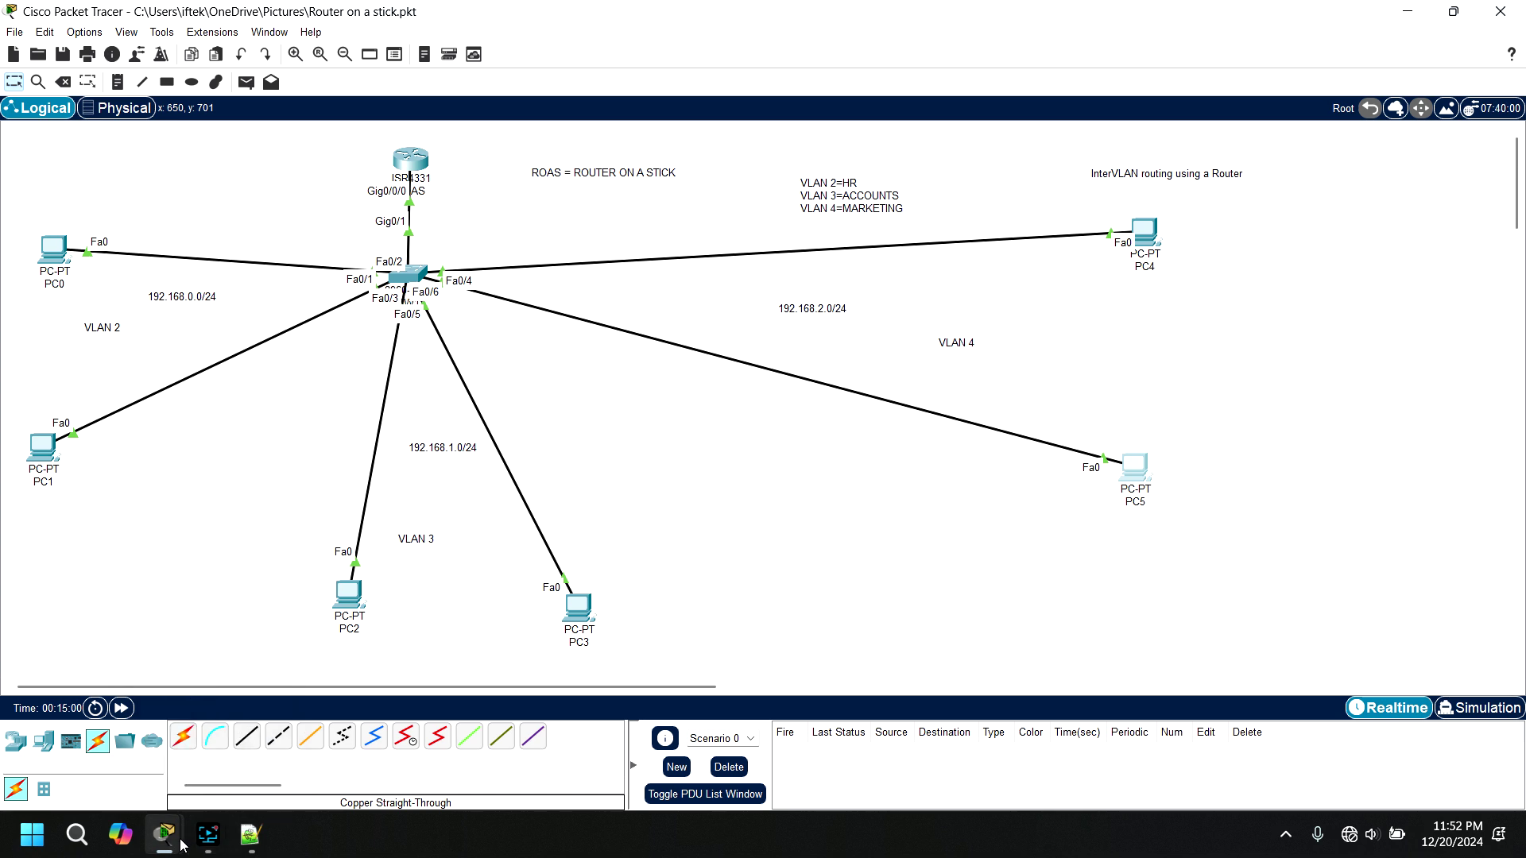
click(313, 727)
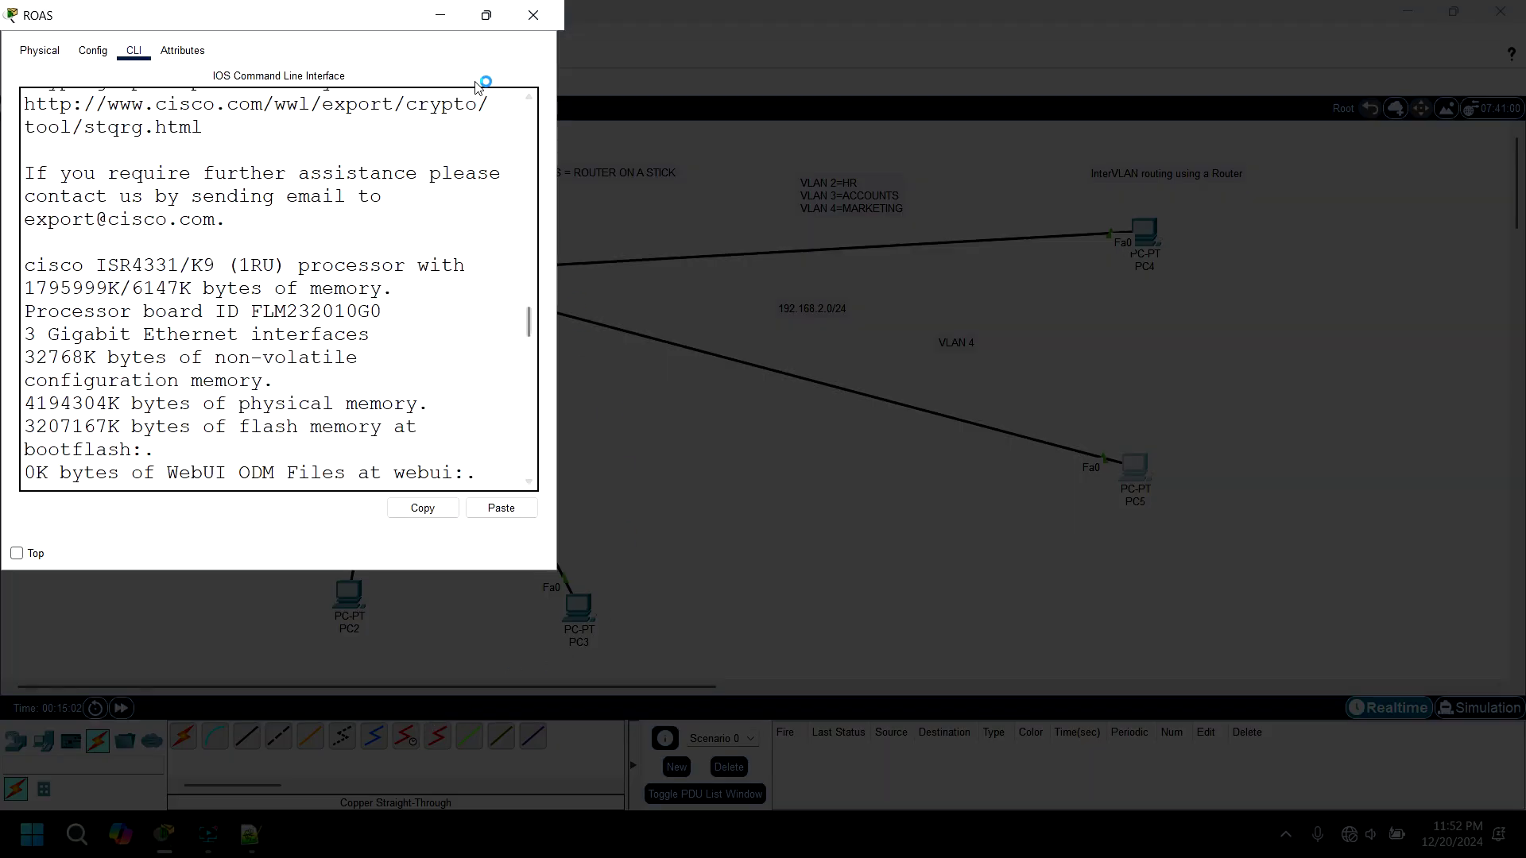
click(486, 15)
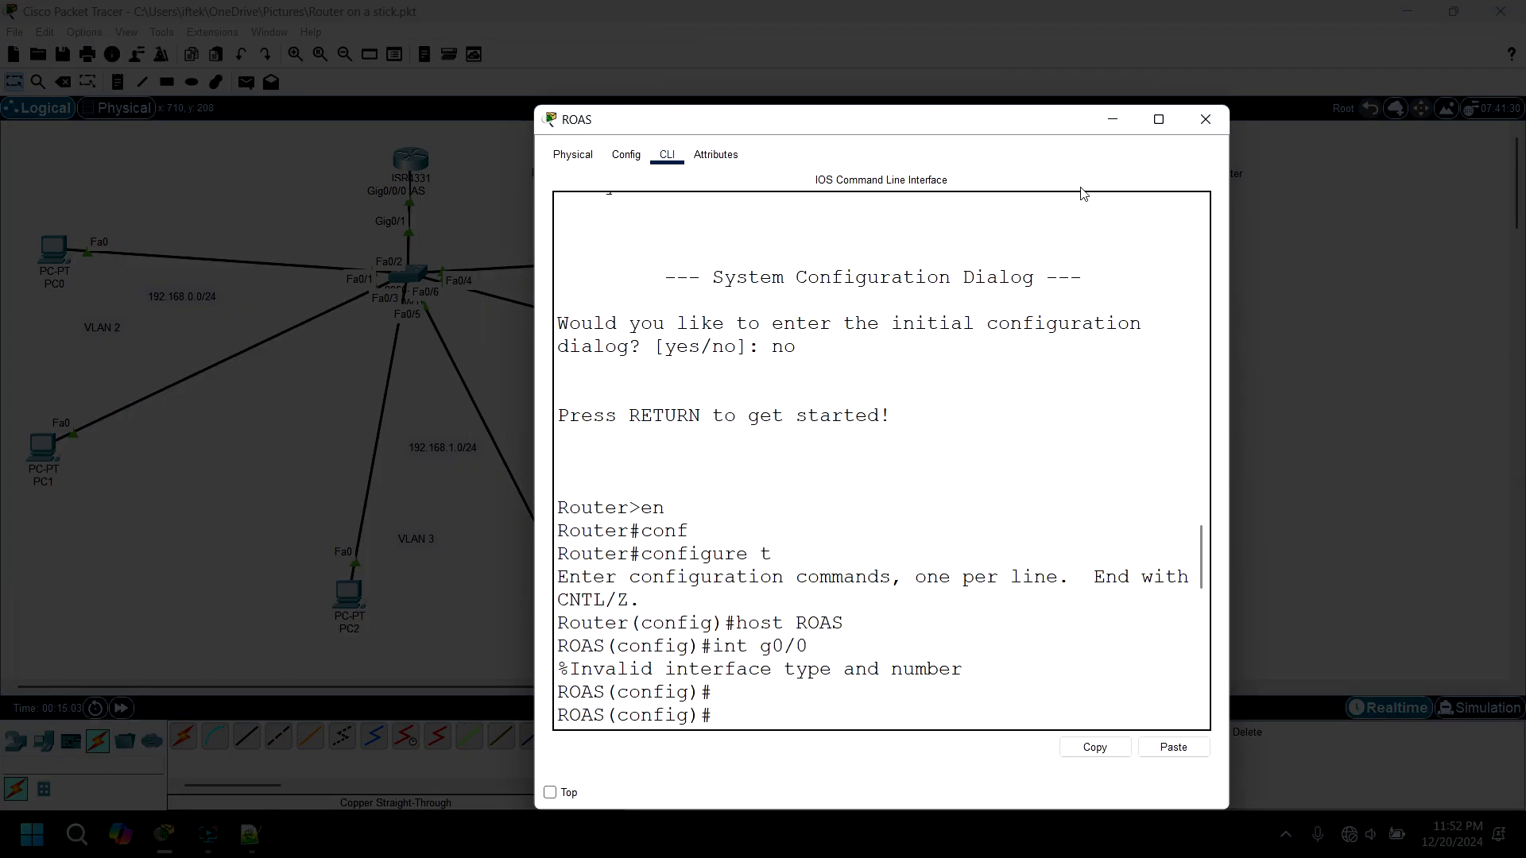
click(1159, 119)
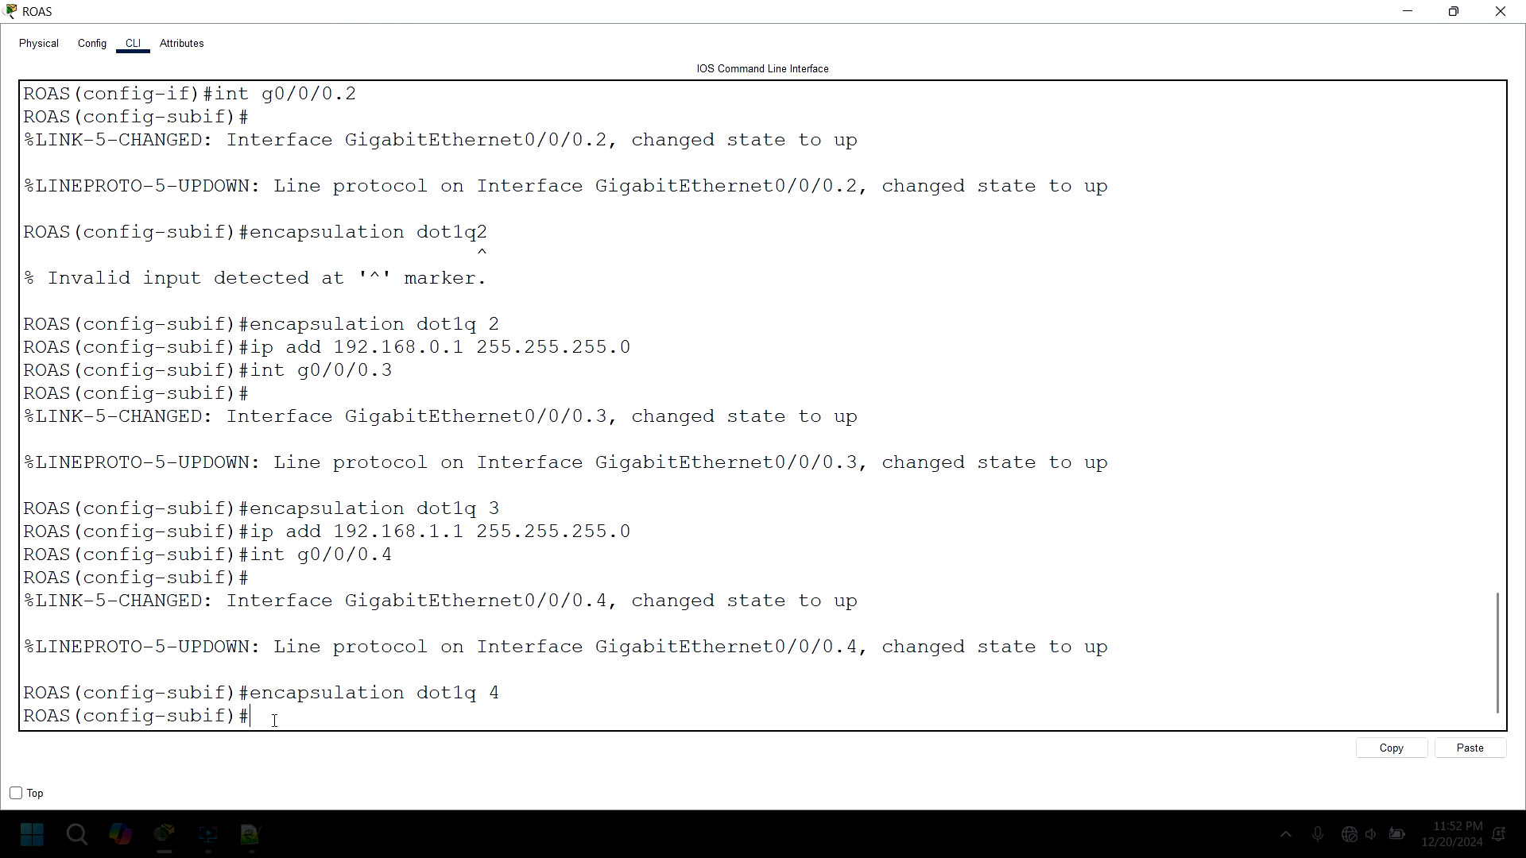
key(Up)
key(Up)
key(Up)
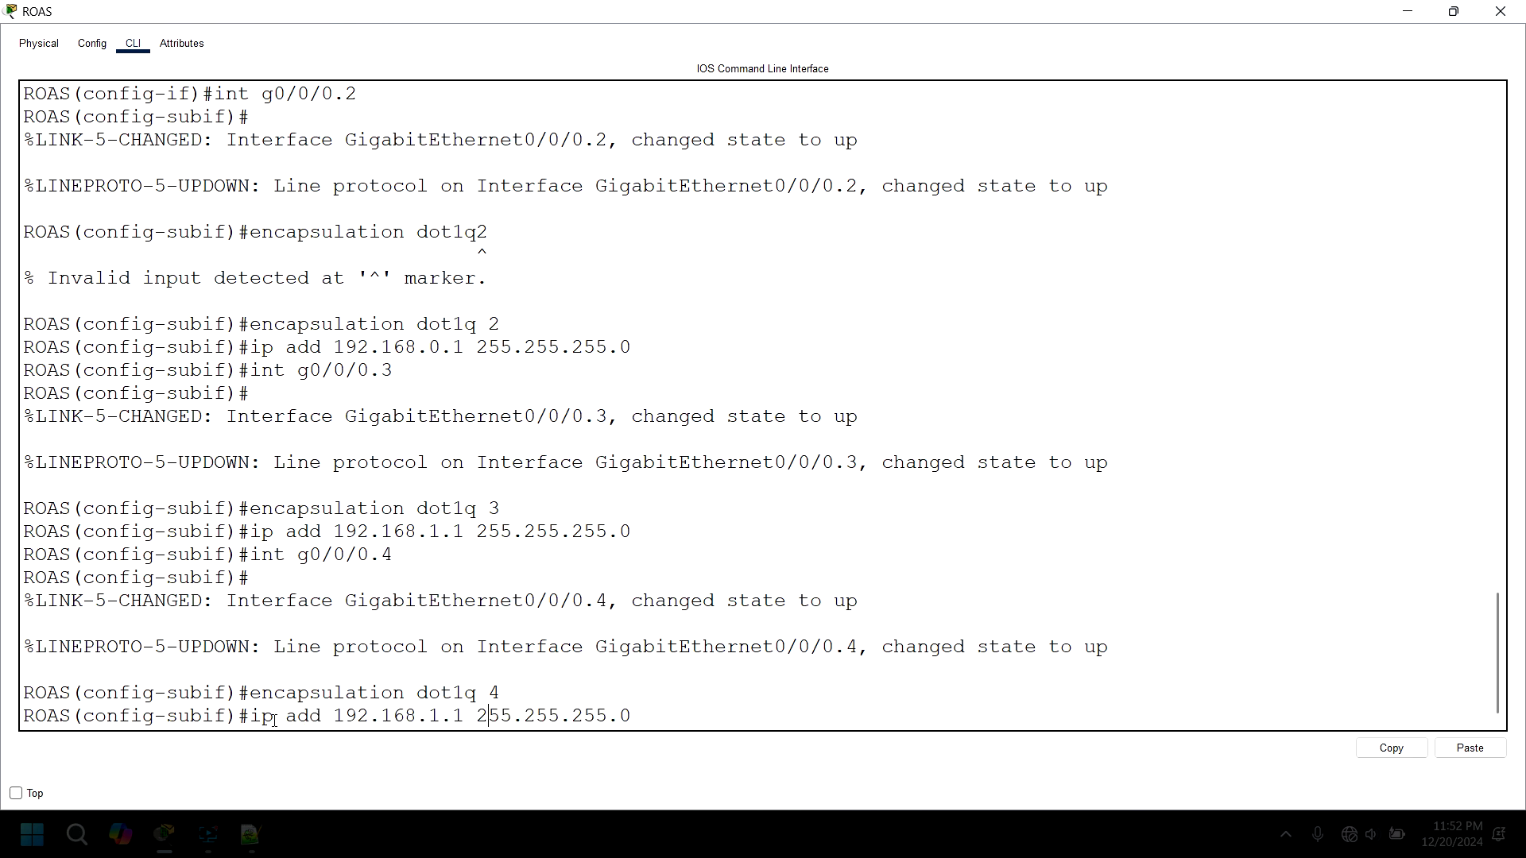
key(BackSpace)
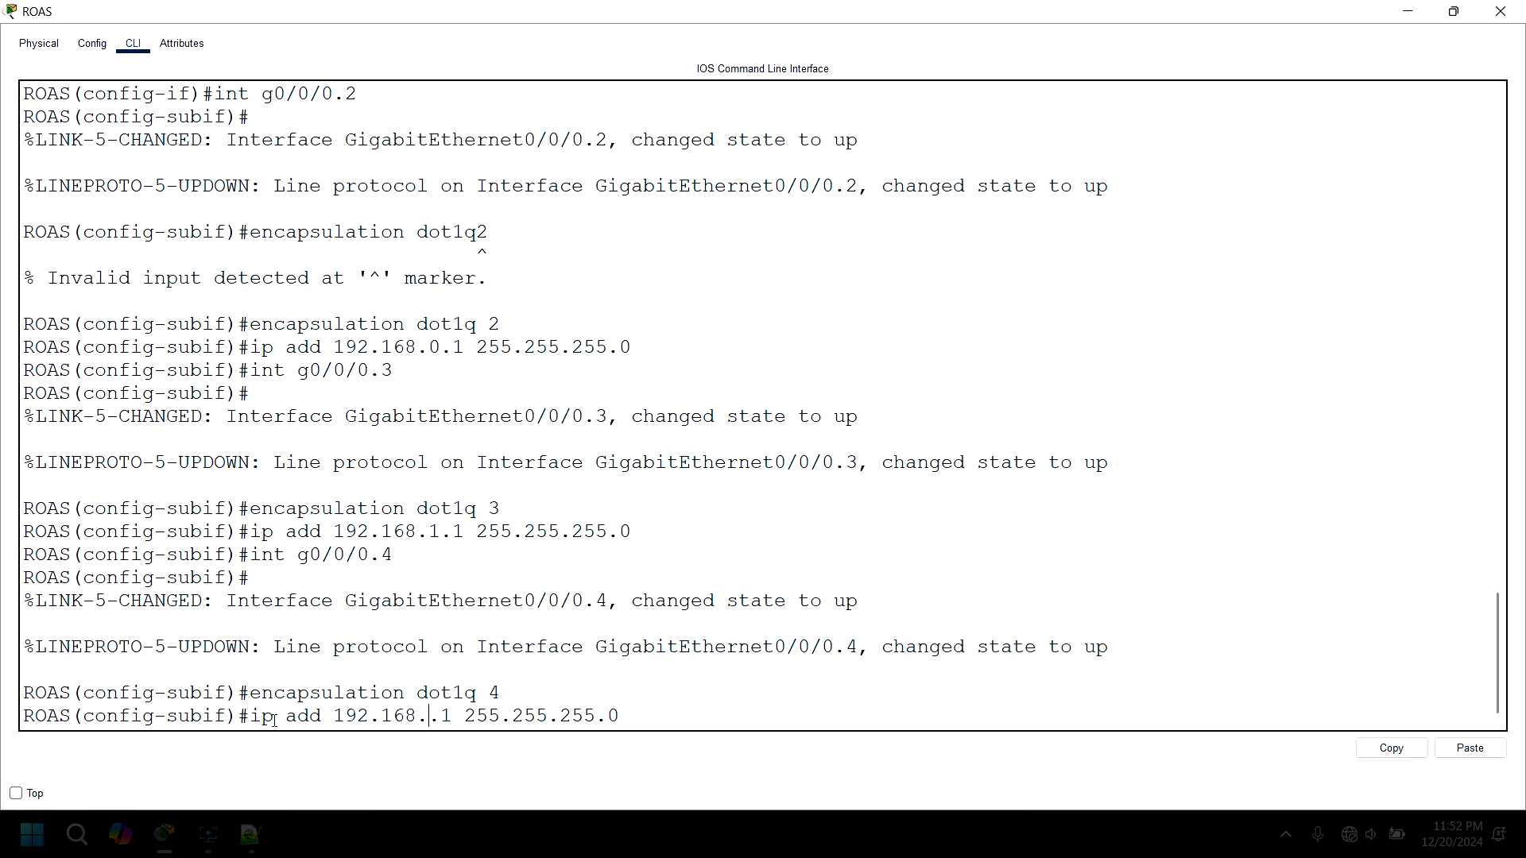
text(2)
key(Return)
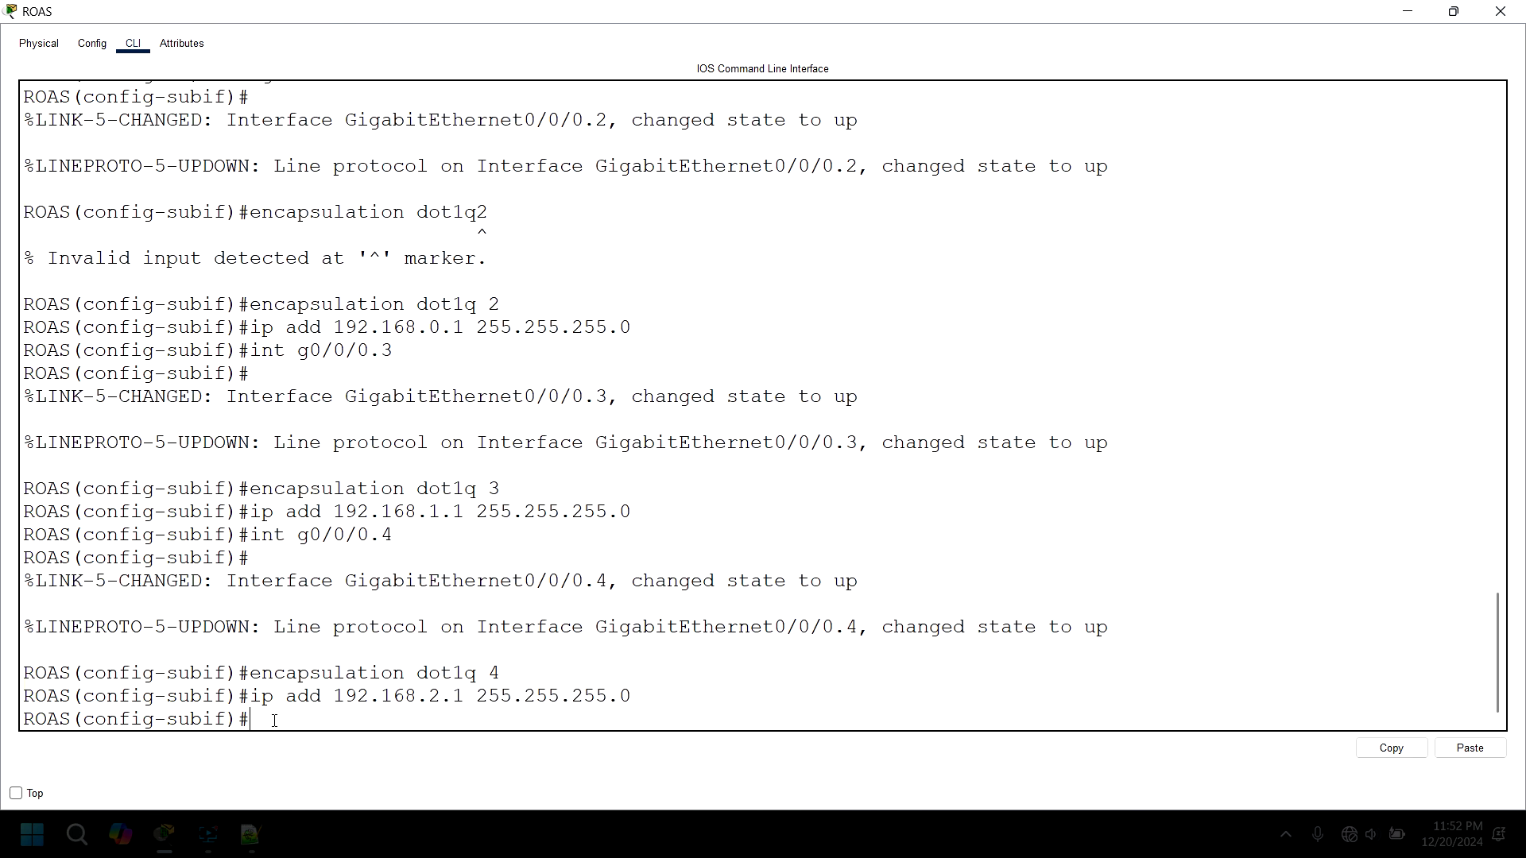
text(exit)
key(Return)
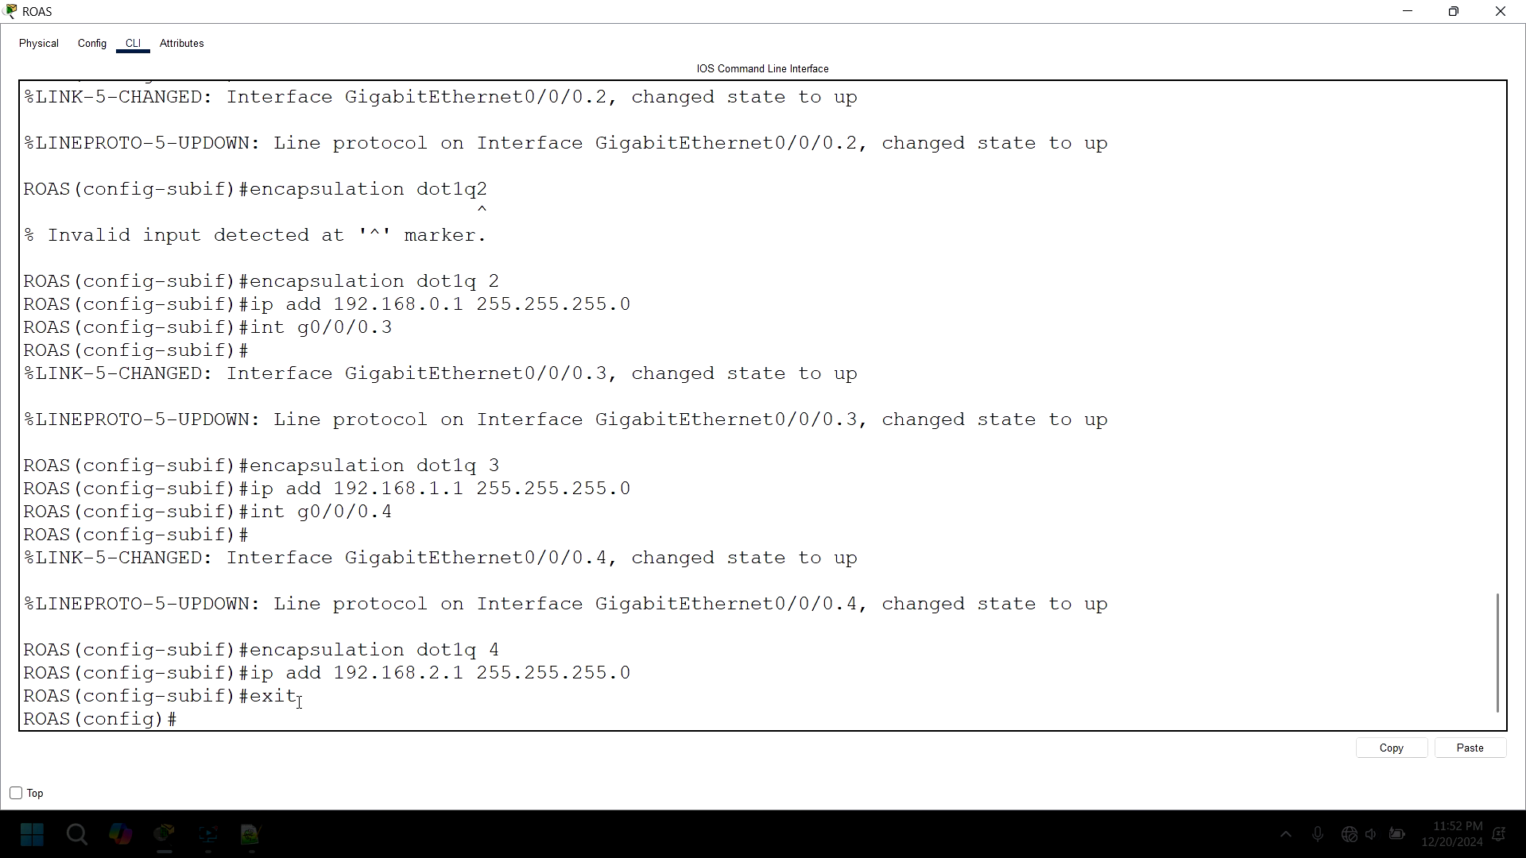
Copy the router's configuration session from the command line and paste it below the Layer 2 Switch commands in Notepad++
mouse_move(305, 698)
mouse_down()
mouse_move(27, 640)
mouse_move(103, 511)
mouse_move(28, 369)
mouse_move(2, 92)
mouse_up()
right_click(211, 147)
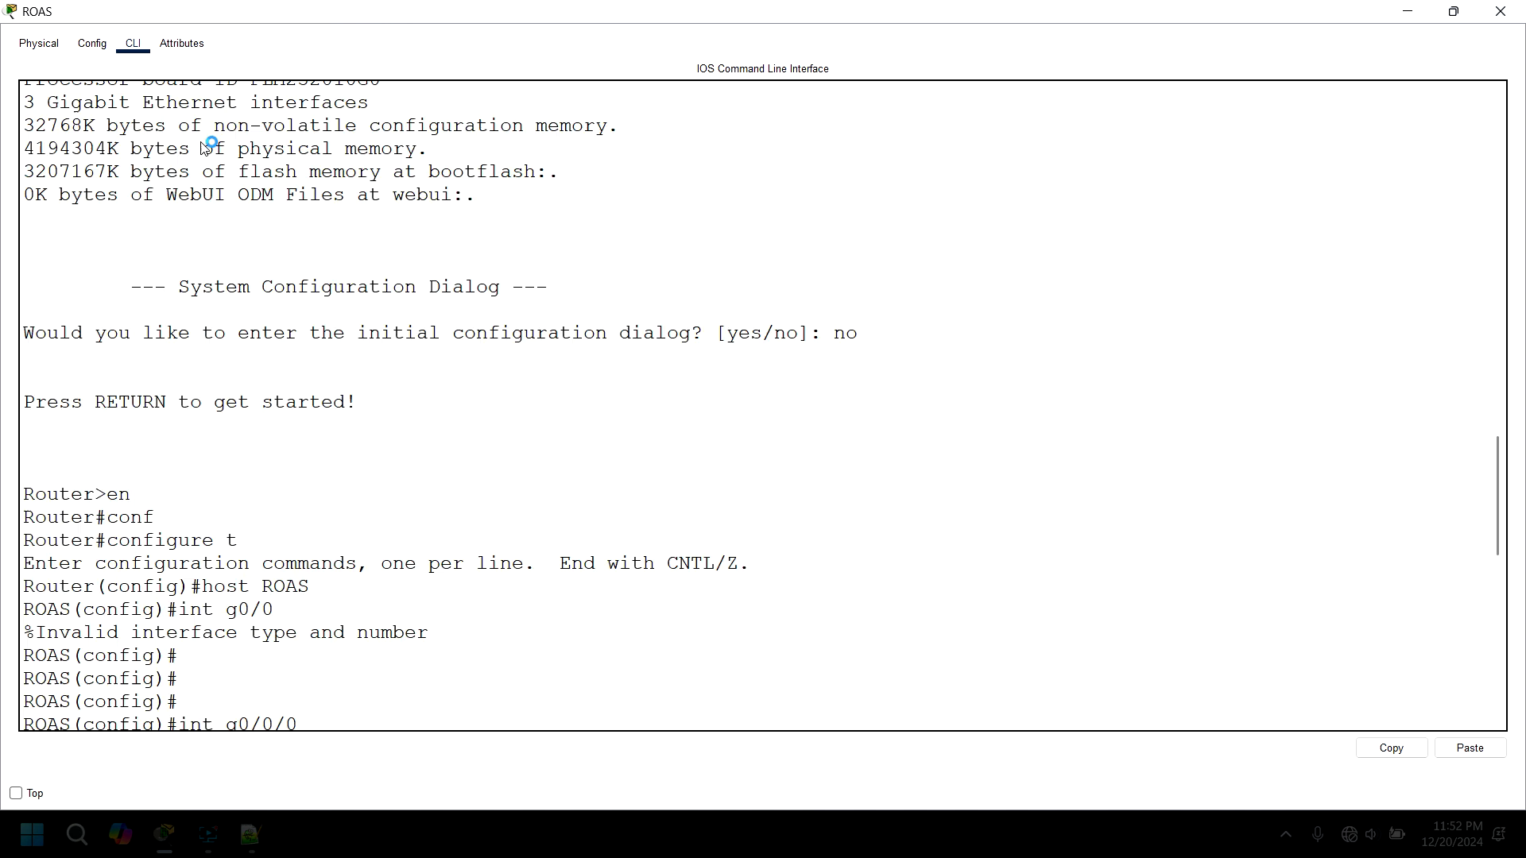
click(252, 181)
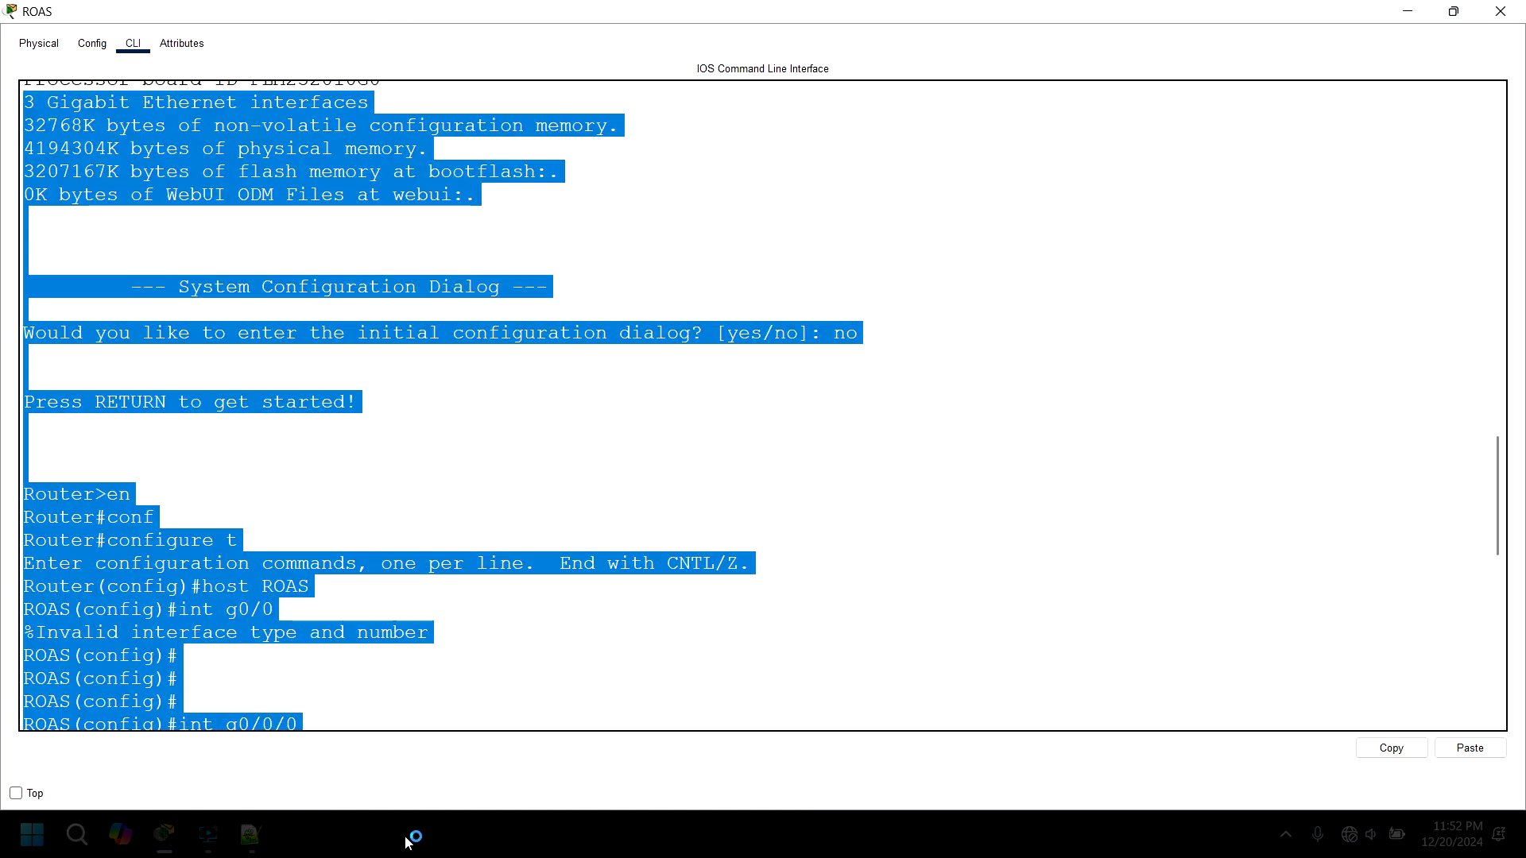
click(254, 834)
click(311, 483)
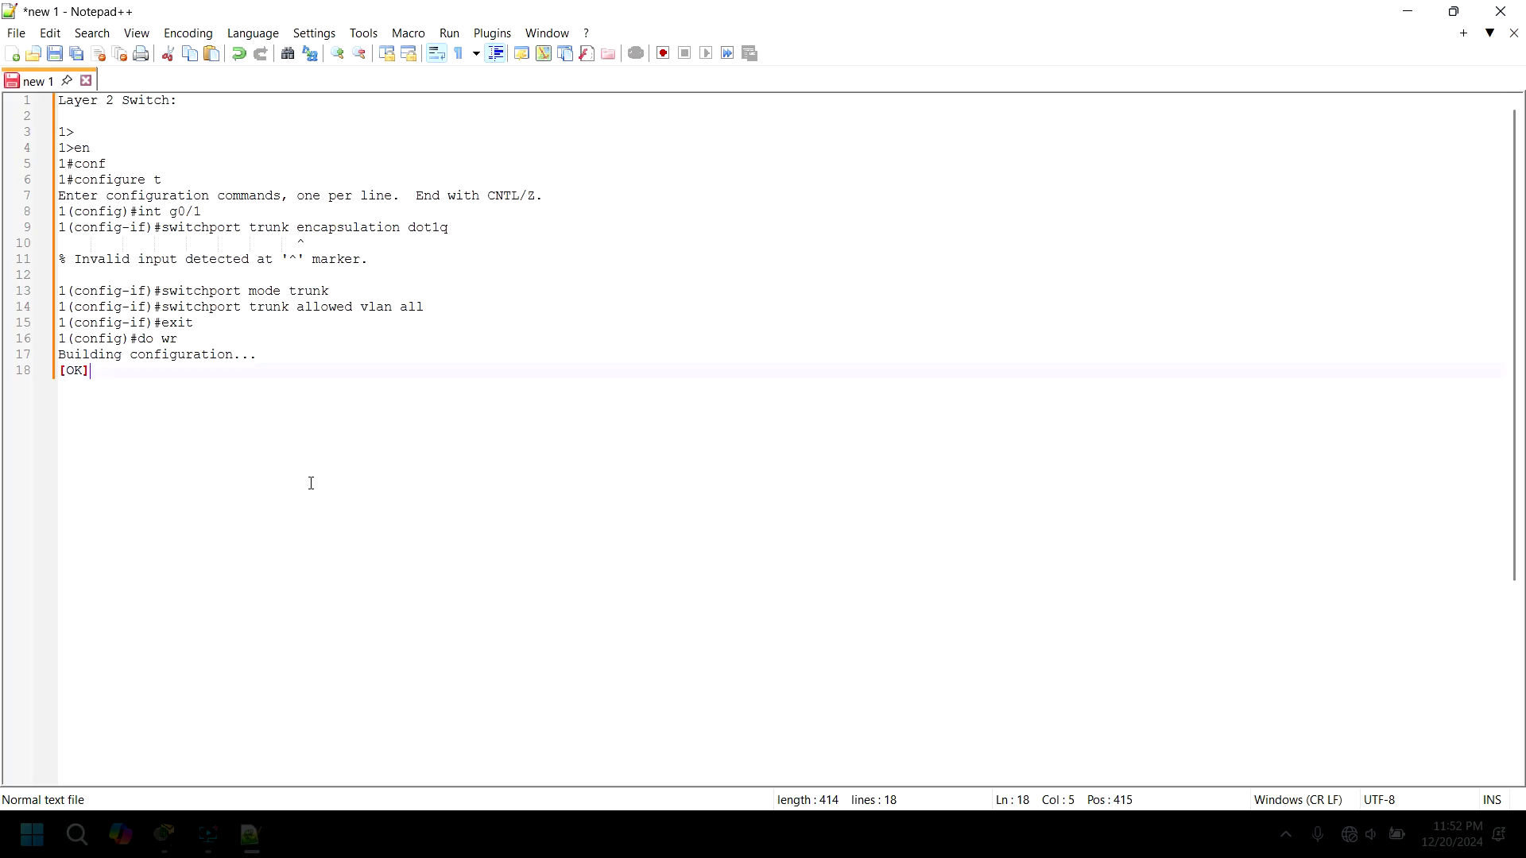
key(Return)
key(Return)
key(ctrl+v)
scroll(310, 483, up, 5)
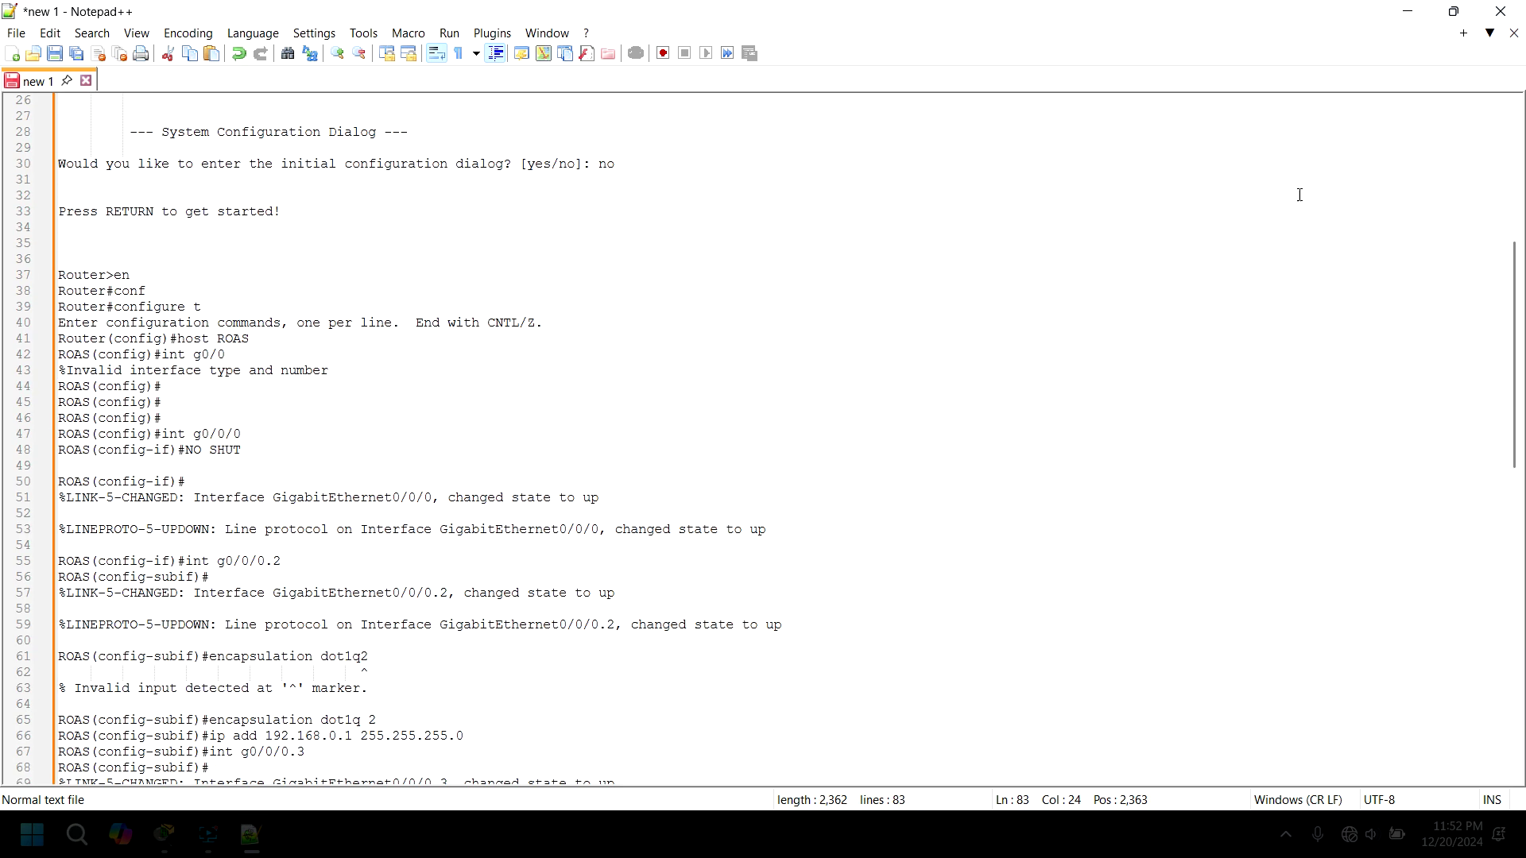
Save the notes as a normal text file named ROAS in the Pictures folder and close Notepad++
key(ctrl+s)
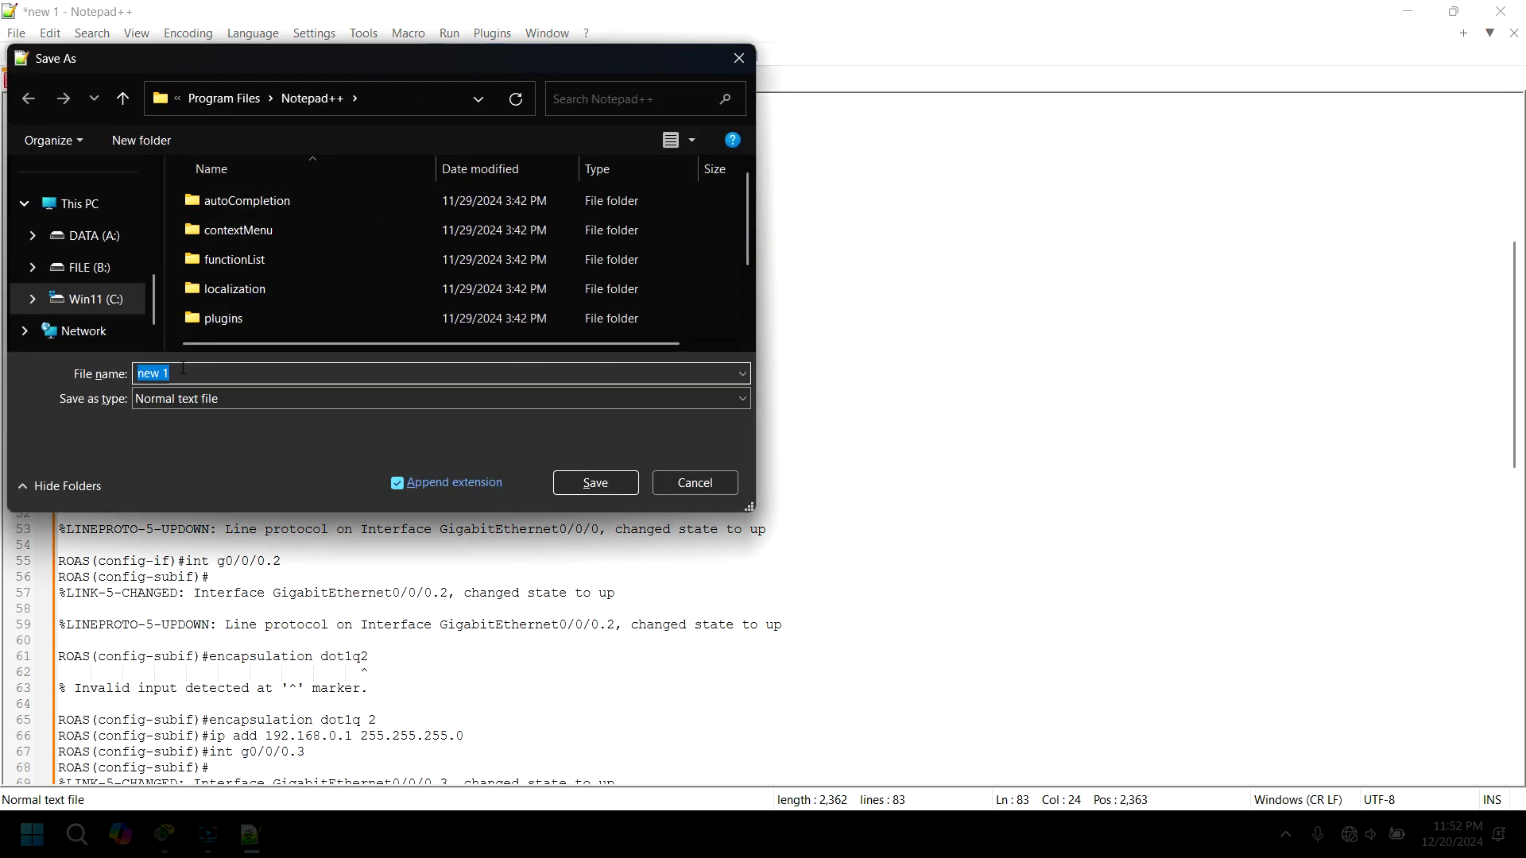
text(ROAS)
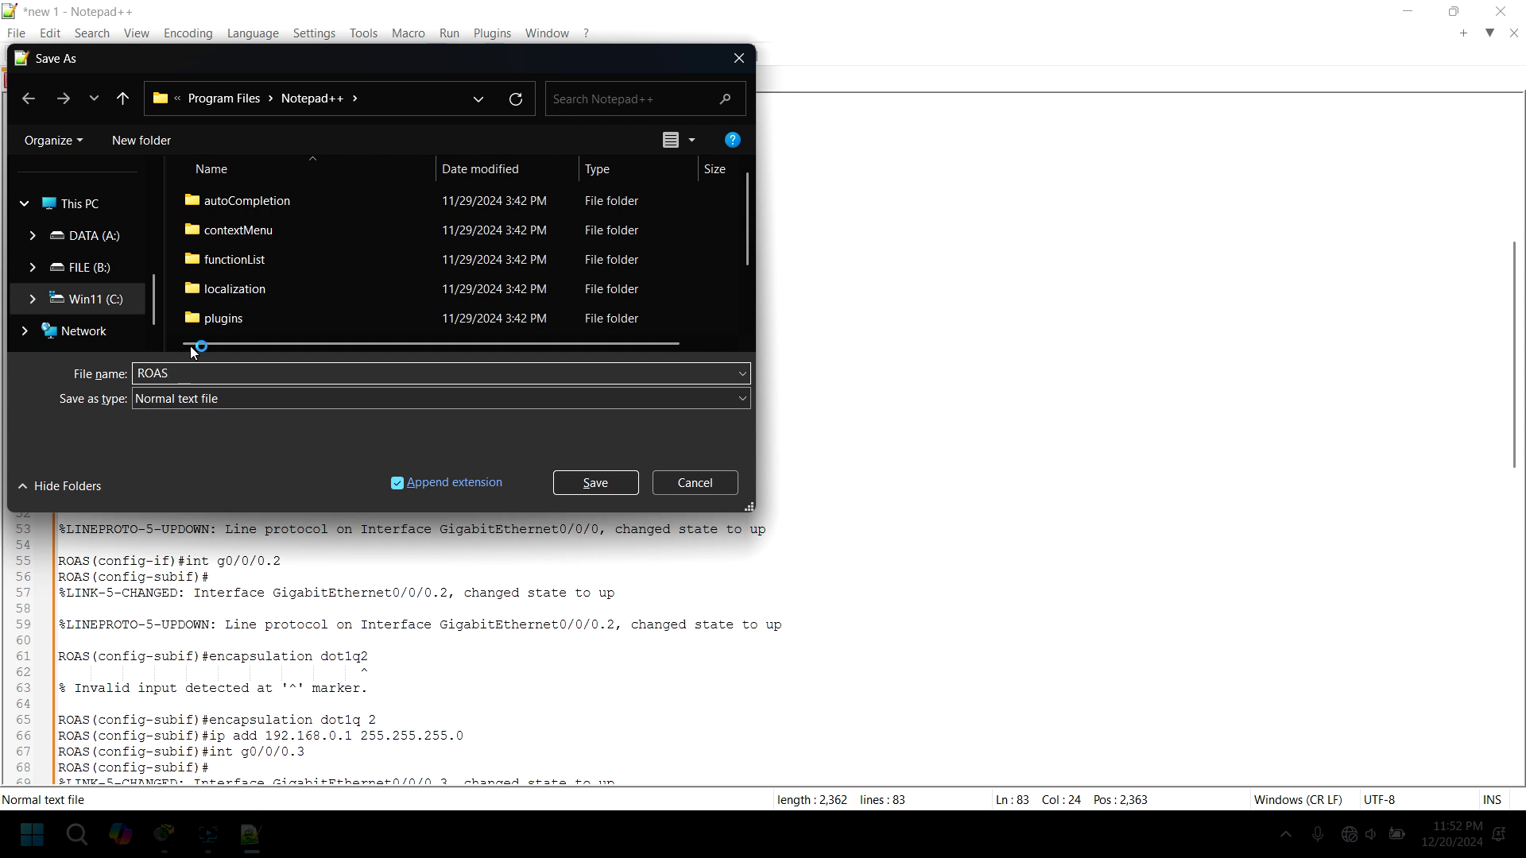
scroll(87, 236, up, 3)
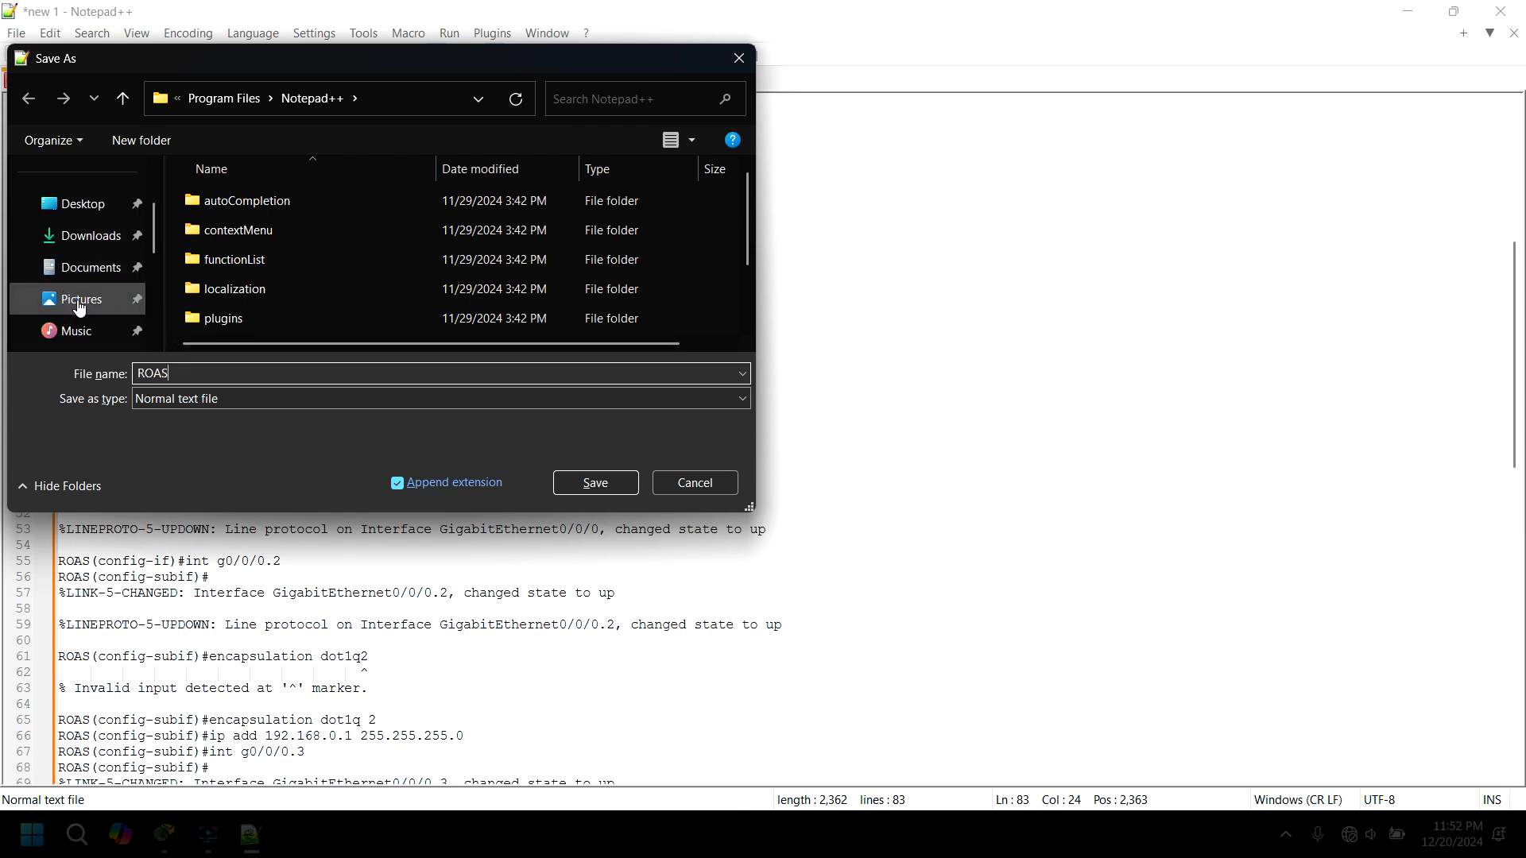
click(103, 311)
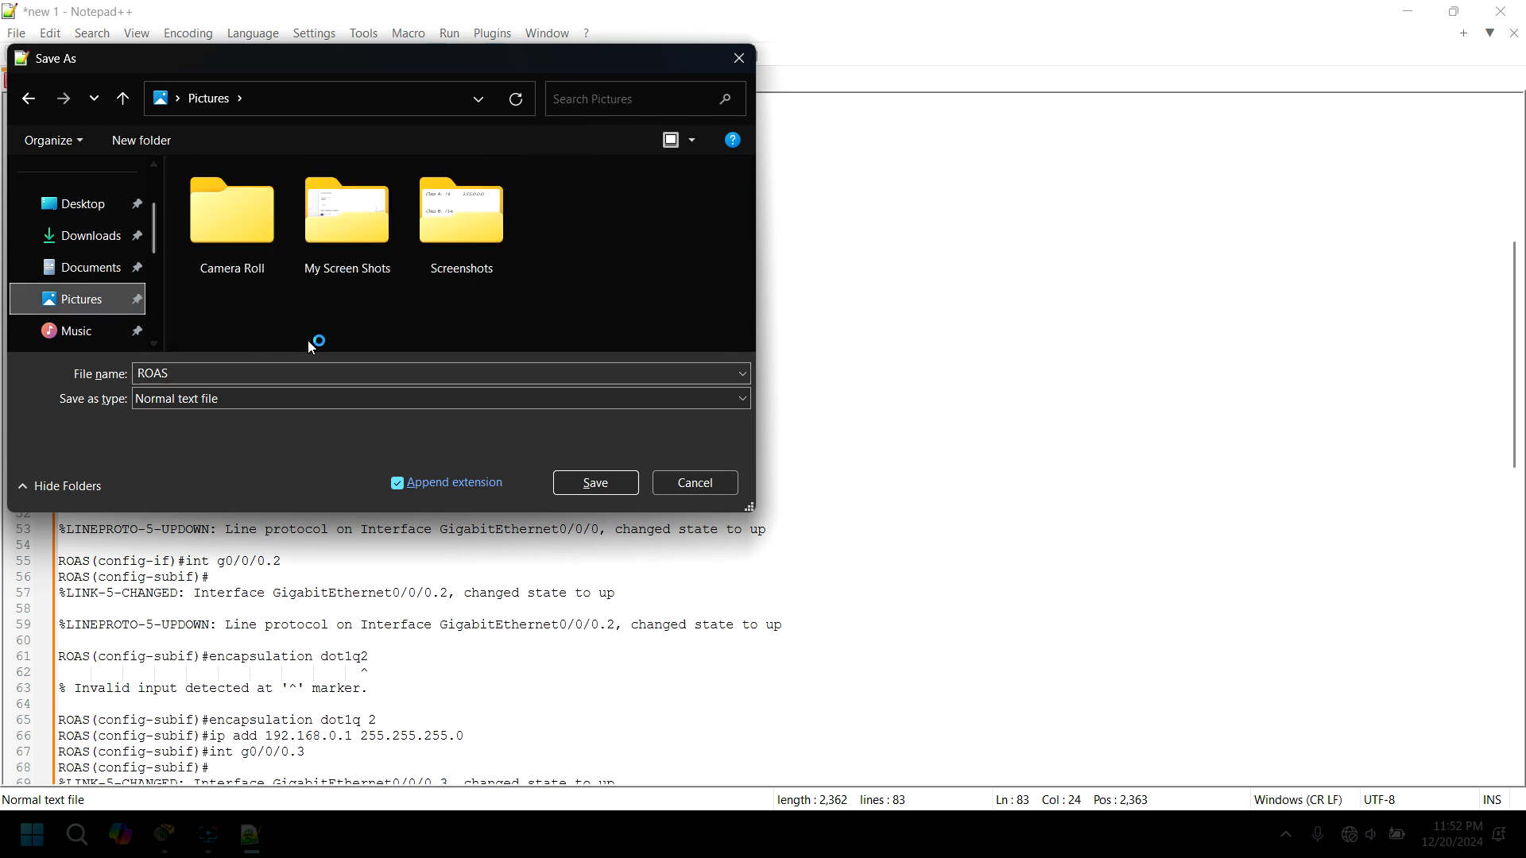
click(602, 487)
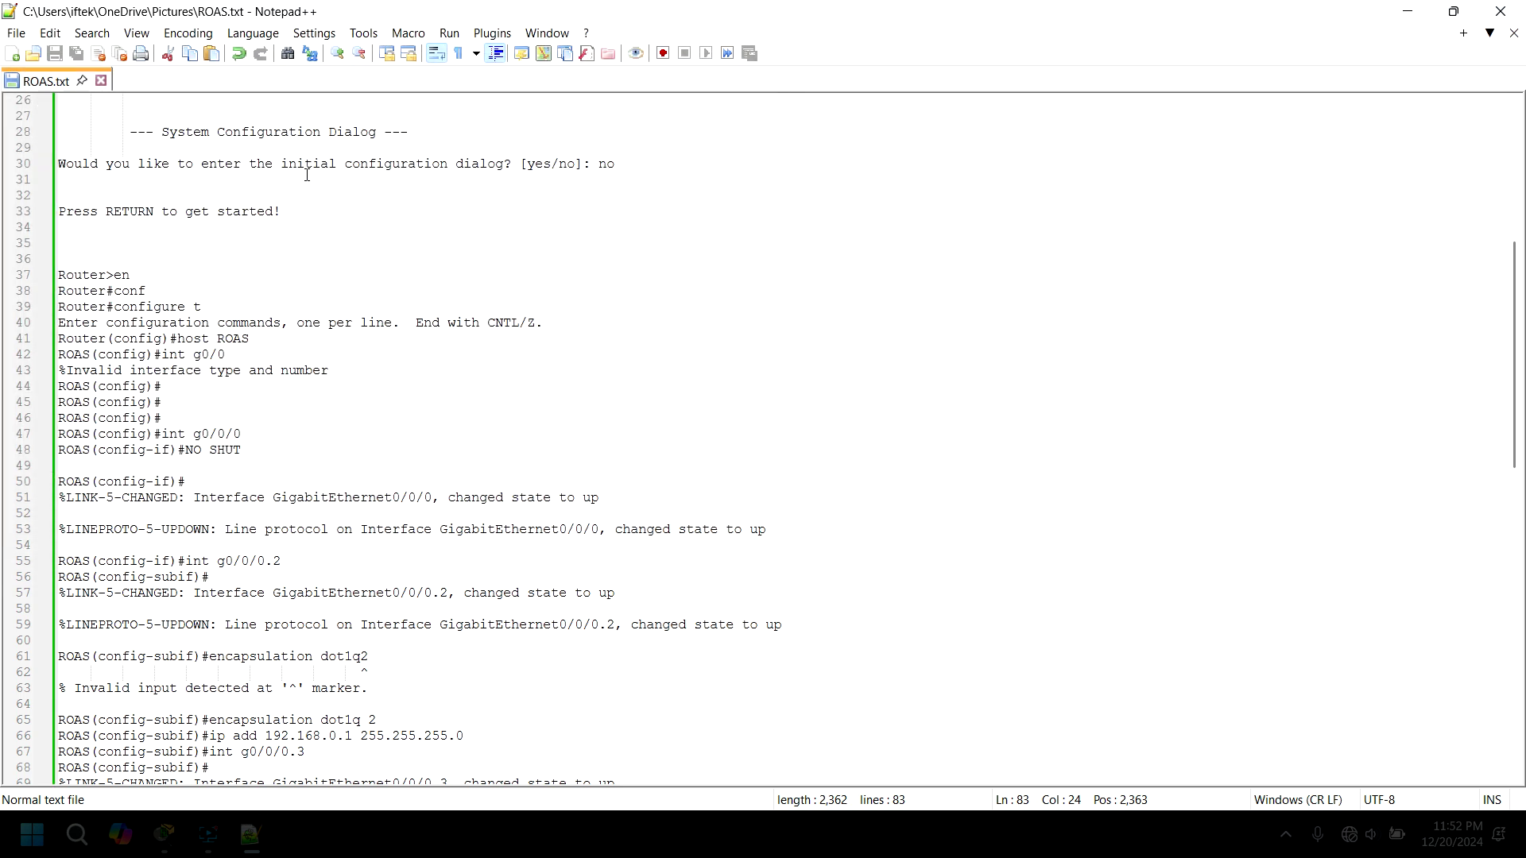
click(101, 80)
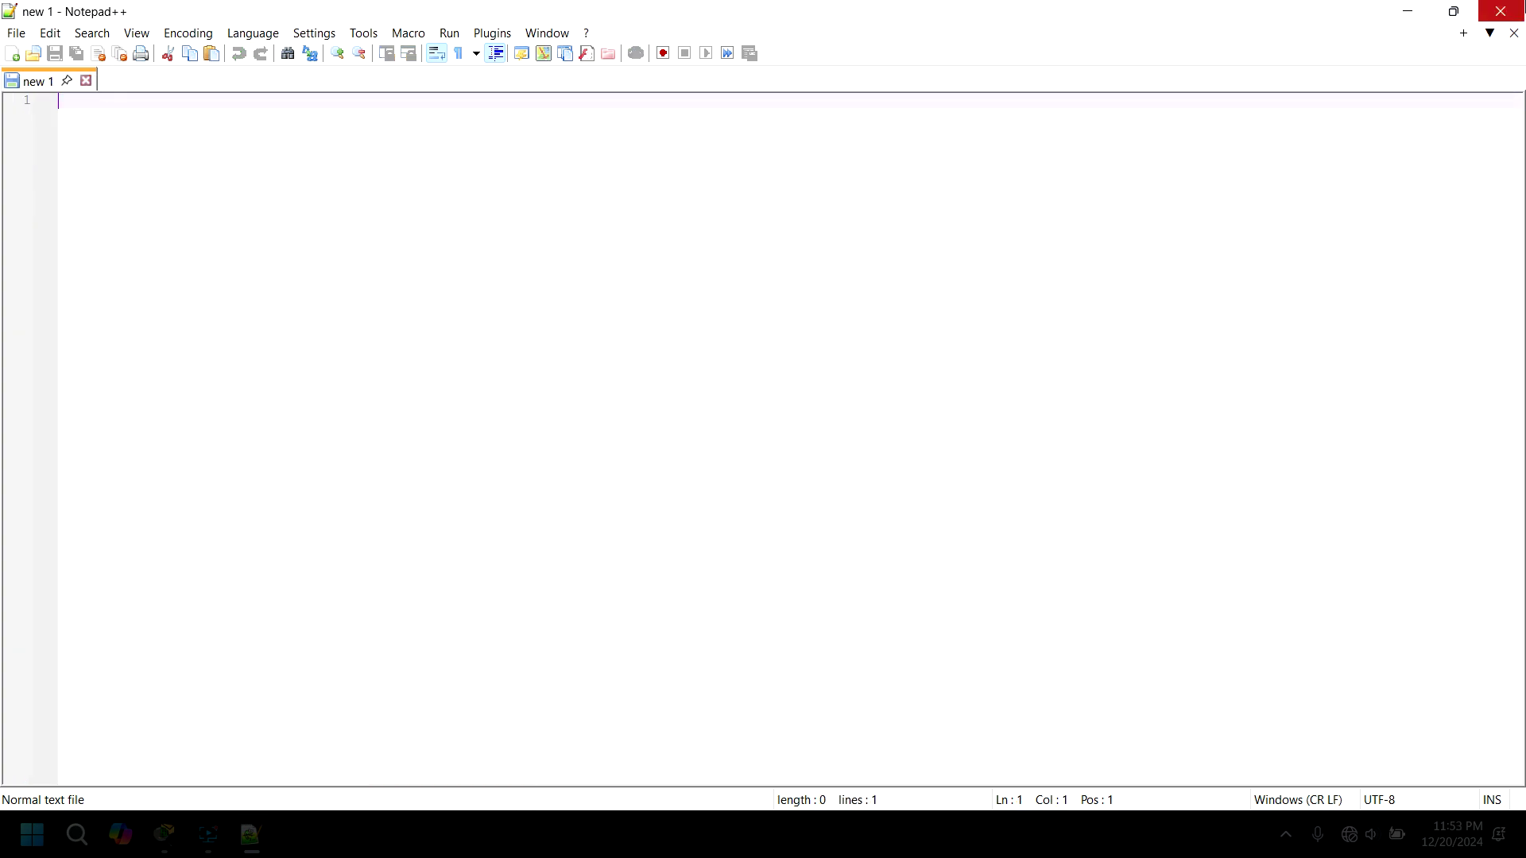
click(1501, 11)
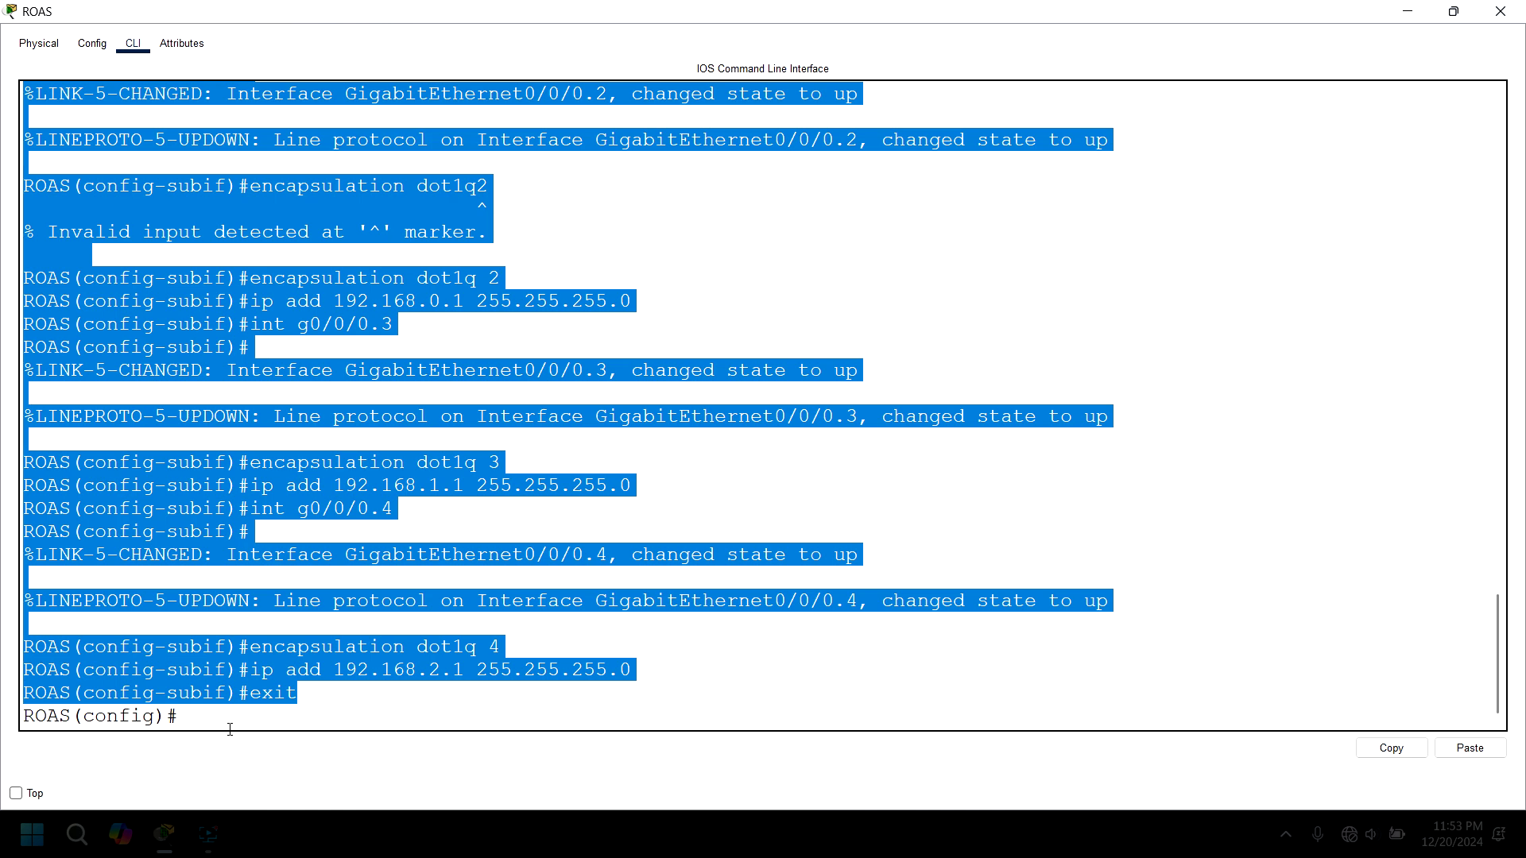
End configuration mode on the router with the end command
click(218, 719)
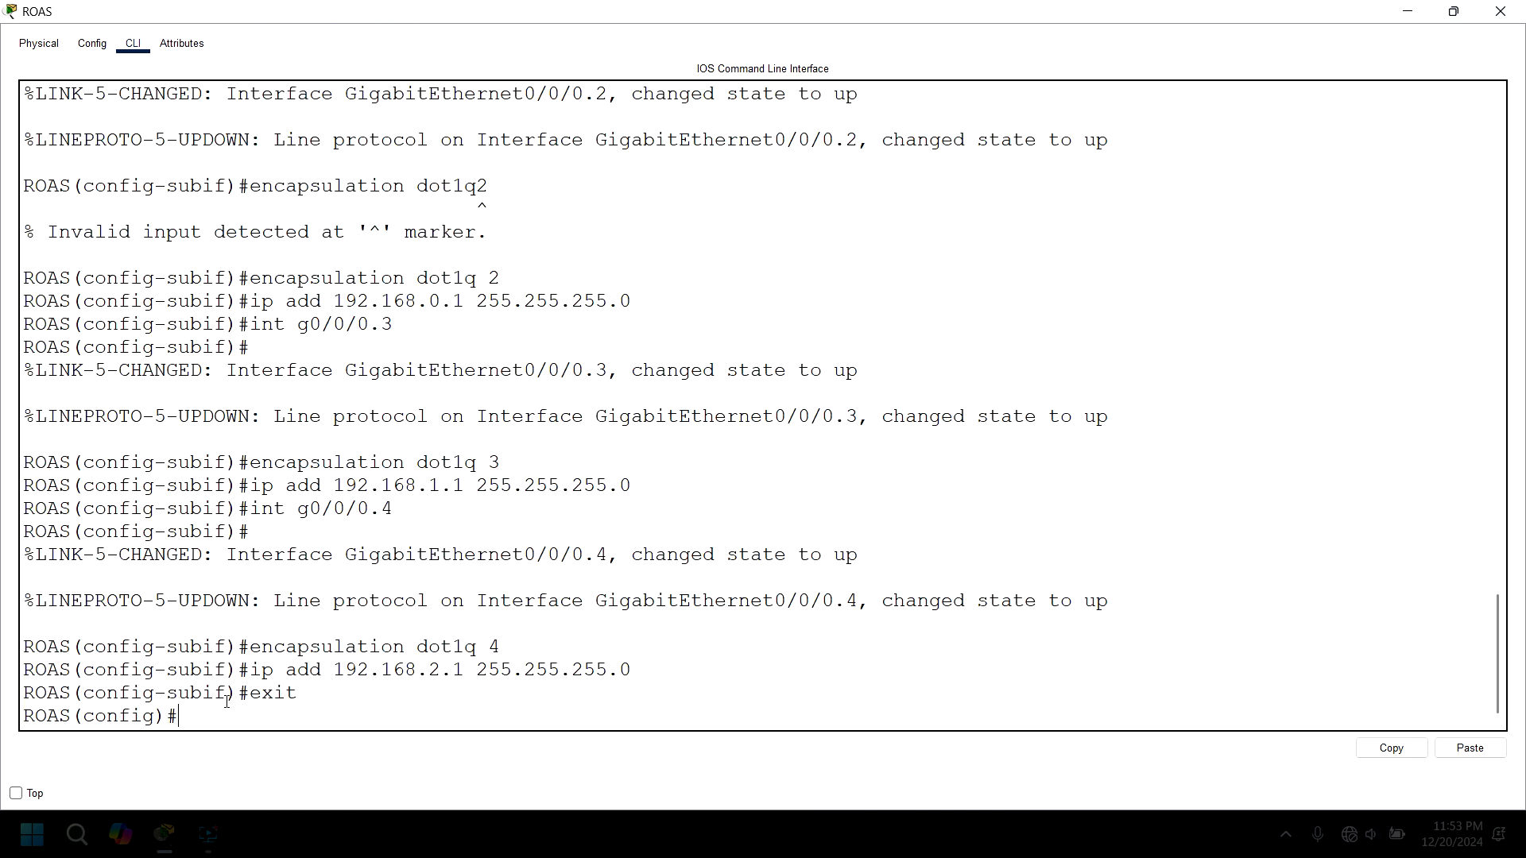
text(end)
key(Return)
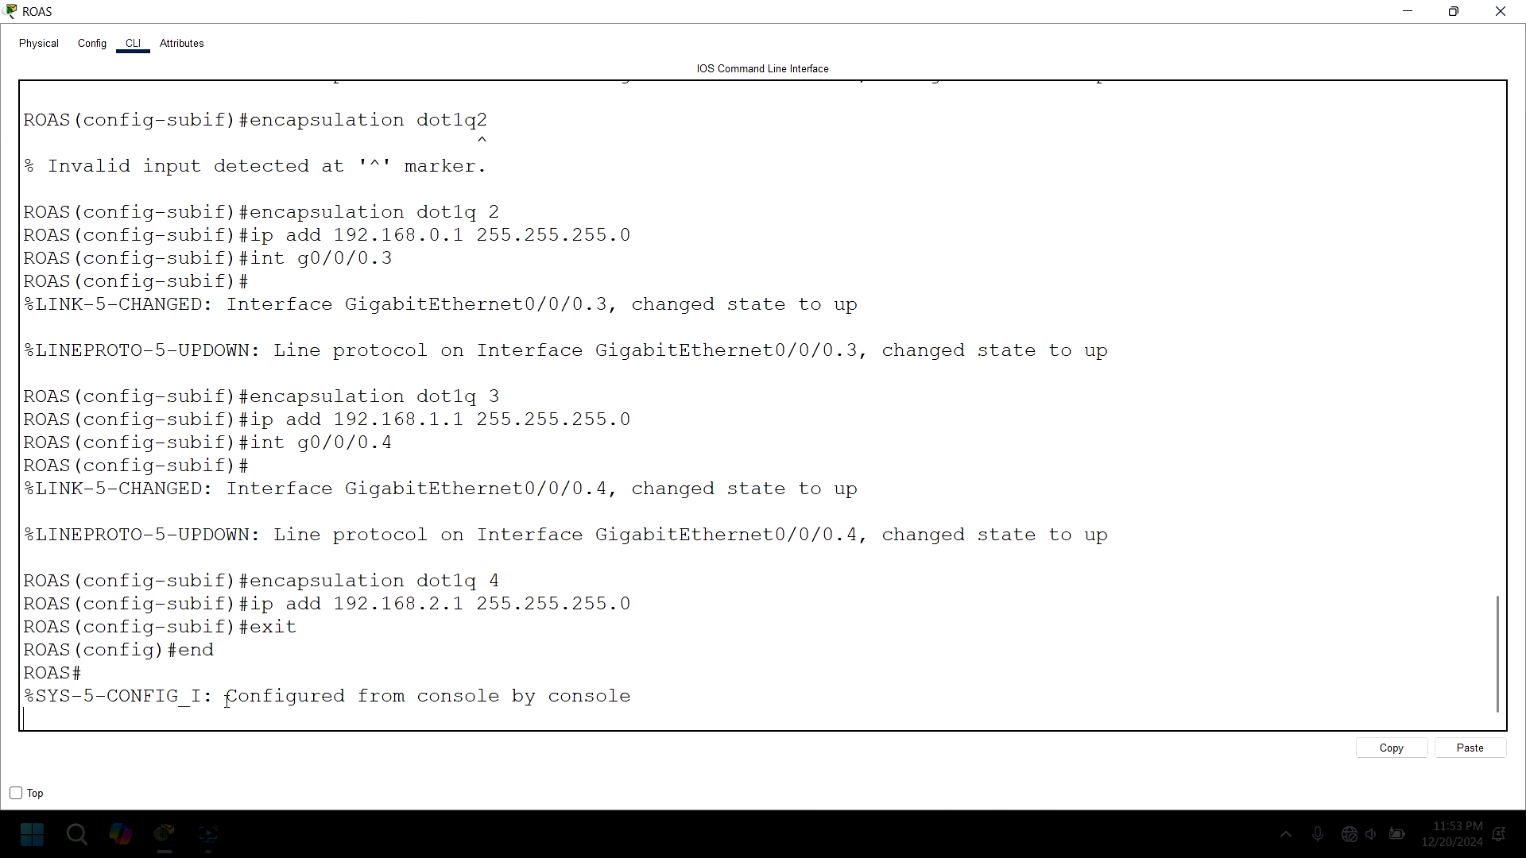
Save the router's running configuration with the wr command and close the router window
key(Return)
text(wr)
key(Return)
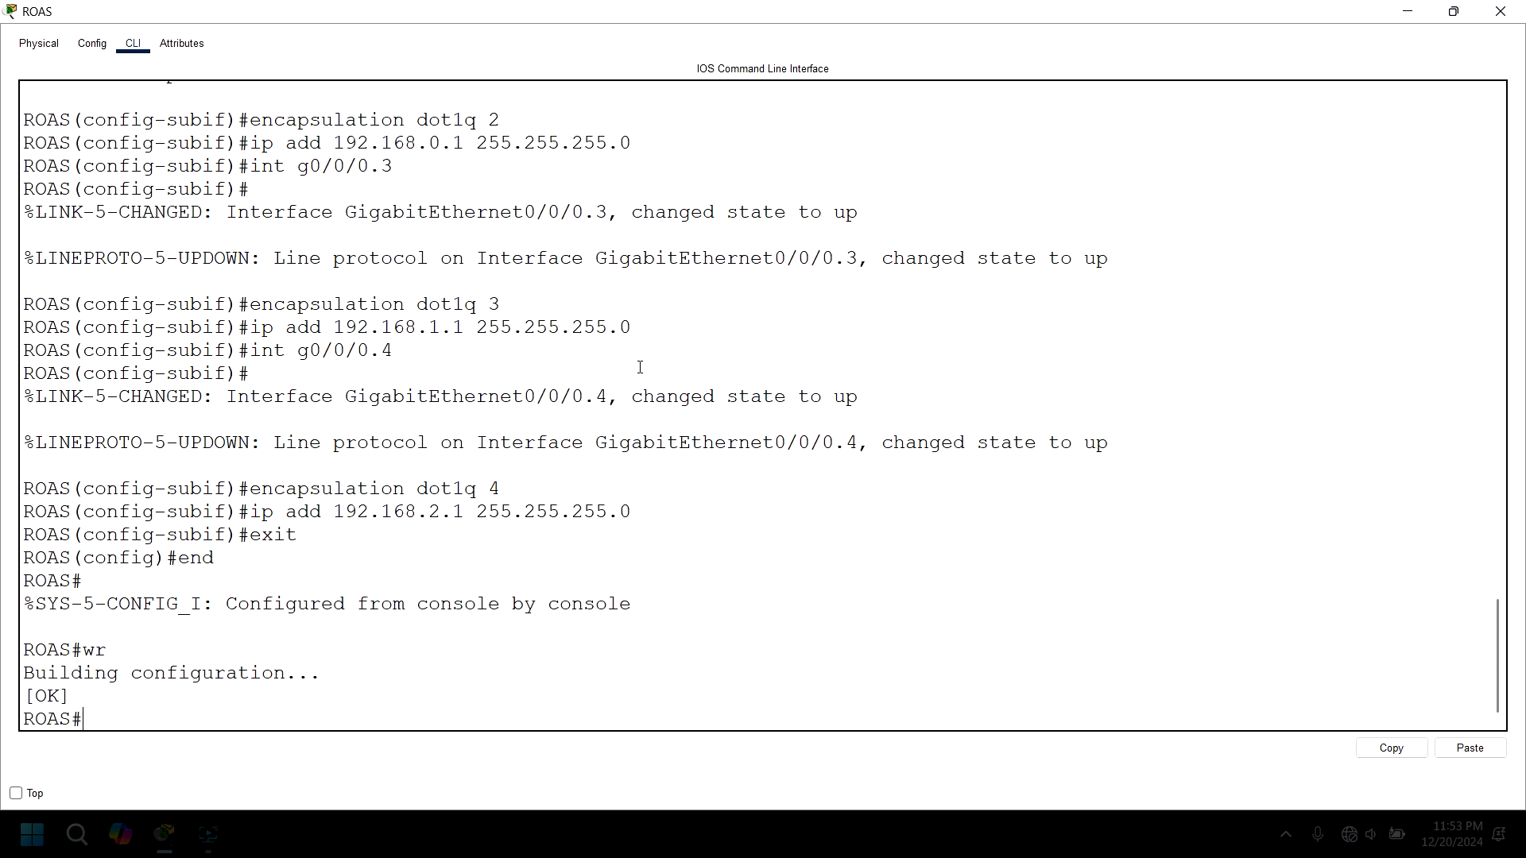
click(1500, 11)
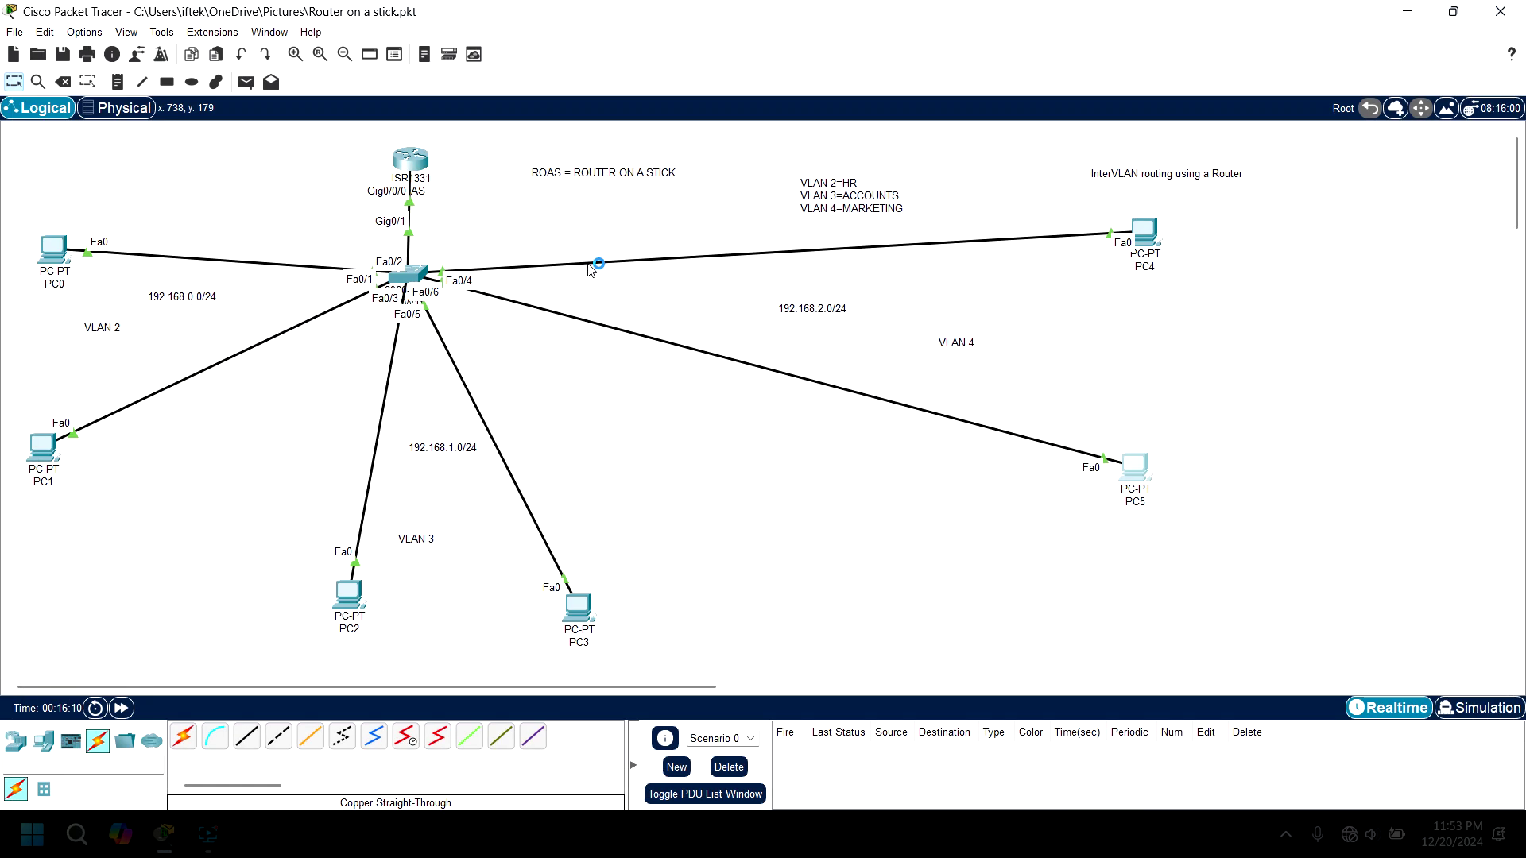
Open the command line of switch SW1 in a maximized window and end its configuration mode with the end command
click(407, 274)
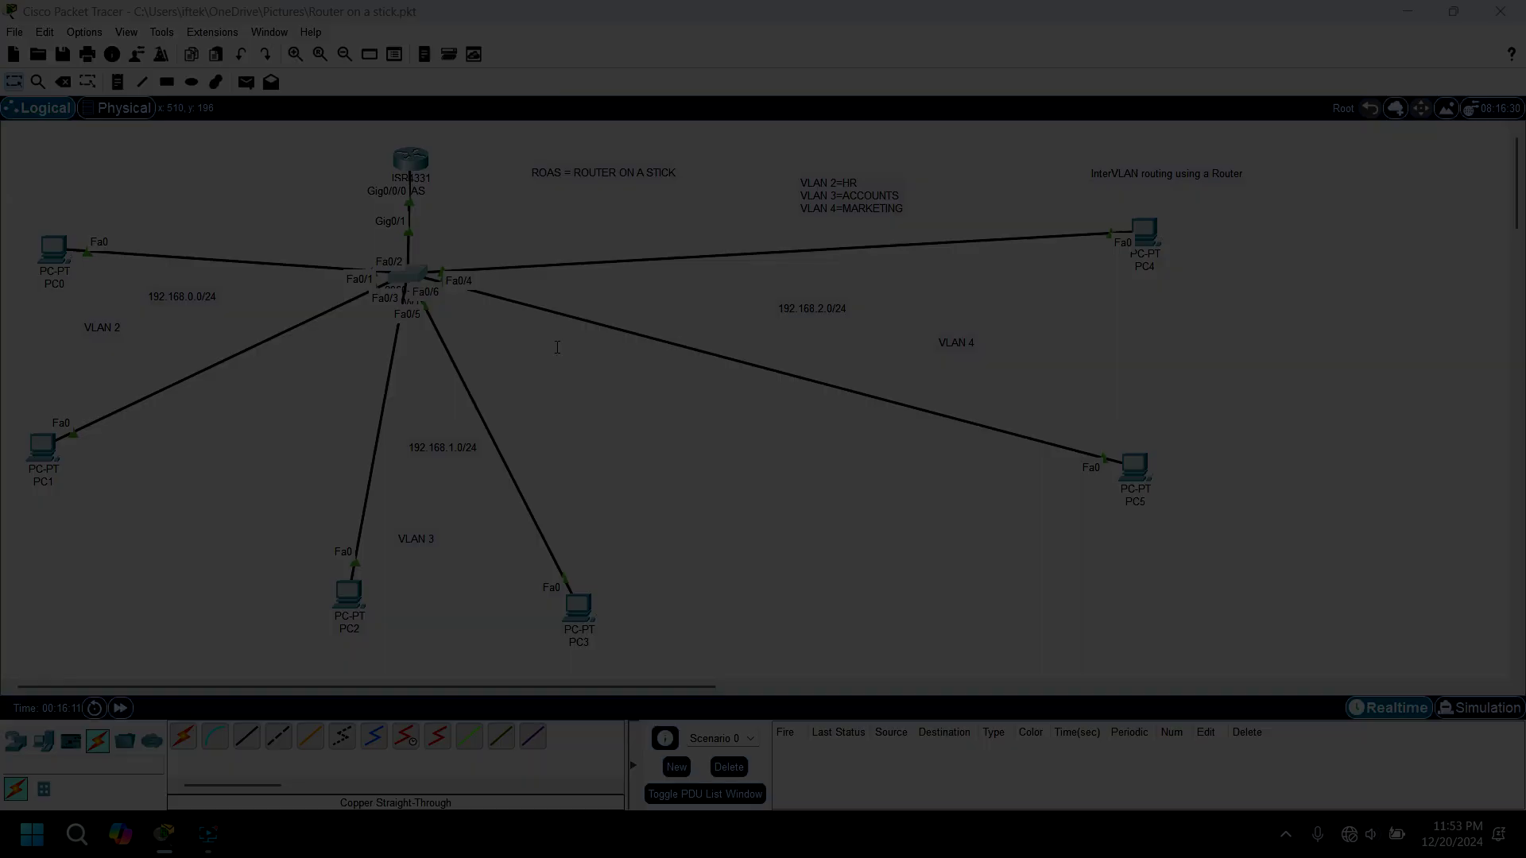
click(1160, 120)
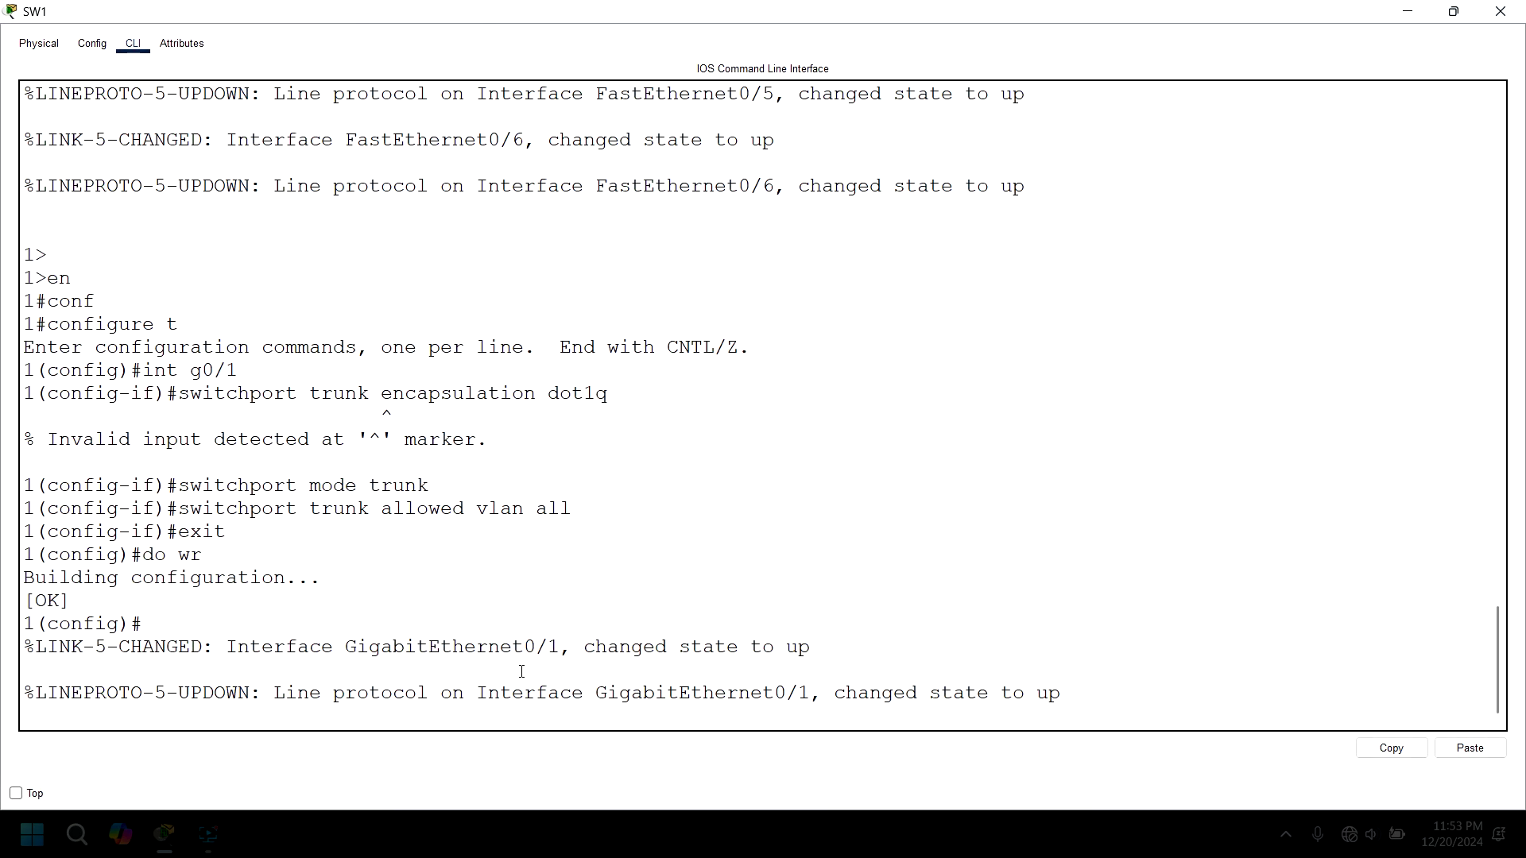
key(Return)
key(Return)
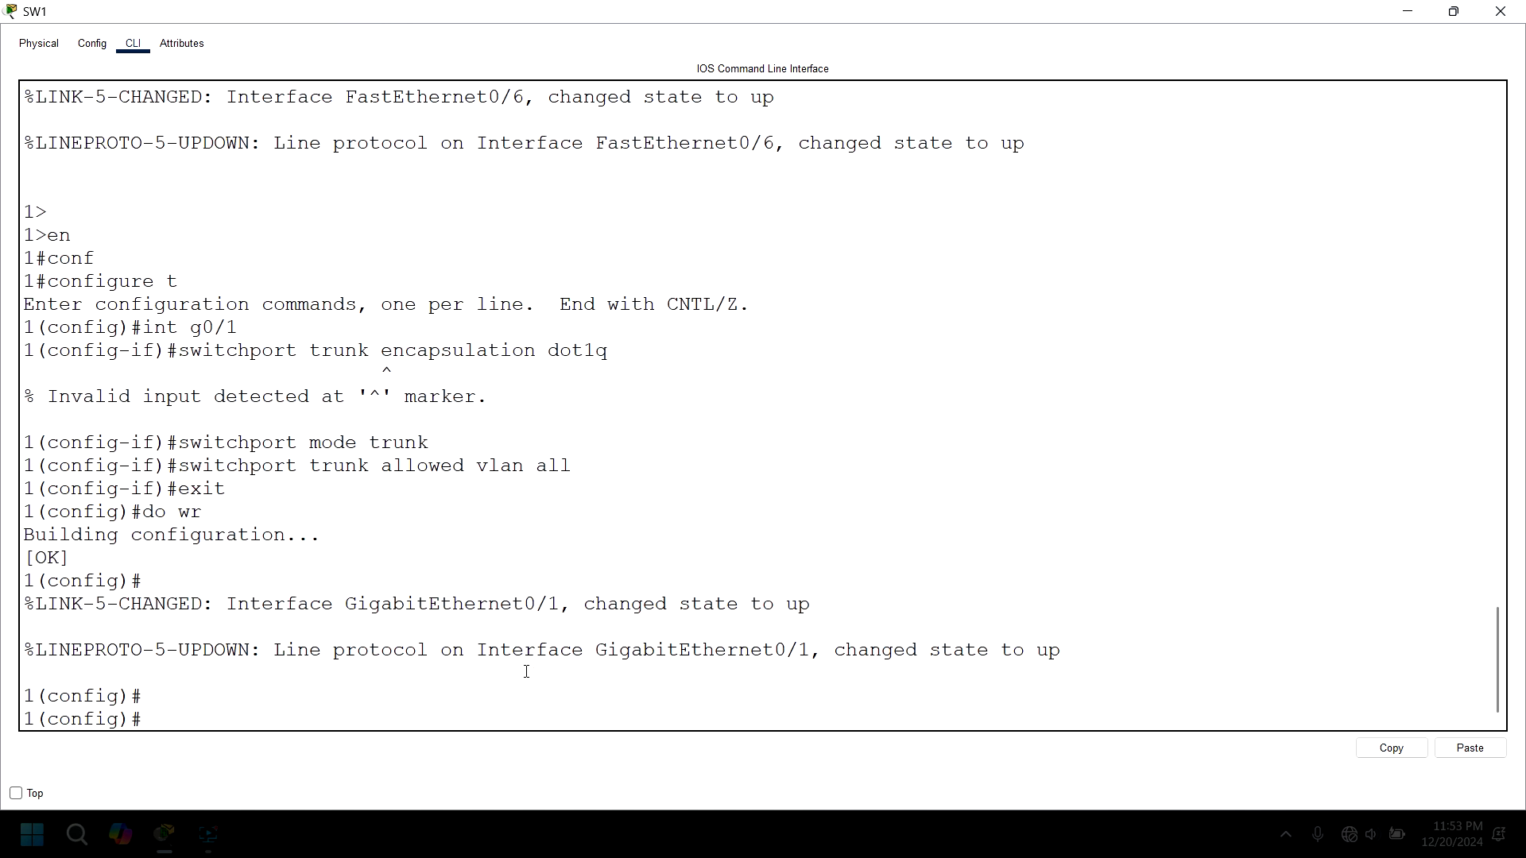
text(end)
key(Return)
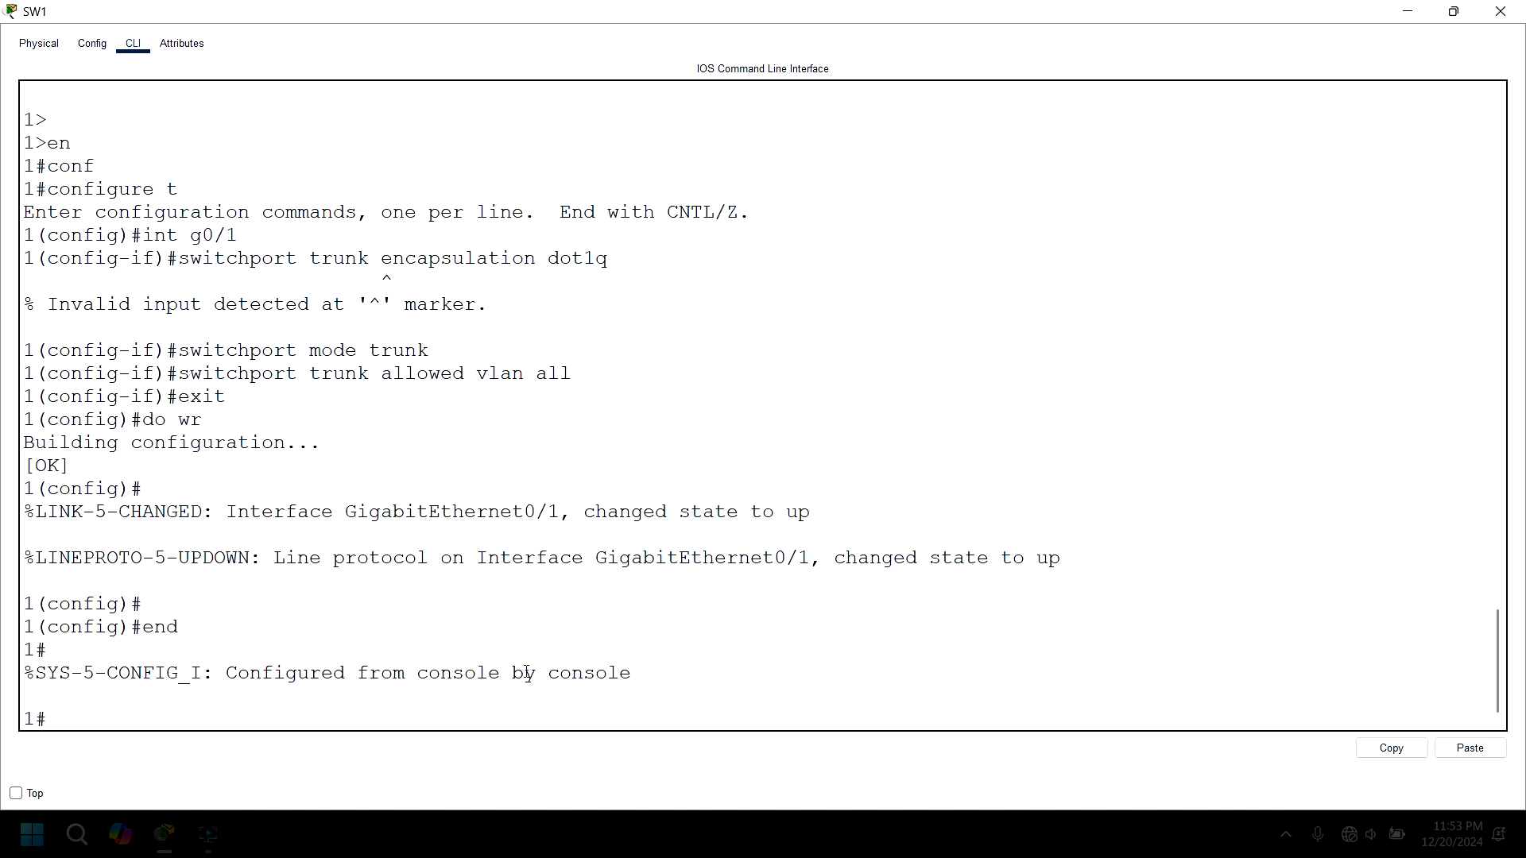
Run show int trunk on the switch, examine the trunk port details and native VLAN, and close the switch window
text(show int trunk)
key(Return)
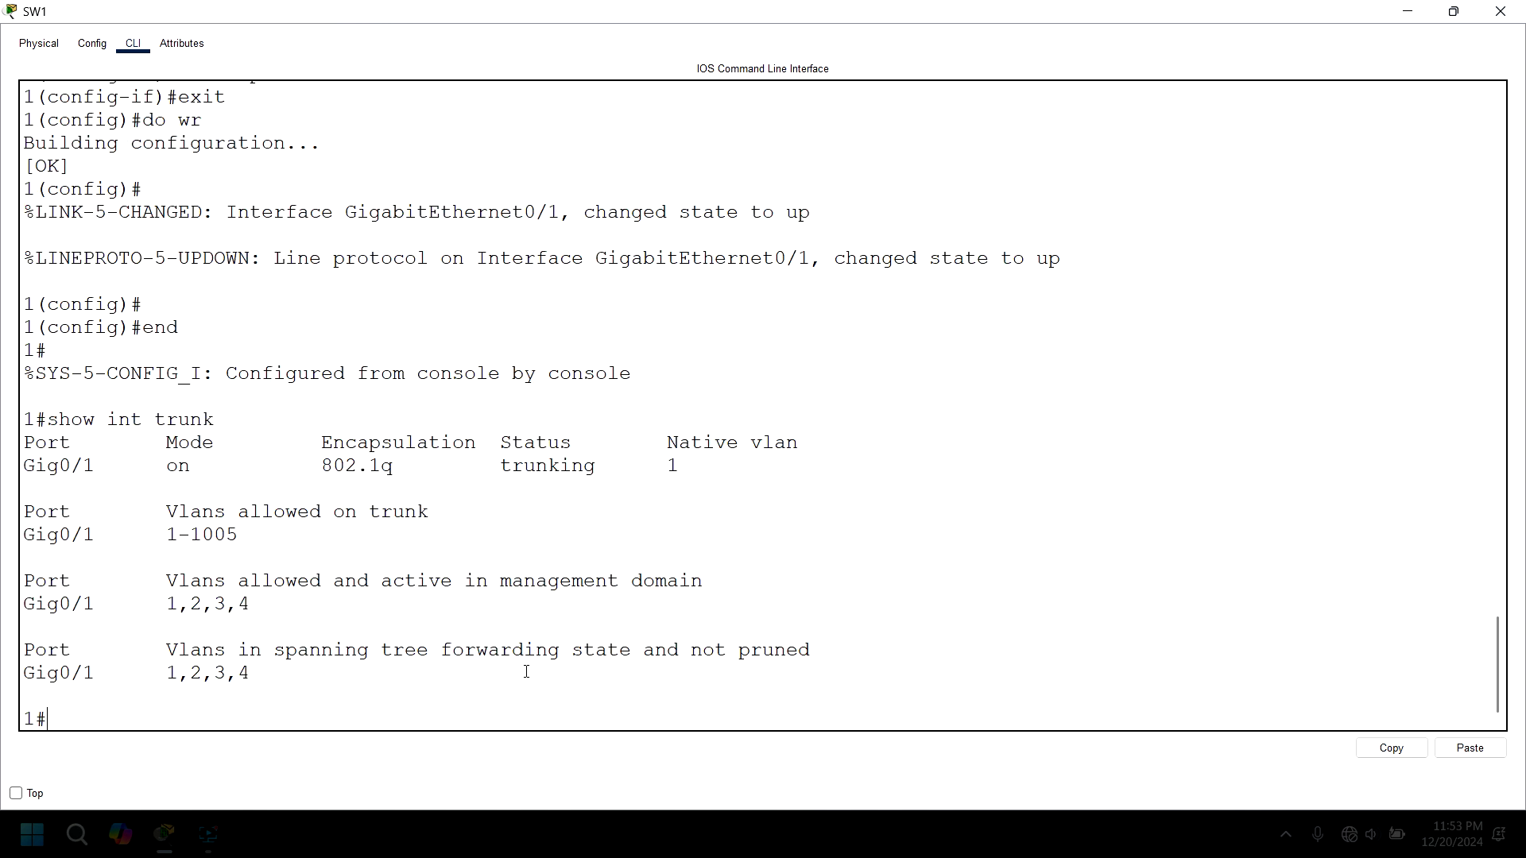
drag(25, 424, 250, 496)
drag(462, 487, 615, 626)
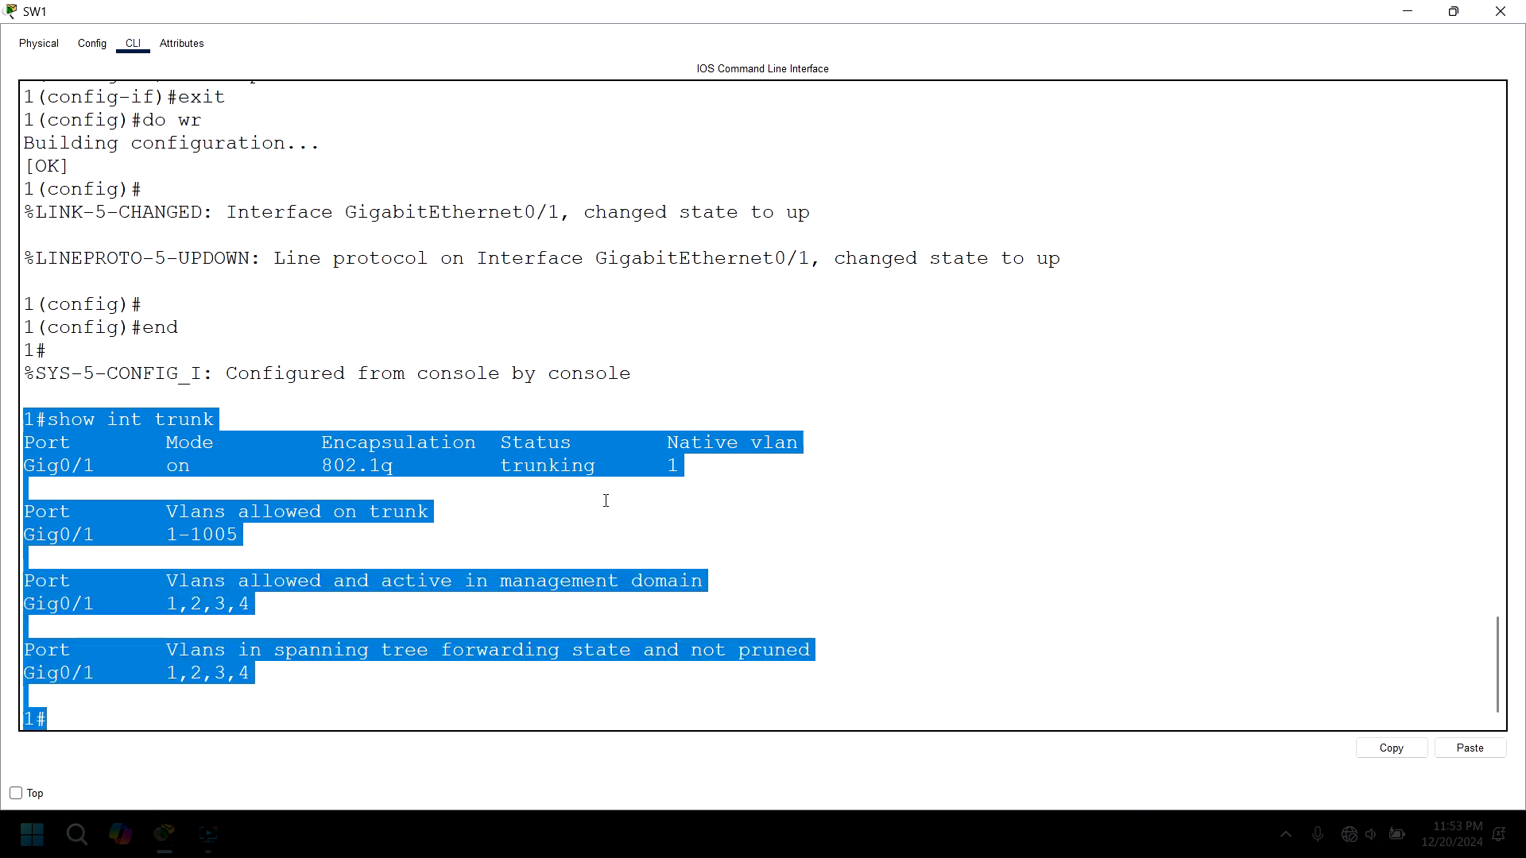
click(622, 480)
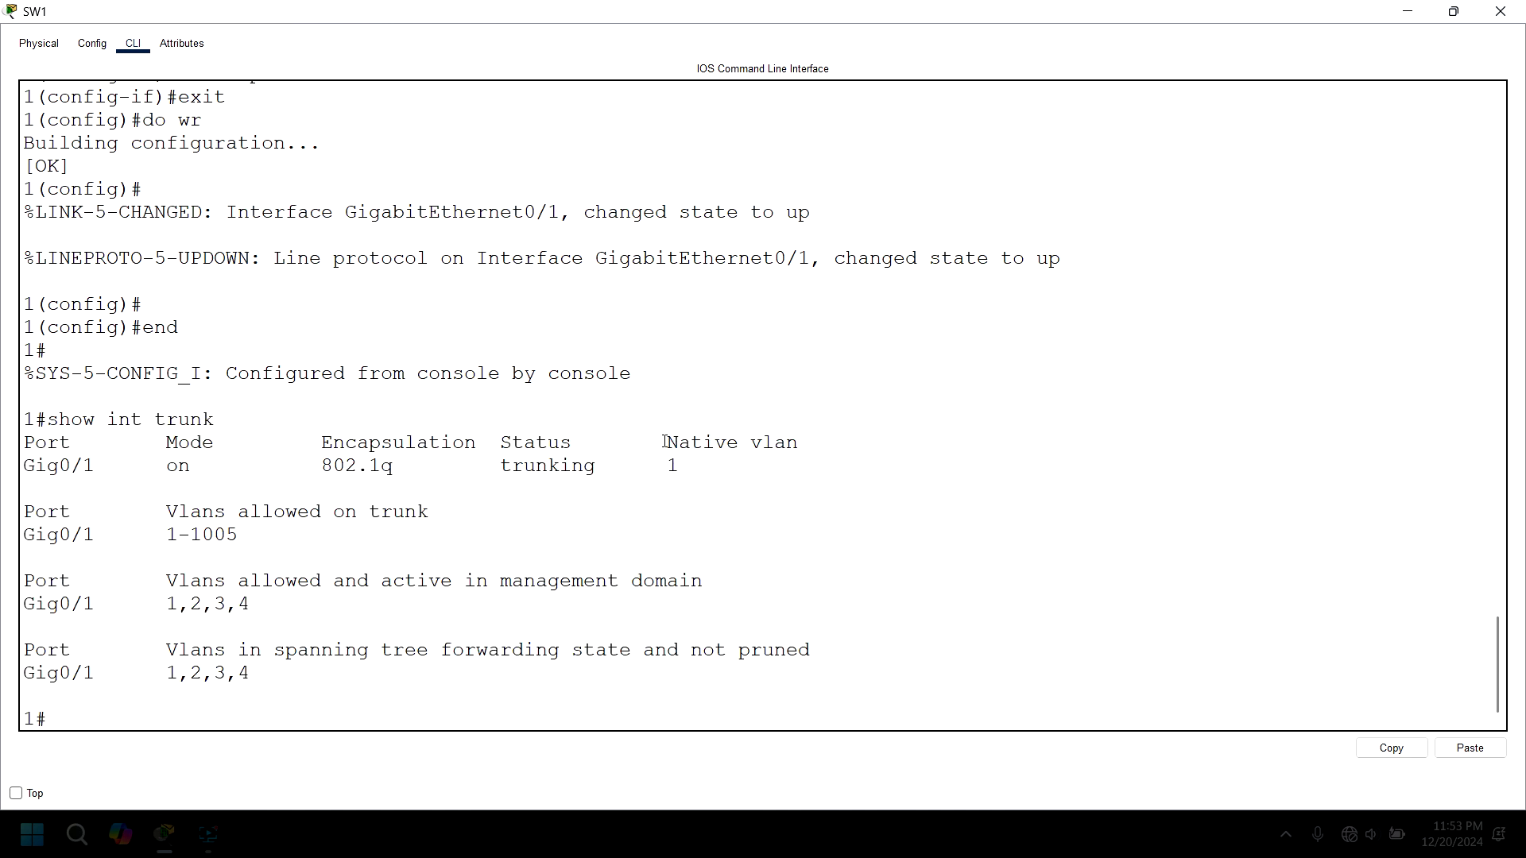
mouse_move(666, 436)
mouse_down()
mouse_move(673, 477)
mouse_move(680, 463)
mouse_up()
click(673, 477)
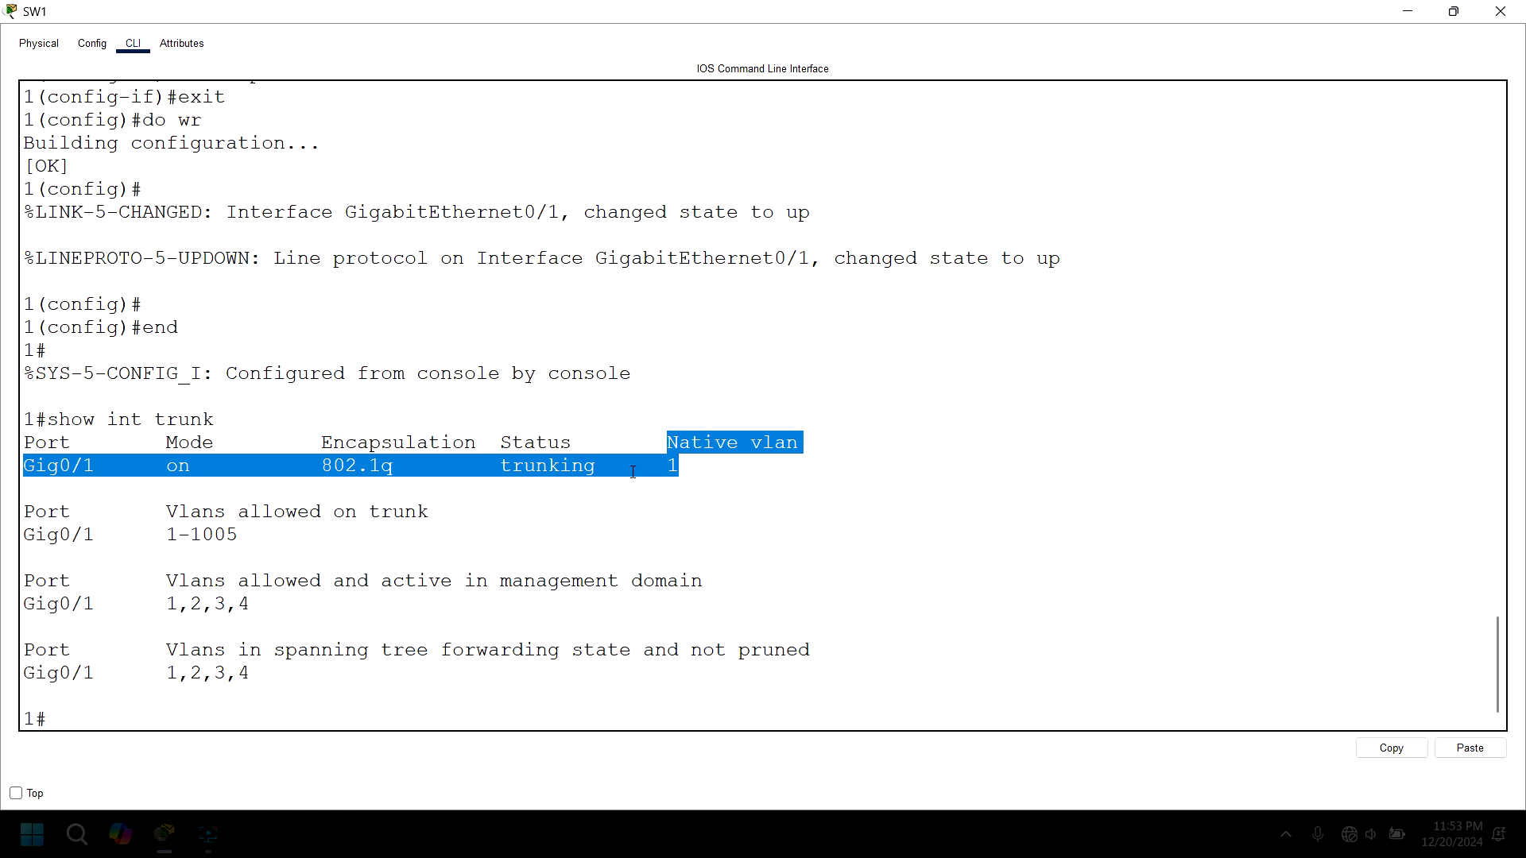
click(1501, 11)
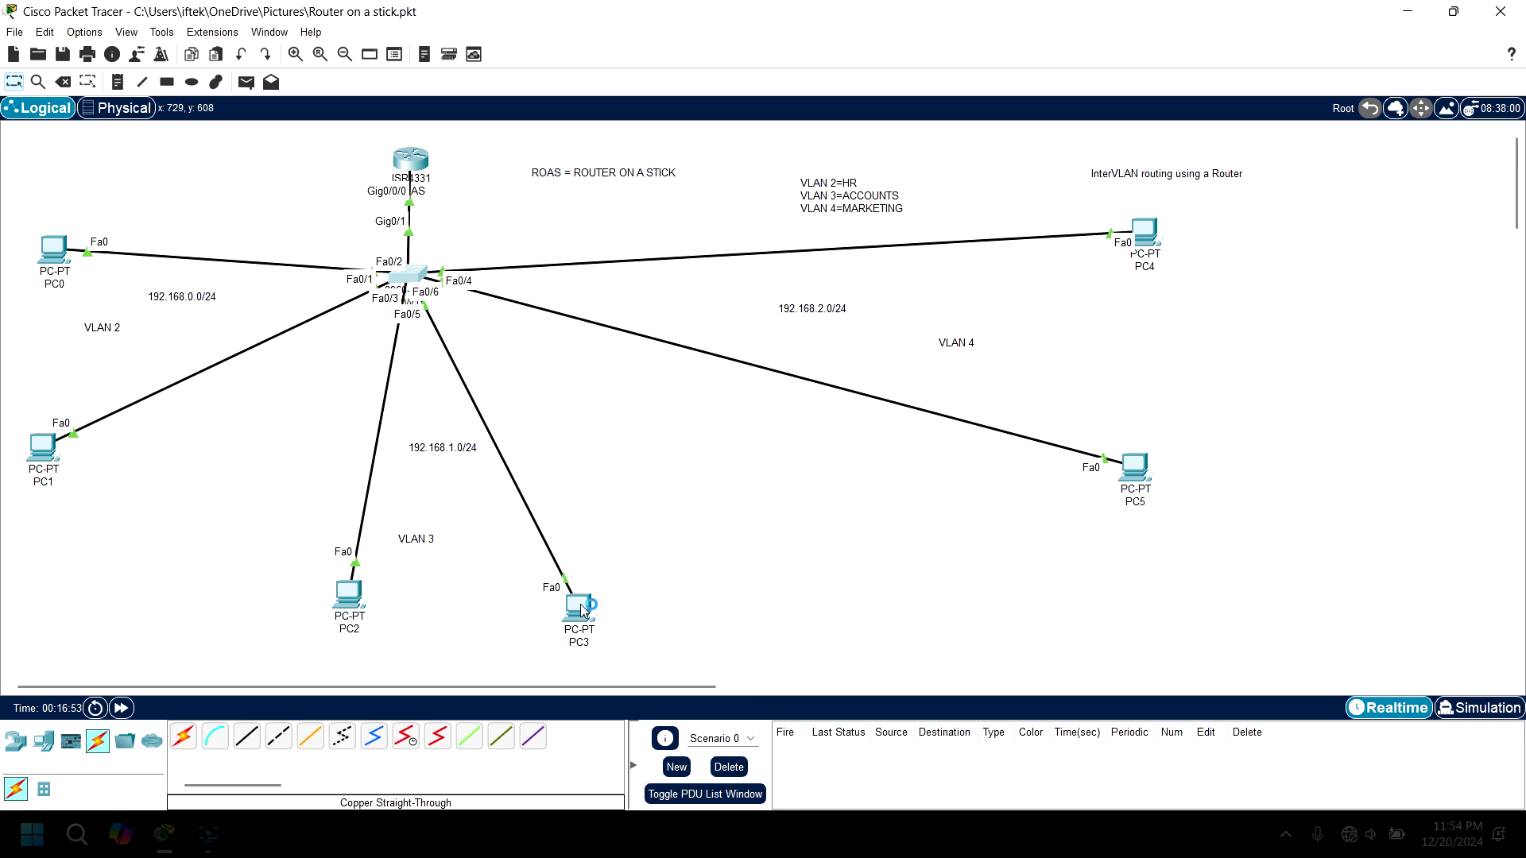
Open the Command Prompt on PC5 in a maximized window and ping its gateway 192.168.2.1
click(1135, 467)
click(1159, 119)
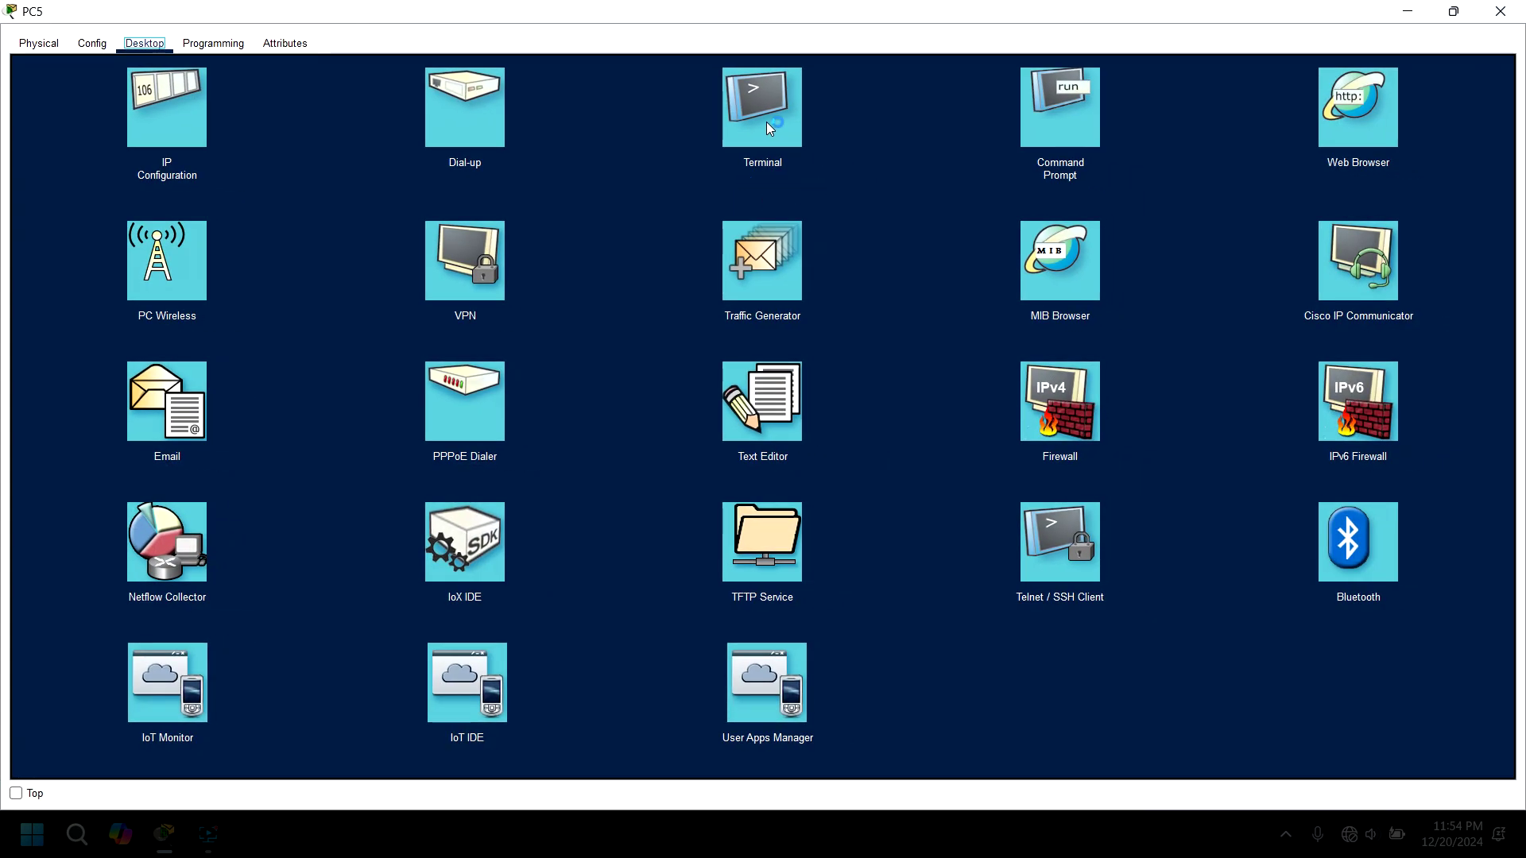
click(1056, 123)
text(pi)
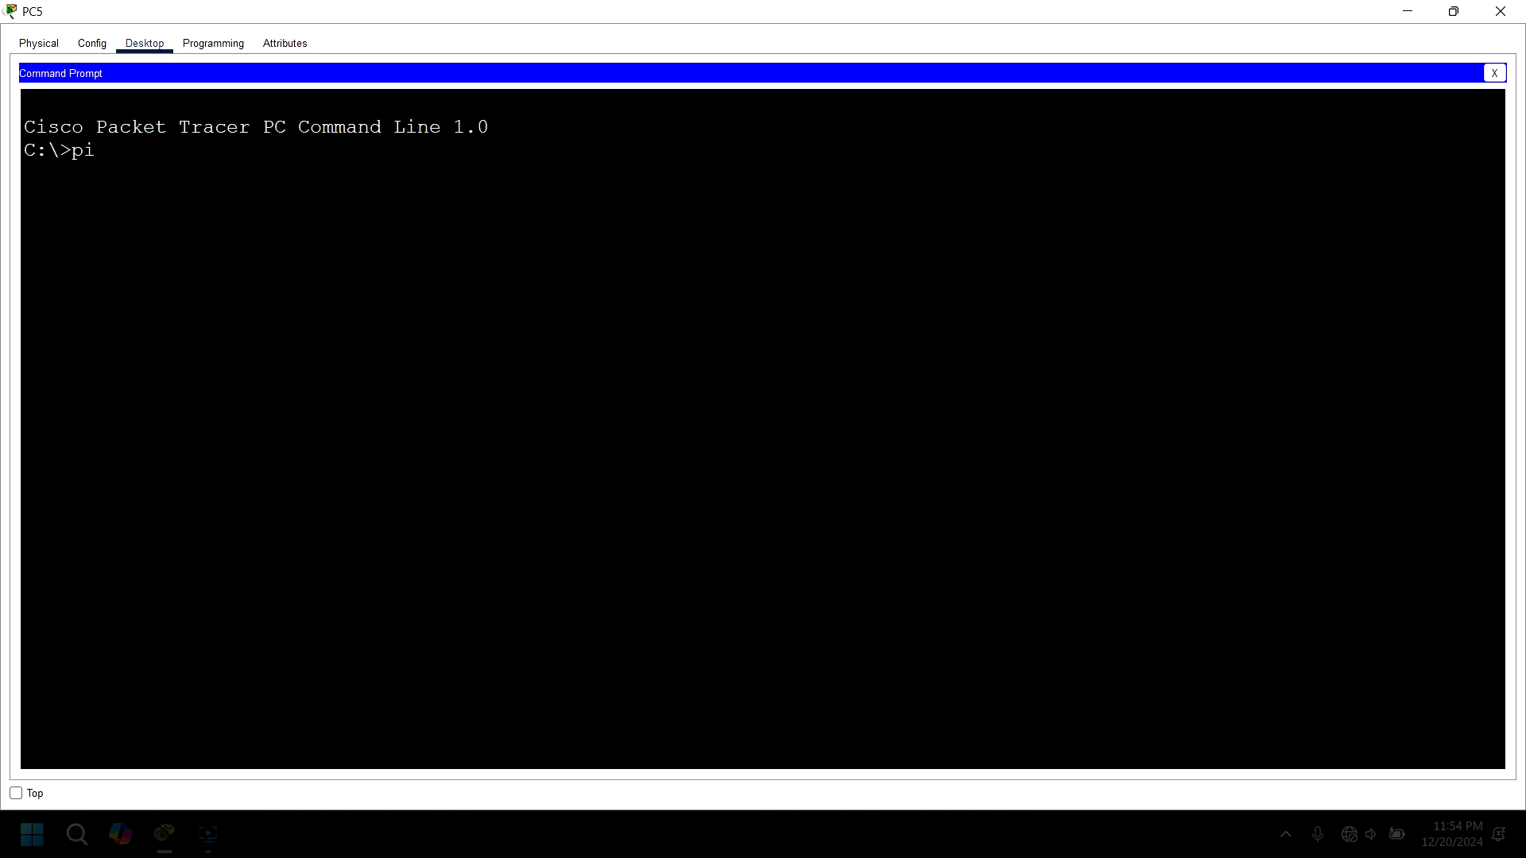
text(ng 192)
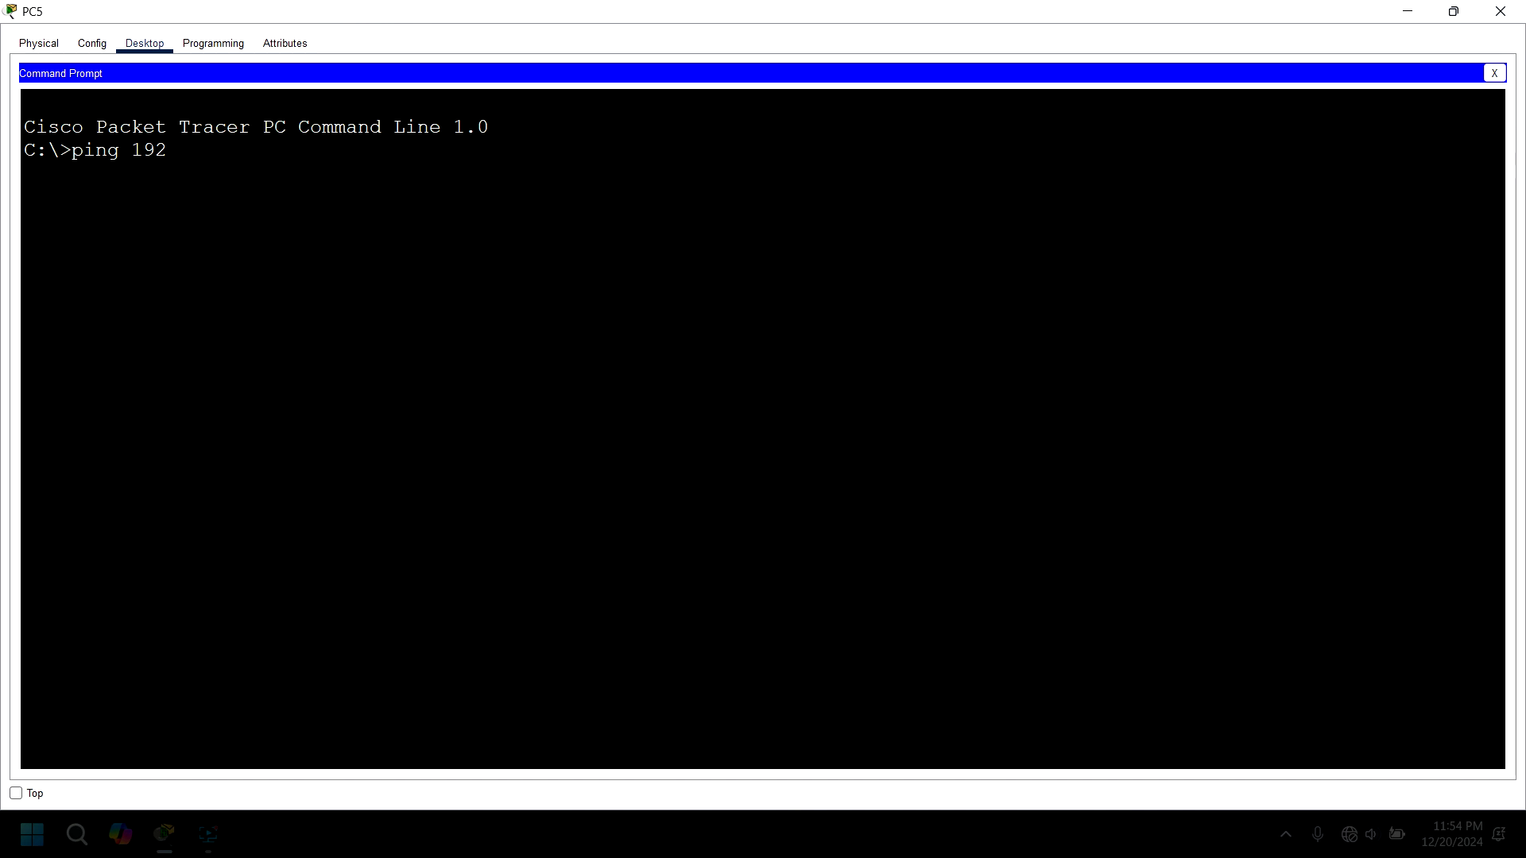
text(.168.2.1)
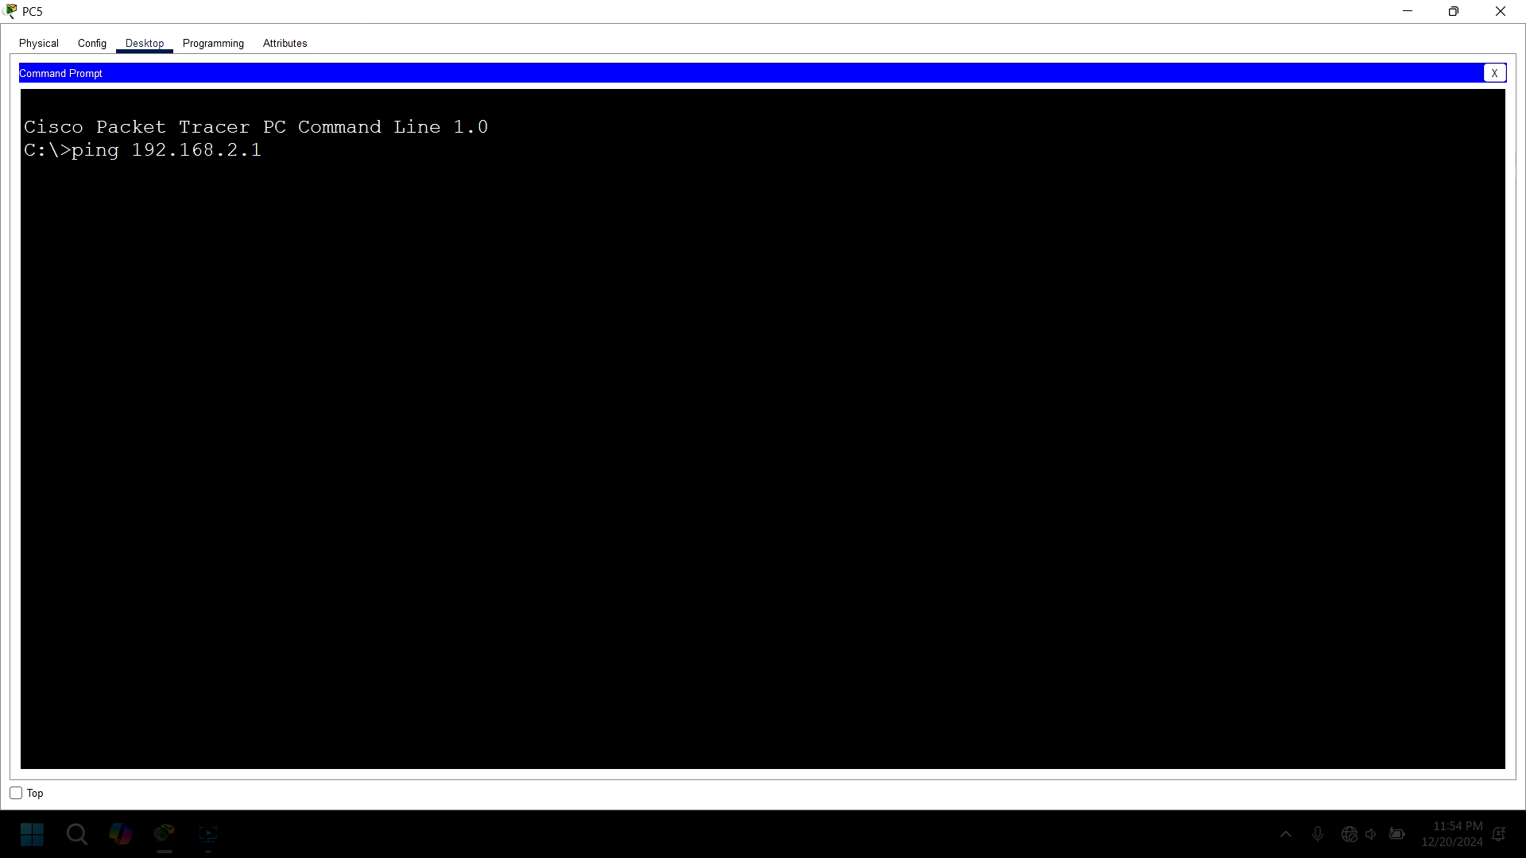
key(Return)
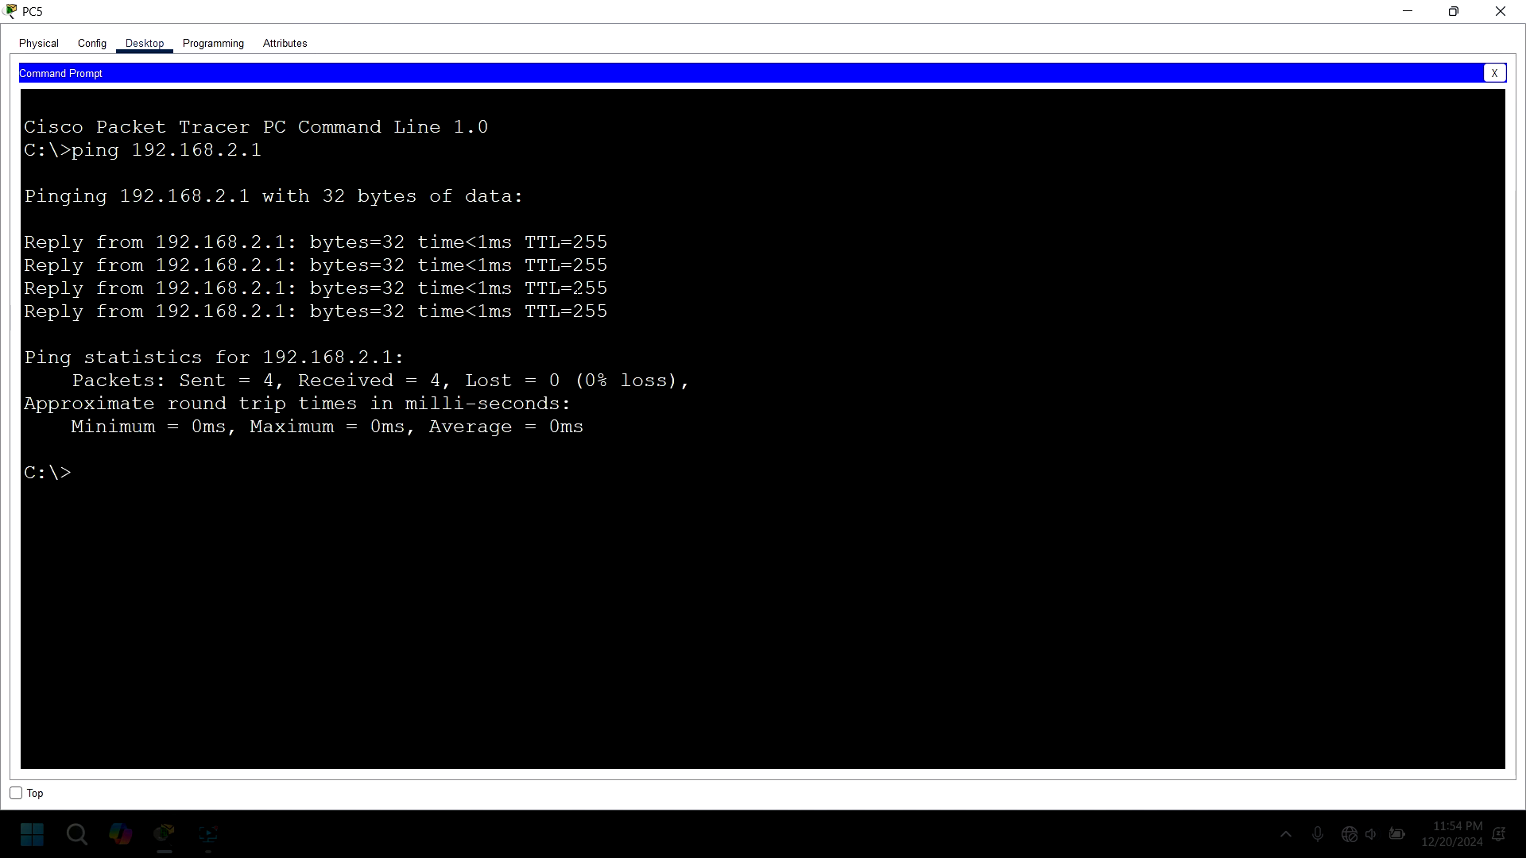
Ping the VLAN 3 gateway 192.168.1.1 from PC5 by editing the previous ping command
key(Up)
key(Left)
key(Left)
key(BackSpace)
text(1)
key(Return)
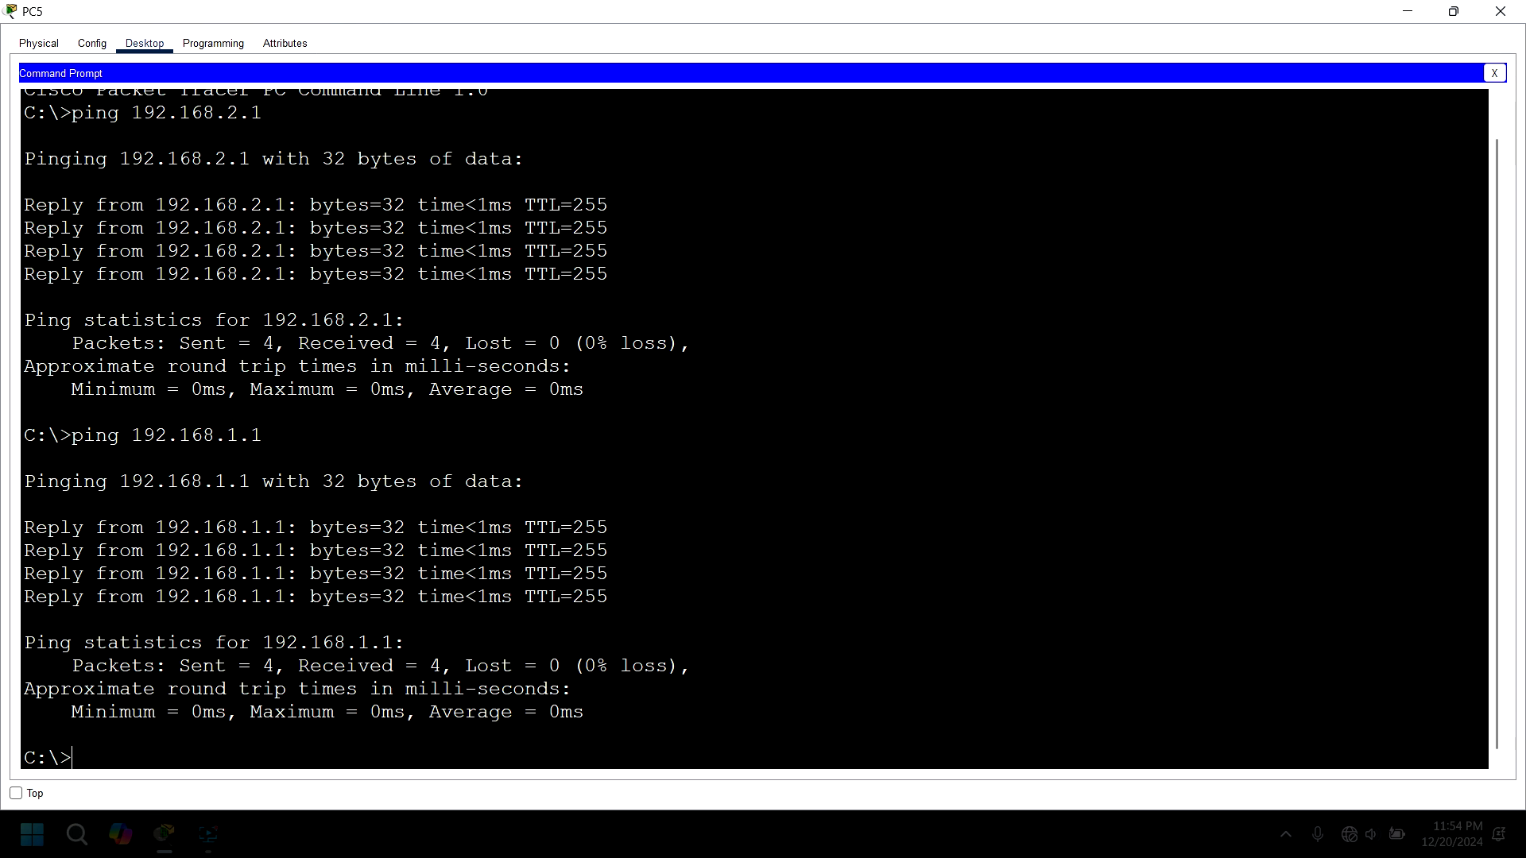
Ping the VLAN 3 host address 192.168.1.2 from PC5
key(Up)
key(BackSpace)
text(2.168.1.2)
key(Return)
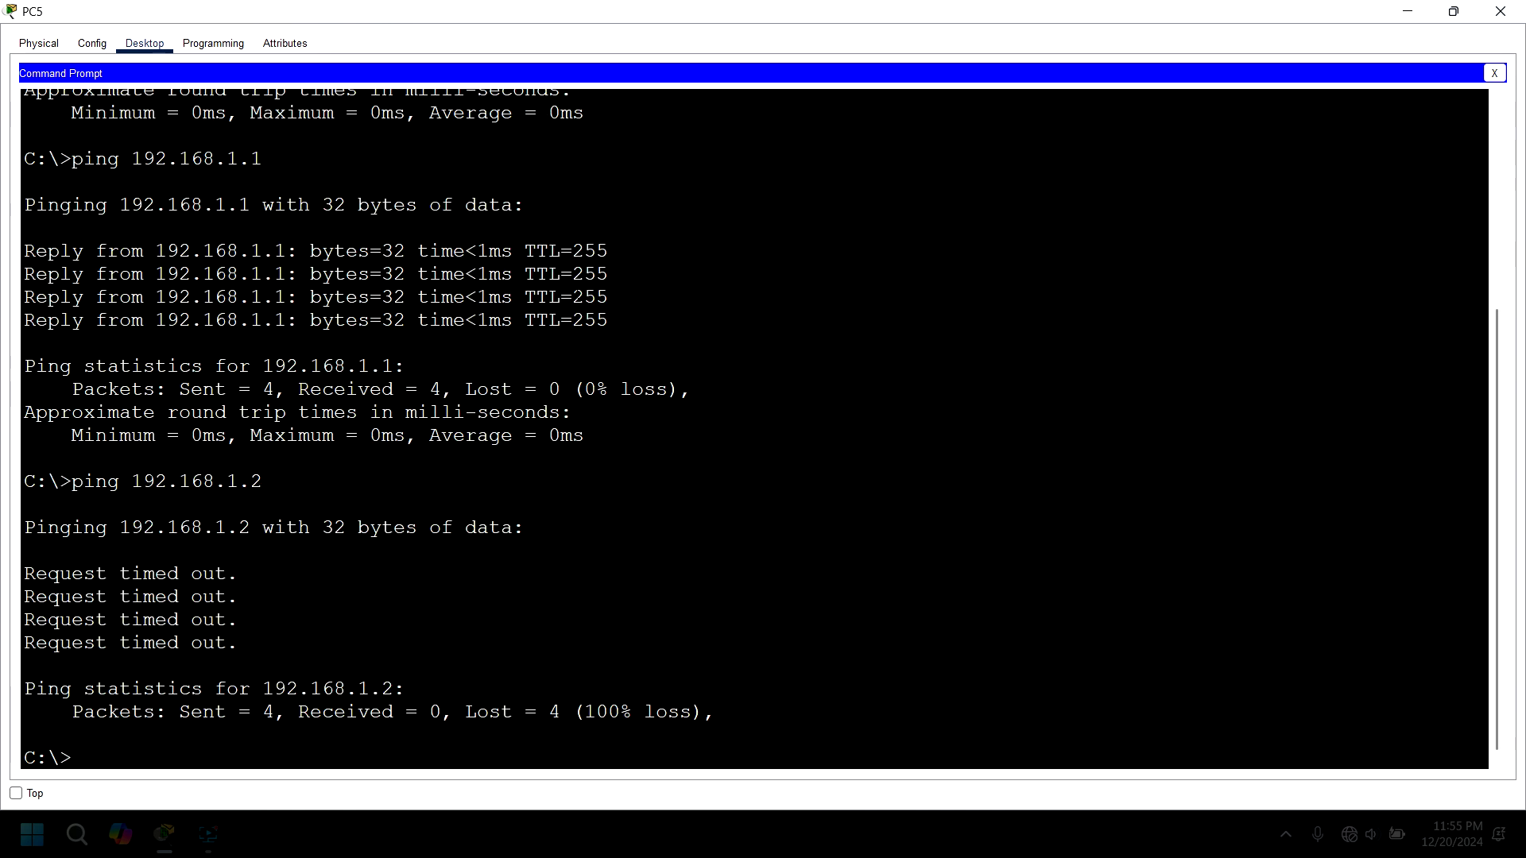
Repeat the ping to 192.168.1.2, check the topology while it runs, and return to PC5's maximized Command Prompt
key(Up)
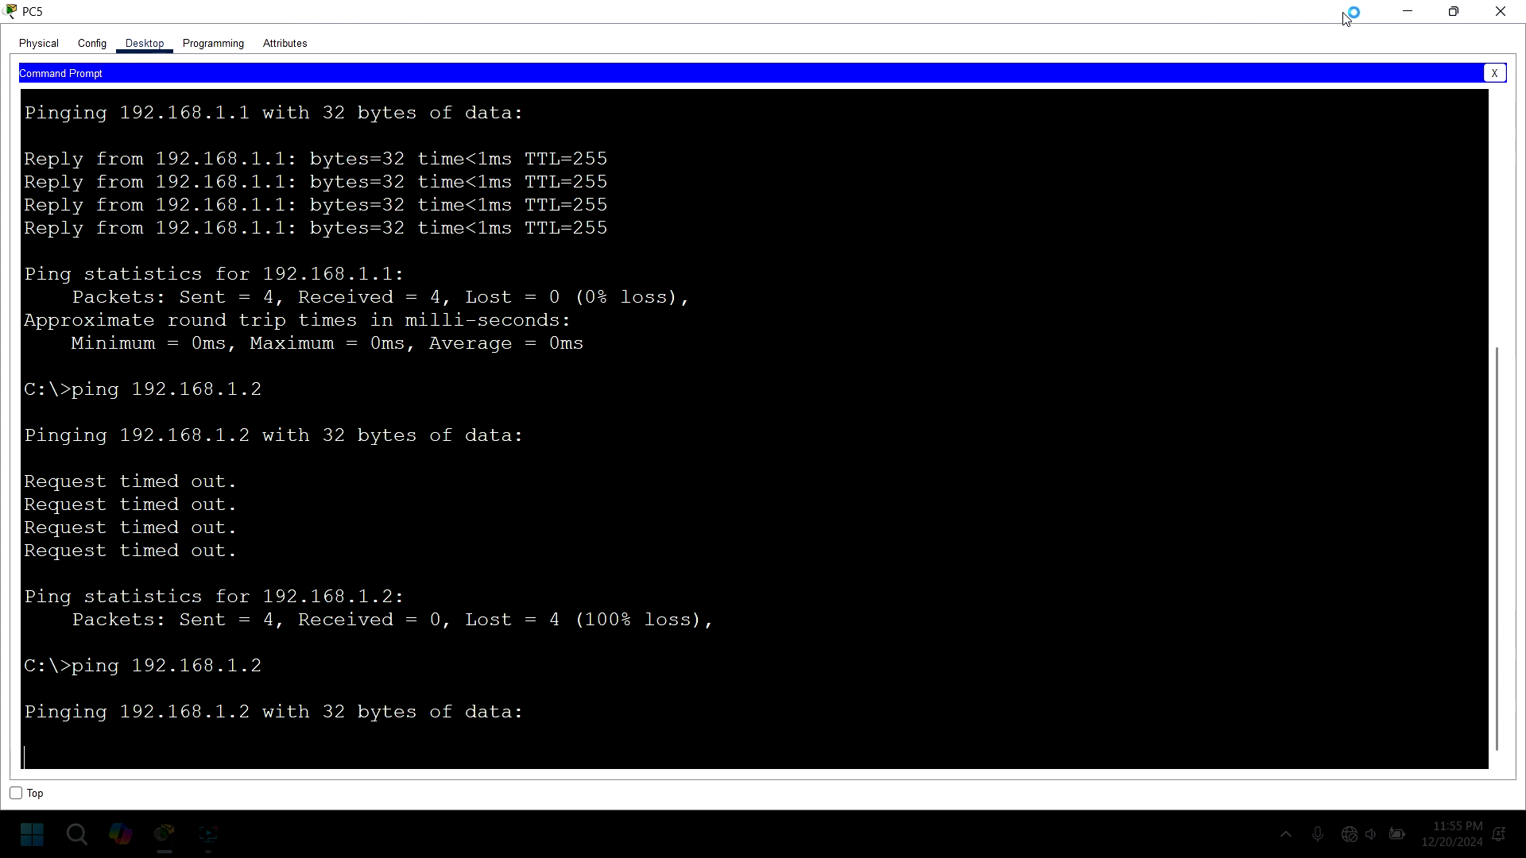
click(1407, 11)
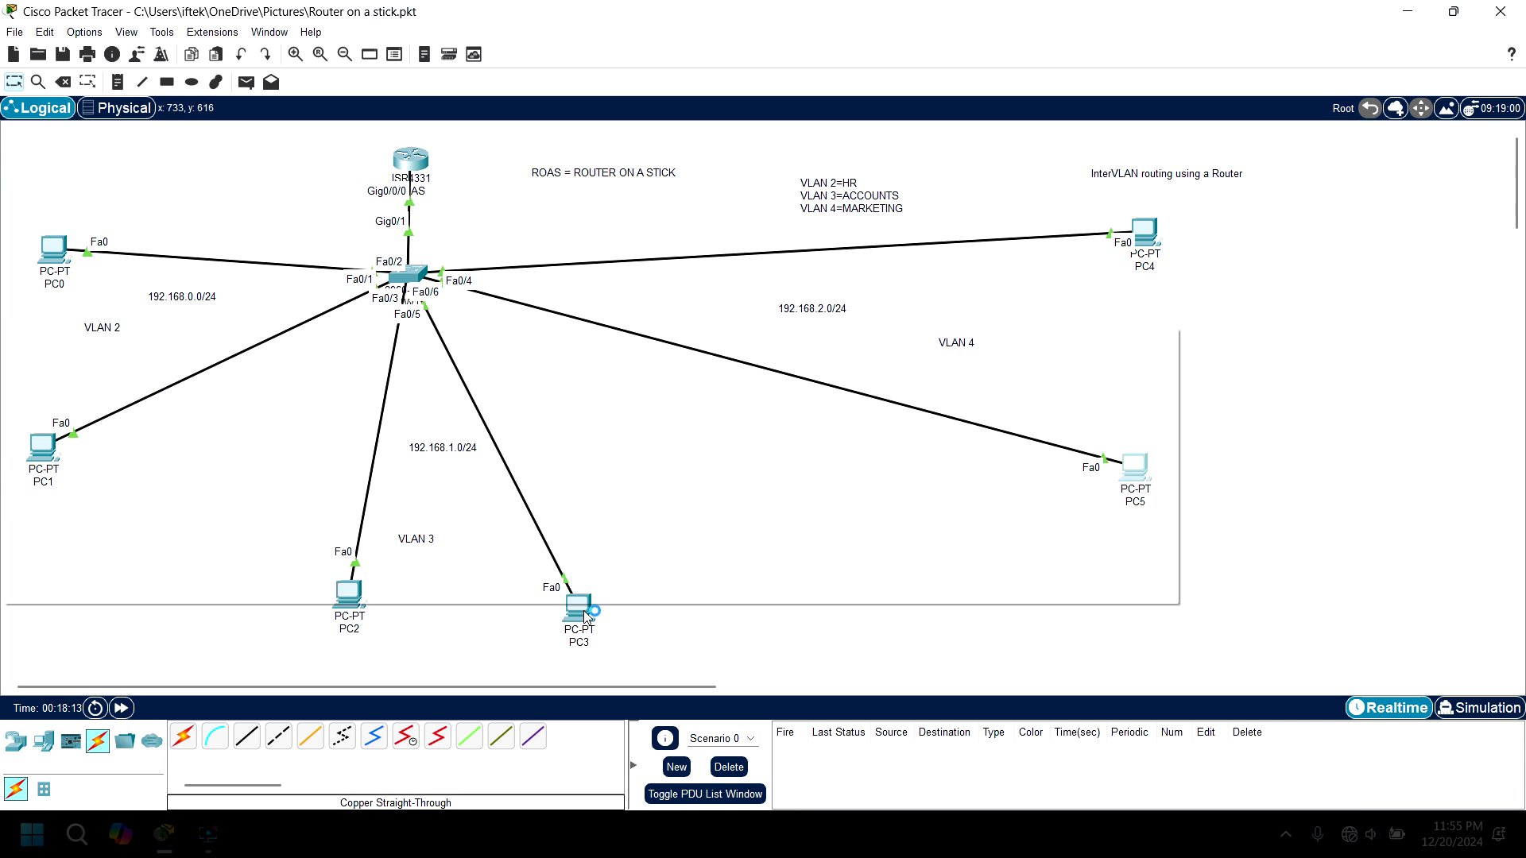
mouse_move(584, 611)
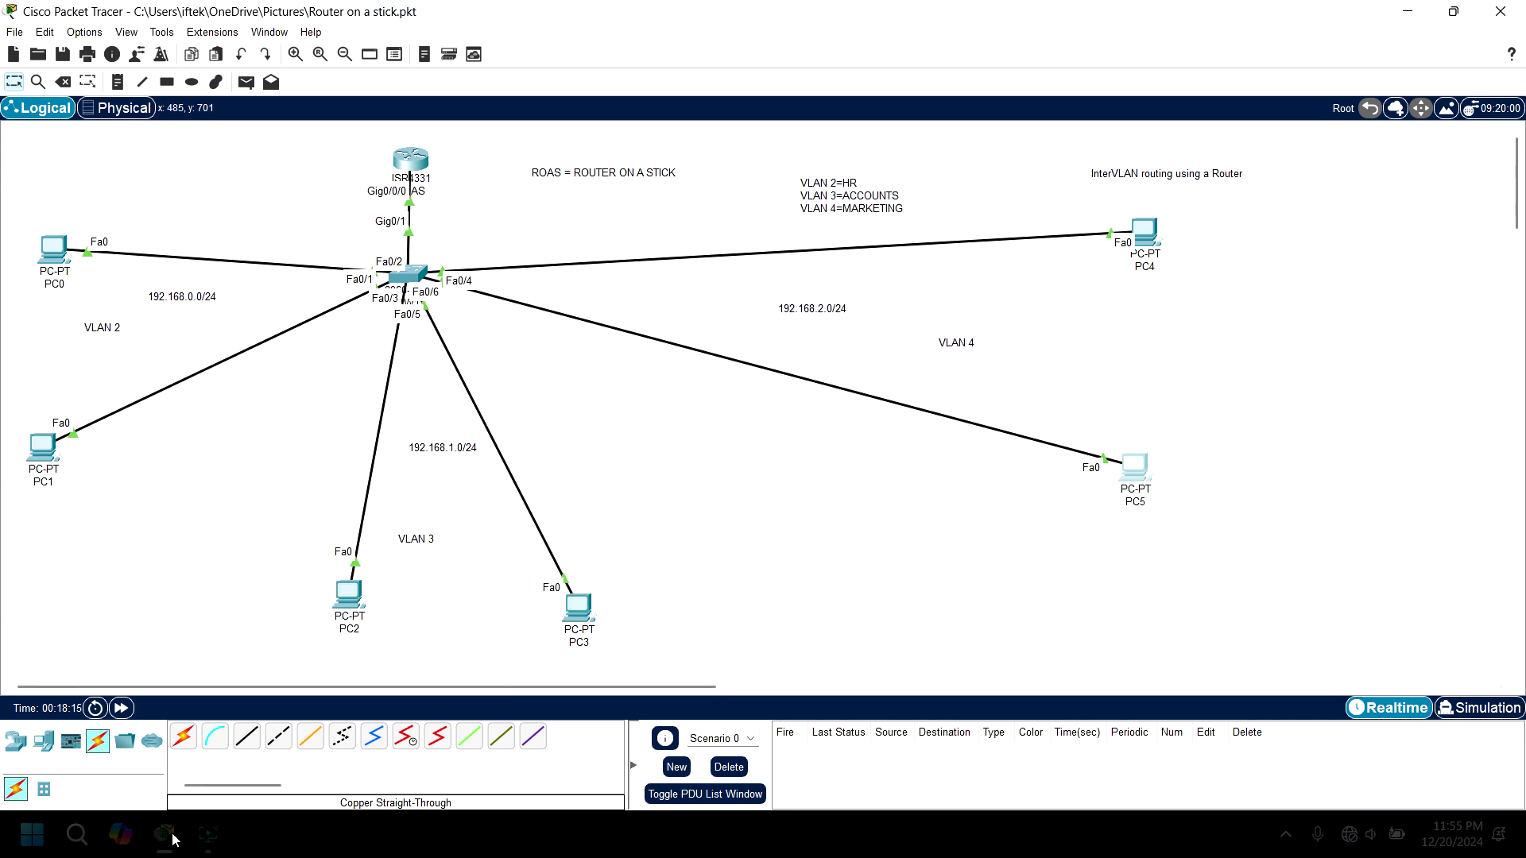
mouse_move(164, 835)
click(323, 756)
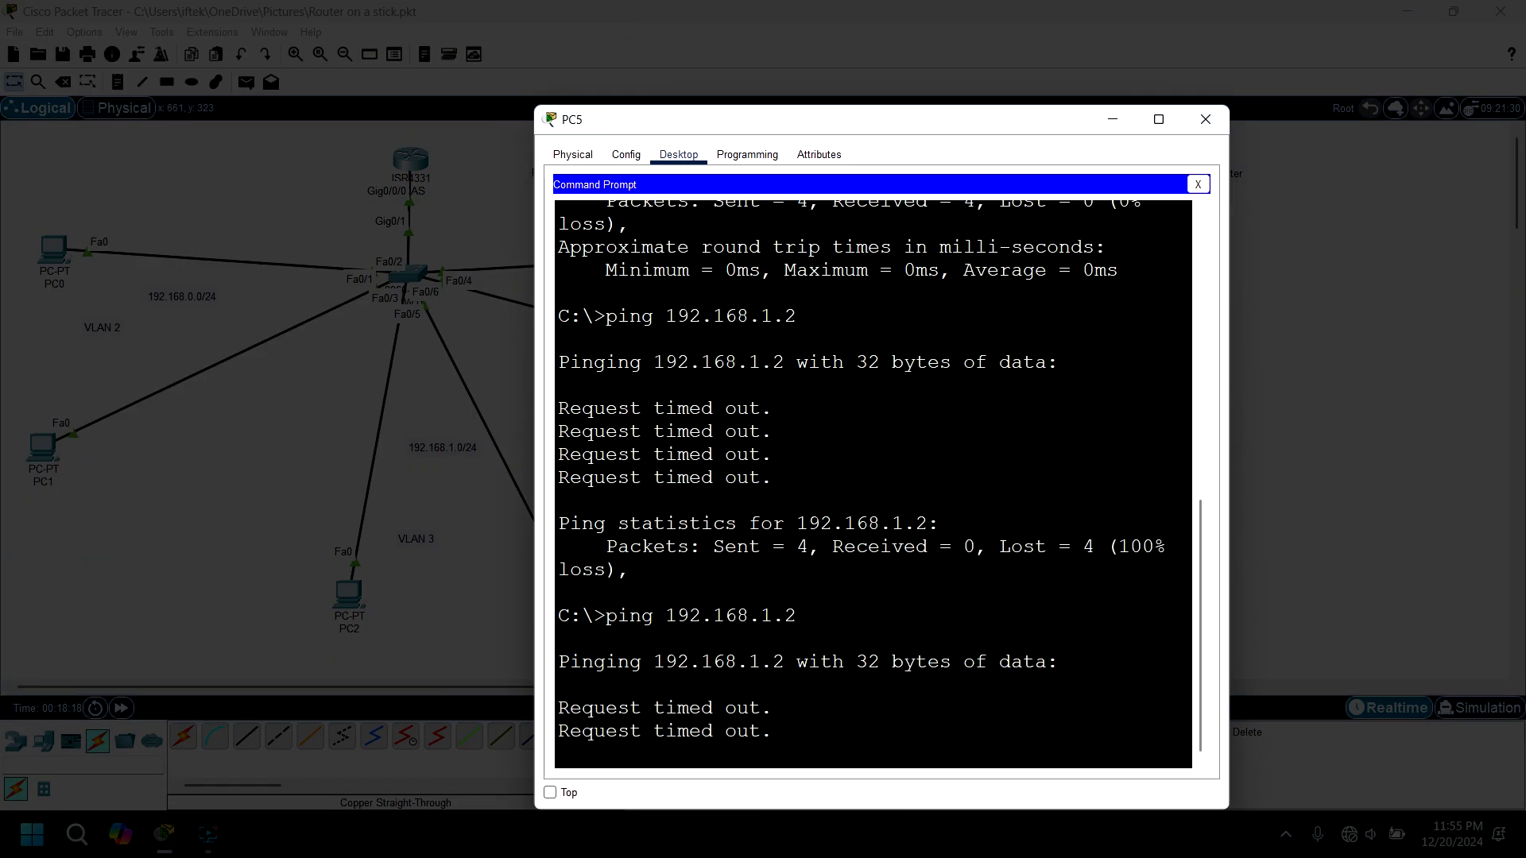
click(1159, 119)
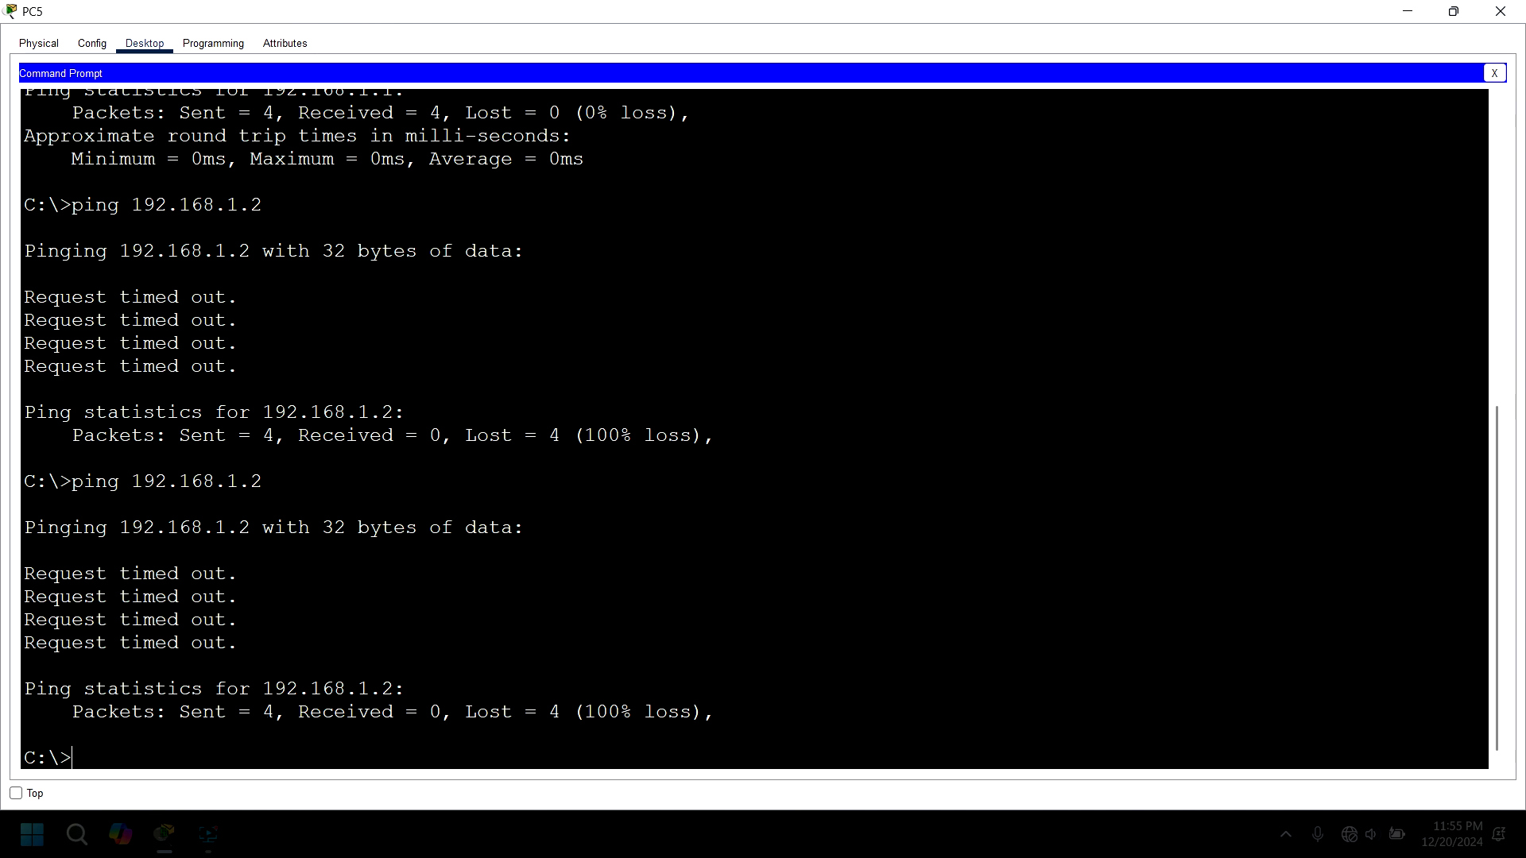
Ping the VLAN 3 host 192.168.1.3 from PC5 twice
key(Up)
key(BackSpace)
text(3)
key(Return)
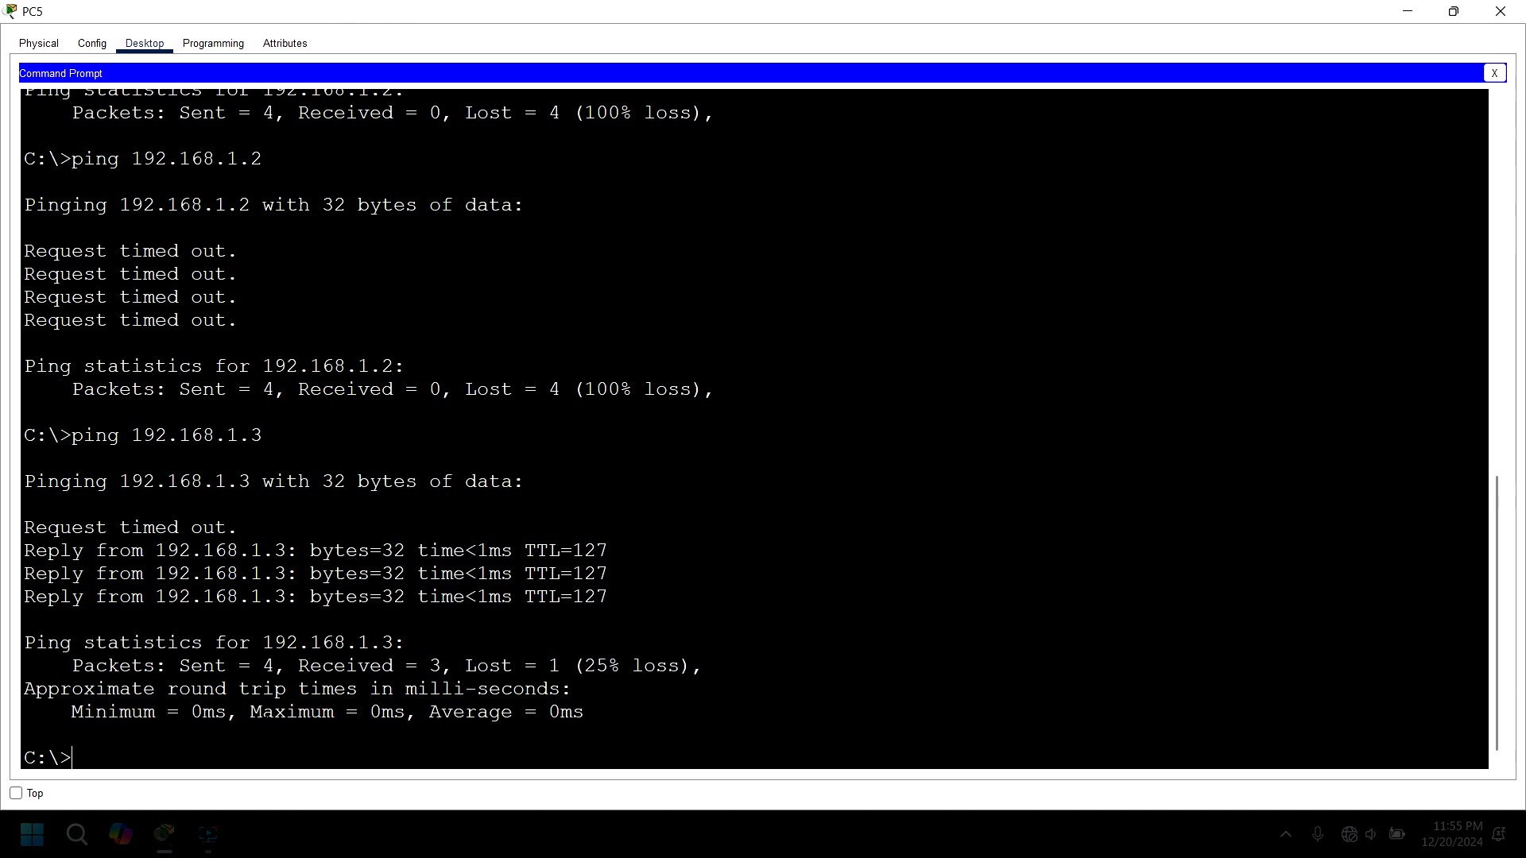
key(Up)
key(Return)
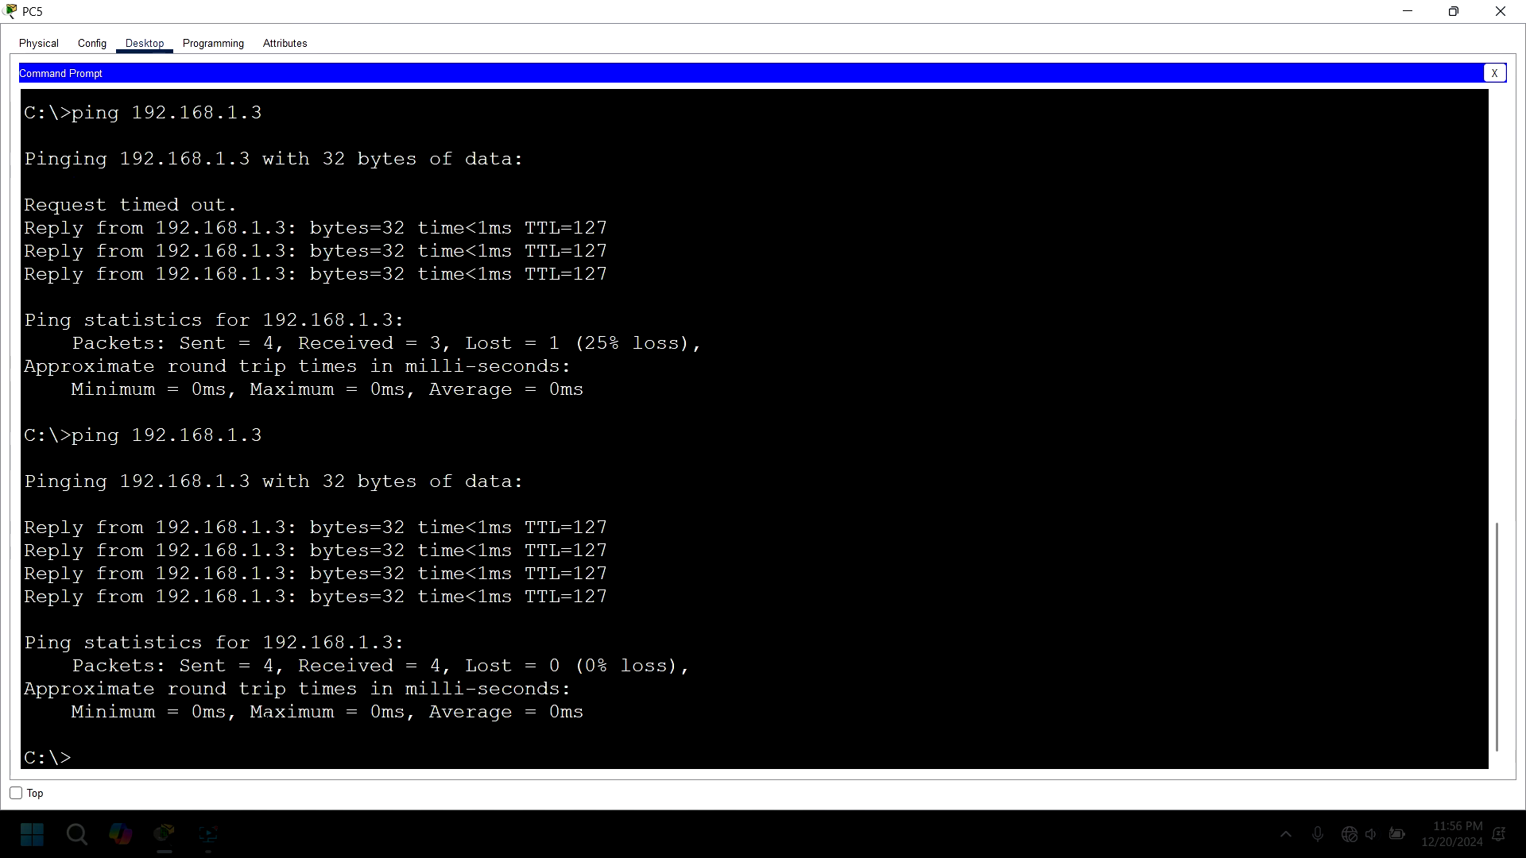
Ping the VLAN 2 host 192.168.0.3 from PC5 twice and close the PC5 window
key(Up)
key(BackSpace)
text(0.3)
key(Return)
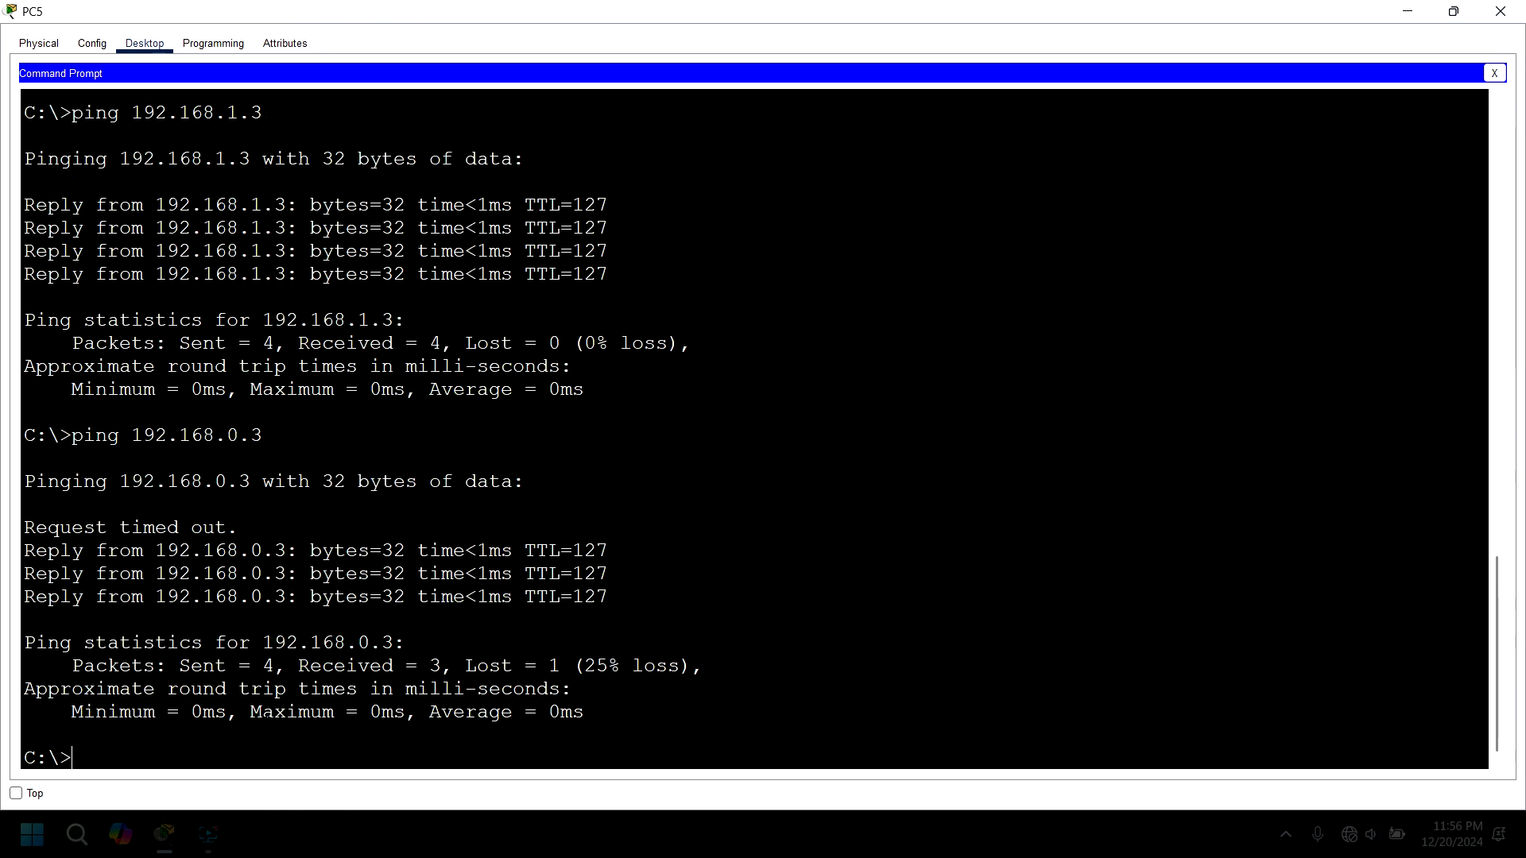
key(Up)
key(Return)
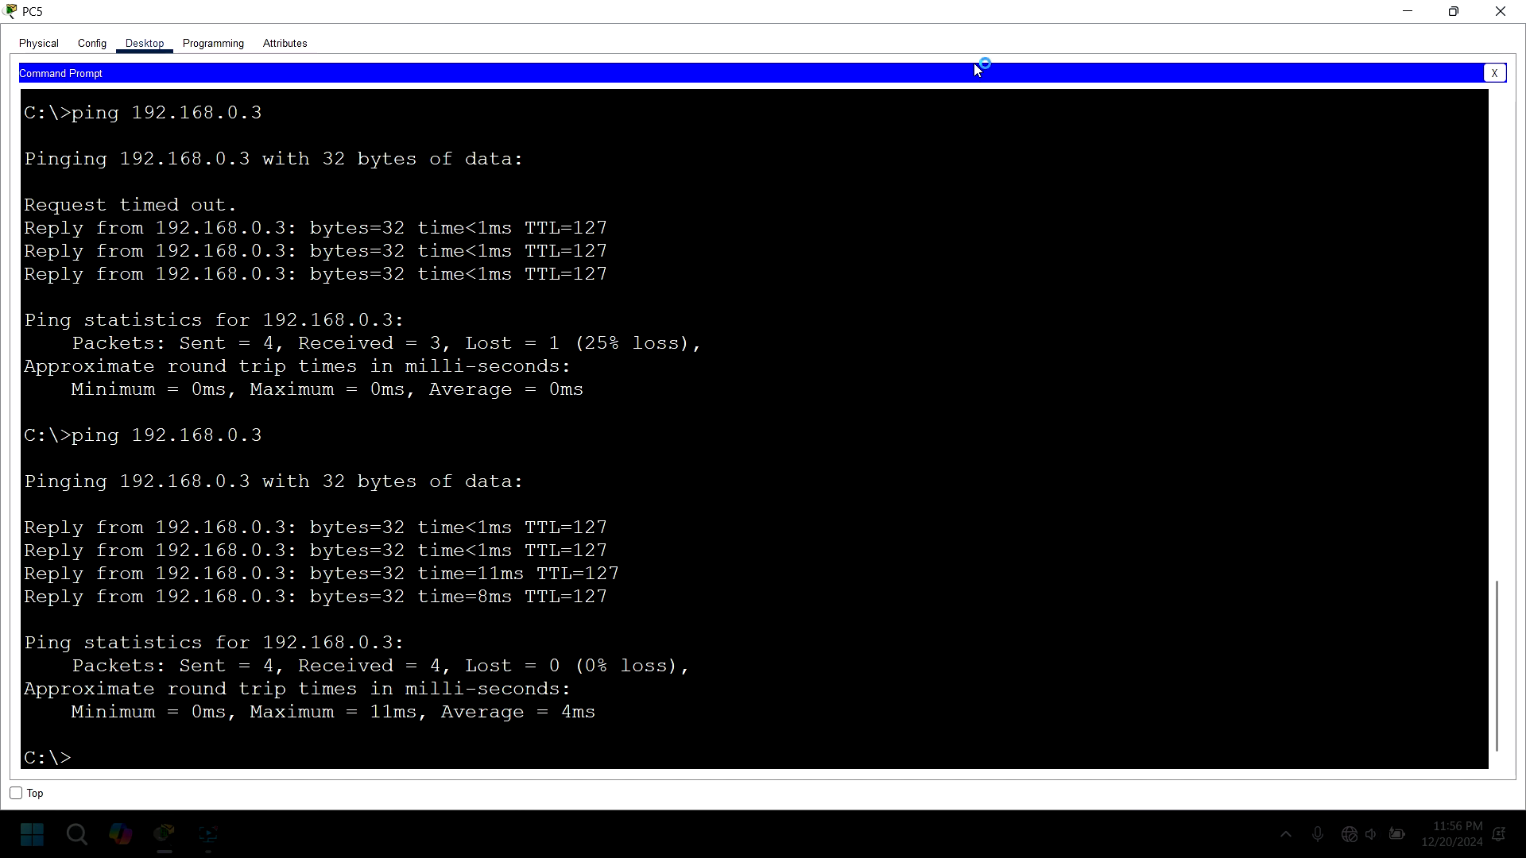
click(1501, 12)
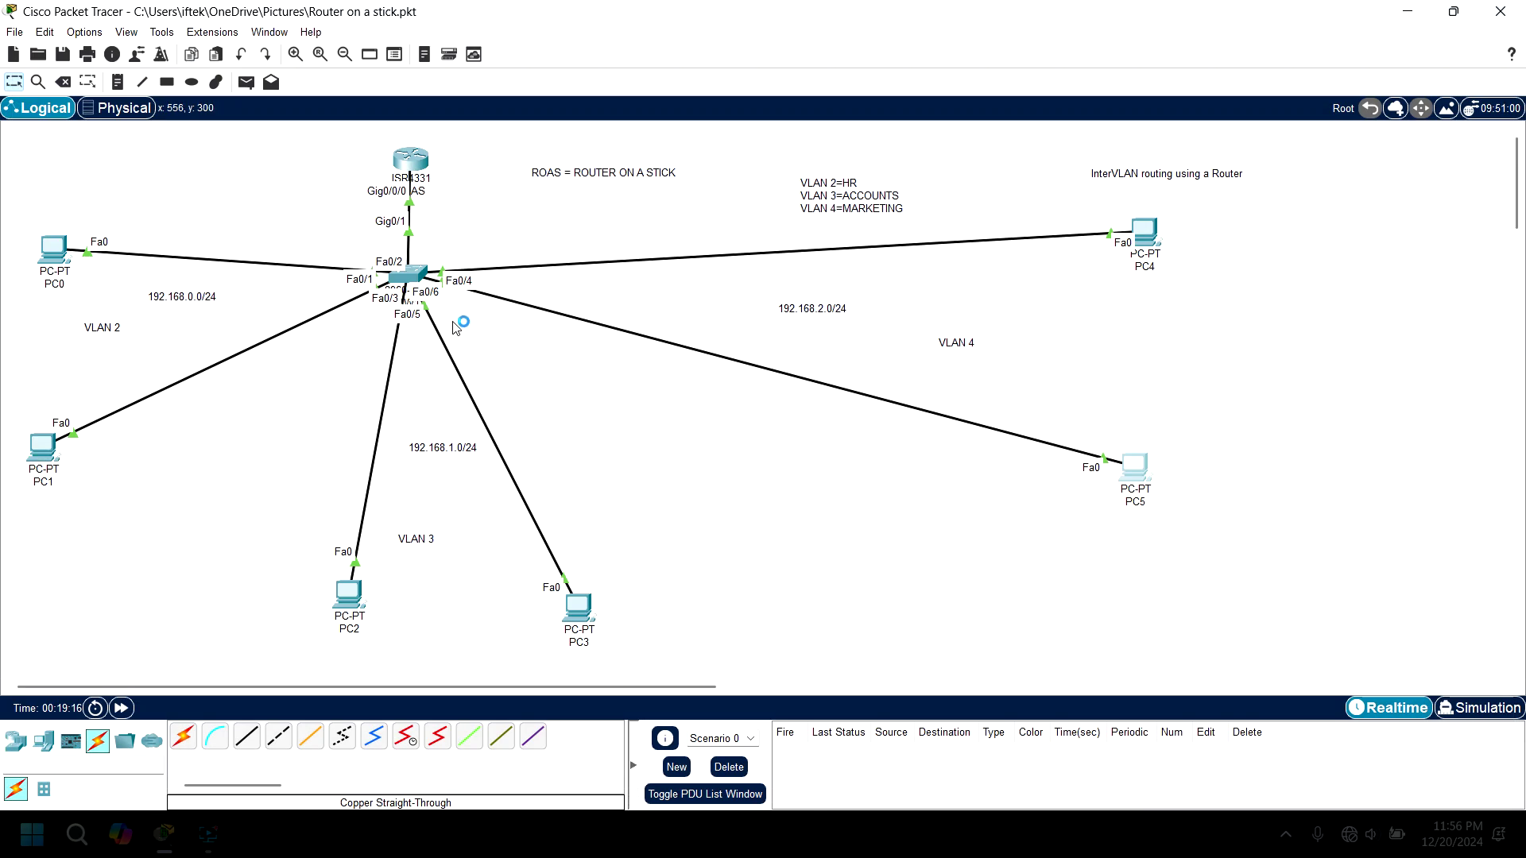